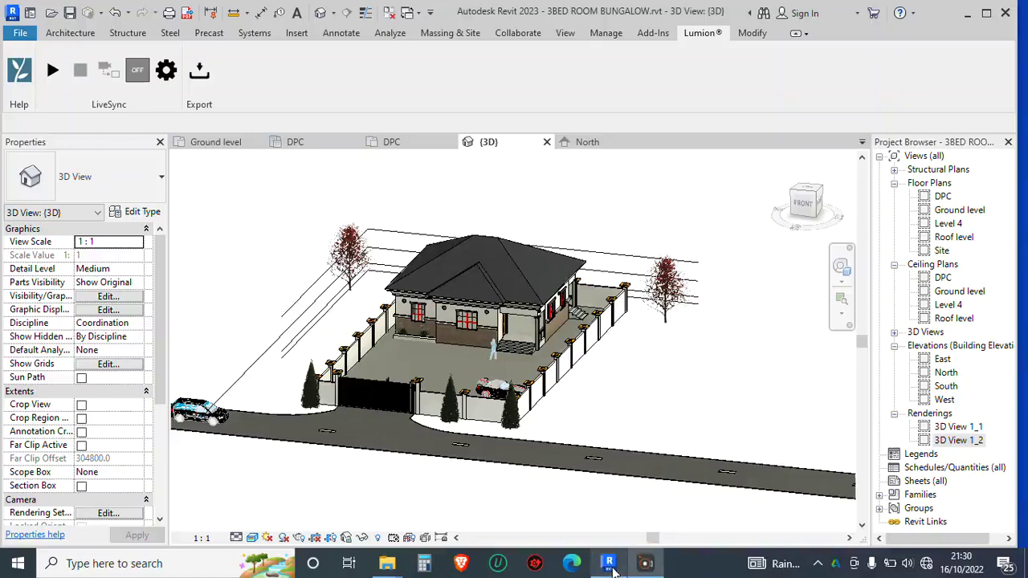
# Step: Orbit and zoom the Revit 3D view around the house, wall, fence and road
pyautogui.scroll(2, 522, 379)
pyautogui.scroll(3, 522, 380)
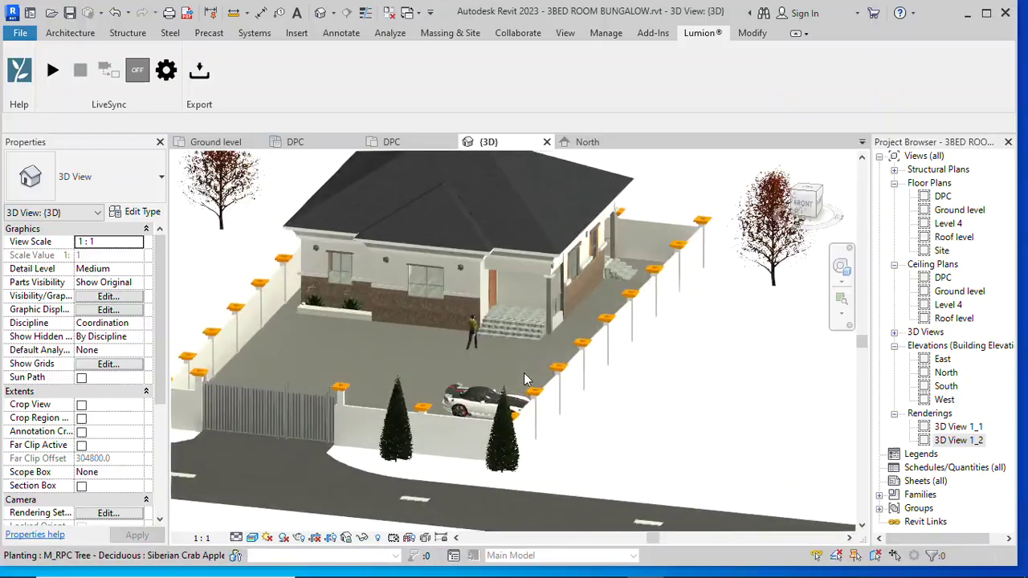
pyautogui.scroll(-3, 523, 379)
pyautogui.keyDown('shift'); pyautogui.moveTo(523, 379); pyautogui.dragTo(448, 326, button='middle'); pyautogui.keyUp('shift')
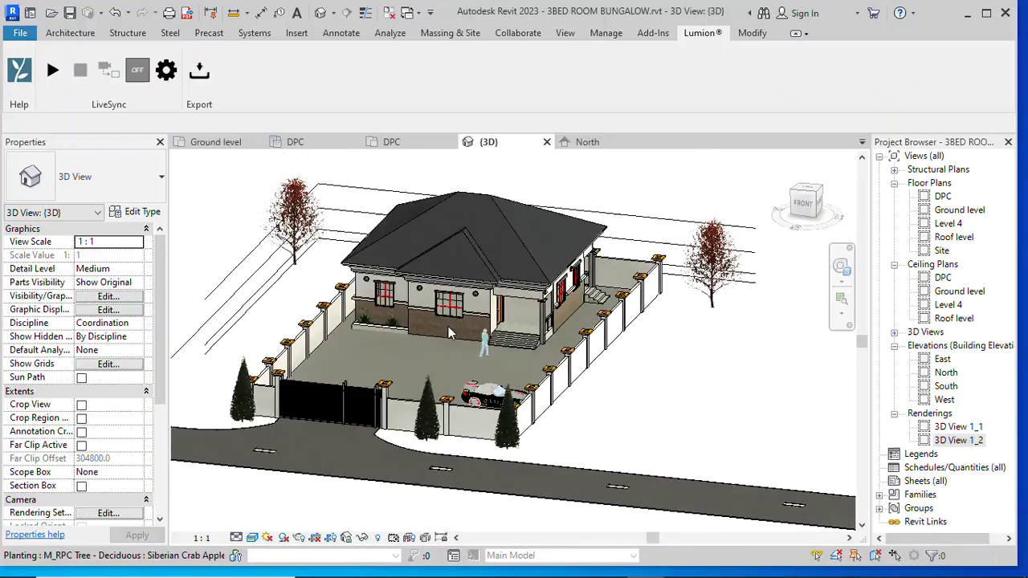
pyautogui.scroll(3, 460, 331)
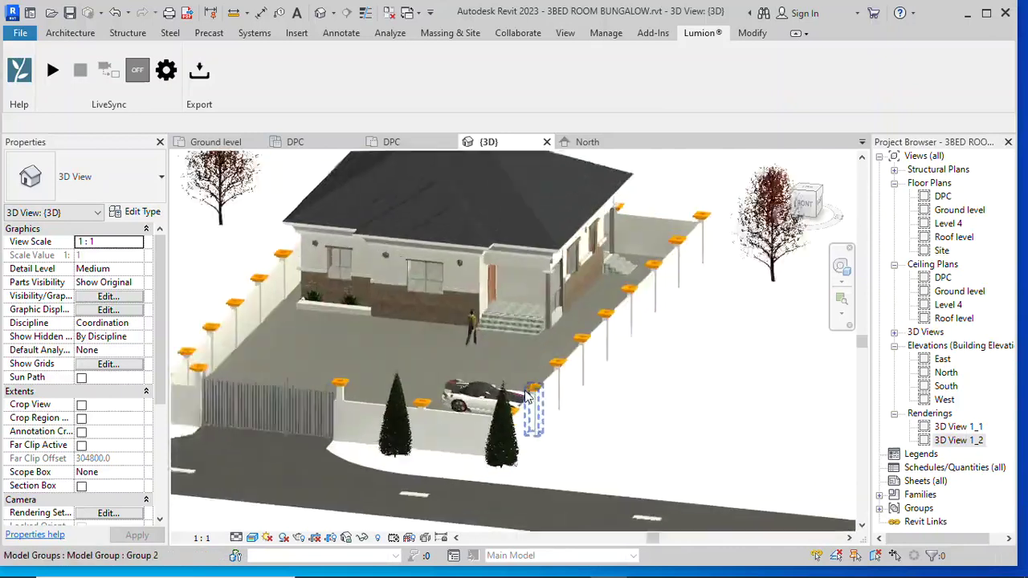
pyautogui.moveTo(655, 414)
pyautogui.keyDown('shift'); pyautogui.mouseDown(button='middle')
pyautogui.moveTo(619, 423)
pyautogui.moveTo(596, 402)
pyautogui.mouseUp(button='middle'); pyautogui.keyUp('shift')
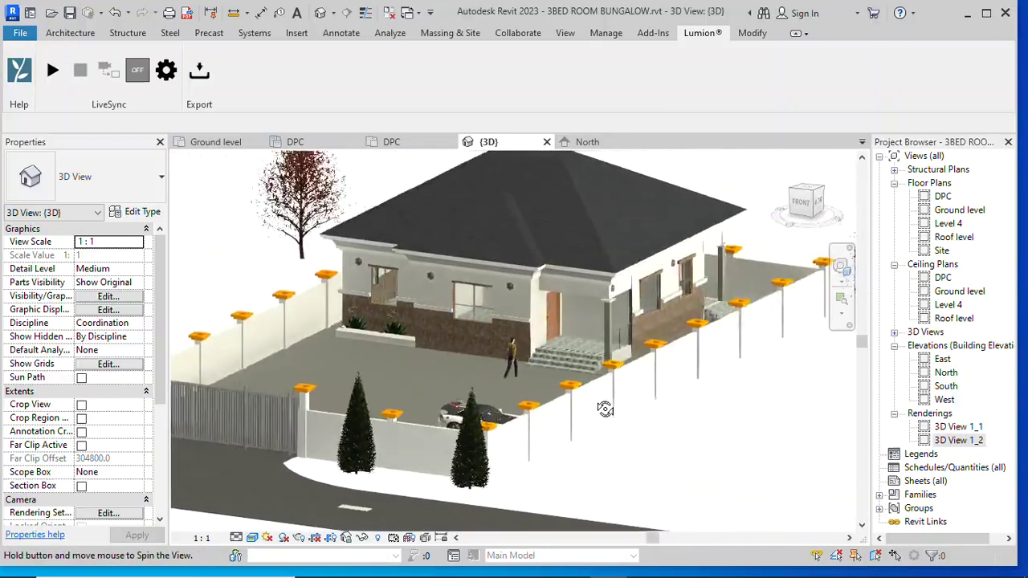
pyautogui.scroll(2, 596, 401)
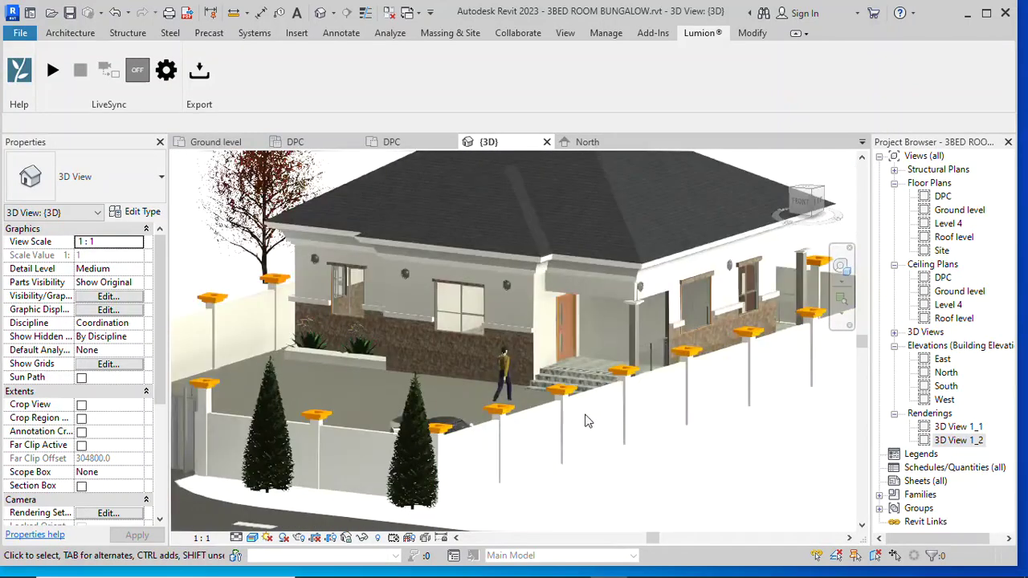
pyautogui.keyDown('shift'); pyautogui.moveTo(596, 402); pyautogui.dragTo(608, 438, button='middle'); pyautogui.keyUp('shift')
pyautogui.scroll(-3, 608, 438)
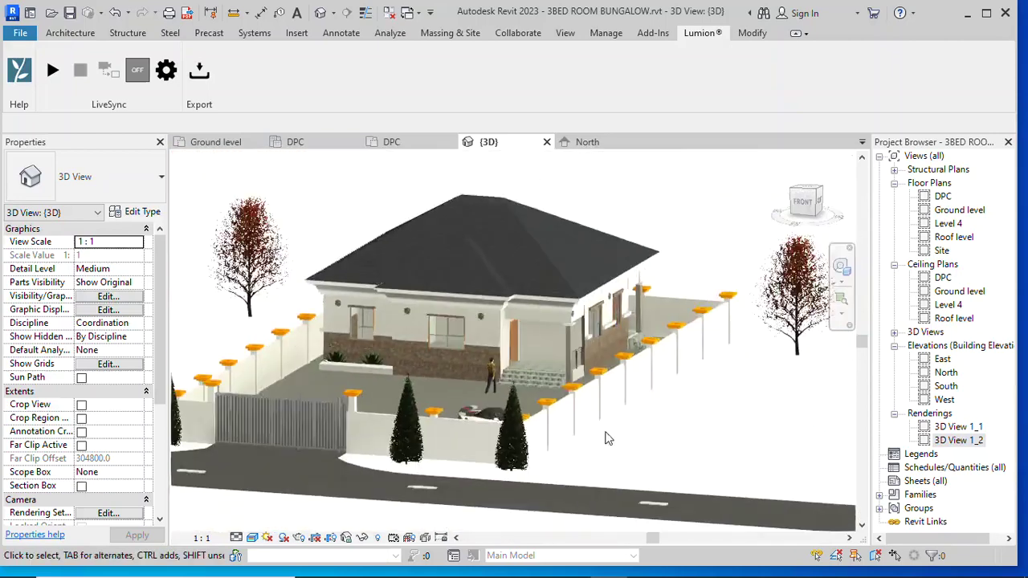
pyautogui.scroll(3, 449, 378)
pyautogui.moveTo(448, 378)
pyautogui.keyDown('shift'); pyautogui.mouseDown(button='middle')
pyautogui.moveTo(439, 374)
pyautogui.moveTo(449, 370)
pyautogui.moveTo(462, 396)
pyautogui.moveTo(467, 380)
pyautogui.moveTo(454, 382)
pyautogui.mouseUp(button='middle'); pyautogui.keyUp('shift')
pyautogui.scroll(1, 454, 362)
pyautogui.scroll(1, 462, 349)
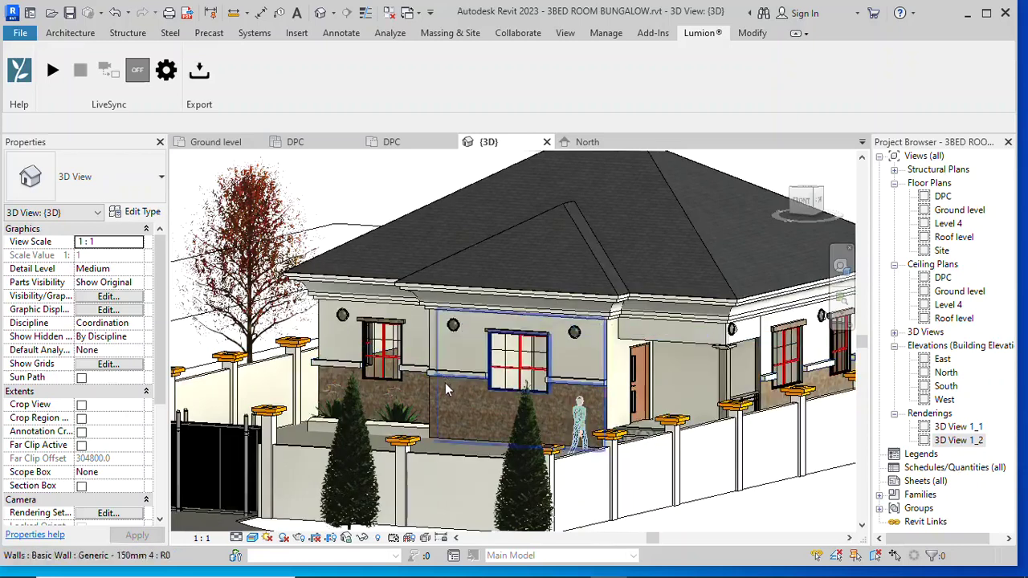
pyautogui.moveTo(523, 452)
pyautogui.keyDown('shift'); pyautogui.mouseDown(button='middle')
pyautogui.moveTo(538, 464)
pyautogui.moveTo(507, 448)
pyautogui.mouseUp(button='middle'); pyautogui.keyUp('shift')
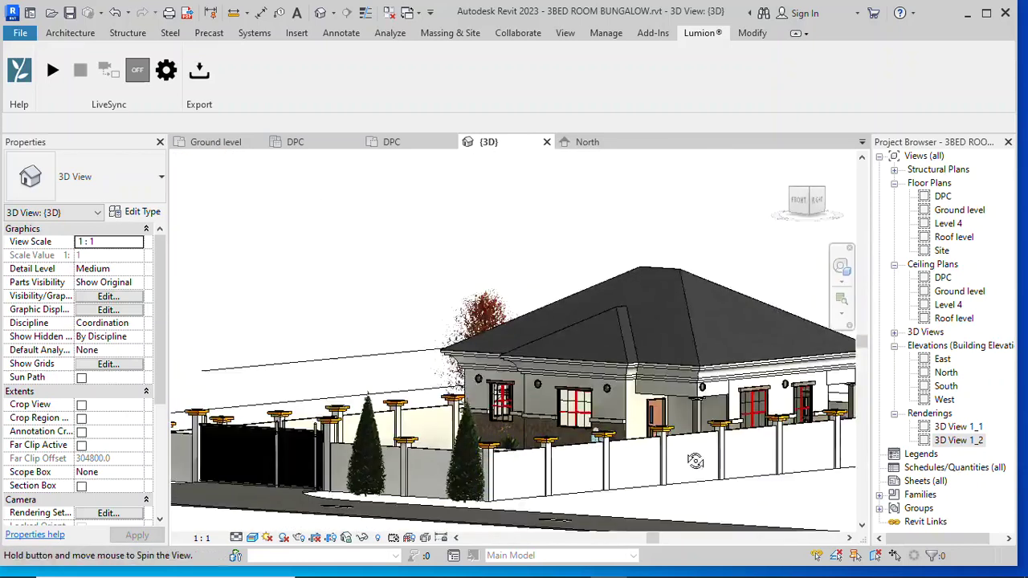
pyautogui.moveTo(653, 450)
pyautogui.keyDown('shift'); pyautogui.mouseDown(button='middle')
pyautogui.moveTo(661, 477)
pyautogui.moveTo(517, 454)
pyautogui.moveTo(513, 472)
pyautogui.moveTo(532, 468)
pyautogui.moveTo(526, 458)
pyautogui.mouseUp(button='middle'); pyautogui.keyUp('shift')
pyautogui.scroll(-3, 656, 458)
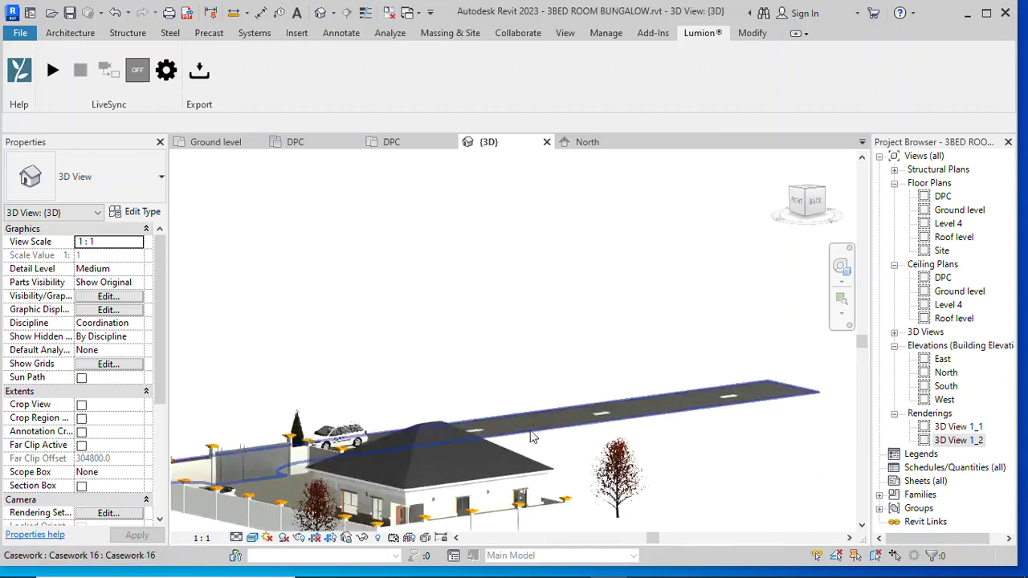
pyautogui.scroll(-2, 509, 383)
pyautogui.scroll(3, 509, 383)
pyautogui.moveTo(509, 383)
pyautogui.keyDown('shift'); pyautogui.mouseDown(button='middle')
pyautogui.moveTo(485, 449)
pyautogui.moveTo(452, 469)
pyautogui.moveTo(627, 442)
pyautogui.mouseUp(button='middle'); pyautogui.keyUp('shift')
pyautogui.scroll(3, 679, 434)
pyautogui.scroll(2, 675, 410)
pyautogui.scroll(-2, 675, 409)
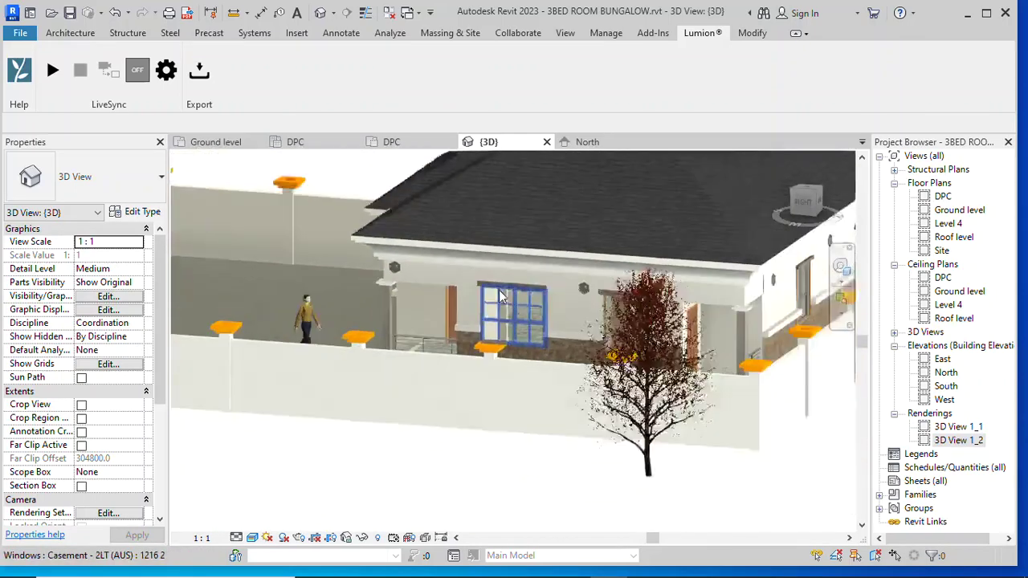
pyautogui.moveTo(675, 409)
pyautogui.keyDown('shift'); pyautogui.mouseDown(button='middle')
pyautogui.moveTo(554, 400)
pyautogui.moveTo(573, 413)
pyautogui.mouseUp(button='middle'); pyautogui.keyUp('shift')
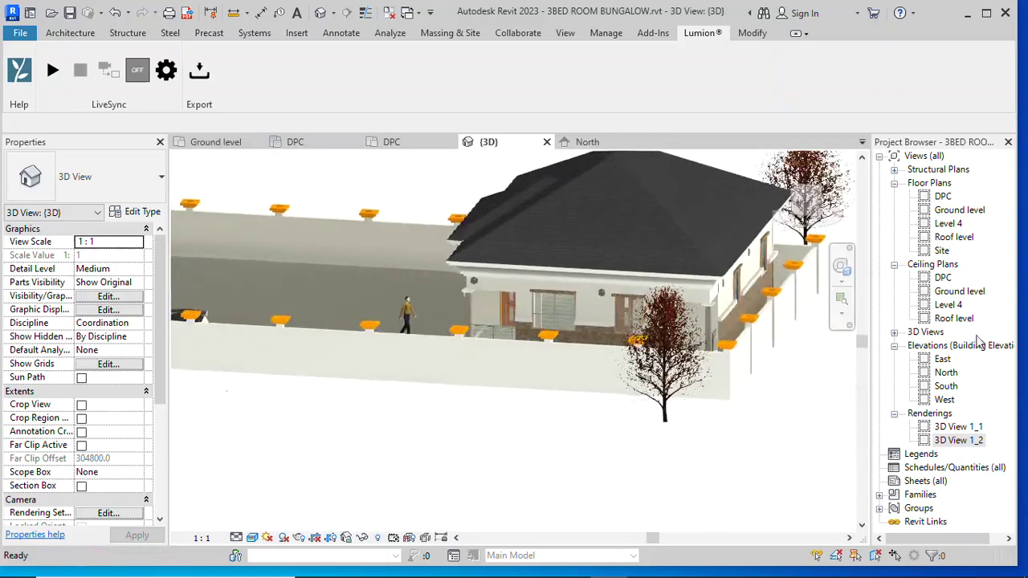
pyautogui.keyDown('shift'); pyautogui.moveTo(980, 340); pyautogui.dragTo(897, 329, button='middle'); pyautogui.keyUp('shift')
# Step: Use the basic object-viewing navigation wheel to zoom and orbit closer to the house
pyautogui.click(842, 317)
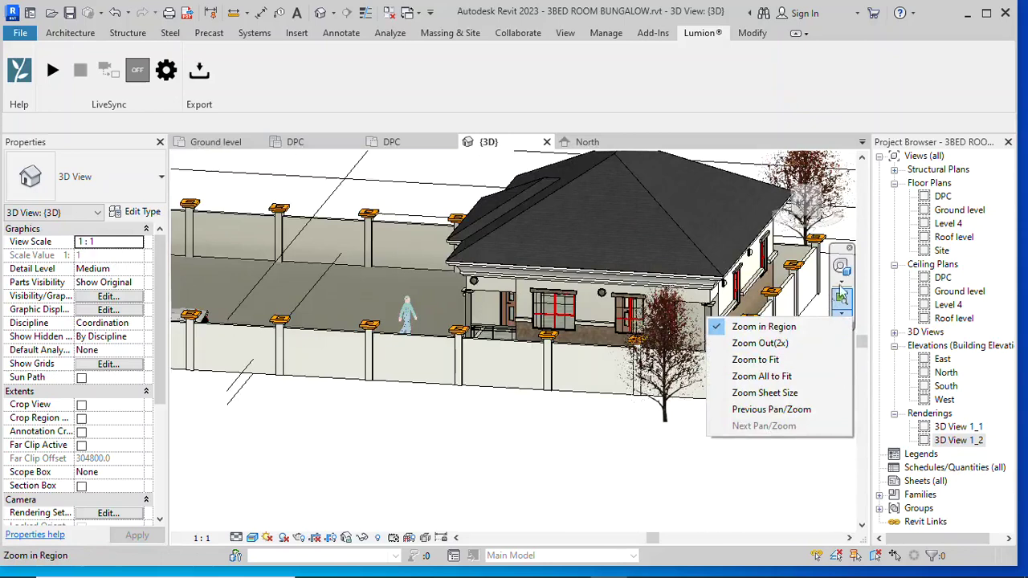
pyautogui.click(842, 280)
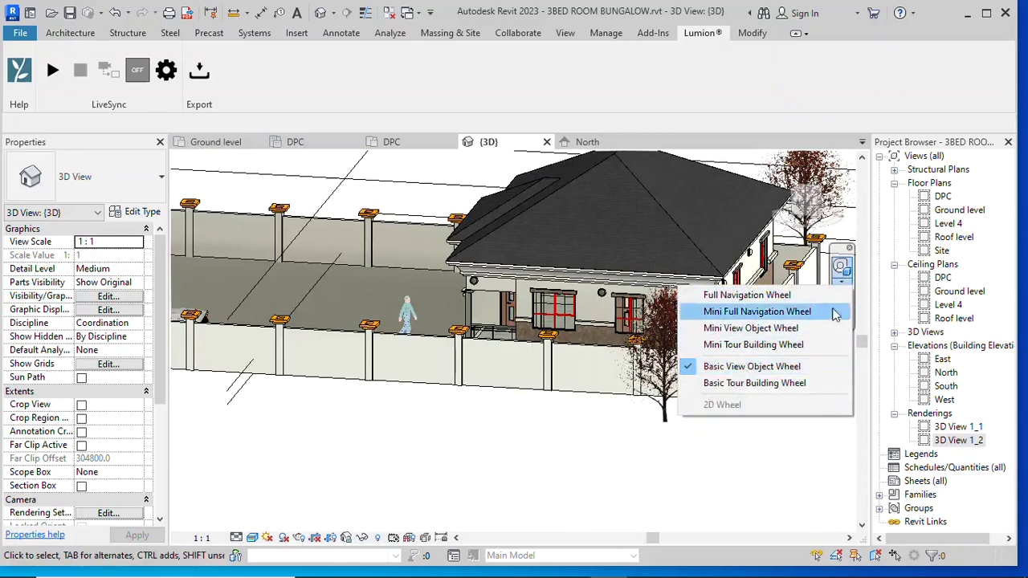
pyautogui.click(735, 367)
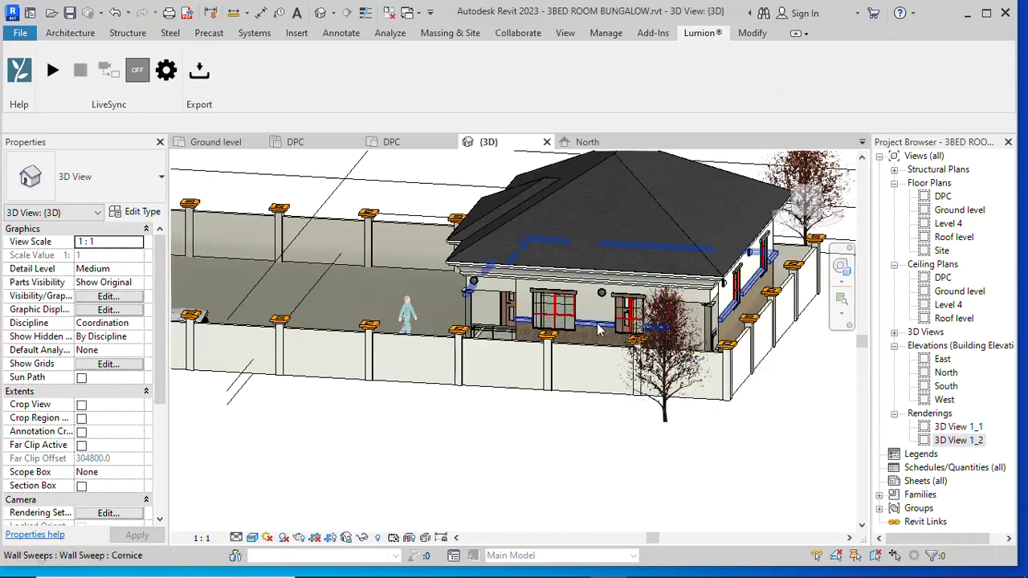
pyautogui.click(842, 273)
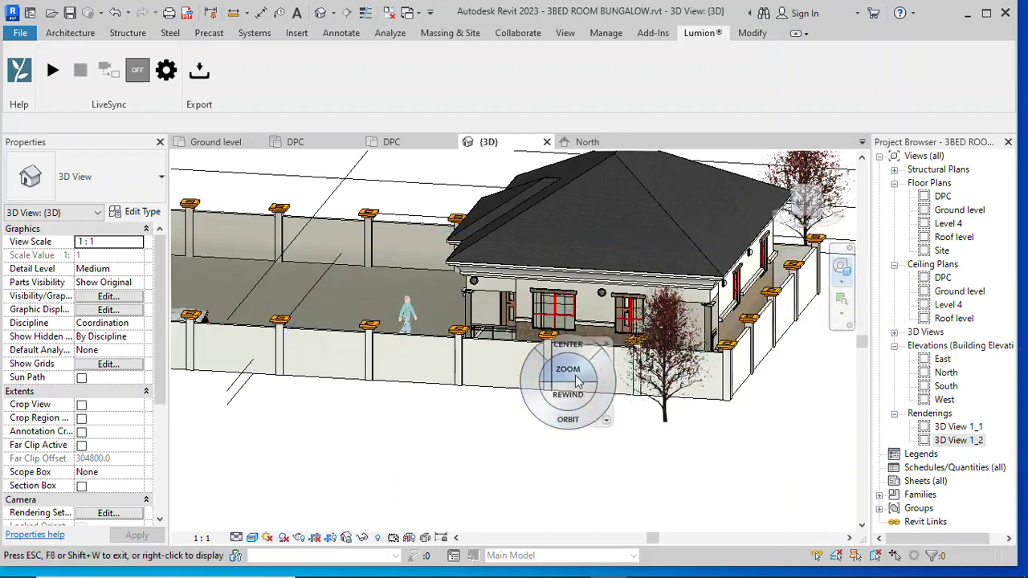
pyautogui.moveTo(576, 381); pyautogui.dragTo(579, 369)
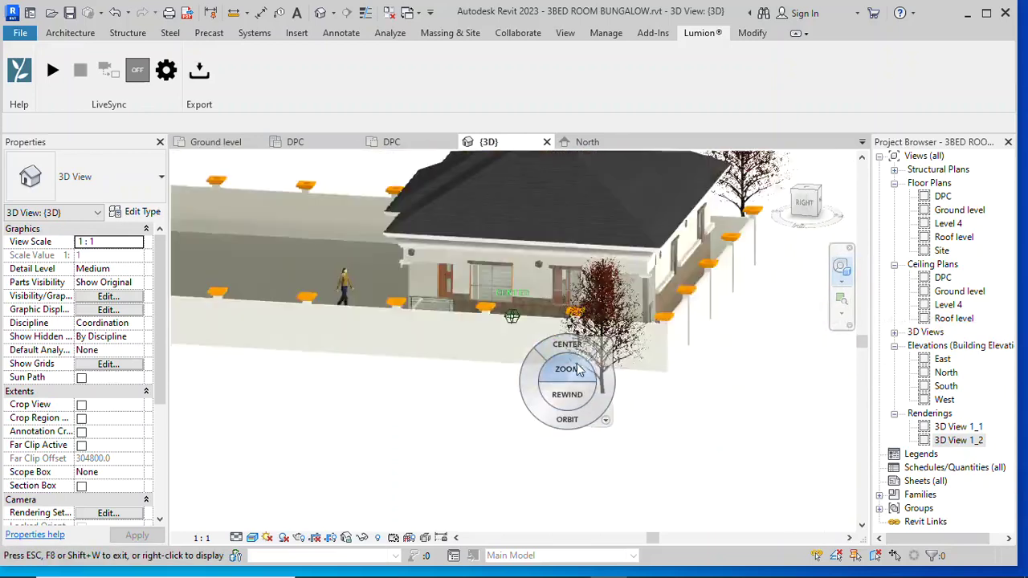
pyautogui.click(578, 370)
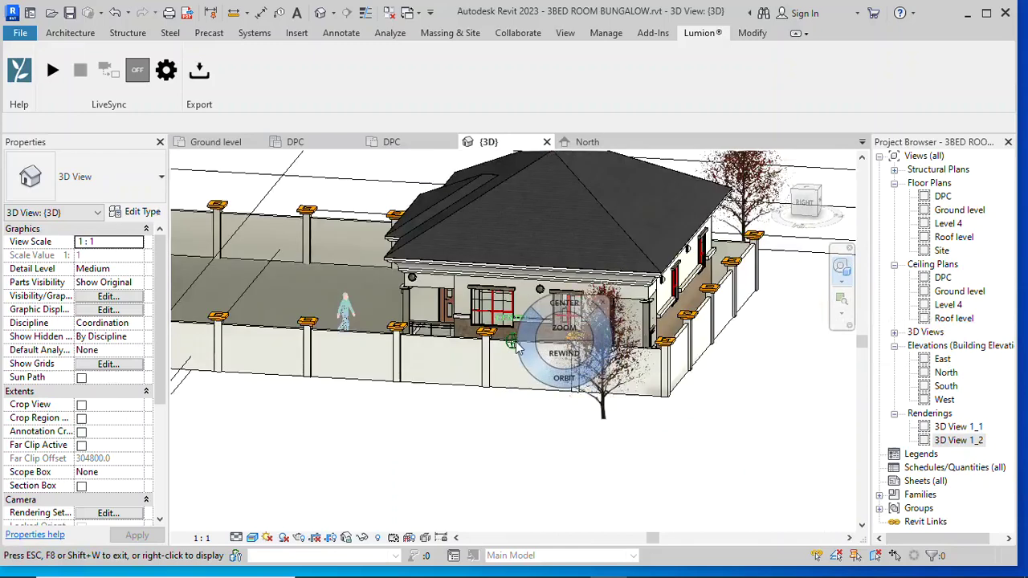
pyautogui.moveTo(518, 347)
pyautogui.mouseDown()
pyautogui.moveTo(537, 363)
pyautogui.moveTo(723, 367)
pyautogui.moveTo(684, 381)
pyautogui.moveTo(585, 378)
pyautogui.moveTo(438, 339)
pyautogui.moveTo(471, 351)
pyautogui.moveTo(430, 346)
pyautogui.moveTo(330, 386)
pyautogui.moveTo(384, 382)
pyautogui.moveTo(456, 339)
pyautogui.moveTo(604, 368)
pyautogui.moveTo(655, 349)
pyautogui.moveTo(634, 425)
pyautogui.moveTo(689, 367)
pyautogui.mouseUp()
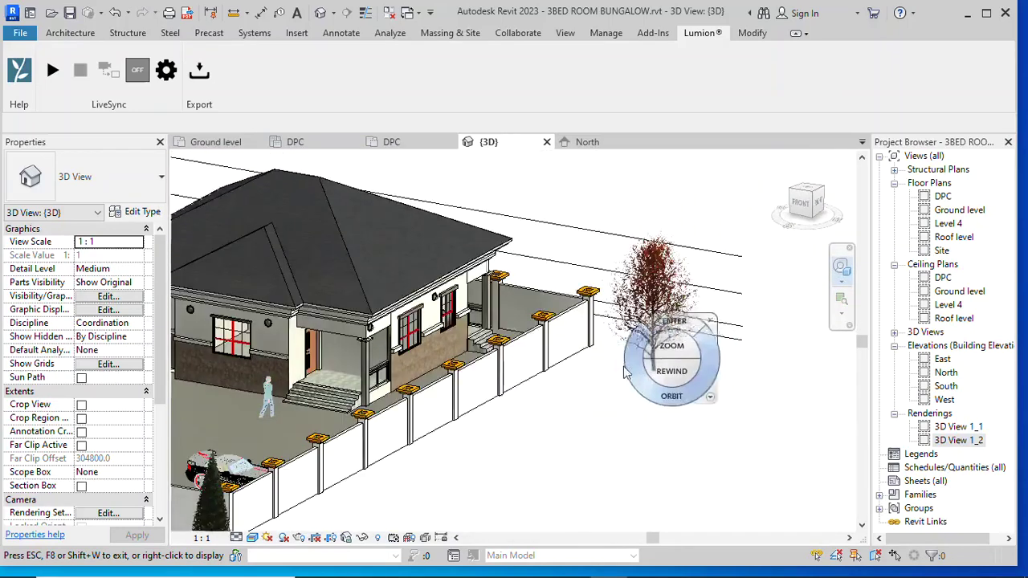
pyautogui.moveTo(447, 402)
pyautogui.mouseDown()
pyautogui.moveTo(523, 416)
pyautogui.moveTo(460, 414)
pyautogui.mouseUp()
pyautogui.scroll(-3, 482, 353)
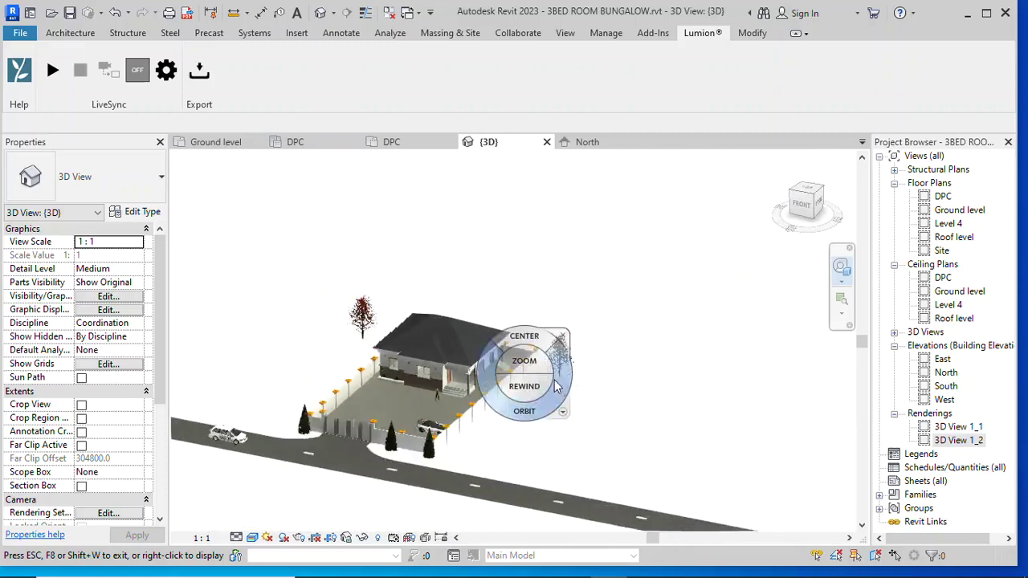
pyautogui.click(561, 339)
# Step: Orbit the model from the front toward its right side
pyautogui.scroll(2, 474, 394)
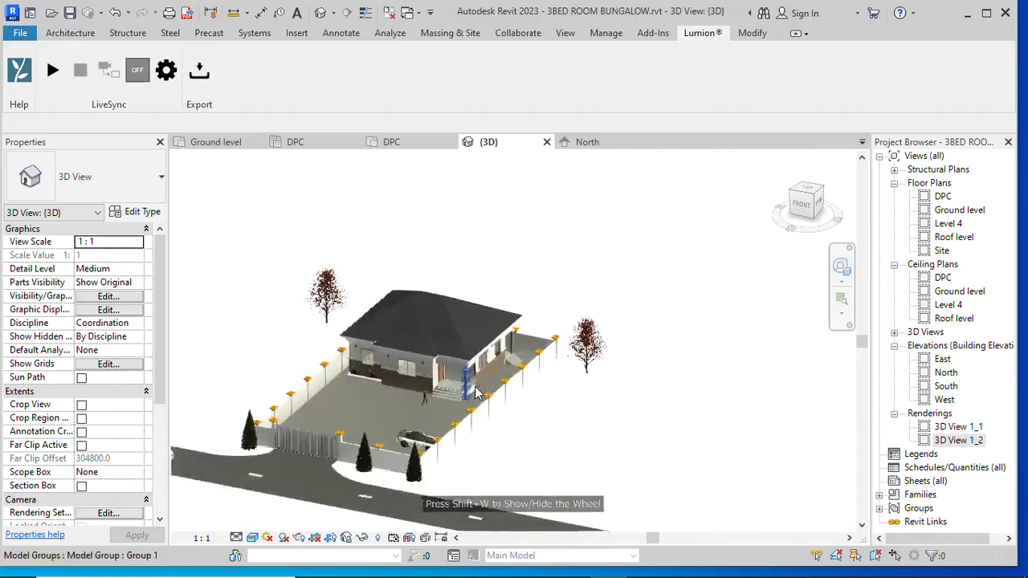
pyautogui.scroll(2, 474, 394)
pyautogui.moveTo(474, 394)
pyautogui.keyDown('shift'); pyautogui.mouseDown(button='middle')
pyautogui.moveTo(374, 359)
pyautogui.moveTo(447, 366)
pyautogui.mouseUp(button='middle'); pyautogui.keyUp('shift')
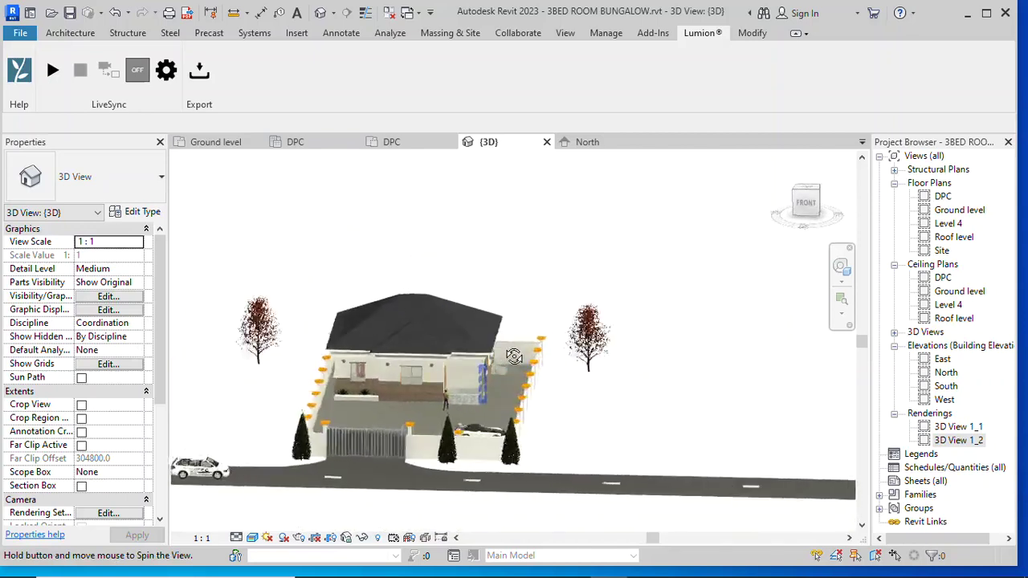
pyautogui.scroll(2, 448, 367)
pyautogui.scroll(2, 464, 380)
pyautogui.scroll(-1, 464, 380)
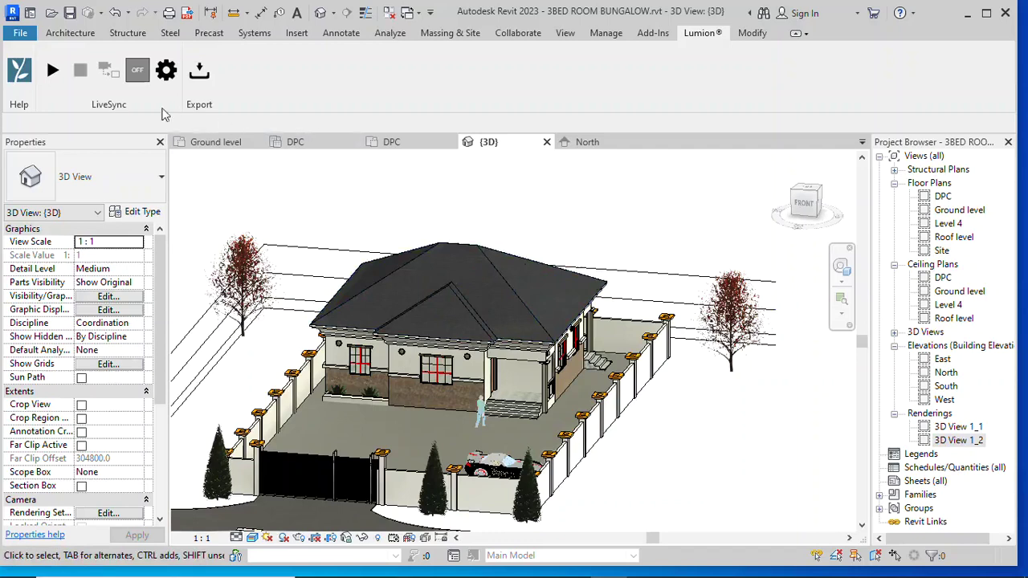
# Step: Start LiveSync to launch Lumion, dismissing the StyleTransfer.dll message
pyautogui.click(52, 70)
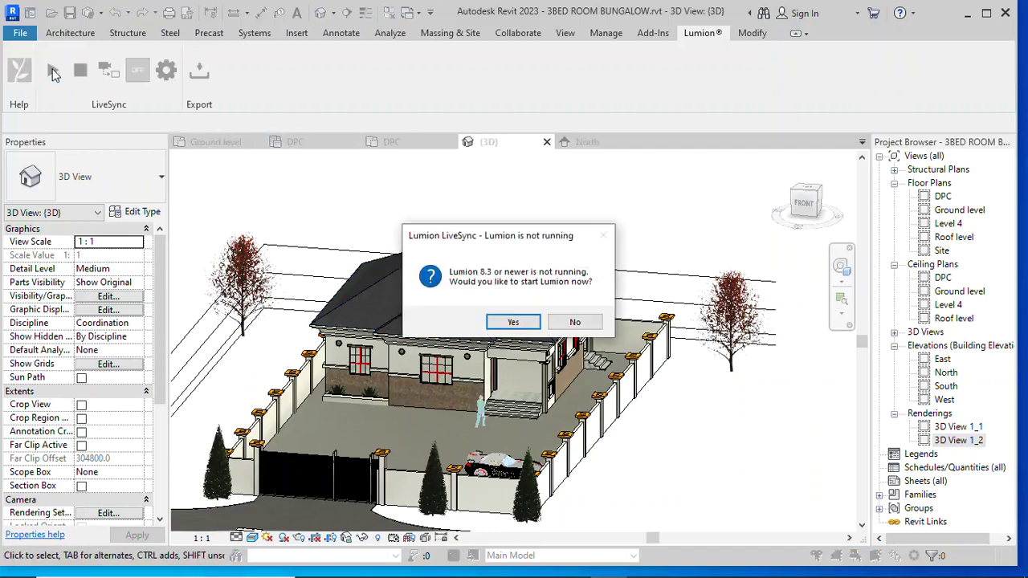
pyautogui.click(512, 323)
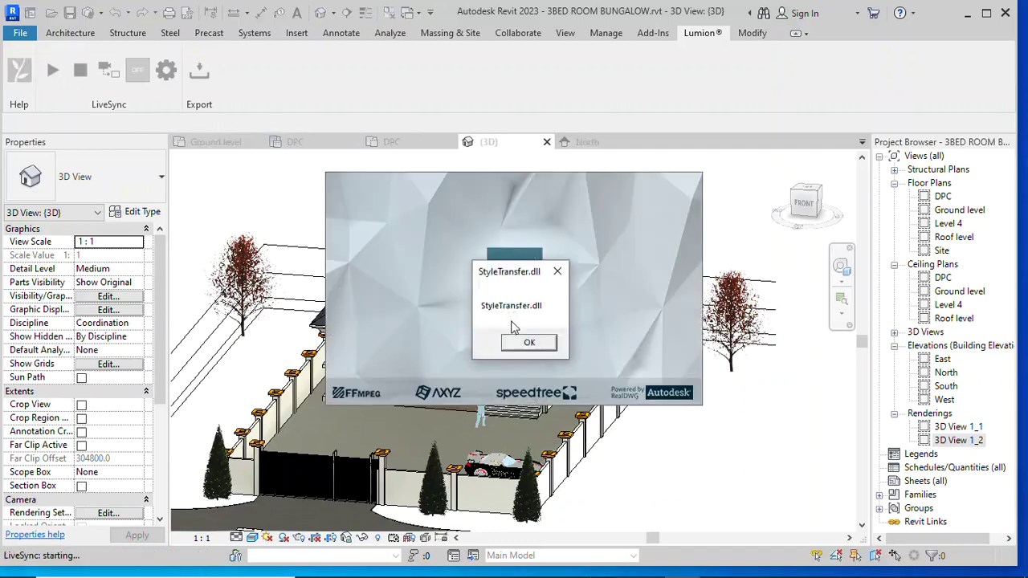
pyautogui.click(528, 343)
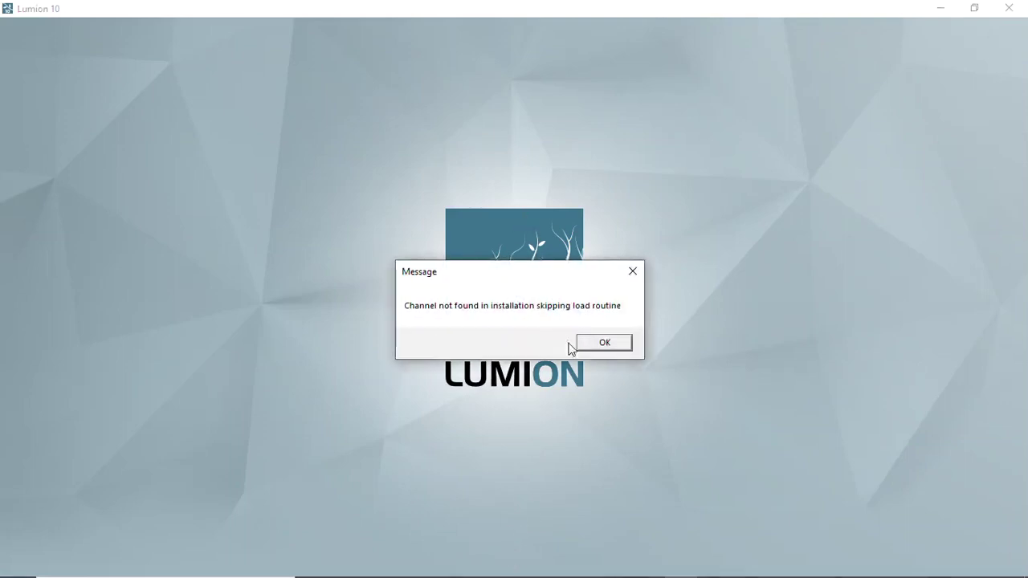
# Step: Dismiss the channel-not-found, follow-up and AIEffects path startup messages
pyautogui.click(592, 348)
pyautogui.click(592, 348)
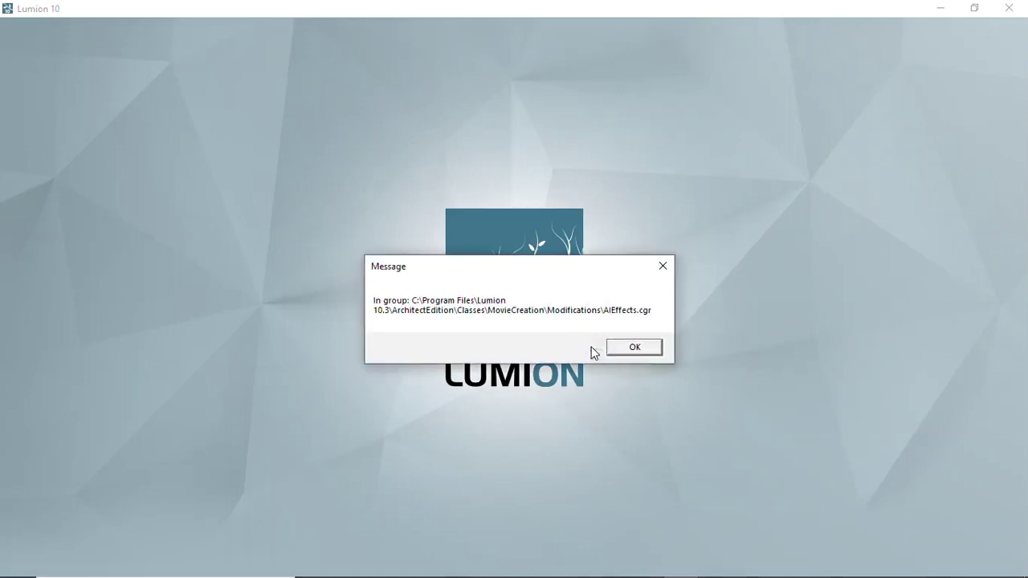
pyautogui.click(624, 351)
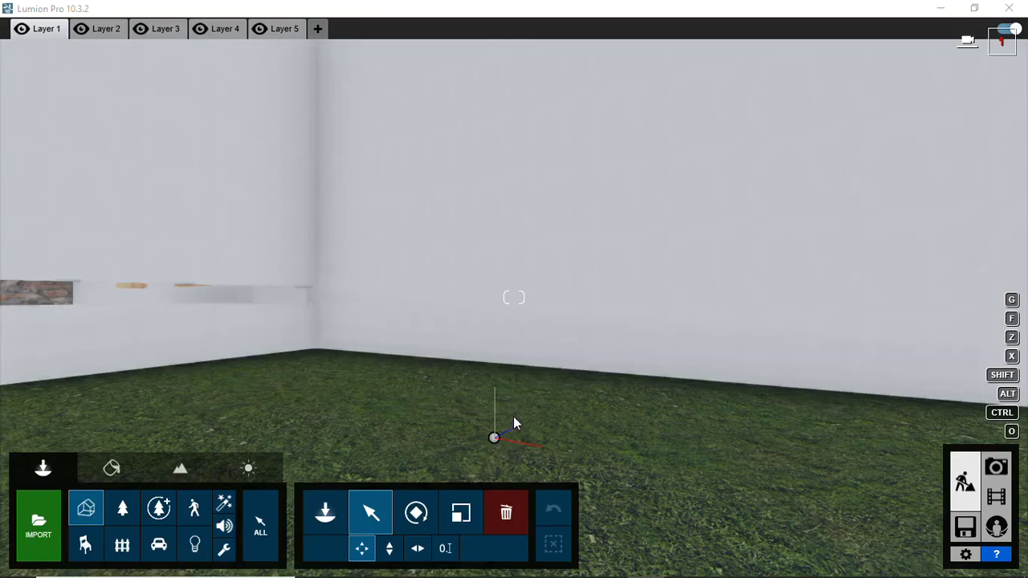
# Step: Fly the camera out of the house and along the boundary wall until the road appears
pyautogui.moveTo(515, 423); pyautogui.dragTo(504, 422, button='right')
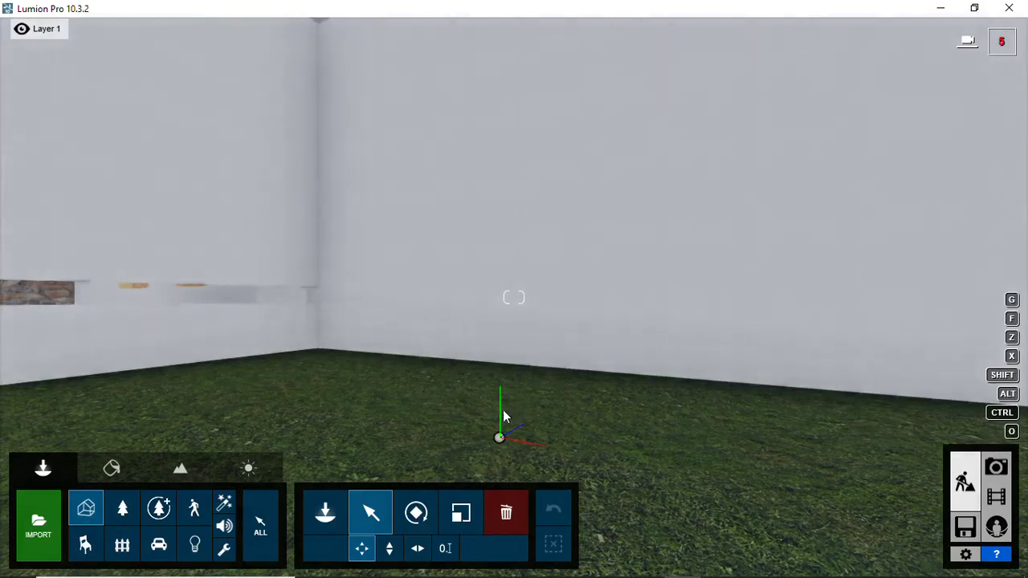
pyautogui.moveTo(544, 431)
pyautogui.mouseDown(button='right')
pyautogui.moveTo(581, 438)
pyautogui.moveTo(594, 425)
pyautogui.moveTo(539, 400)
pyautogui.moveTo(546, 364)
pyautogui.mouseUp(button='right')
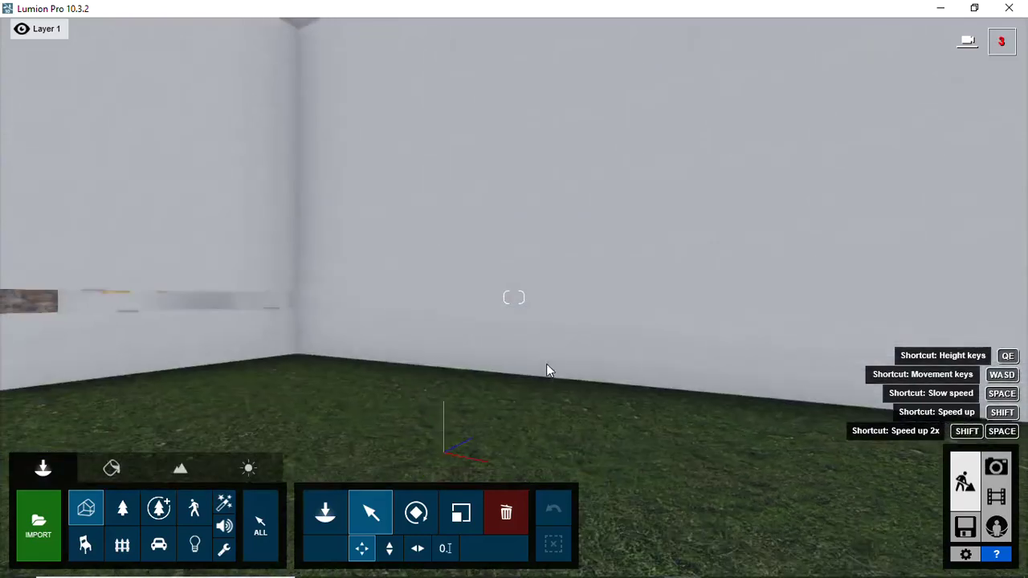
pyautogui.press('s')
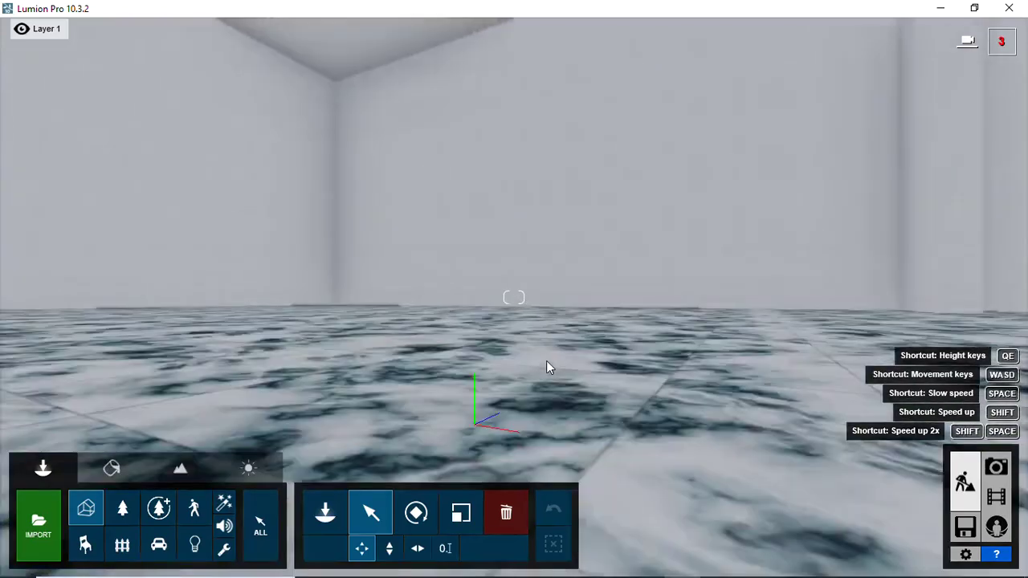
pyautogui.press('s')
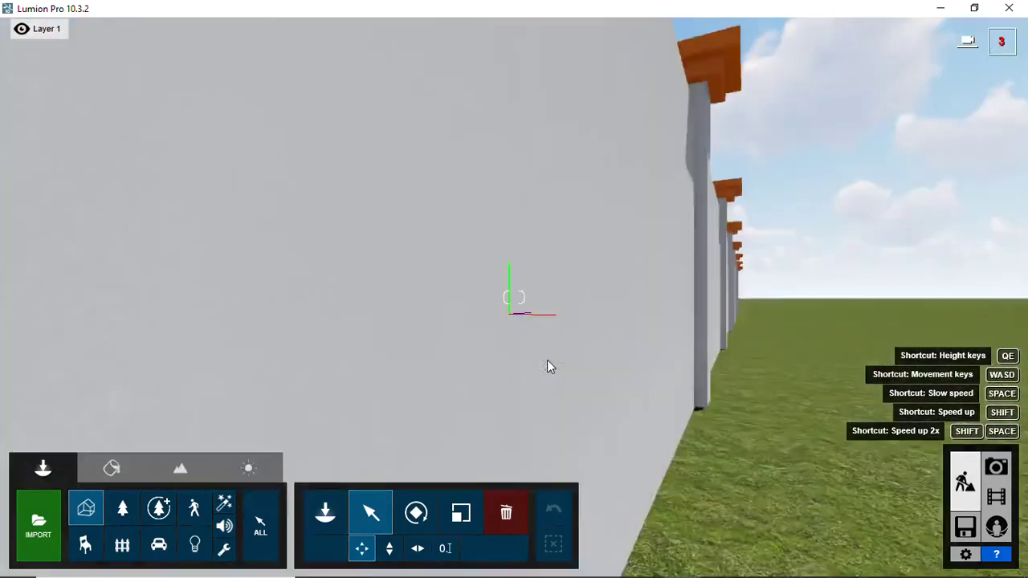
pyautogui.press('s')
pyautogui.press('a')
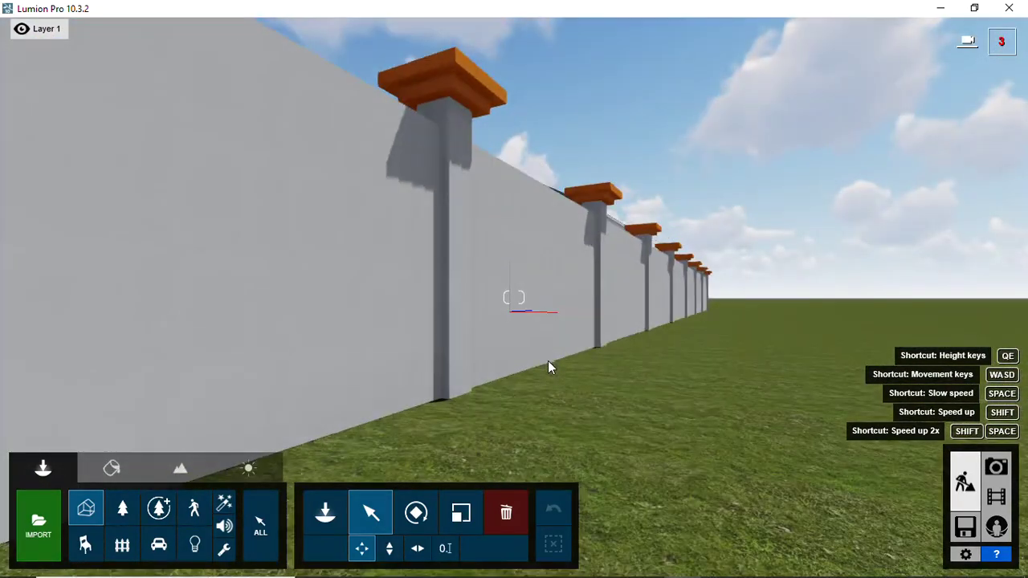
pyautogui.press('d')
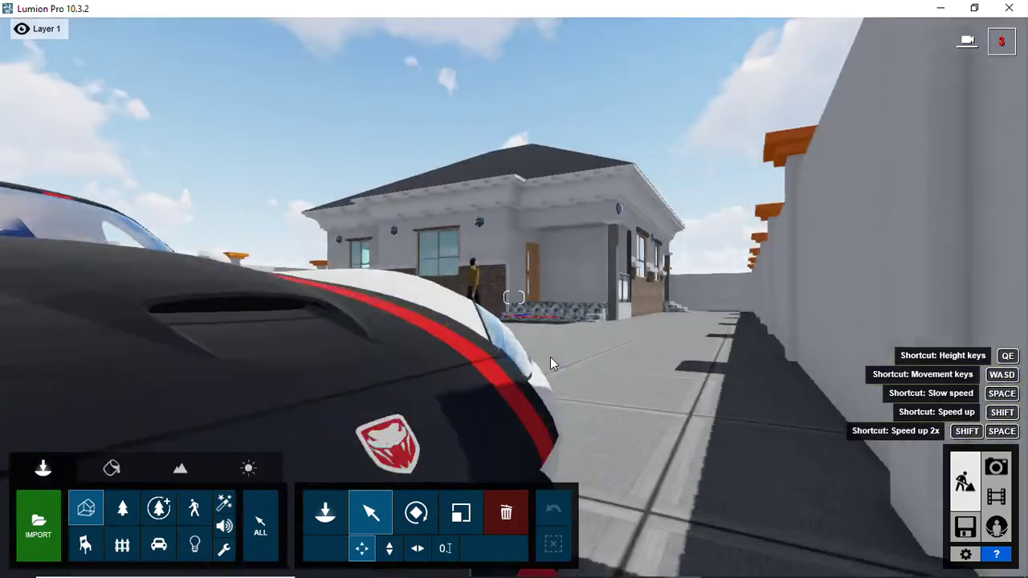
pyautogui.press('s')
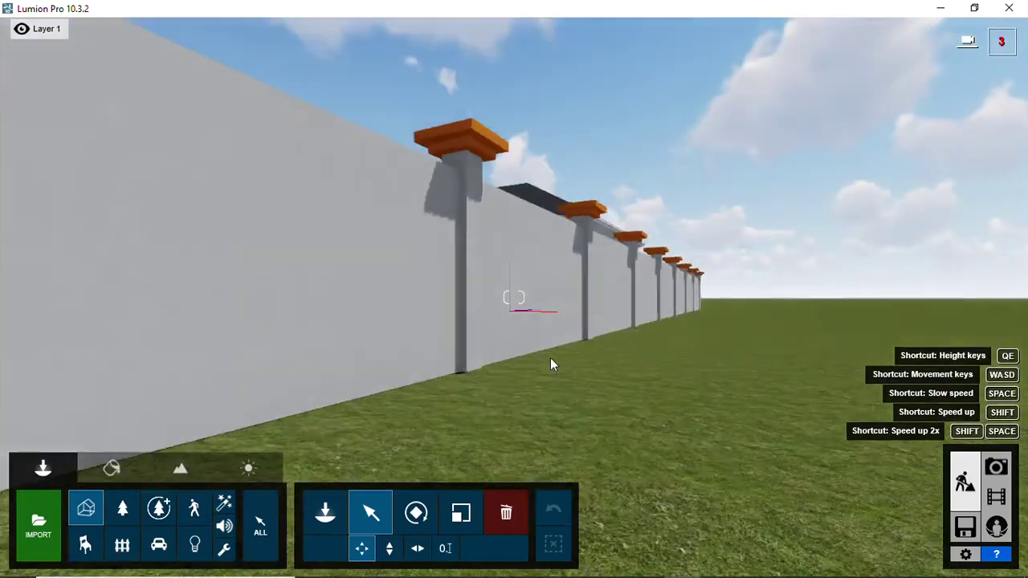
pyautogui.press('s')
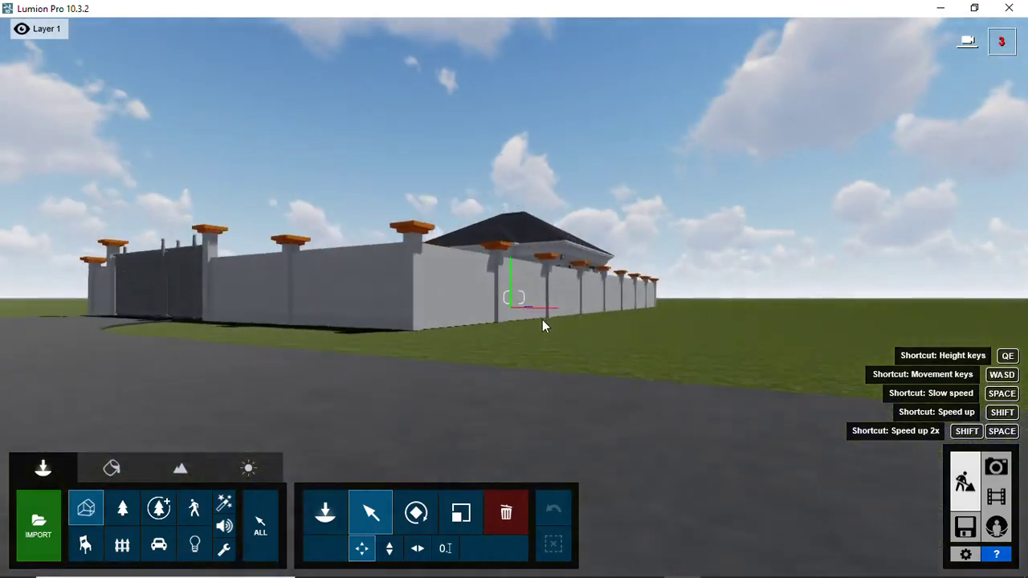
pyautogui.press('w')
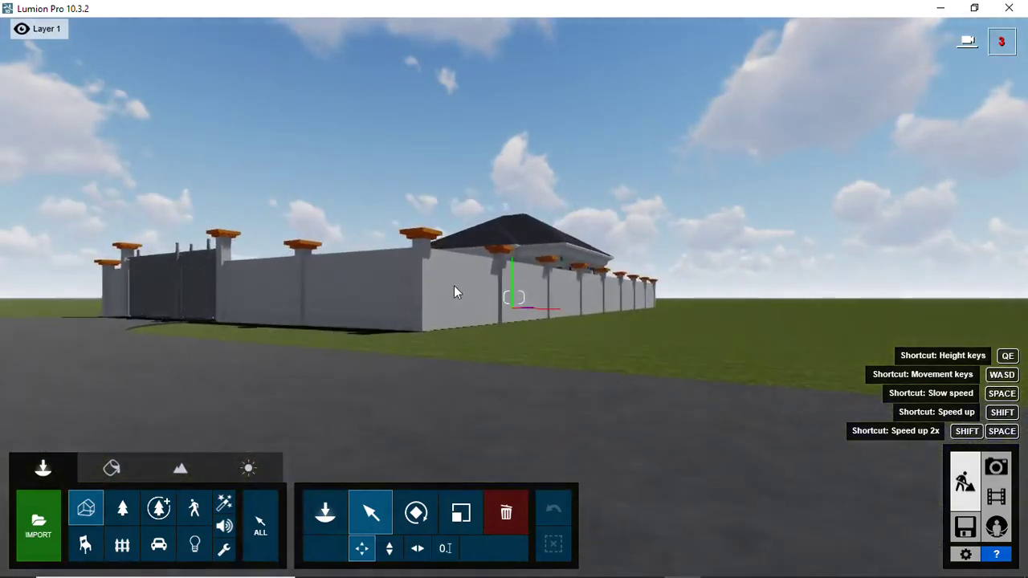
pyautogui.press('s')
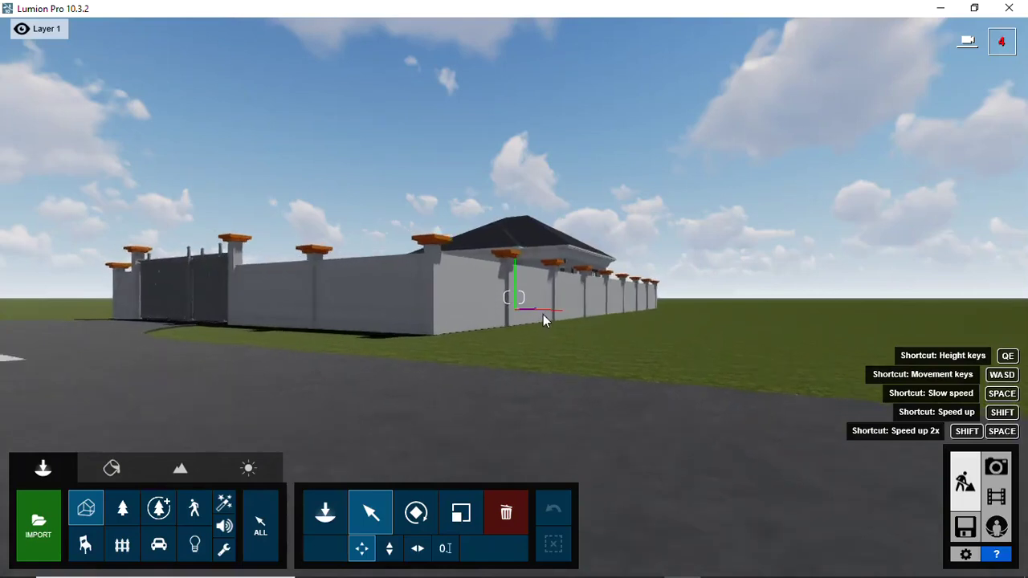
pyautogui.press('s')
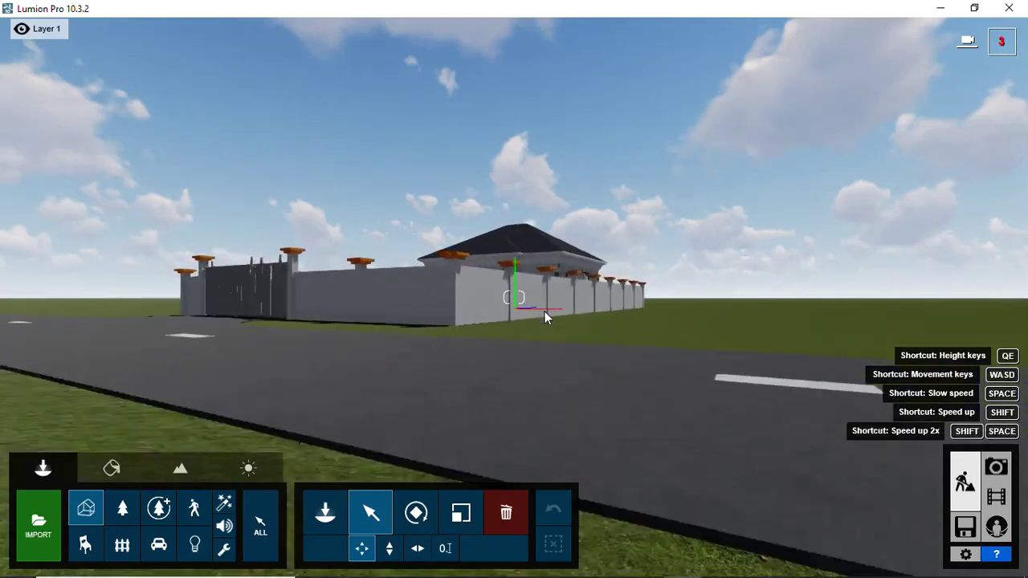
pyautogui.press('s')
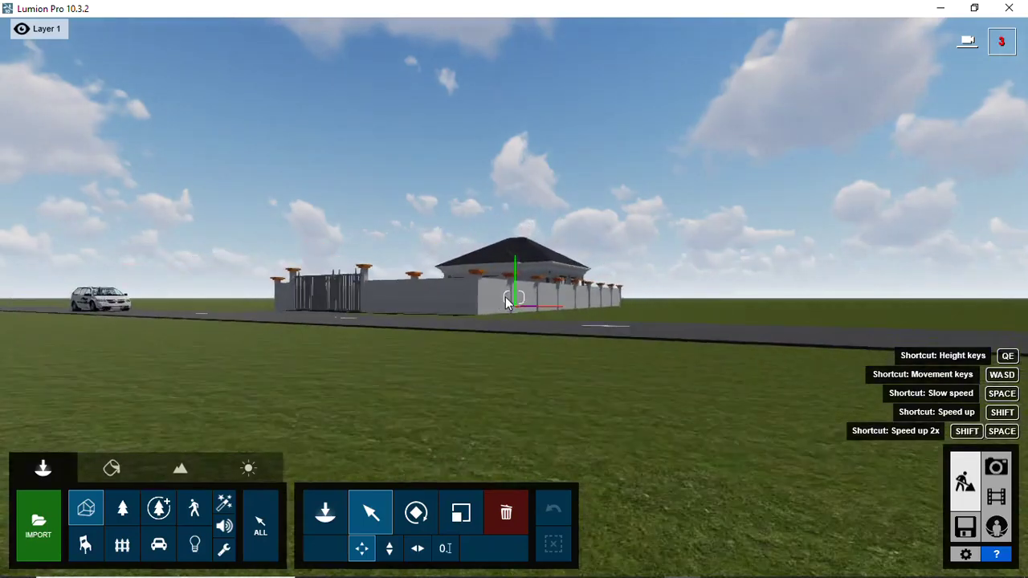
pyautogui.press('w')
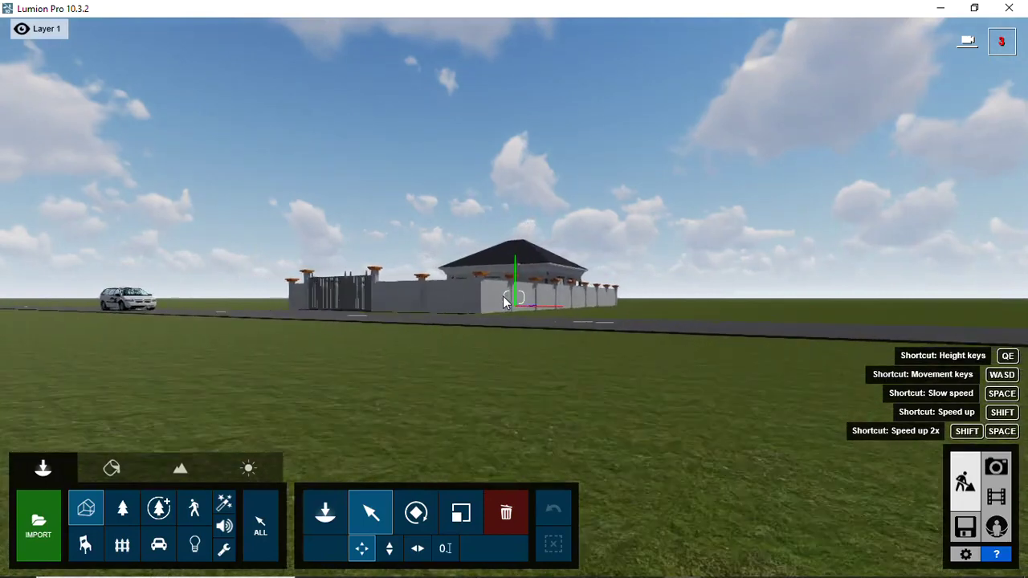
pyautogui.press('w')
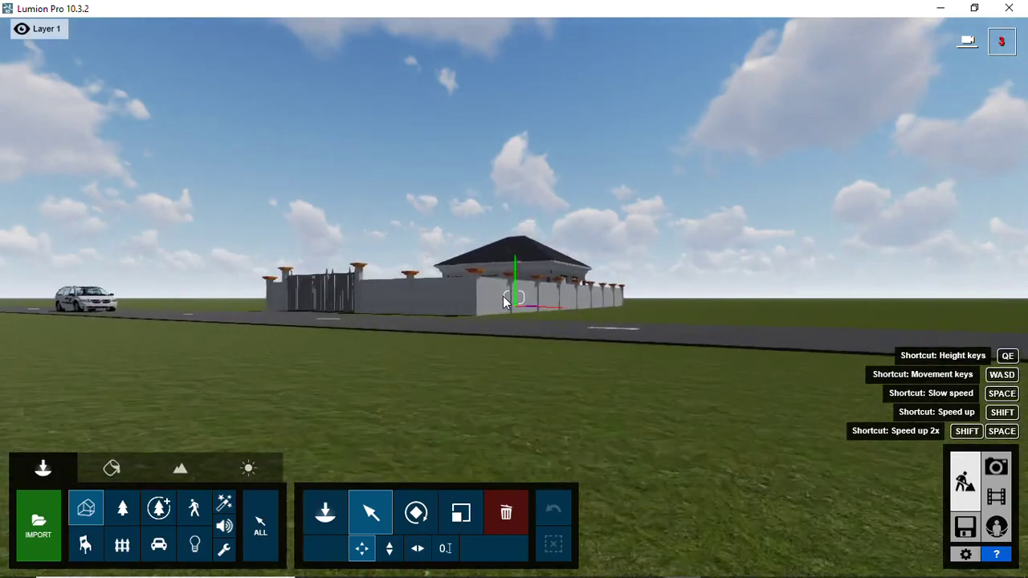
pyautogui.press('w')
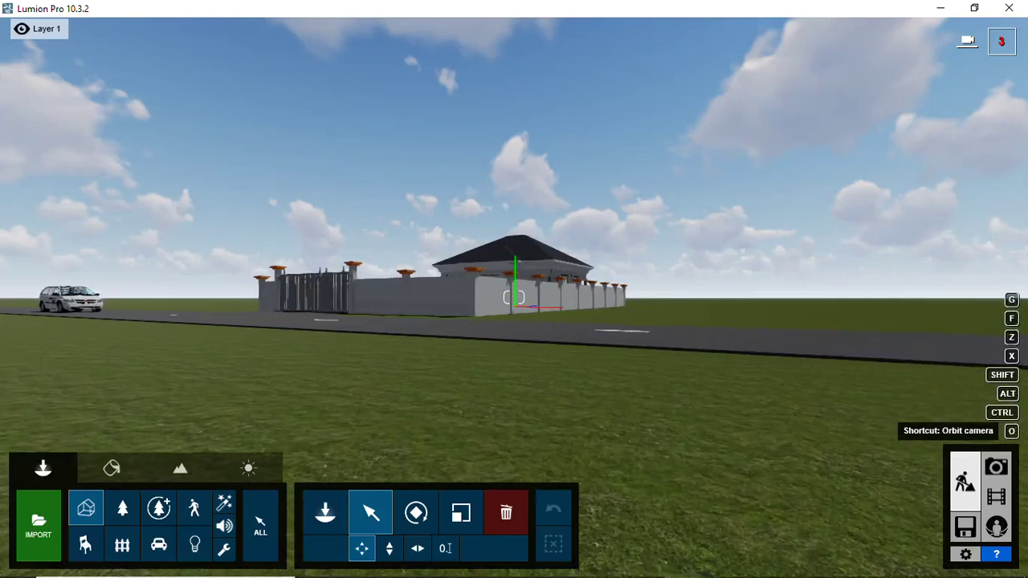
# Step: Tilt and turn the view so the boundary wall runs rightward along the road
pyautogui.moveTo(530, 304)
pyautogui.mouseDown(button='right')
pyautogui.moveTo(494, 303)
pyautogui.moveTo(512, 318)
pyautogui.moveTo(514, 241)
pyautogui.mouseUp(button='right')
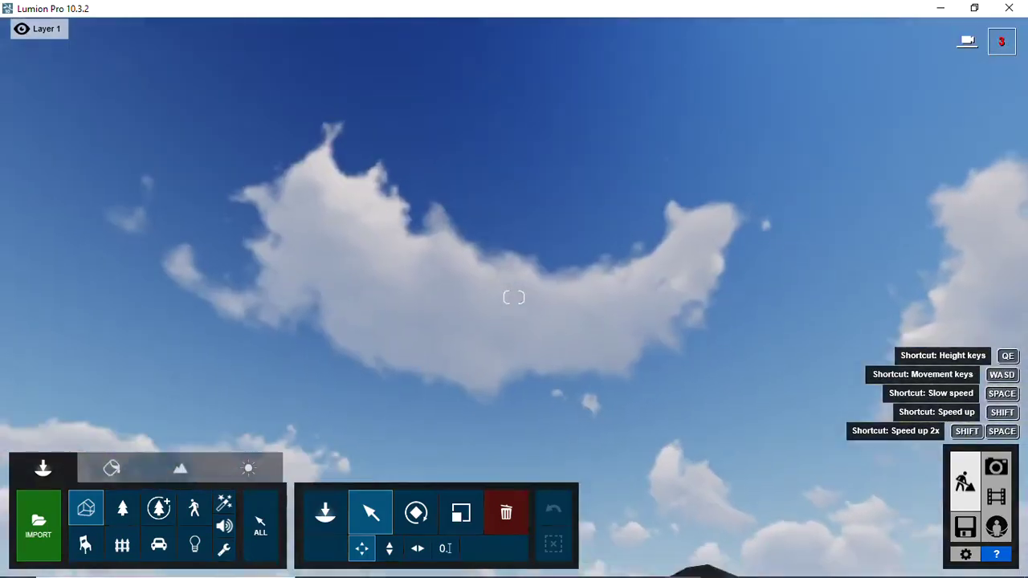
pyautogui.moveTo(514, 298)
pyautogui.mouseDown(button='right')
pyautogui.moveTo(514, 309)
pyautogui.moveTo(511, 279)
pyautogui.mouseUp(button='right')
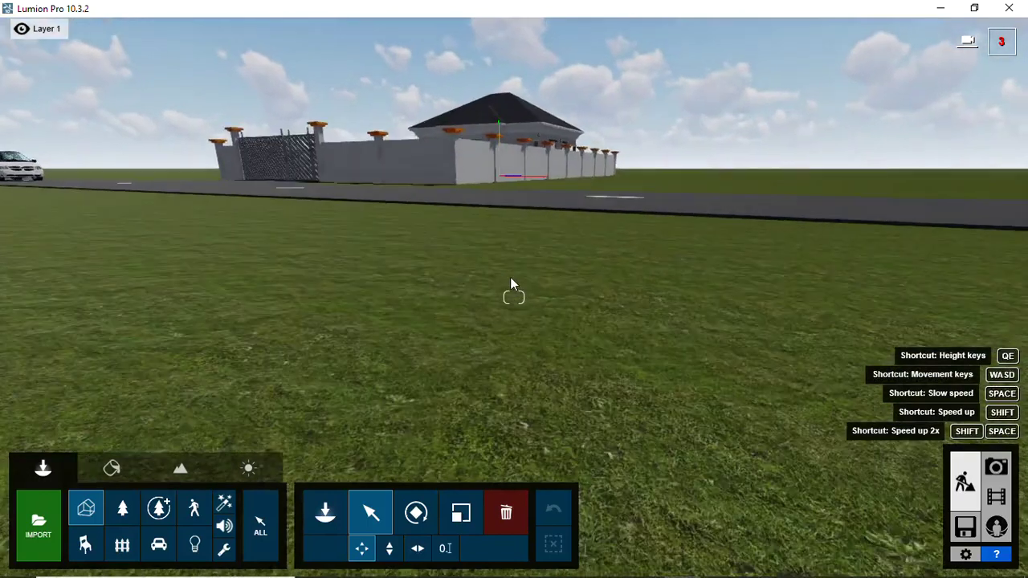
pyautogui.press('s')
pyautogui.press('e')
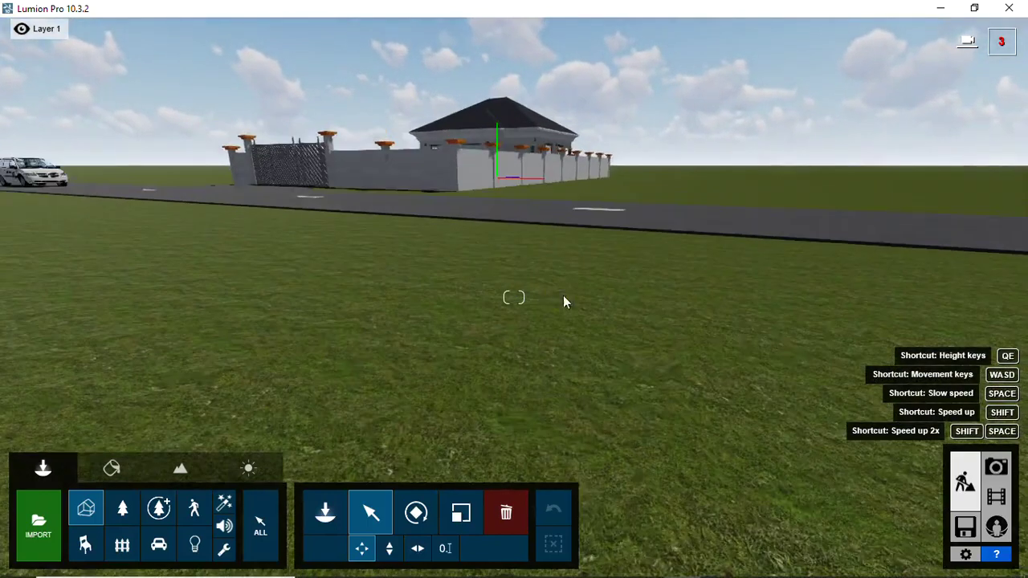
pyautogui.moveTo(514, 297)
pyautogui.mouseDown(button='right')
pyautogui.moveTo(496, 297)
pyautogui.moveTo(491, 232)
pyautogui.moveTo(523, 303)
pyautogui.moveTo(512, 264)
pyautogui.moveTo(523, 288)
pyautogui.moveTo(519, 306)
pyautogui.mouseUp(button='right')
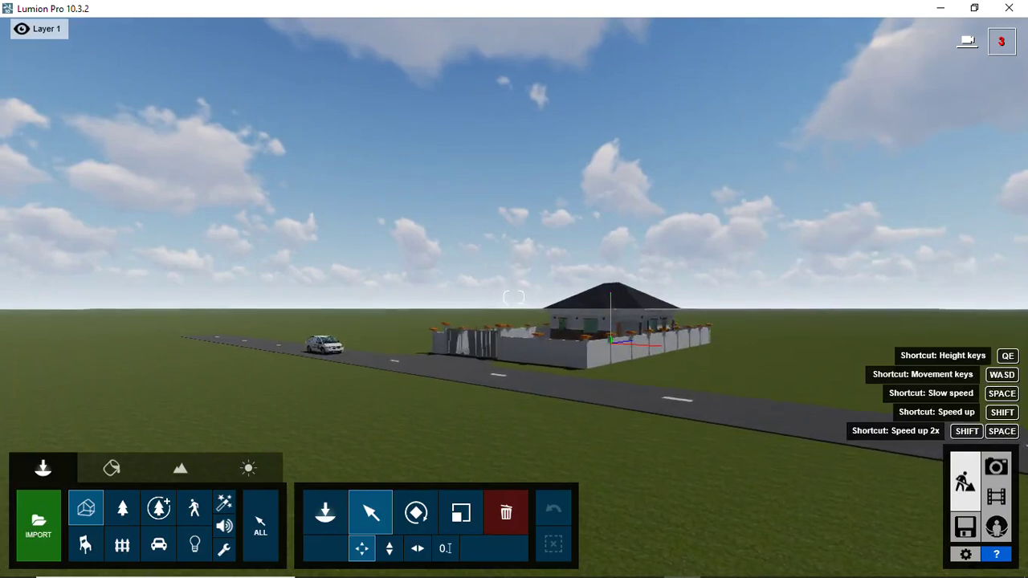
pyautogui.scroll(3, 522, 299)
pyautogui.moveTo(523, 300); pyautogui.dragTo(524, 297, button='right')
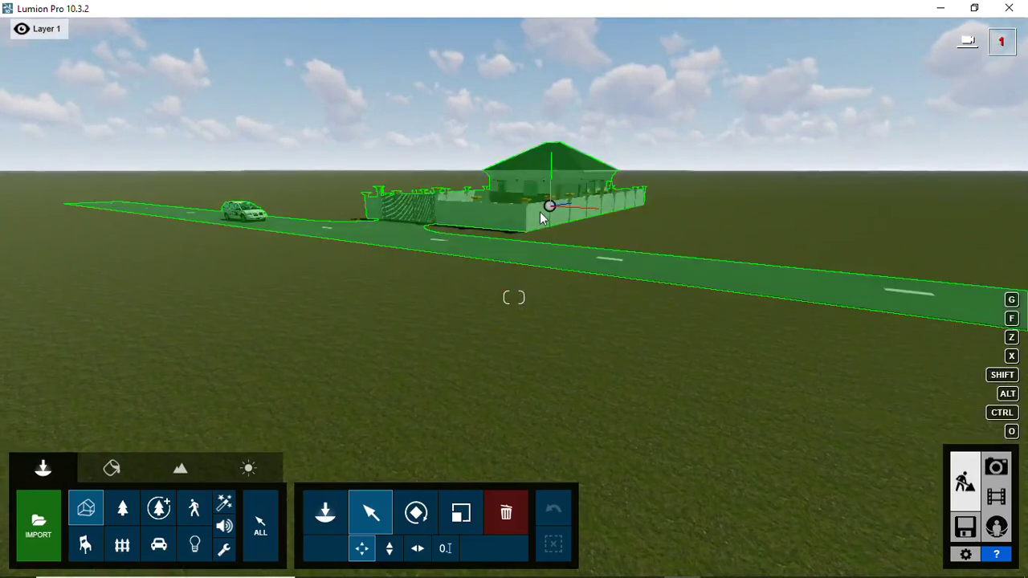
pyautogui.scroll(3, 540, 210)
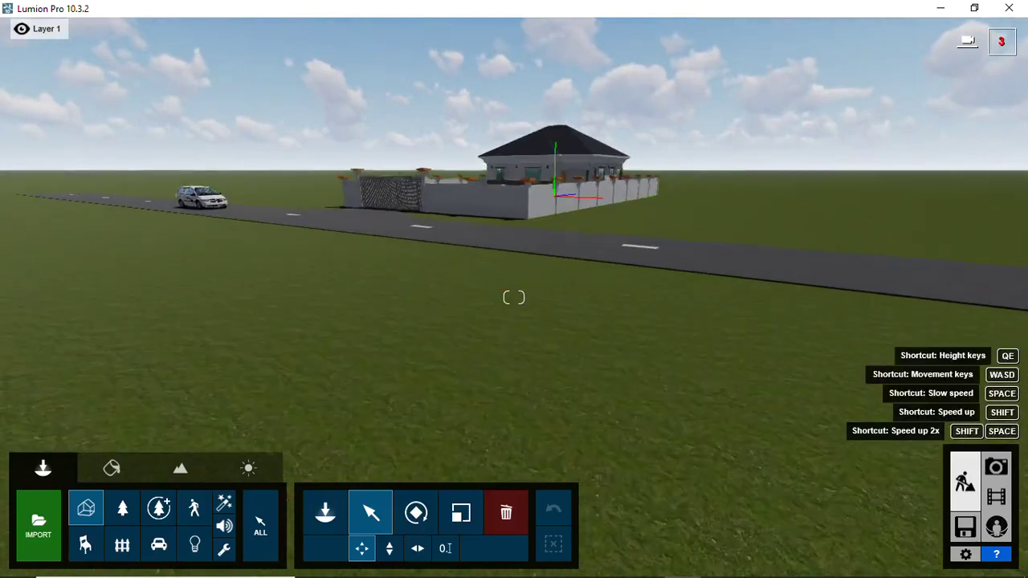
pyautogui.moveTo(509, 244); pyautogui.dragTo(518, 265, button='right')
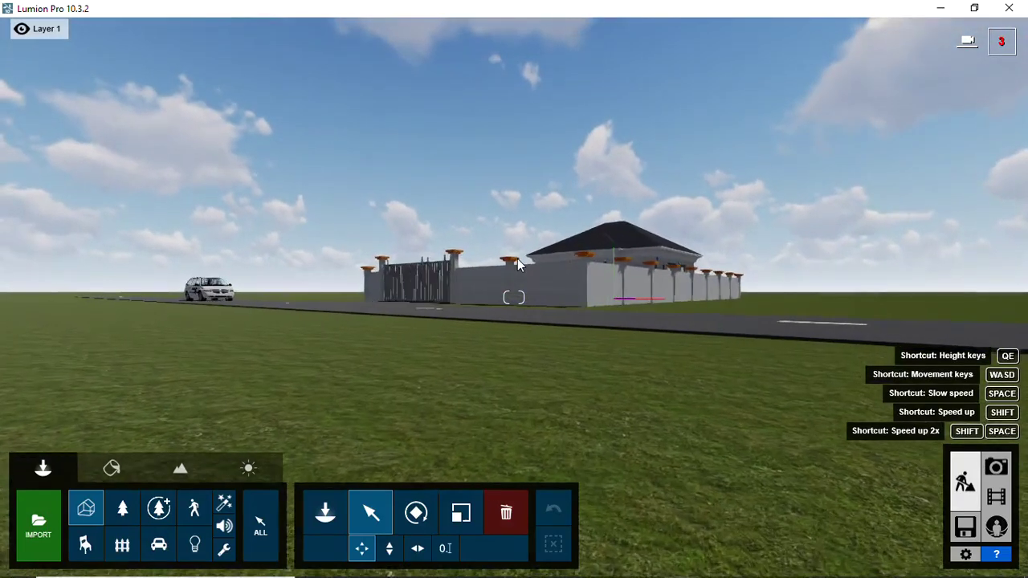
pyautogui.scroll(1, 514, 295)
pyautogui.scroll(-1, 514, 295)
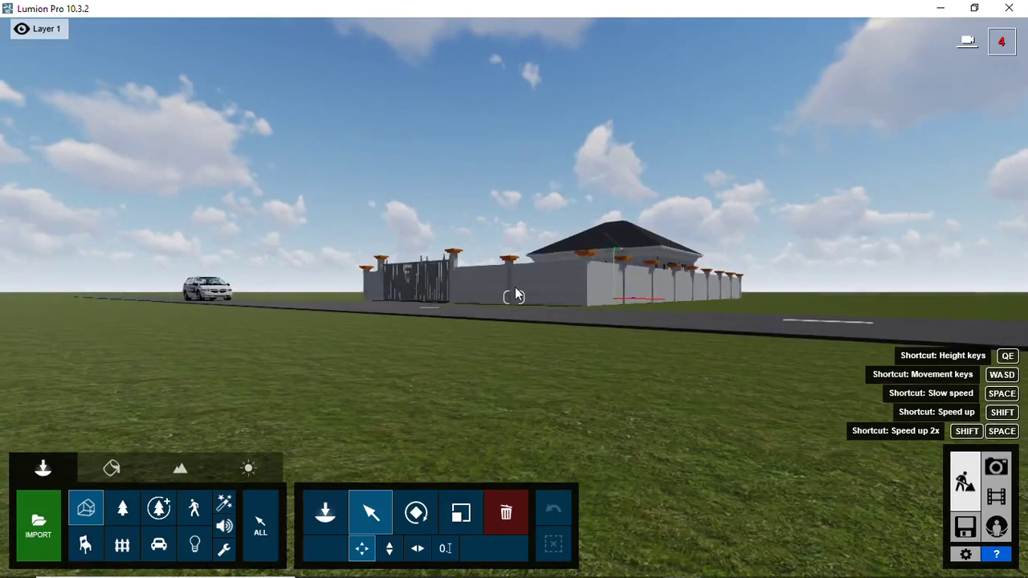
pyautogui.press('w')
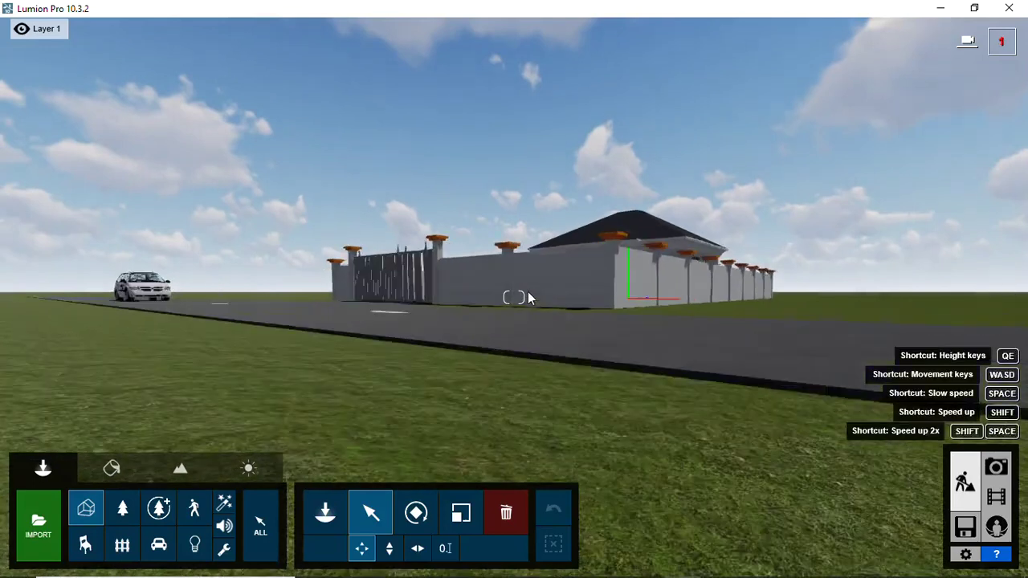
pyautogui.scroll(3, 526, 298)
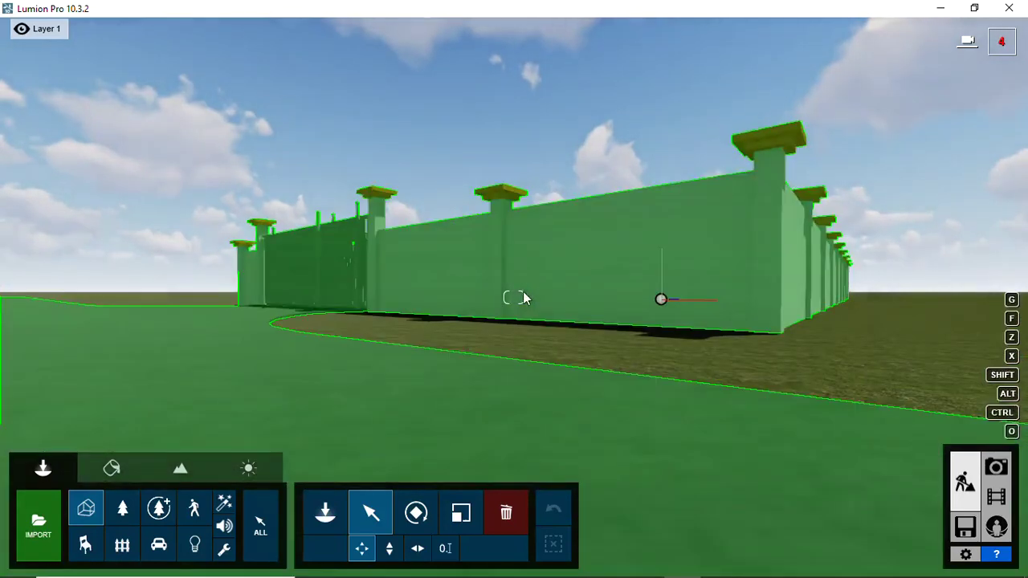
pyautogui.moveTo(526, 299); pyautogui.dragTo(597, 351, button='right')
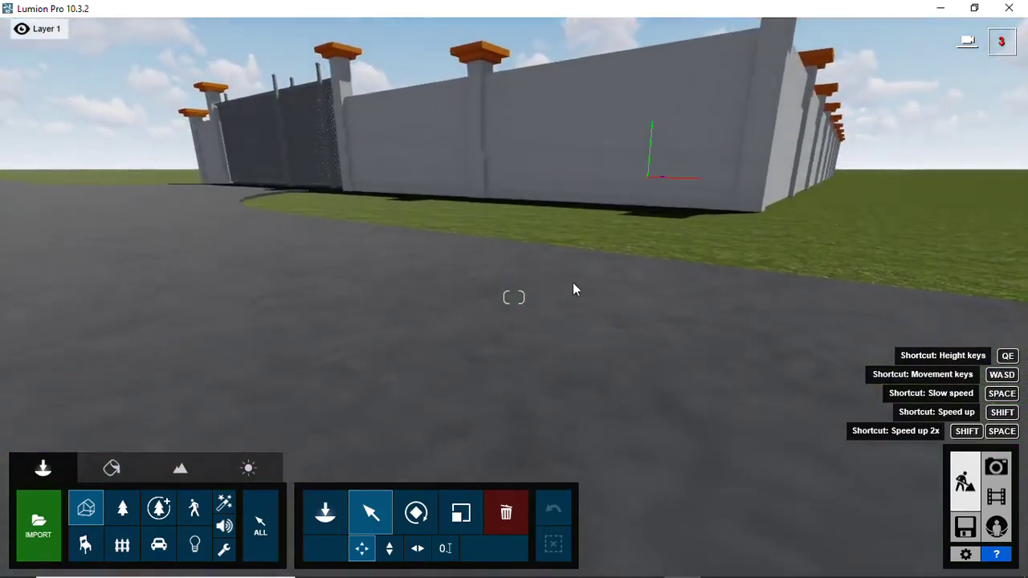
pyautogui.scroll(1, 574, 289)
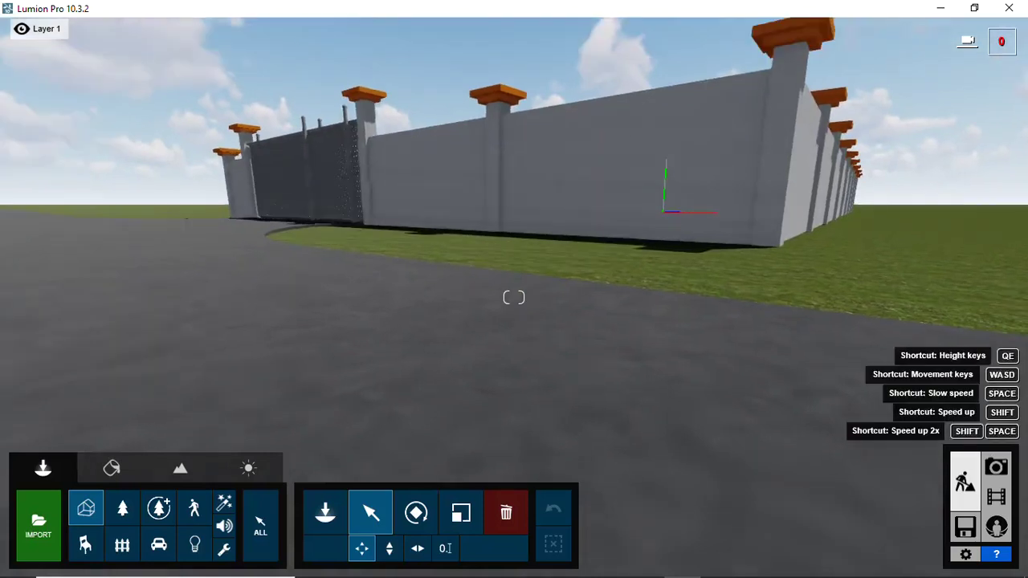
pyautogui.scroll(-2, 514, 297)
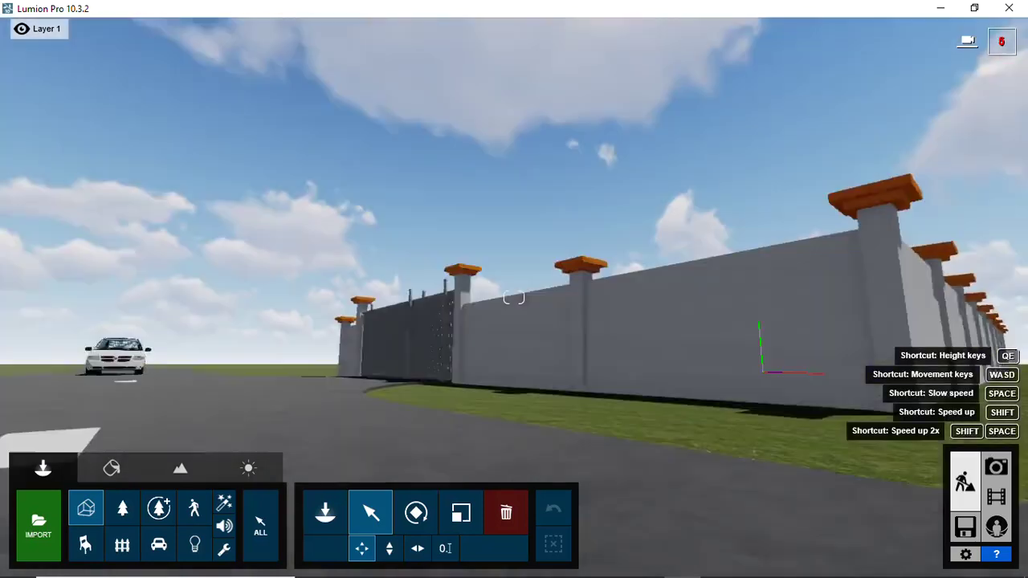
pyautogui.moveTo(514, 298); pyautogui.dragTo(514, 201, button='right')
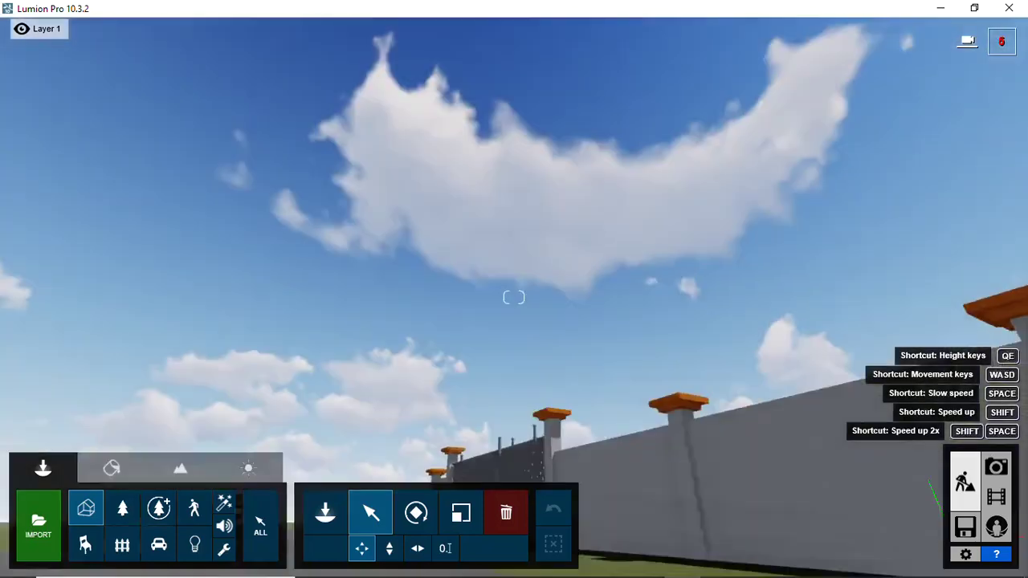
pyautogui.moveTo(514, 297); pyautogui.dragTo(611, 361, button='right')
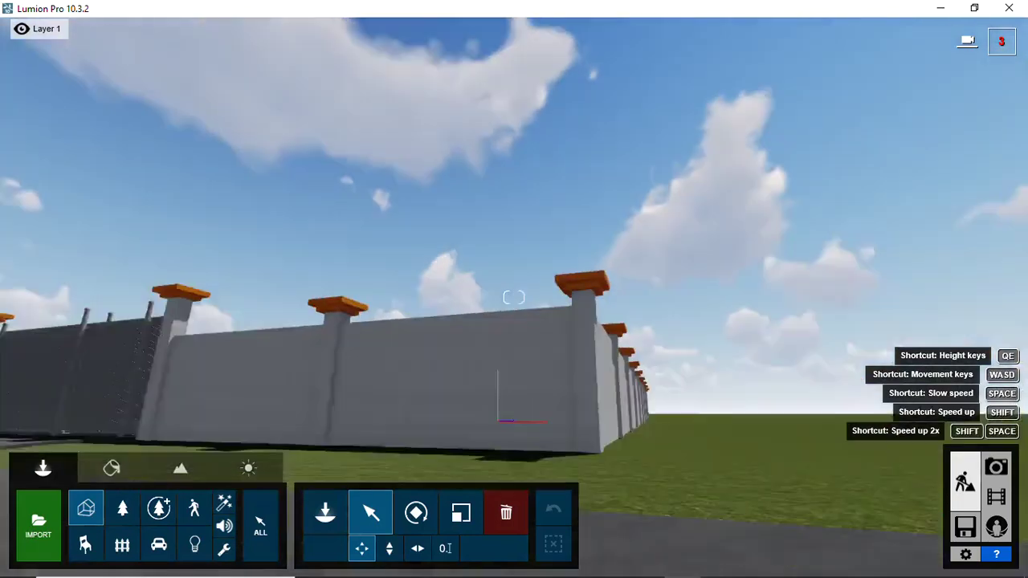
pyautogui.moveTo(514, 298); pyautogui.dragTo(579, 362, button='right')
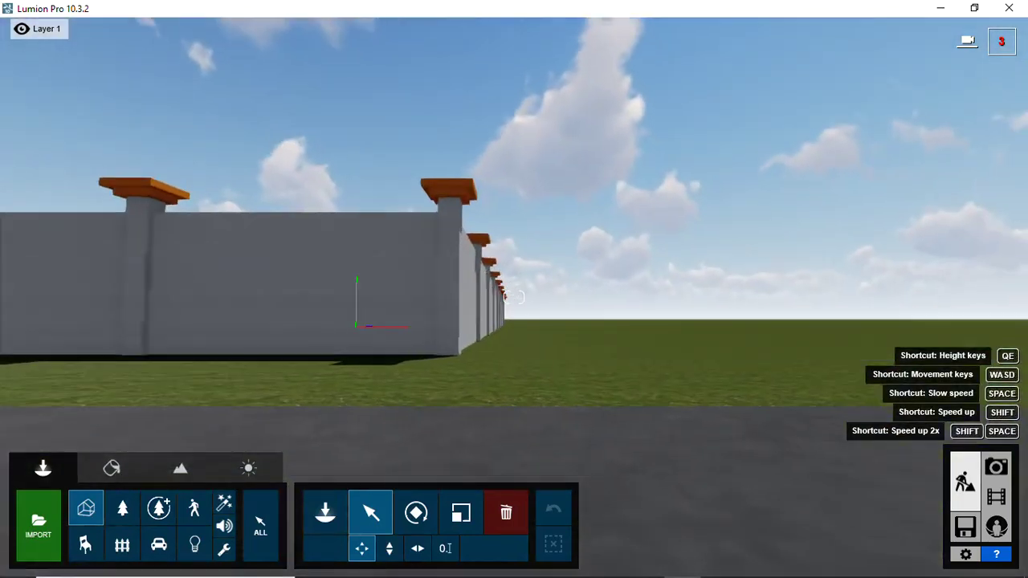
pyautogui.moveTo(514, 297); pyautogui.dragTo(386, 301, button='right')
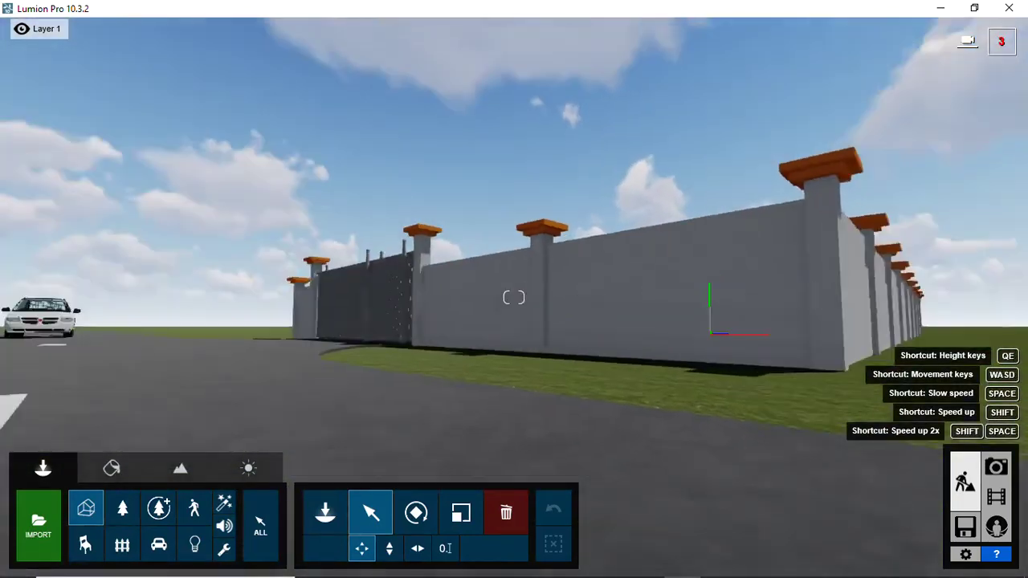
# Step: Tilt the view down from the sky onto the bungalow and select the imported model
pyautogui.press('s')
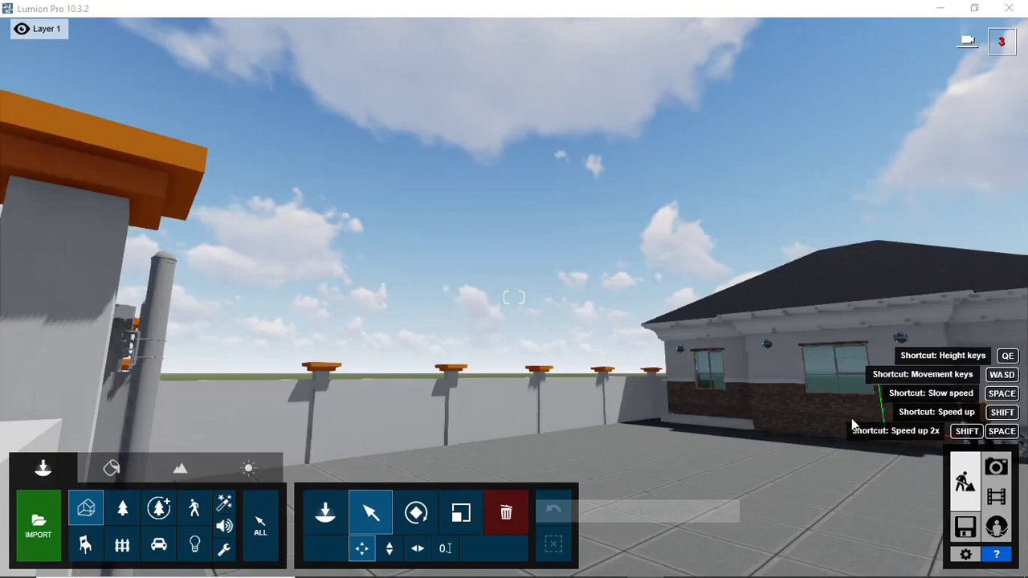
pyautogui.moveTo(728, 386)
pyautogui.mouseDown(button='right')
pyautogui.moveTo(728, 241)
pyautogui.moveTo(729, 385)
pyautogui.mouseUp(button='right')
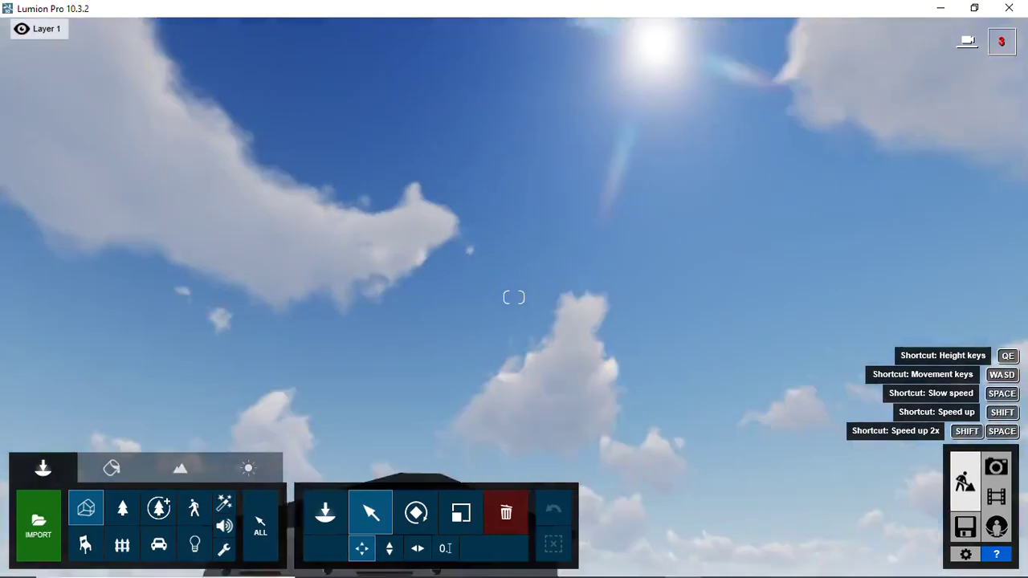
pyautogui.moveTo(707, 241); pyautogui.dragTo(707, 356, button='right')
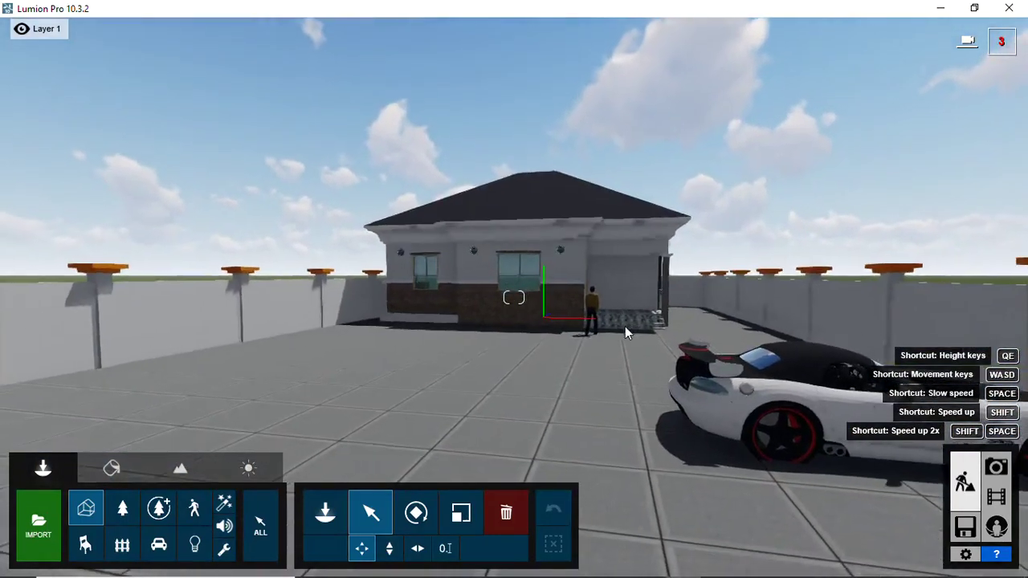
pyautogui.click(625, 332)
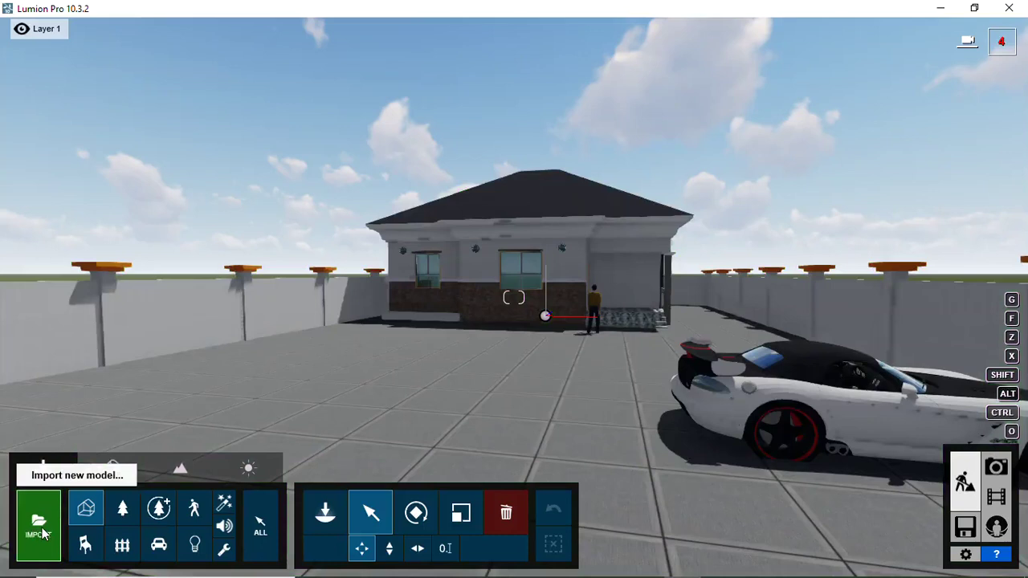
# Step: Start Import new model from the Objects panel and browse the Documents folder
pyautogui.click(43, 533)
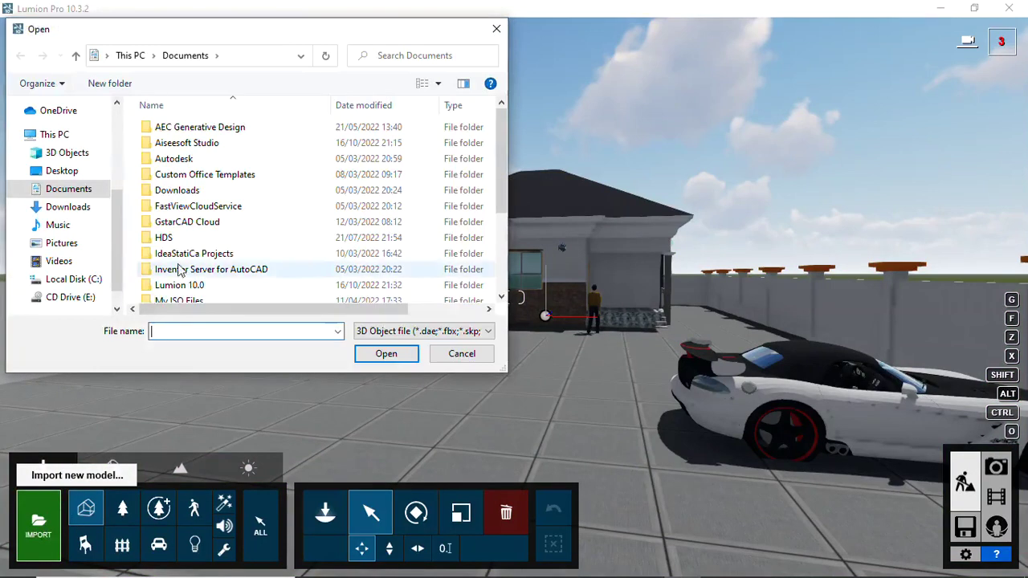
pyautogui.scroll(-3, 209, 210)
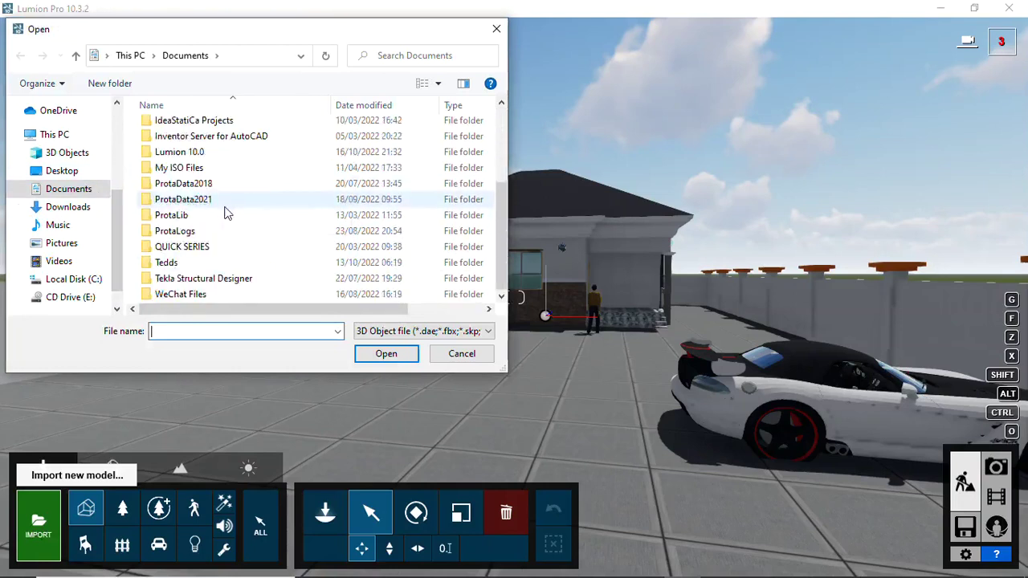
pyautogui.scroll(3, 226, 212)
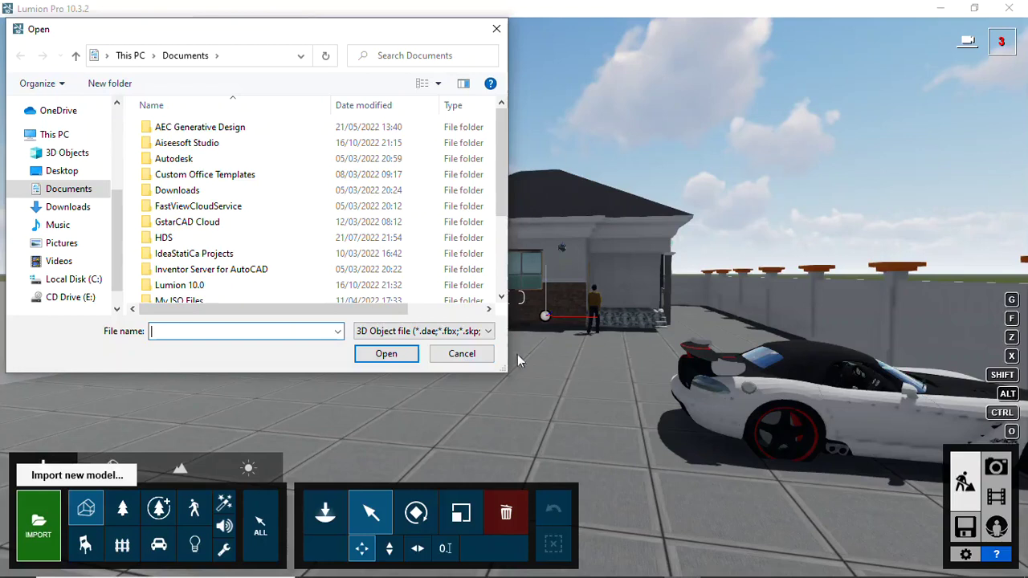
# Step: Cancel the import, select the house under Imported Models, then switch to the Nature category
pyautogui.click(460, 354)
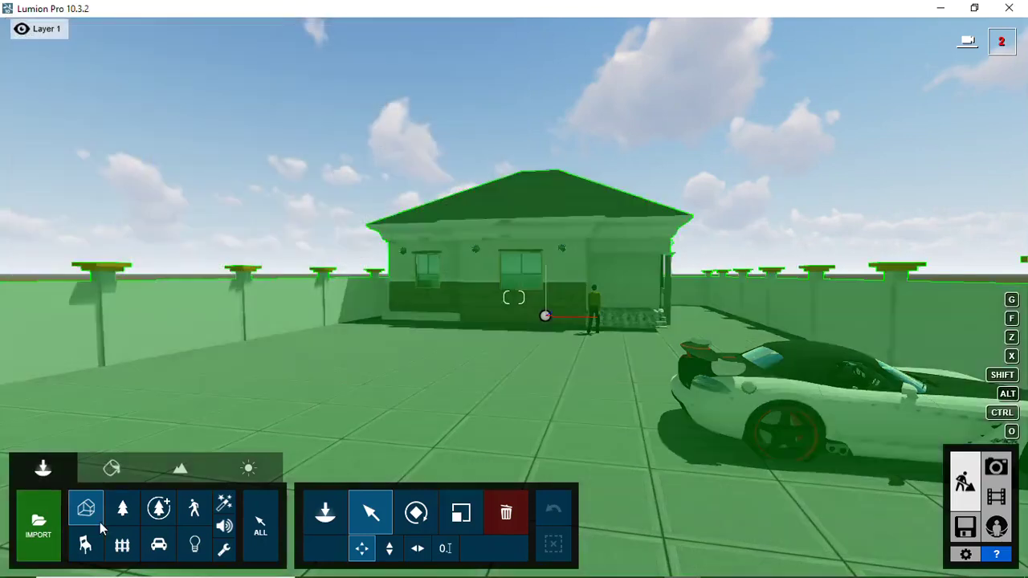
pyautogui.click(86, 546)
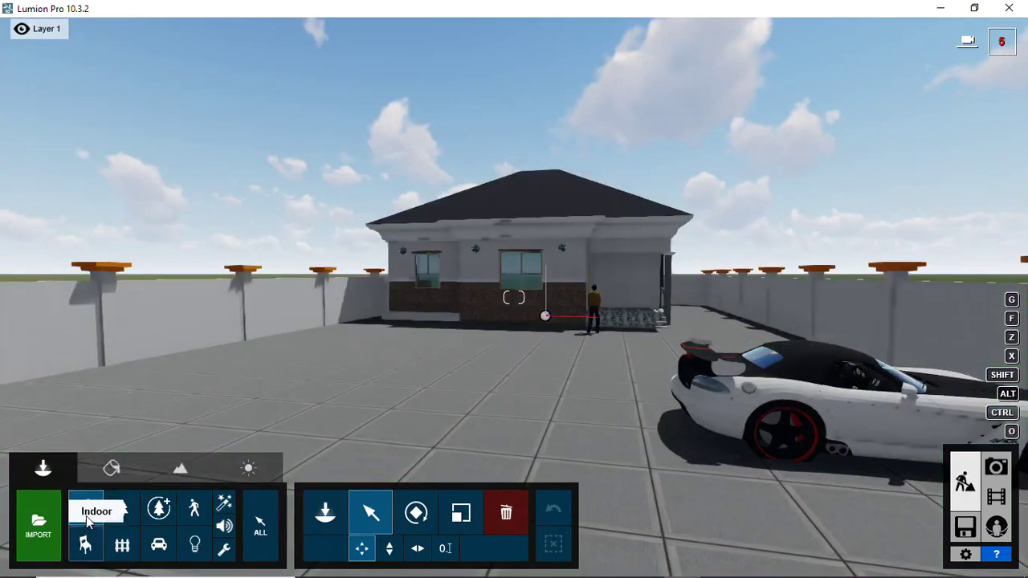
pyautogui.click(90, 512)
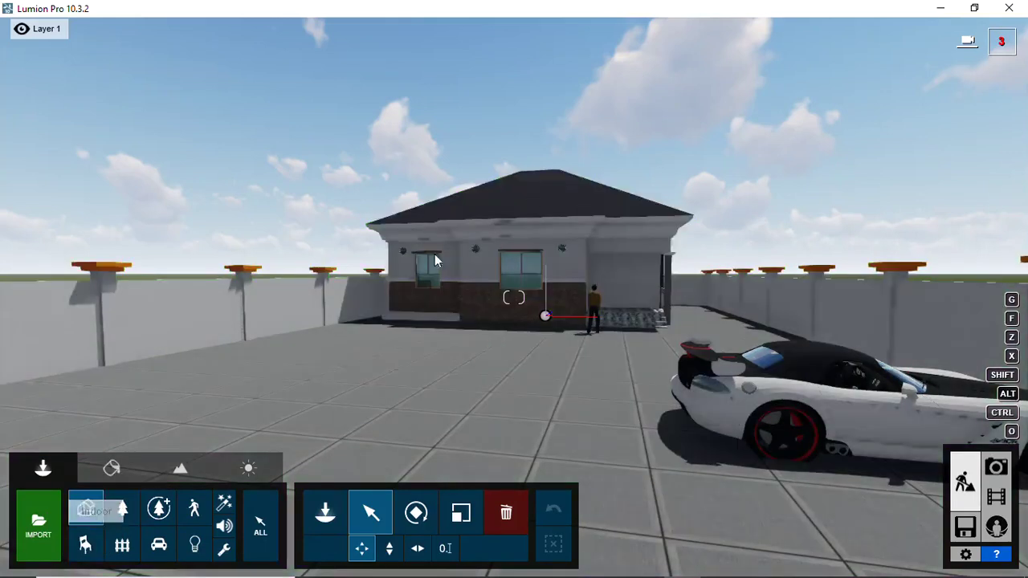
pyautogui.click(650, 246)
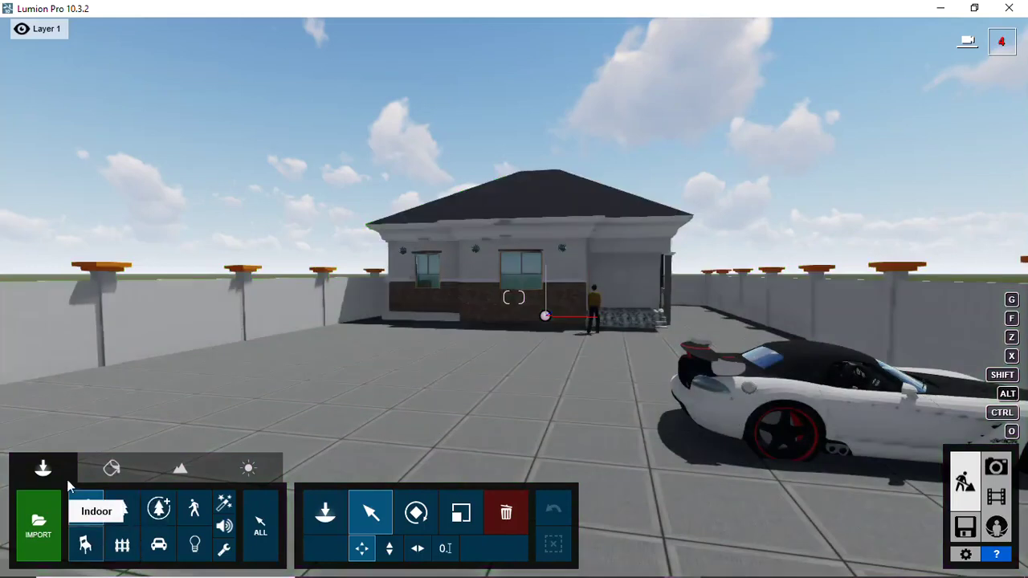
pyautogui.click(126, 513)
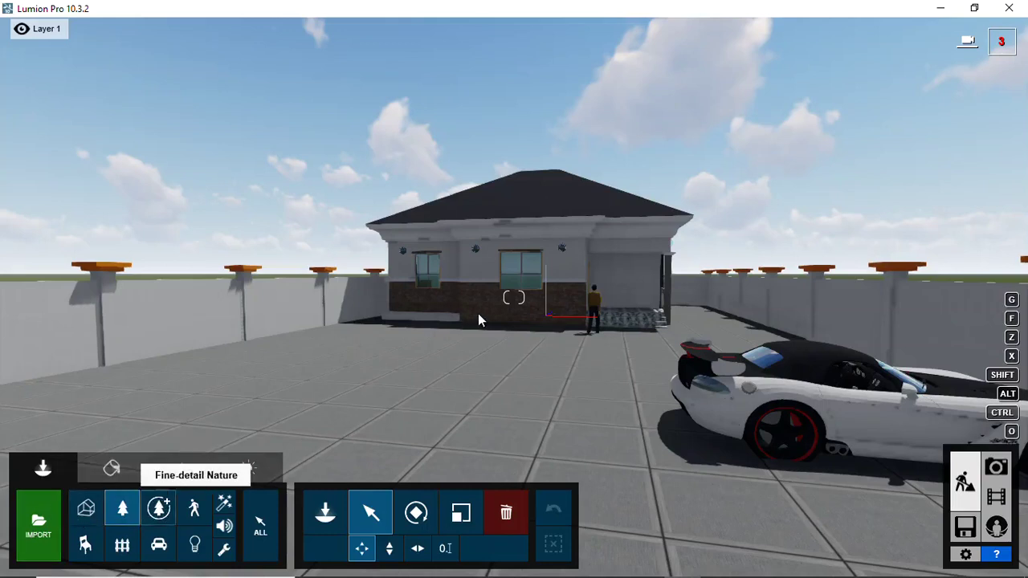
# Step: Switch the Objects panel back to the Imported Models category
pyautogui.click(87, 512)
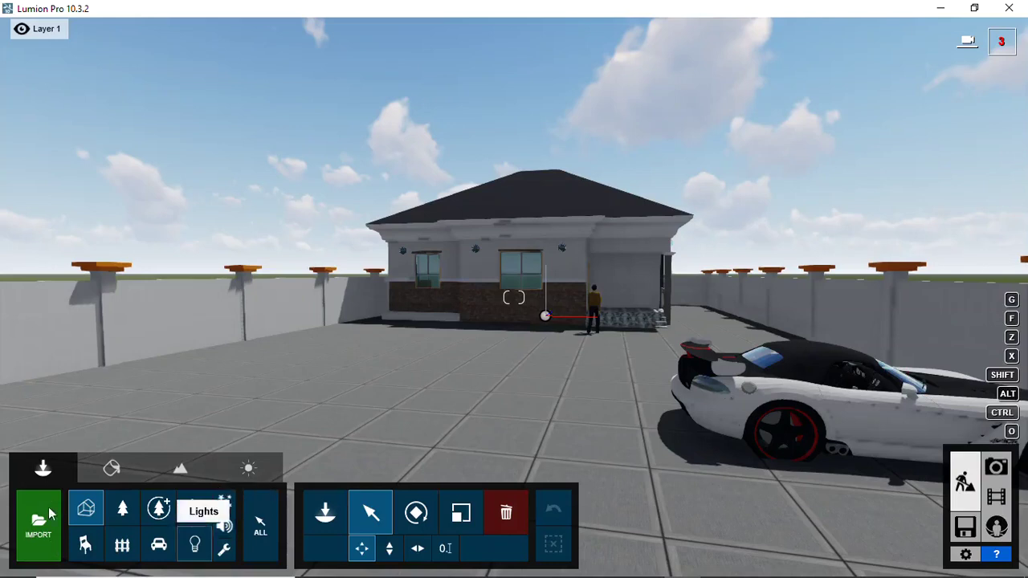
# Step: Open the Materials editor for the bungalow model
pyautogui.click(113, 474)
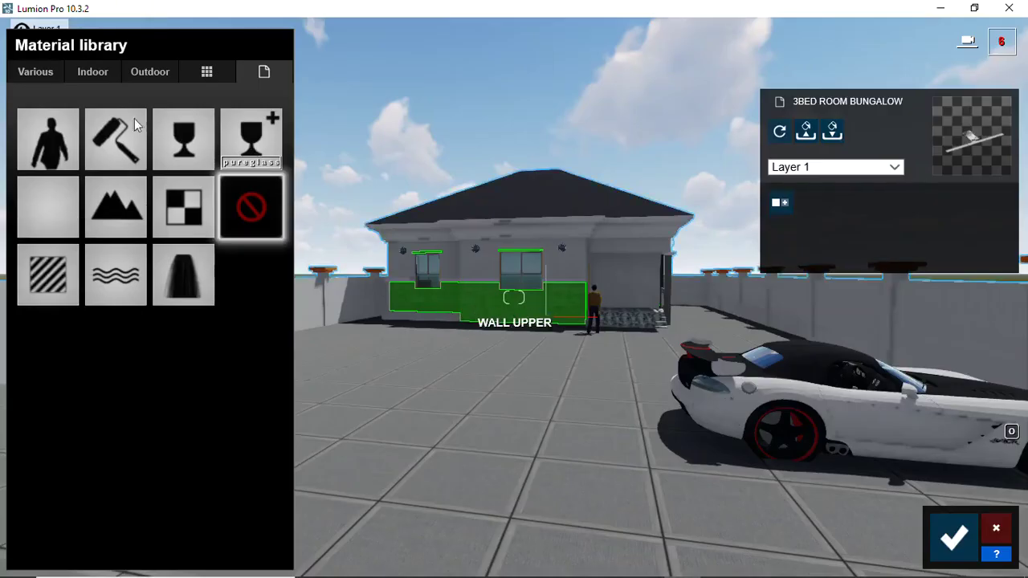
# Step: Try outdoor Bricks 001, 002, 004 and 006 on the lower wall, settling on a pale brick
pyautogui.click(149, 72)
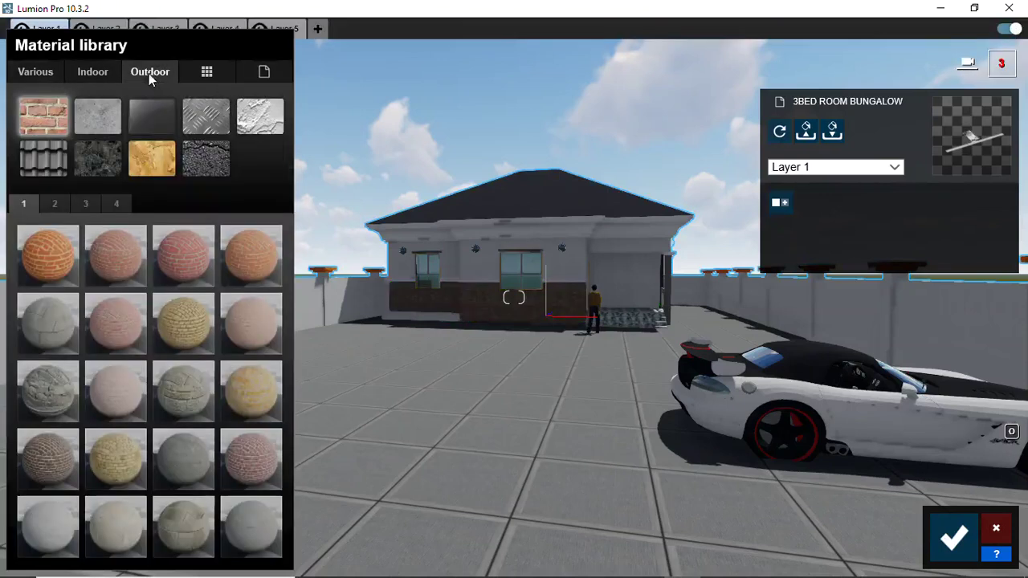
pyautogui.click(61, 259)
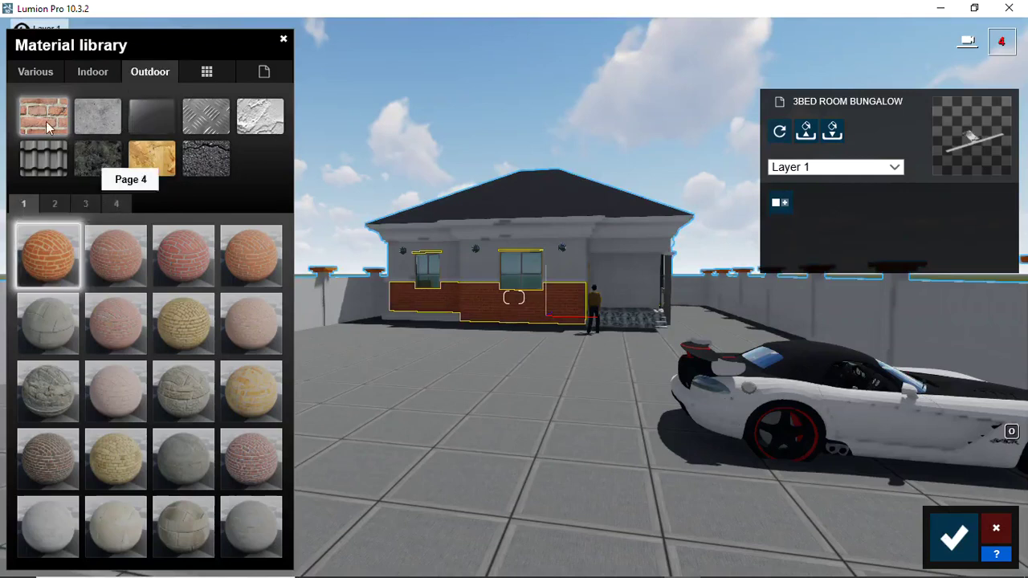
pyautogui.click(114, 257)
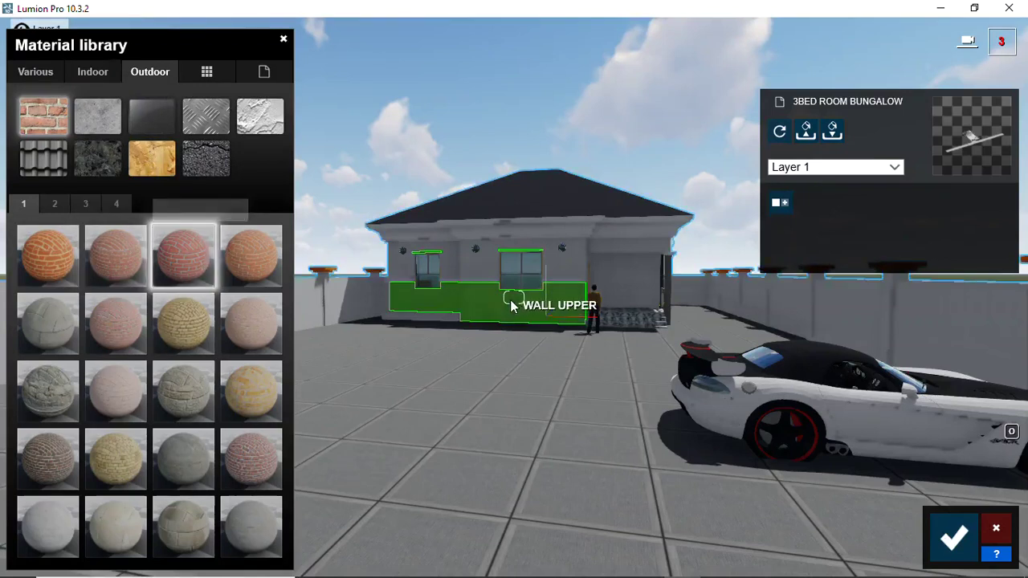
pyautogui.click(510, 299)
pyautogui.scroll(3, 511, 305)
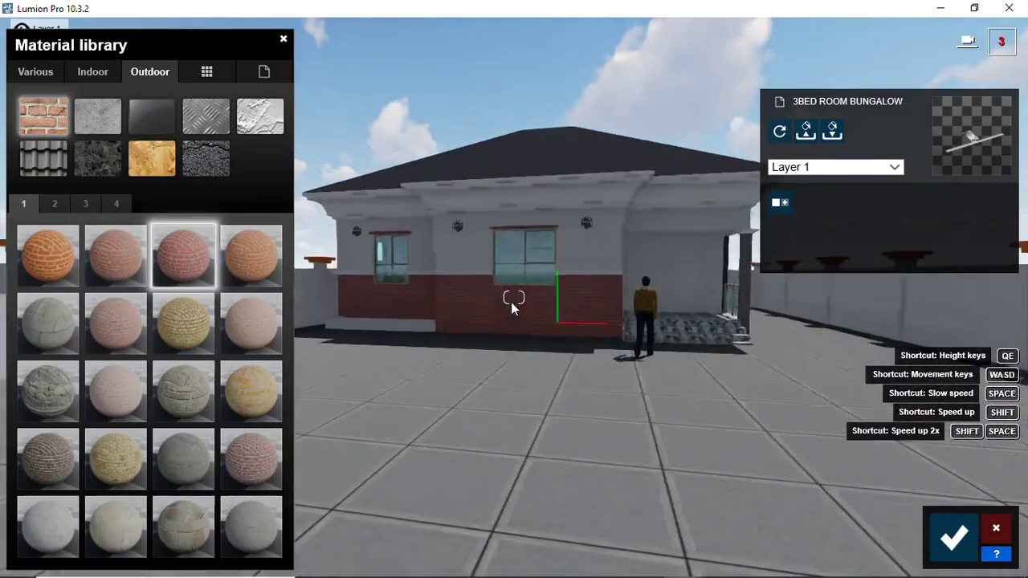
pyautogui.scroll(5, 511, 302)
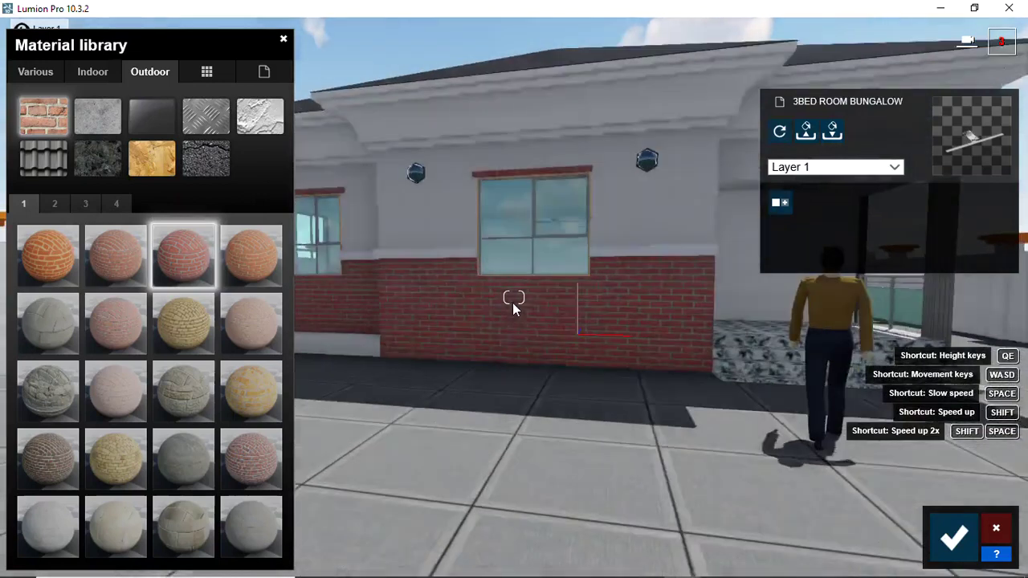
pyautogui.scroll(2, 513, 303)
pyautogui.scroll(3, 515, 303)
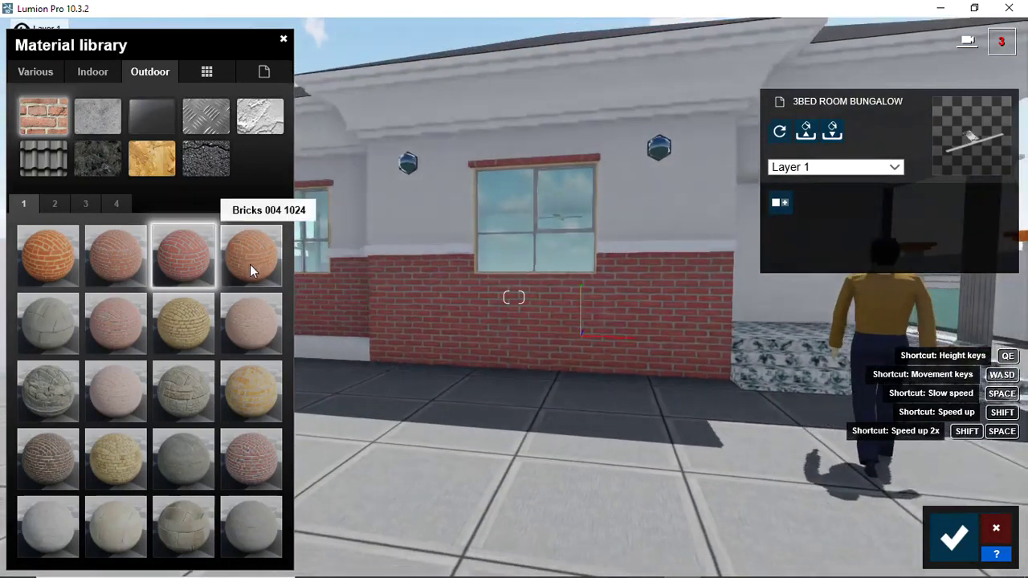
pyautogui.click(250, 264)
pyautogui.click(255, 343)
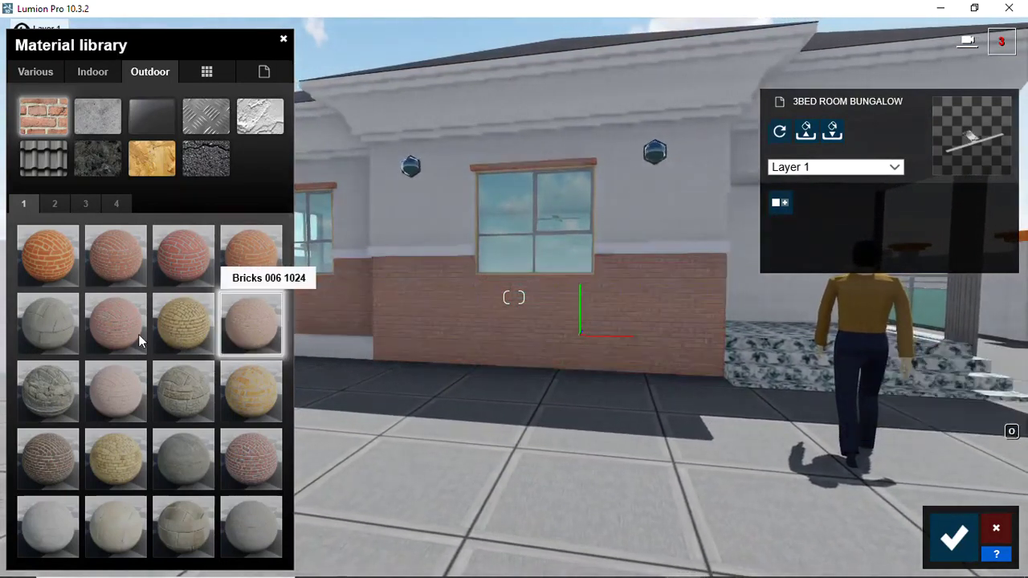
pyautogui.click(60, 351)
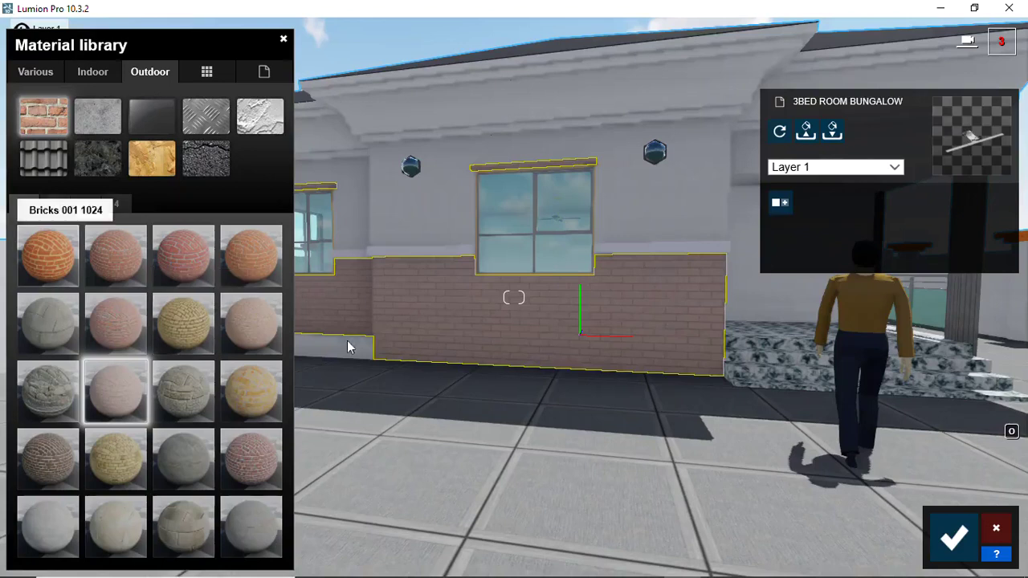
# Step: Try light grey, dark grey stone block and beige materials from outdoor page 2
pyautogui.click(54, 204)
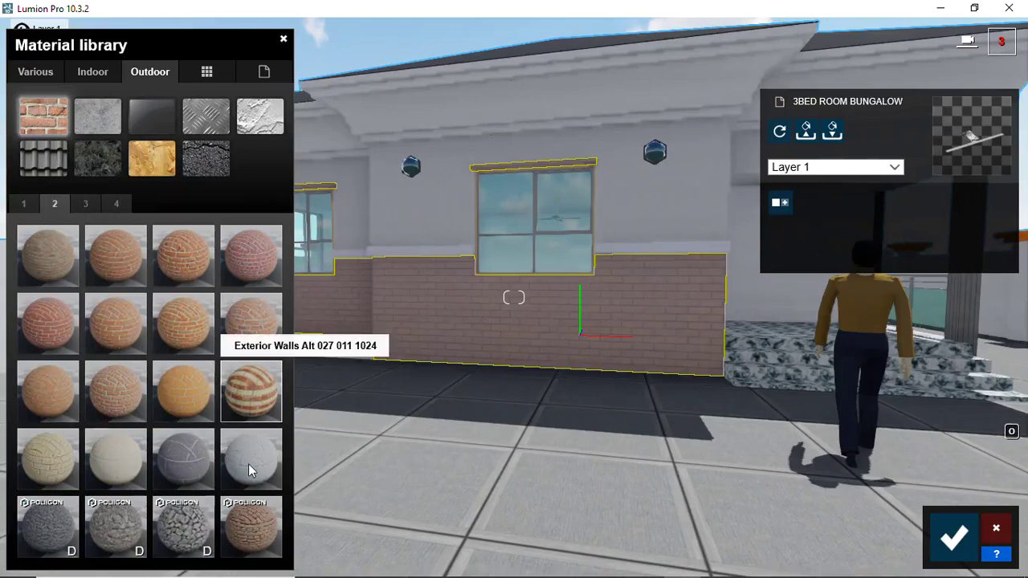
pyautogui.click(179, 478)
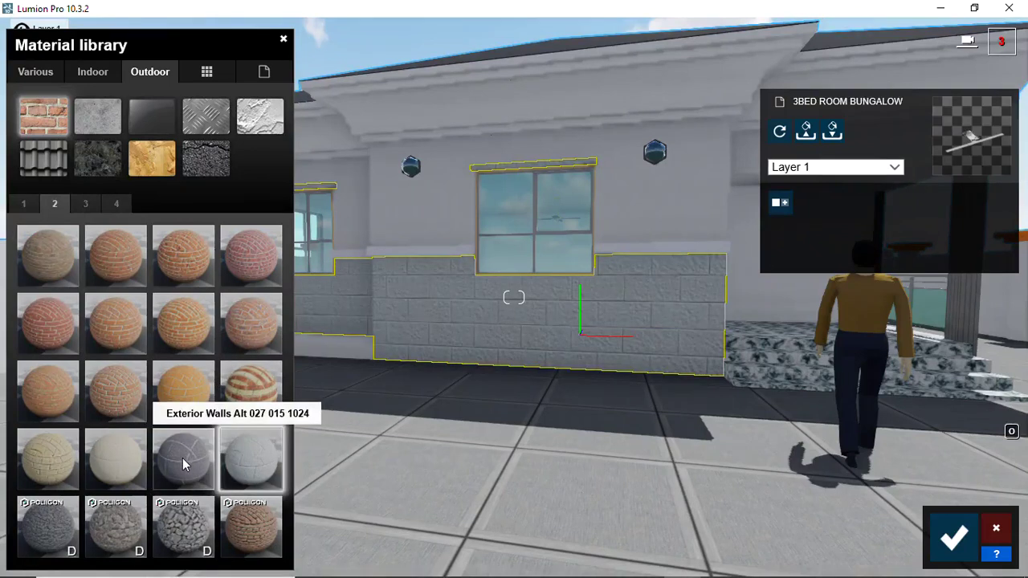
pyautogui.click(183, 457)
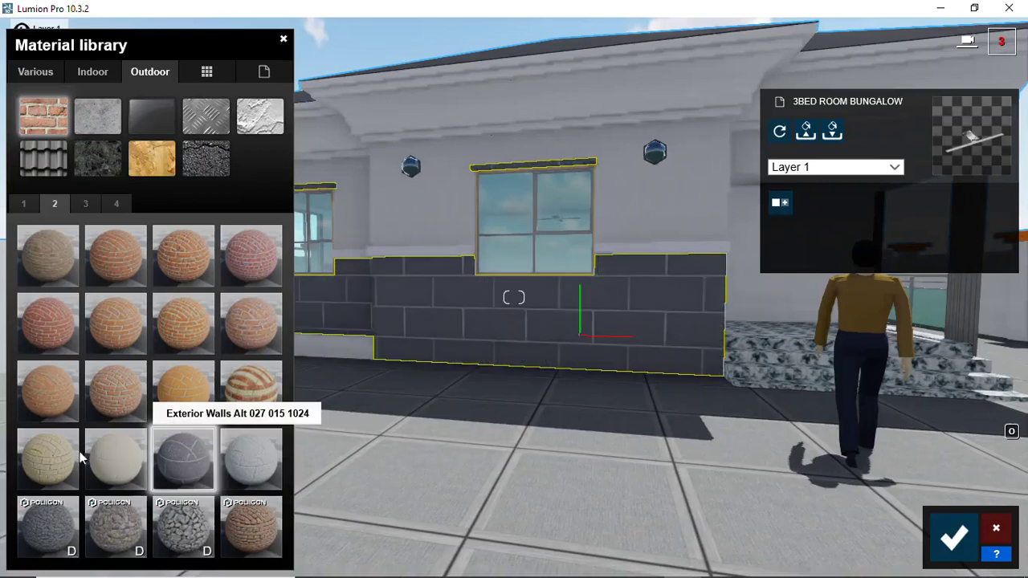
pyautogui.click(54, 451)
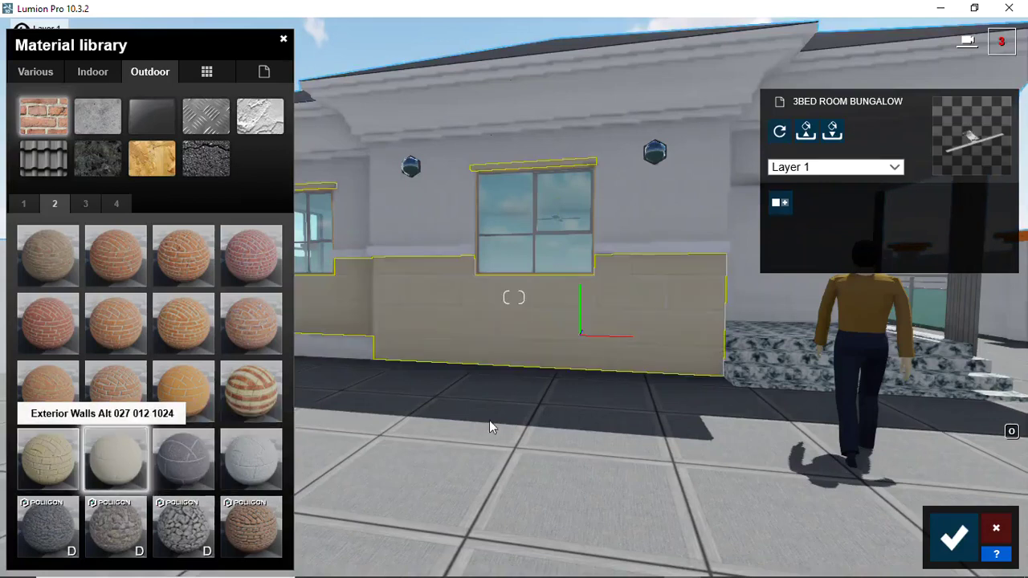
pyautogui.press('s')
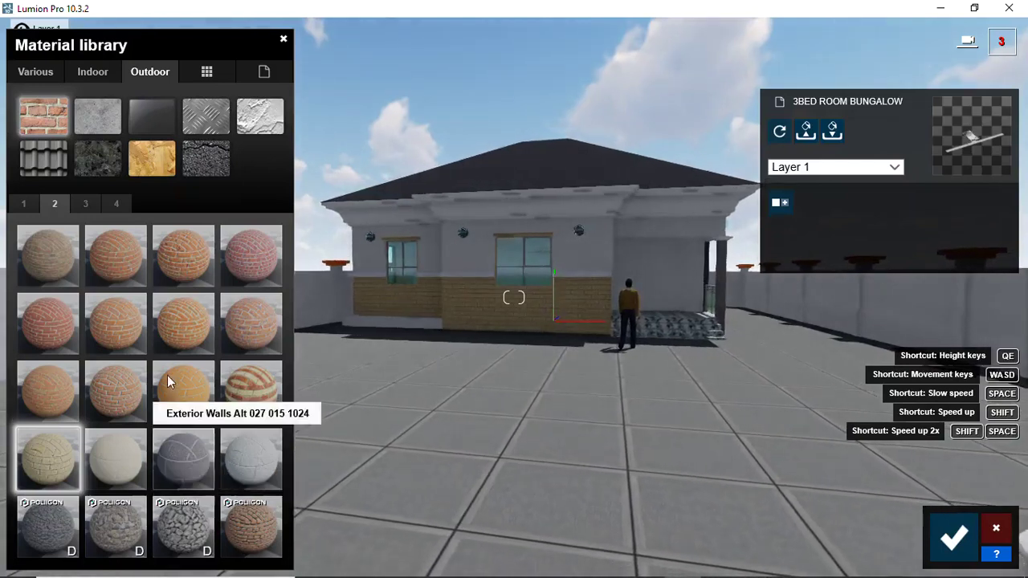
pyautogui.click(56, 468)
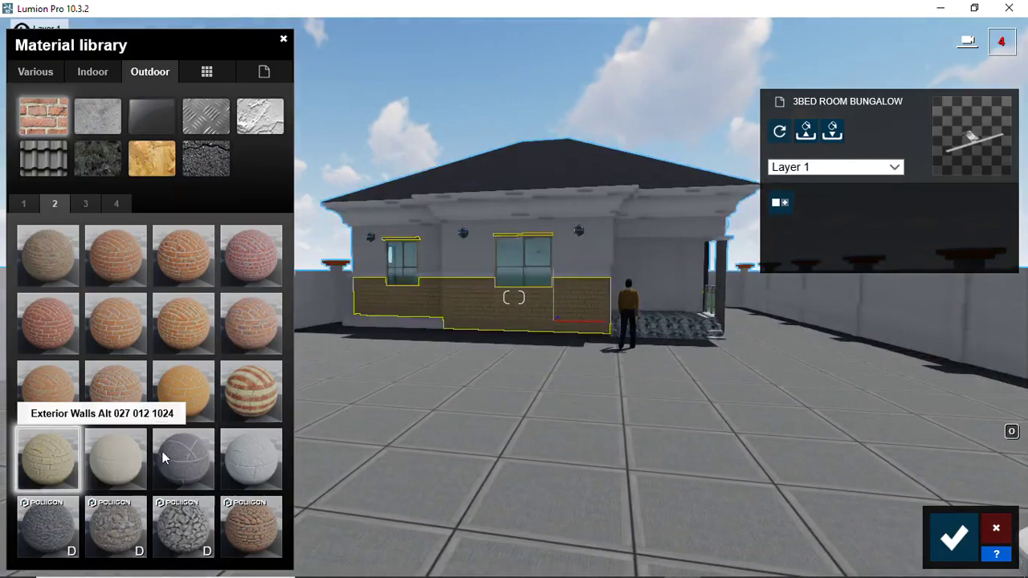
pyautogui.click(113, 470)
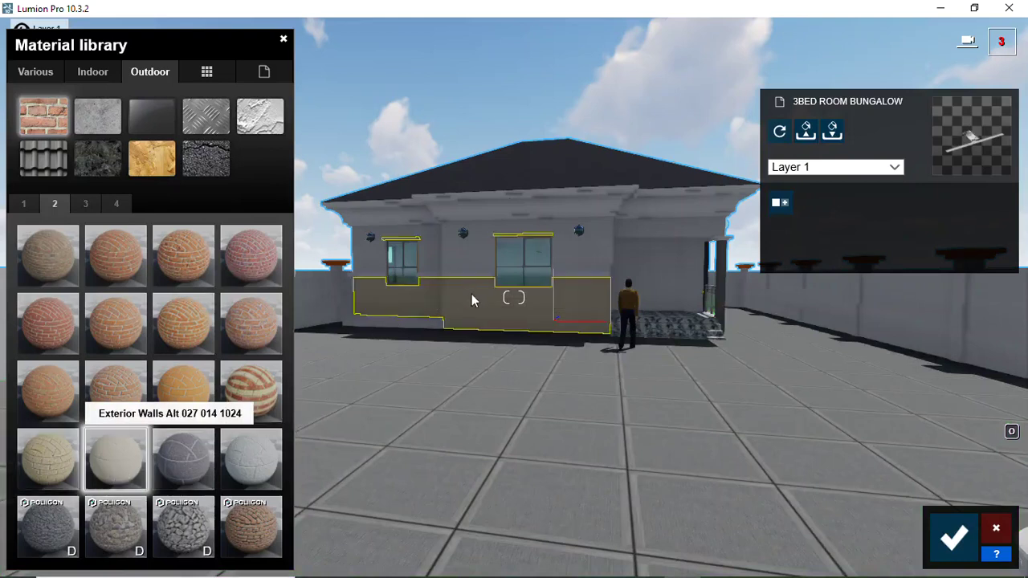
pyautogui.scroll(3, 509, 317)
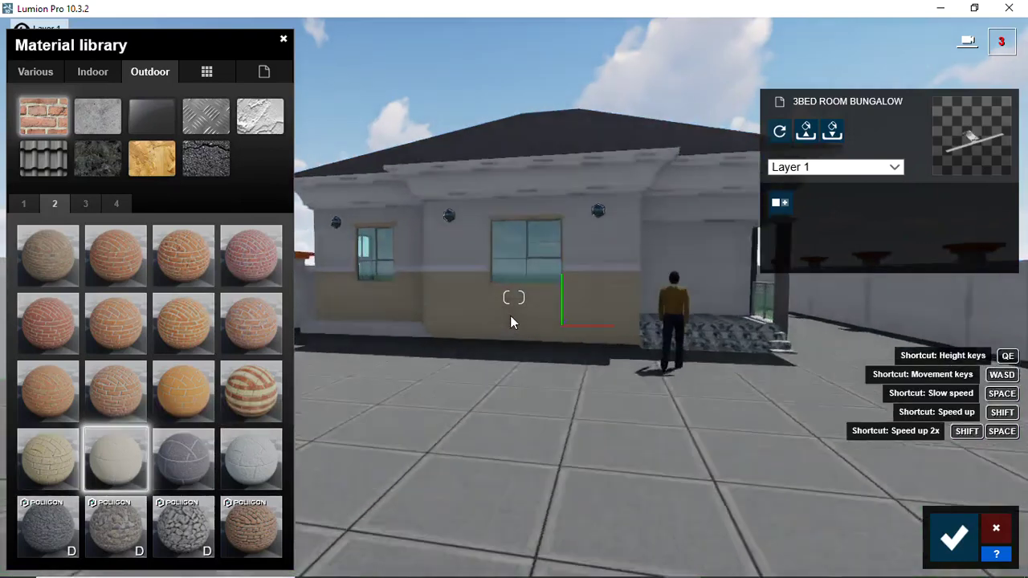
pyautogui.scroll(3, 510, 321)
pyautogui.scroll(3, 514, 333)
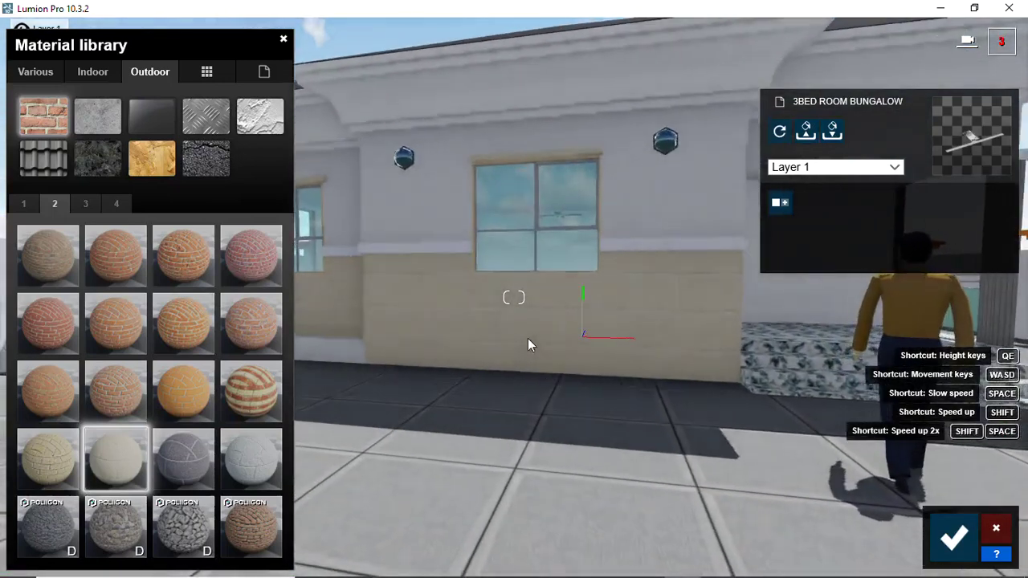
pyautogui.scroll(-2, 527, 339)
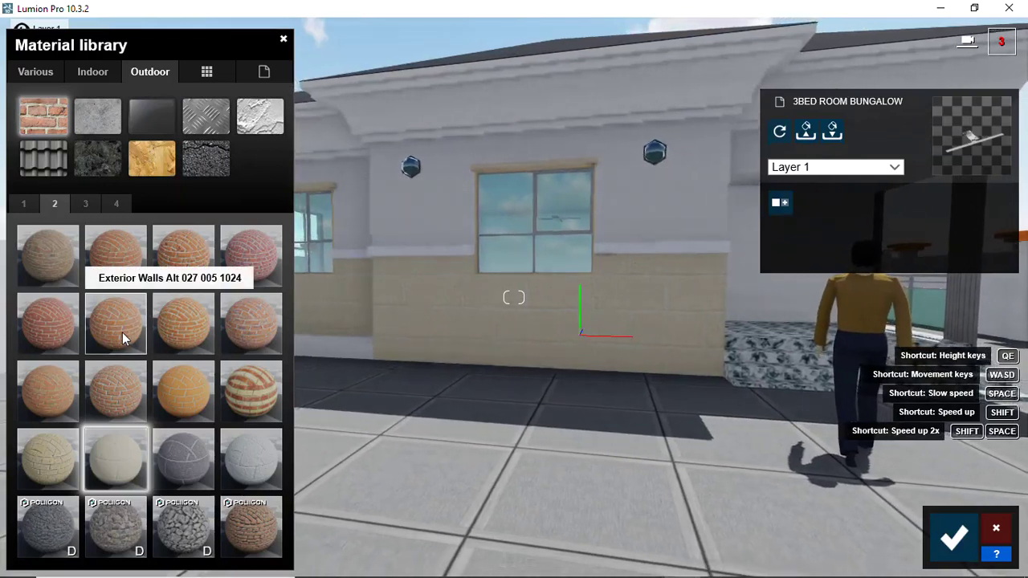
pyautogui.click(122, 333)
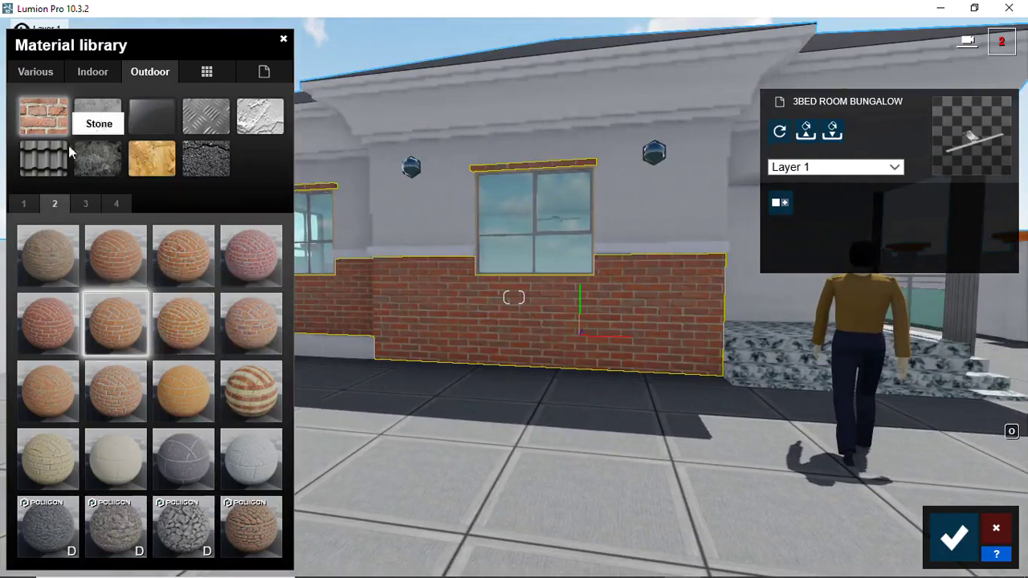
# Step: Try Poliigon bricks and a grey from outdoor materials page 3, settling on dark red brick
pyautogui.click(86, 204)
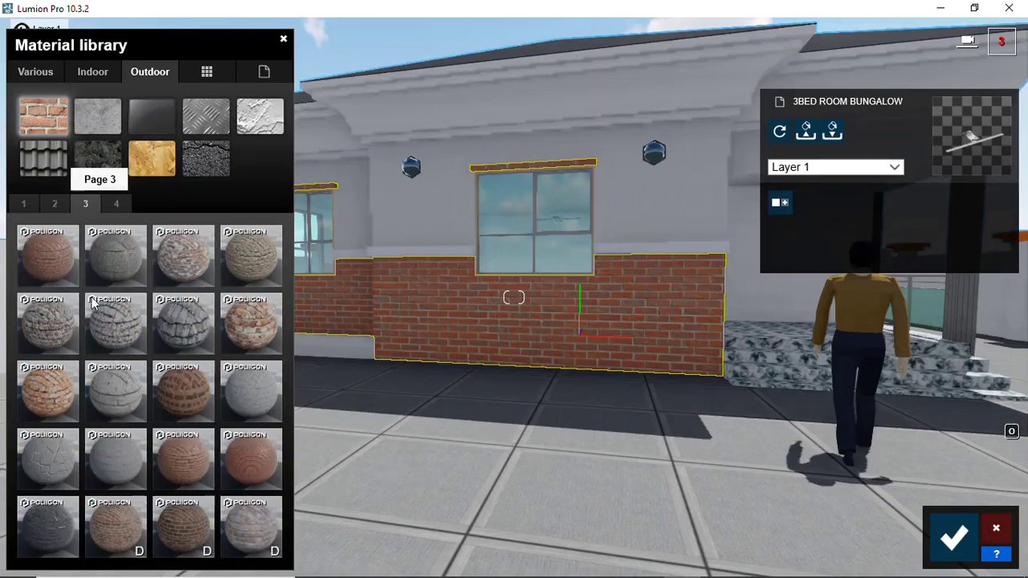
pyautogui.click(48, 265)
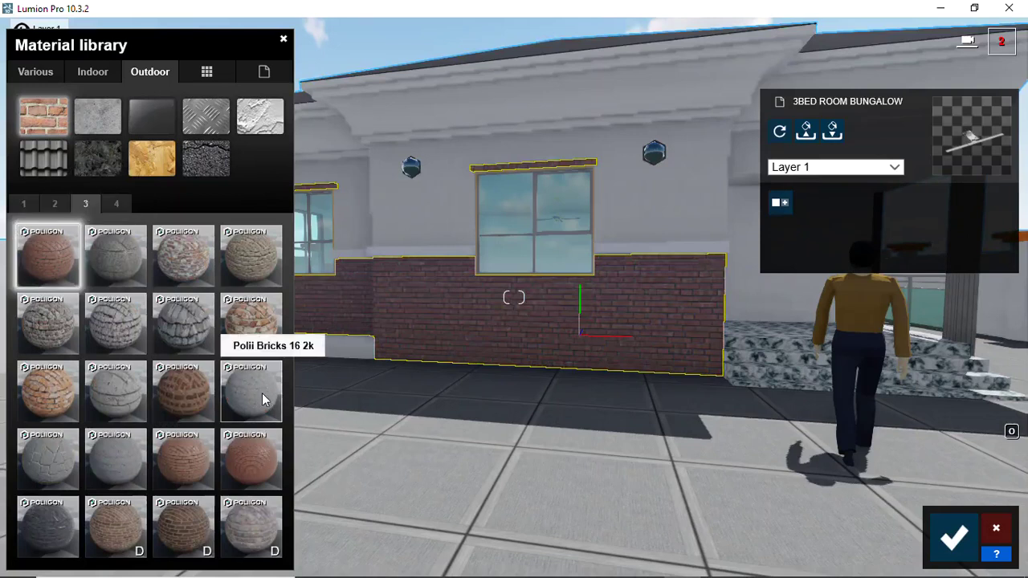
pyautogui.click(262, 392)
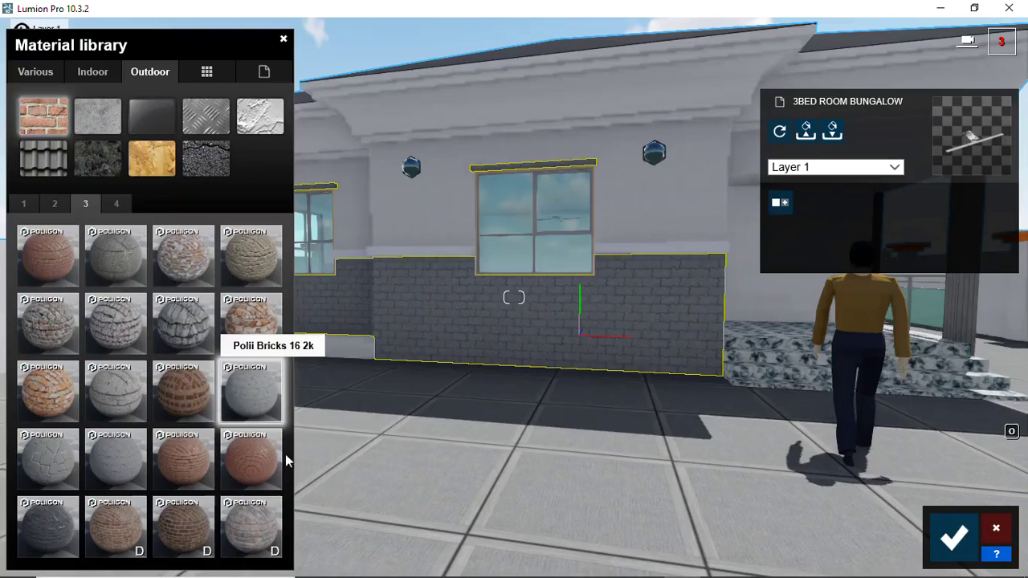
pyautogui.click(48, 255)
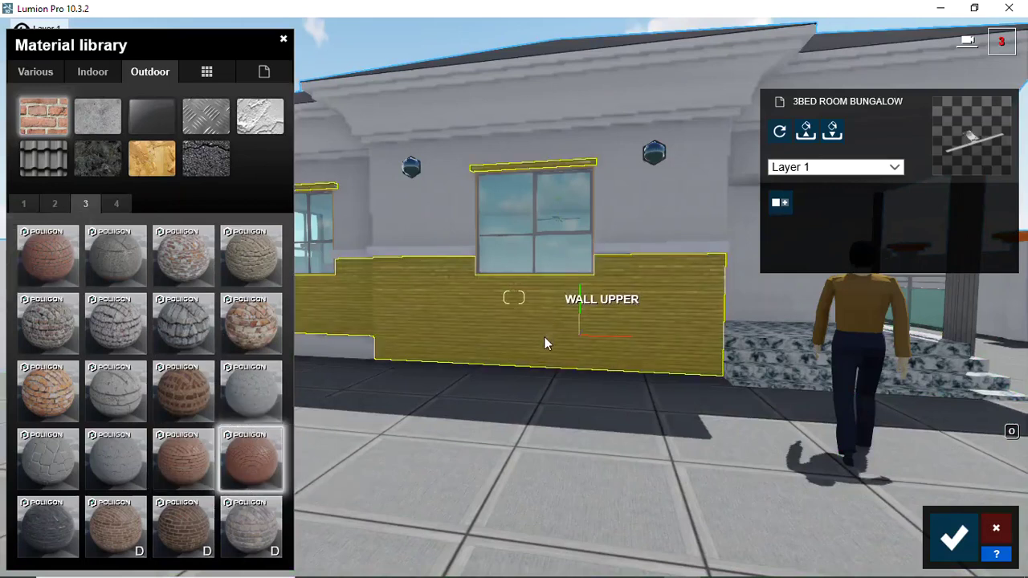
# Step: Back the camera away from the brick wall to see the whole bungalow
pyautogui.moveTo(549, 418); pyautogui.dragTo(555, 417, button='right')
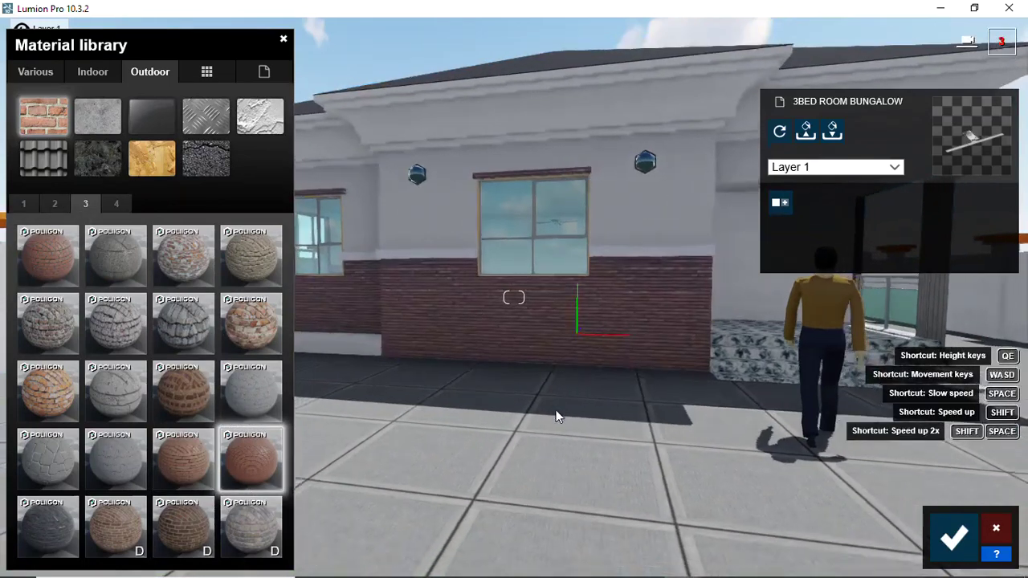
pyautogui.press('s')
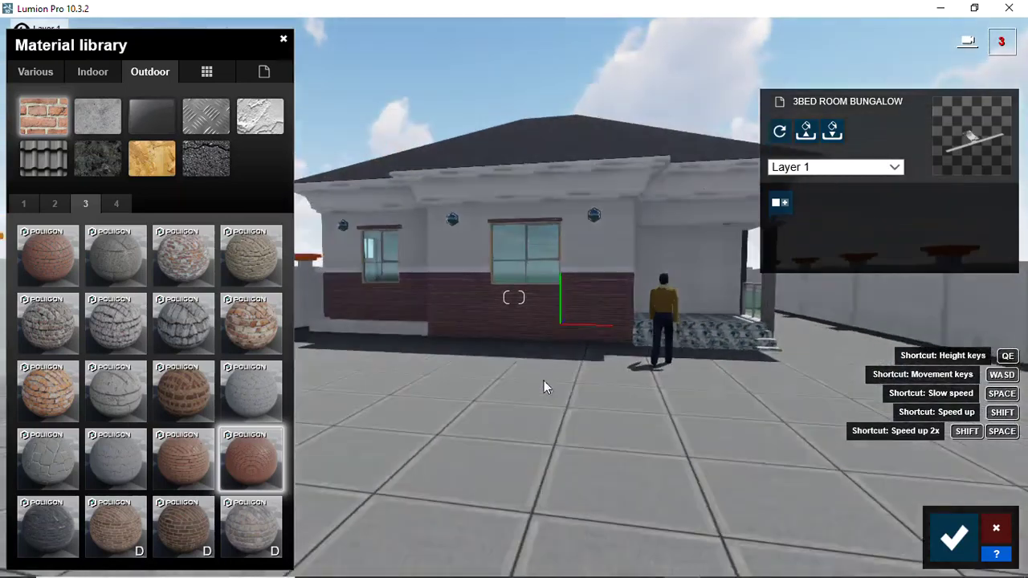
pyautogui.press('s')
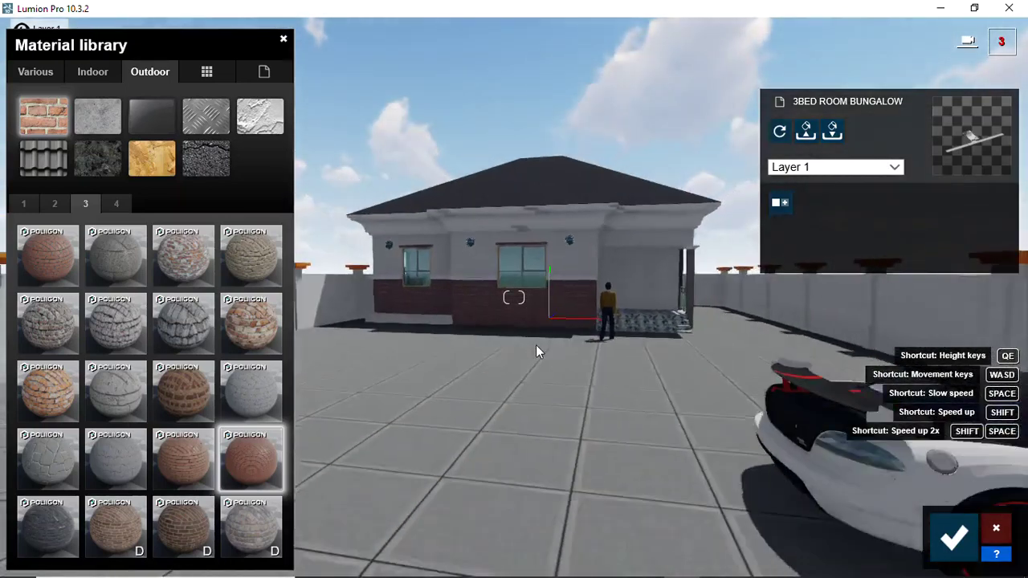
pyautogui.press('s')
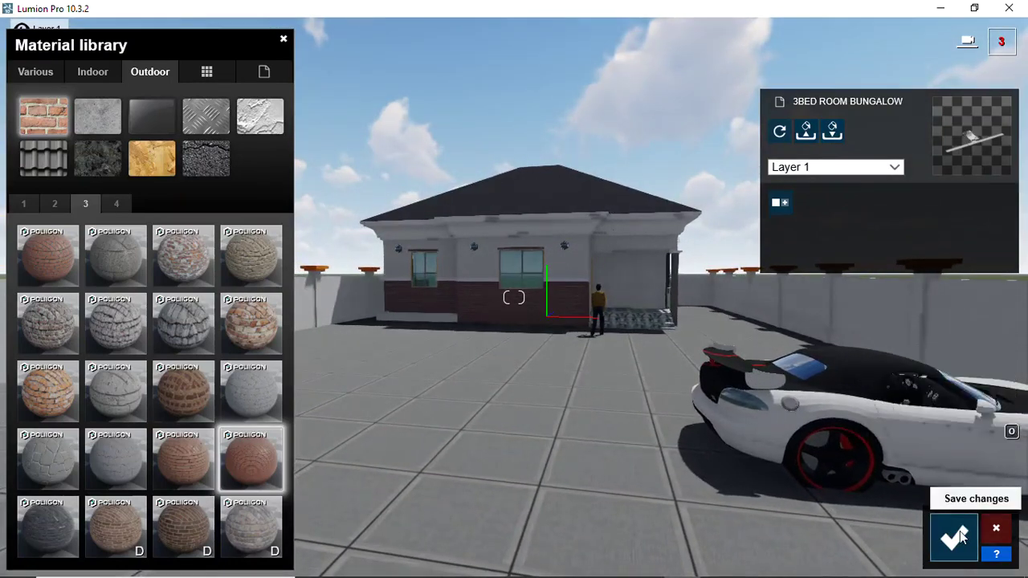
# Step: Save the brick wall material and back the camera out past the compound wall and gate
pyautogui.click(962, 538)
pyautogui.click(961, 540)
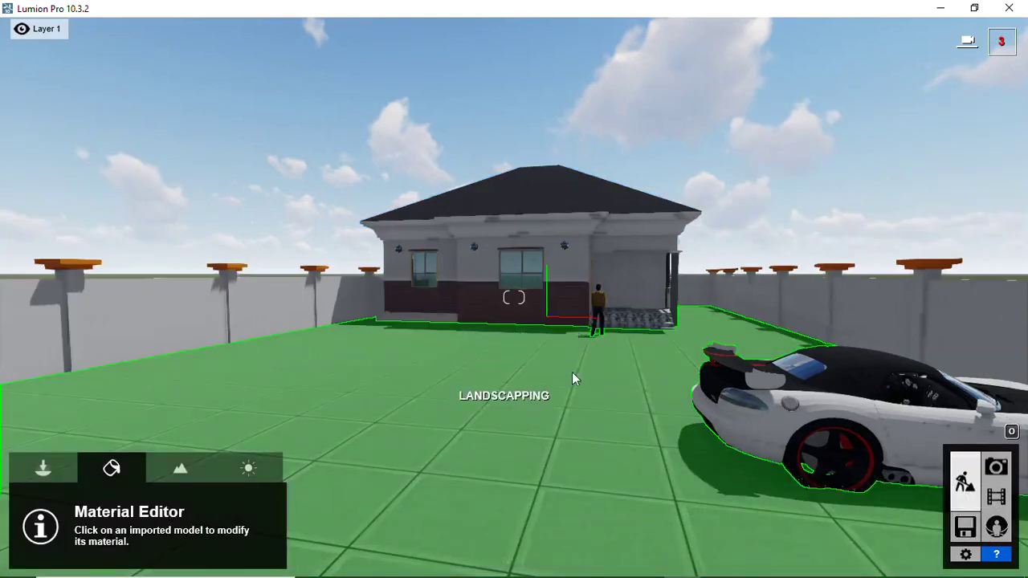
pyautogui.press('s')
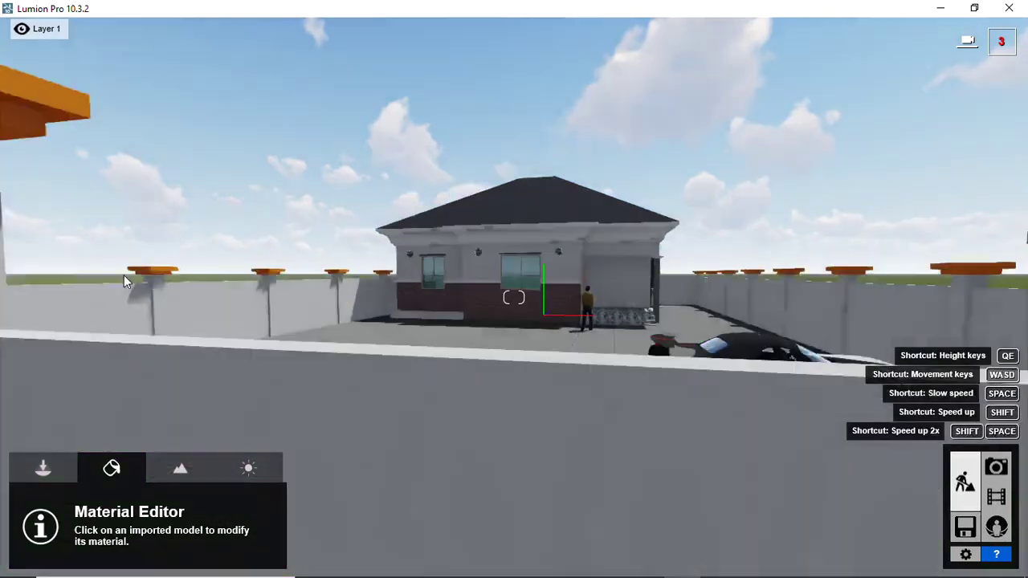
pyautogui.press('s')
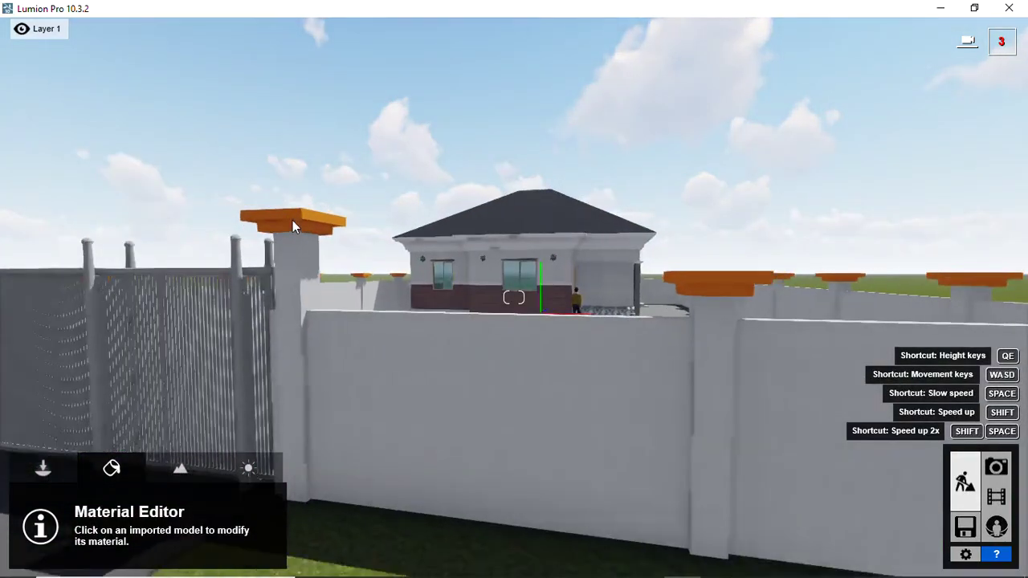
pyautogui.press('s')
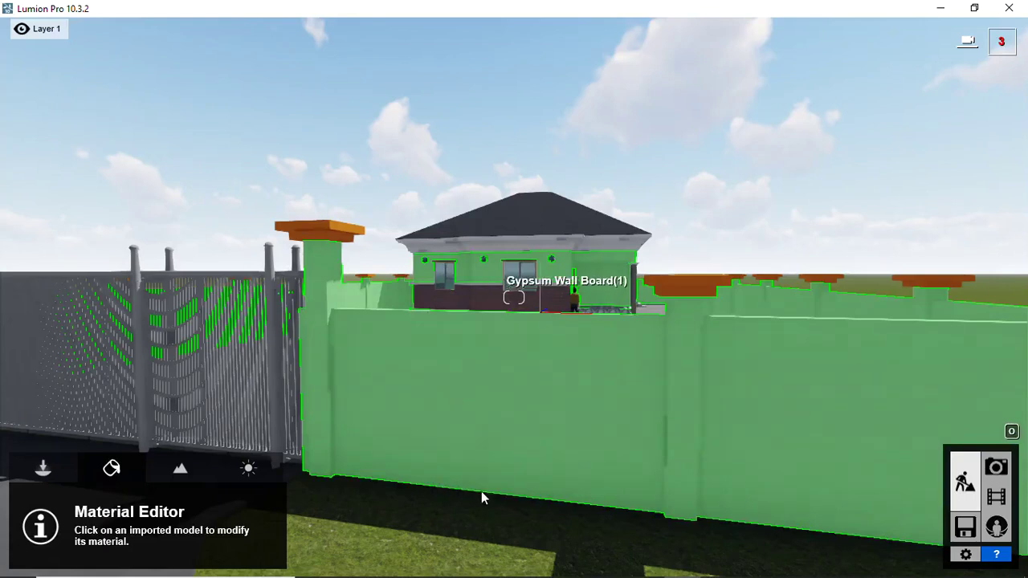
# Step: Raise the view above the boundary wall and fly forward into the compound toward the bungalow
pyautogui.moveTo(481, 491); pyautogui.dragTo(502, 275, button='right')
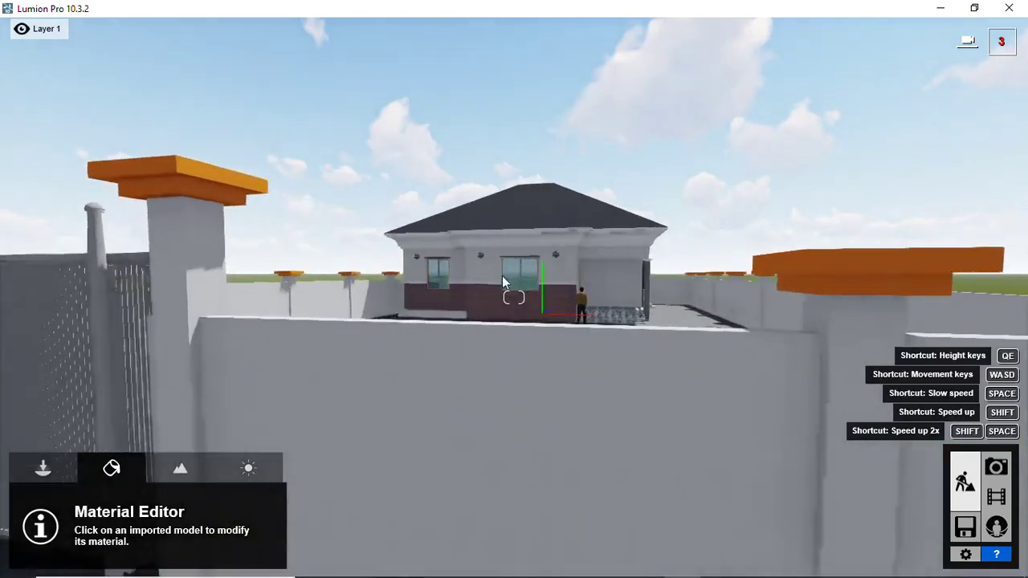
pyautogui.press('w')
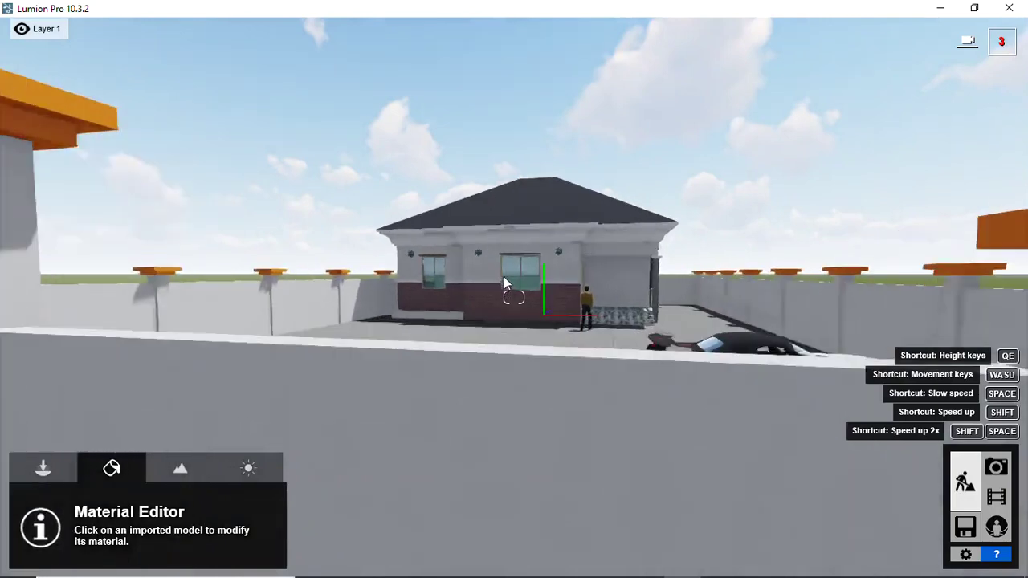
pyautogui.press('w')
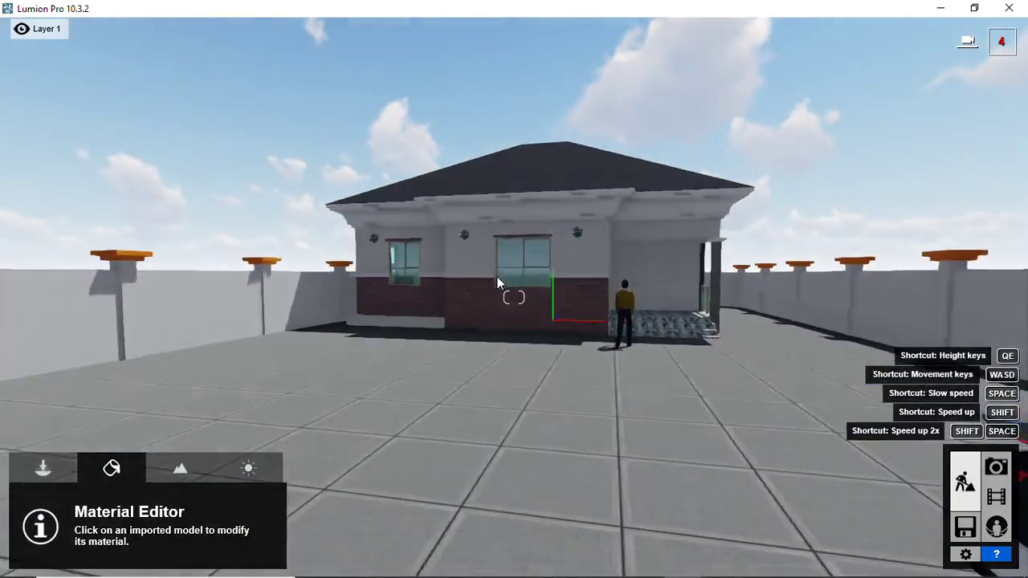
pyautogui.press('w')
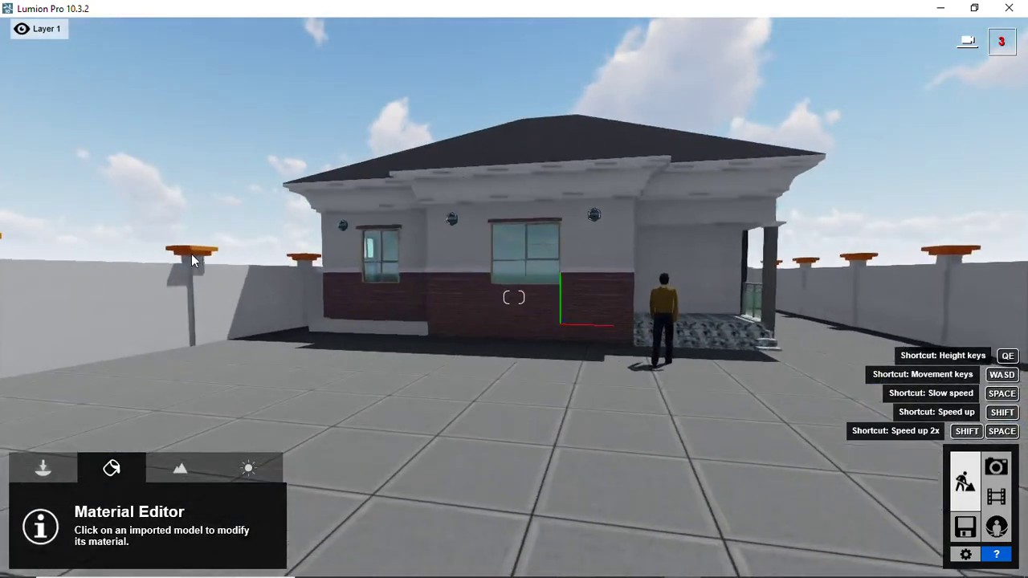
pyautogui.press('w')
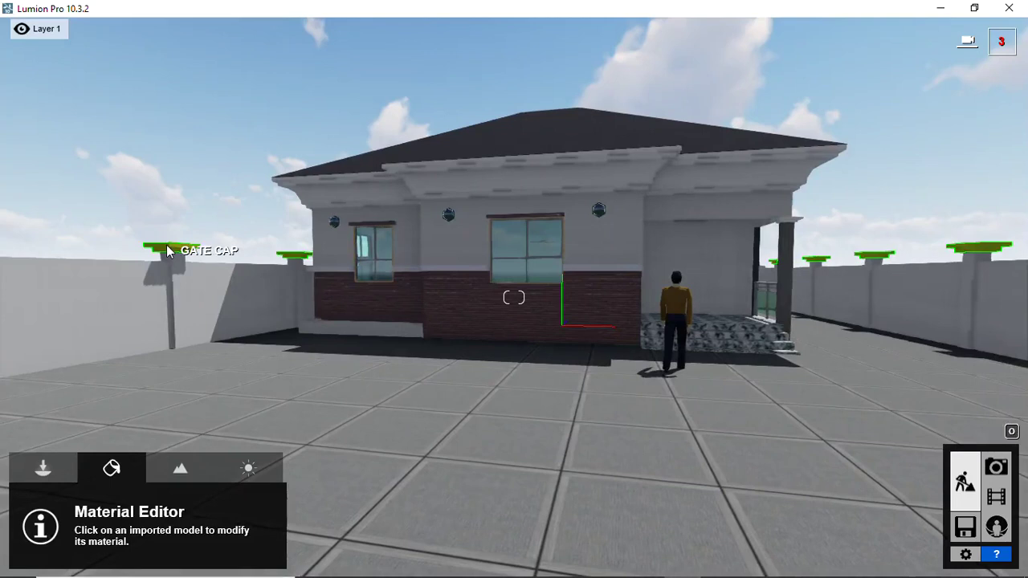
# Step: Select the gate cap and show the Outdoor material categories with the glass listing
pyautogui.click(167, 246)
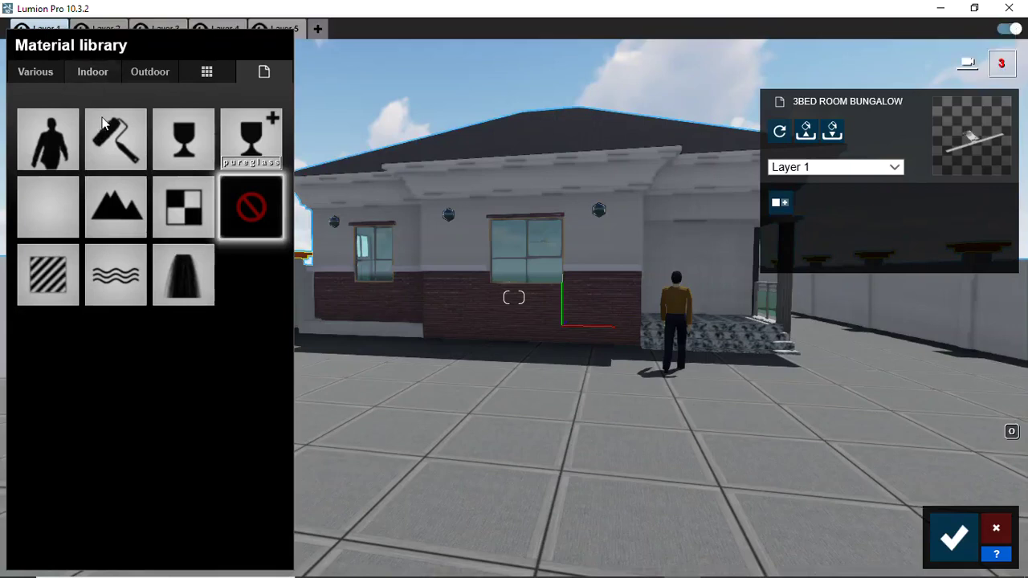
pyautogui.click(147, 79)
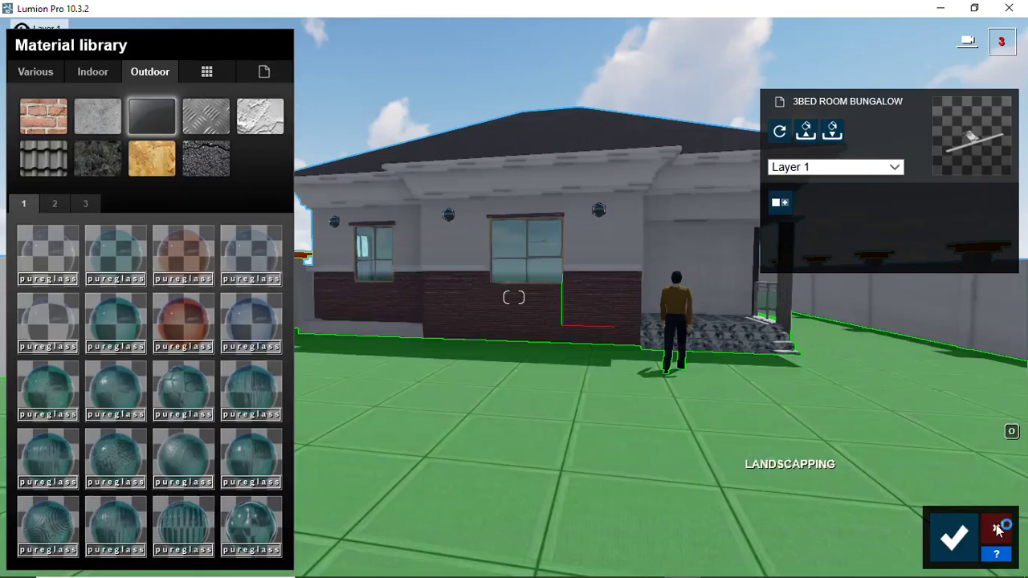
# Step: Cancel the gate cap edit, select the window glass, and open the Indoor glass library
pyautogui.press('Escape')
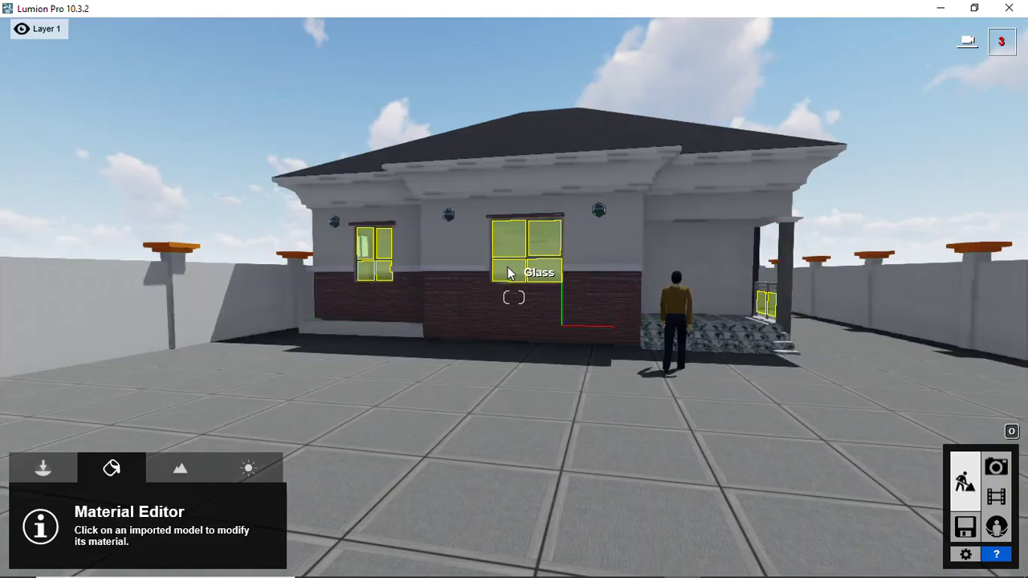
pyautogui.click(392, 233)
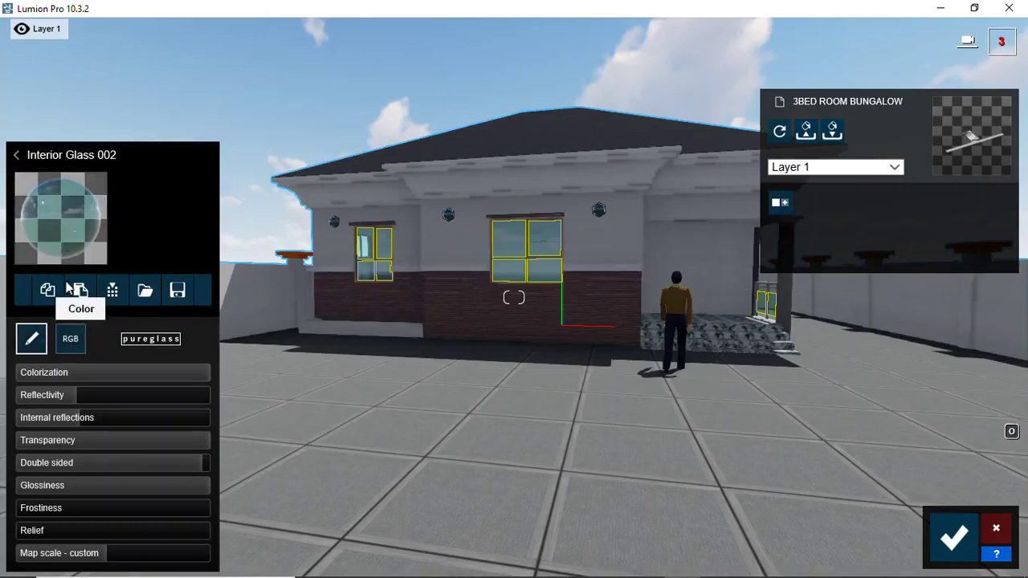
pyautogui.click(69, 221)
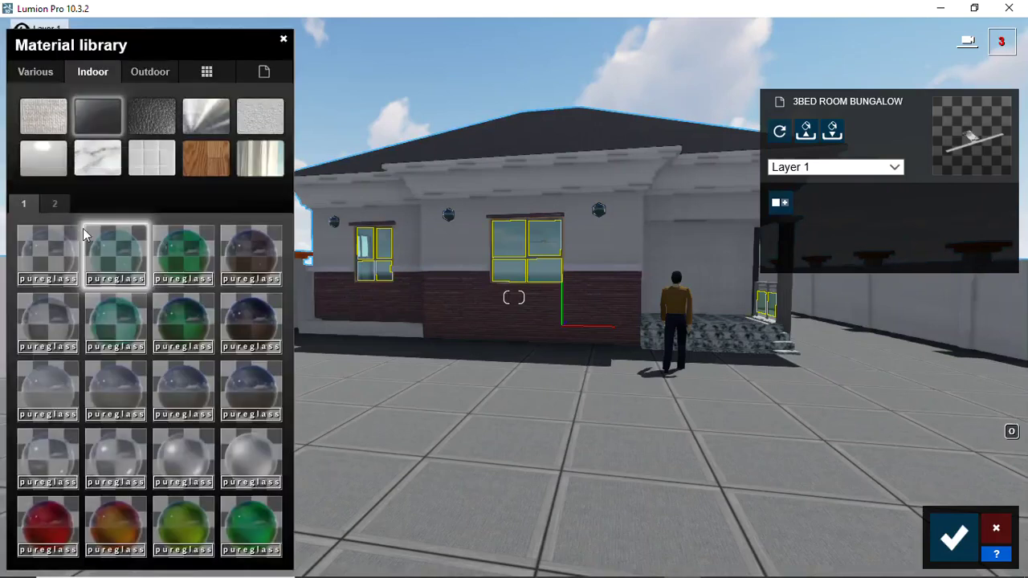
# Step: Try Interior Glass 003 and dark glass, then give the windows blue DecoGlassMatteBack glass
pyautogui.click(185, 253)
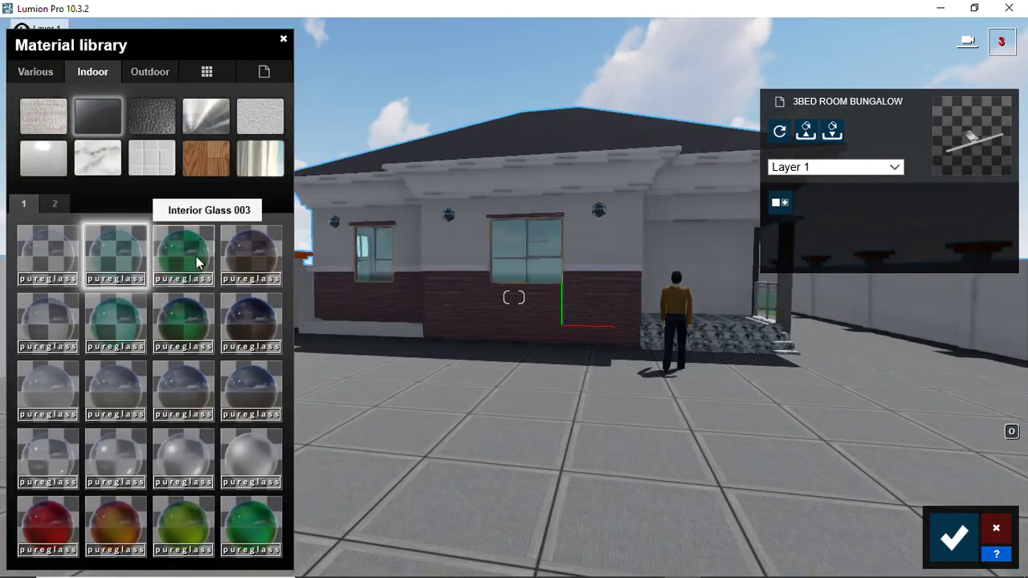
pyautogui.click(244, 329)
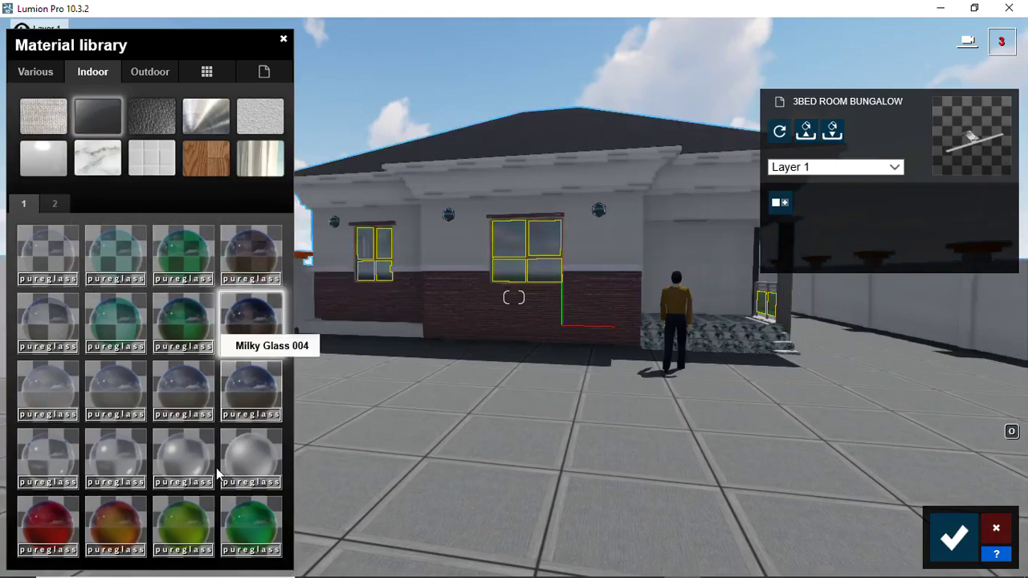
pyautogui.press('s')
pyautogui.press('s')
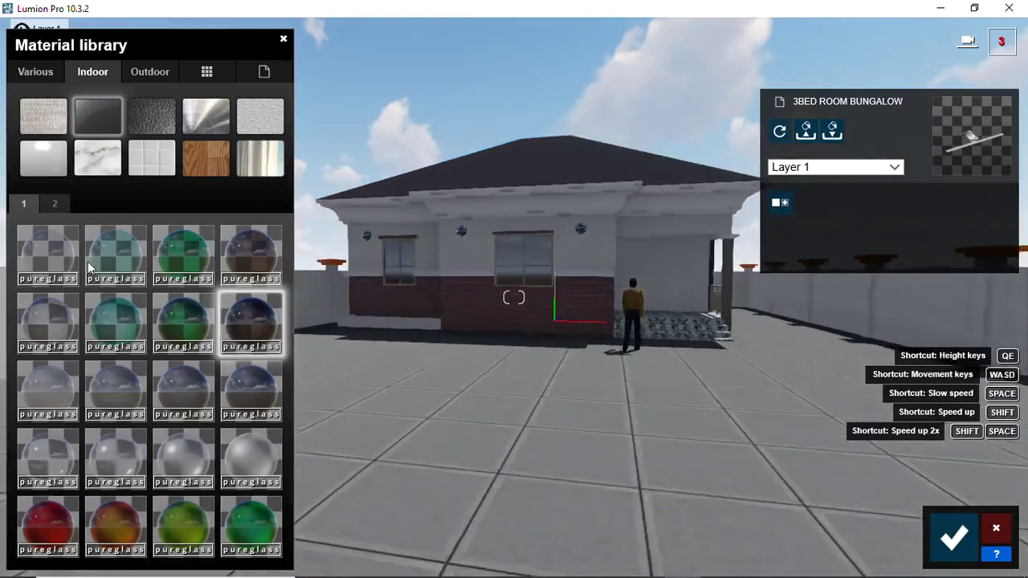
pyautogui.click(54, 205)
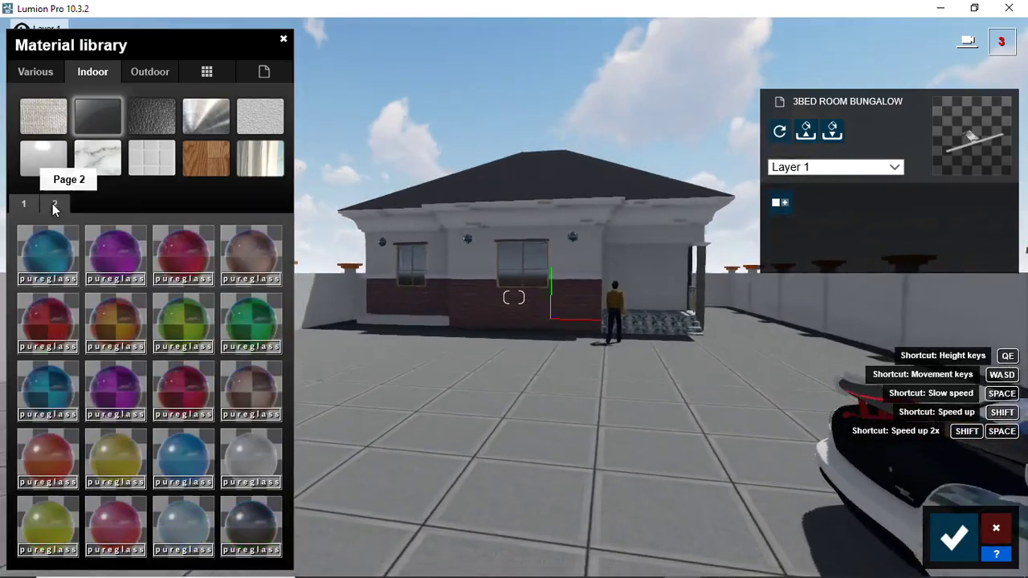
pyautogui.click(47, 262)
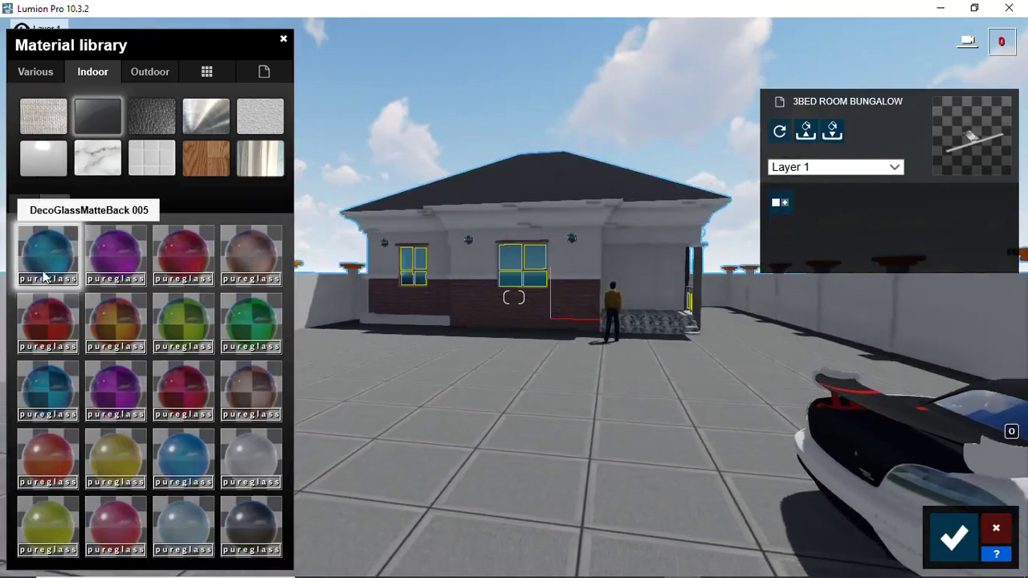
pyautogui.click(60, 394)
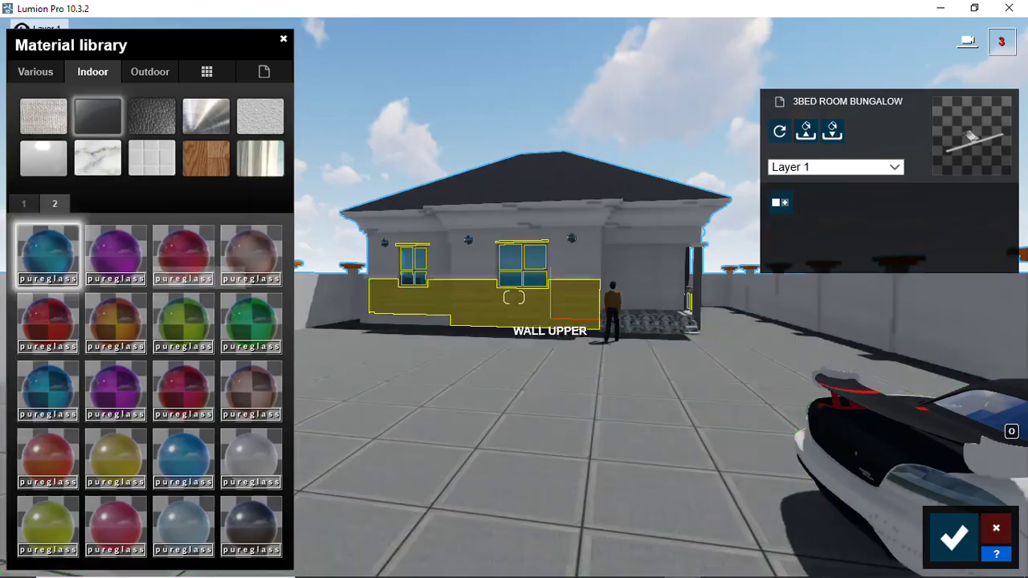
# Step: Orbit the camera around the house and select the ground surface
pyautogui.moveTo(514, 297)
pyautogui.mouseDown(button='right')
pyautogui.moveTo(522, 312)
pyautogui.moveTo(523, 297)
pyautogui.moveTo(482, 265)
pyautogui.mouseUp(button='right')
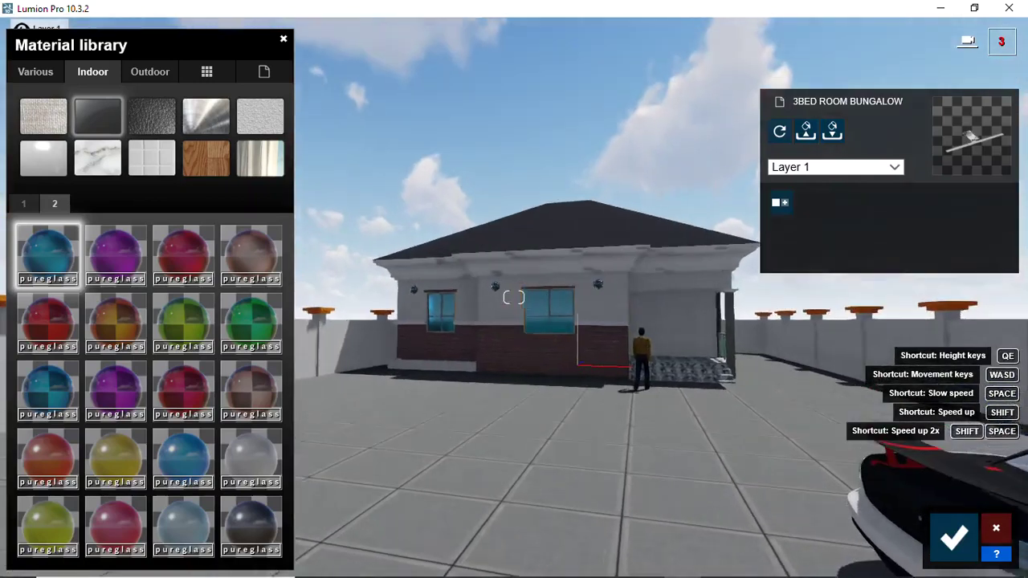
pyautogui.moveTo(514, 297); pyautogui.dragTo(514, 353, button='right')
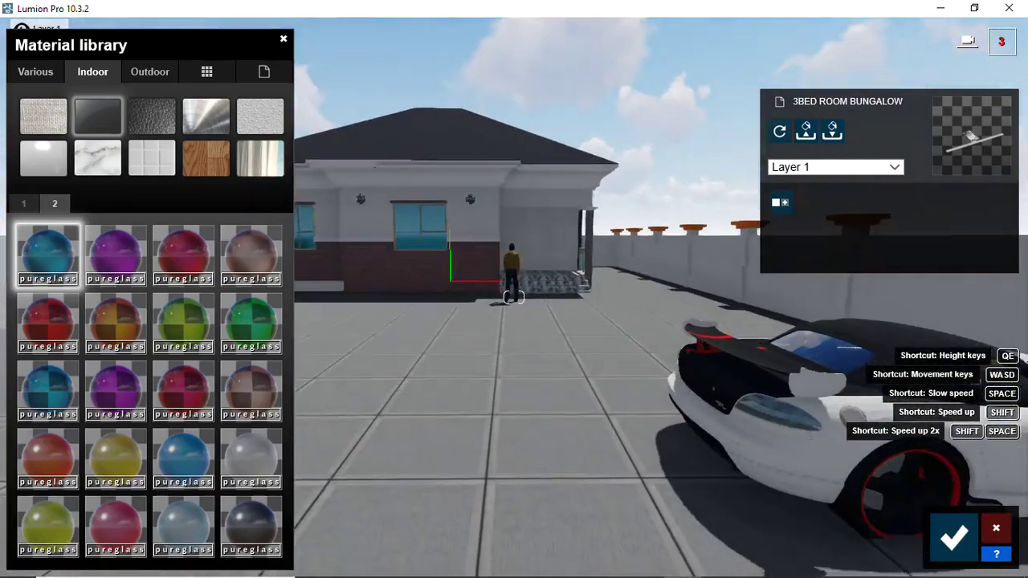
pyautogui.moveTo(514, 297); pyautogui.dragTo(538, 321, button='right')
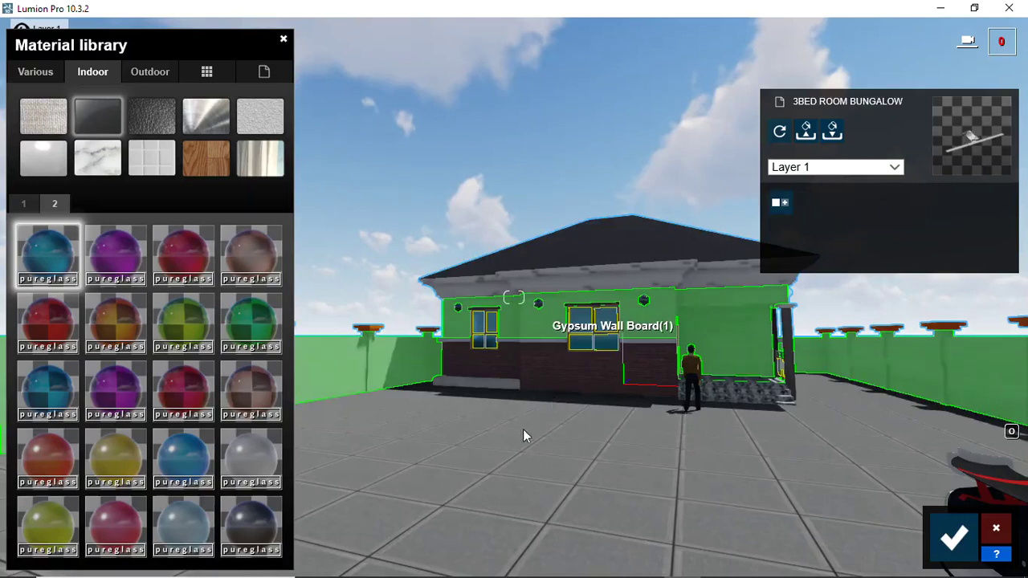
pyautogui.click(508, 452)
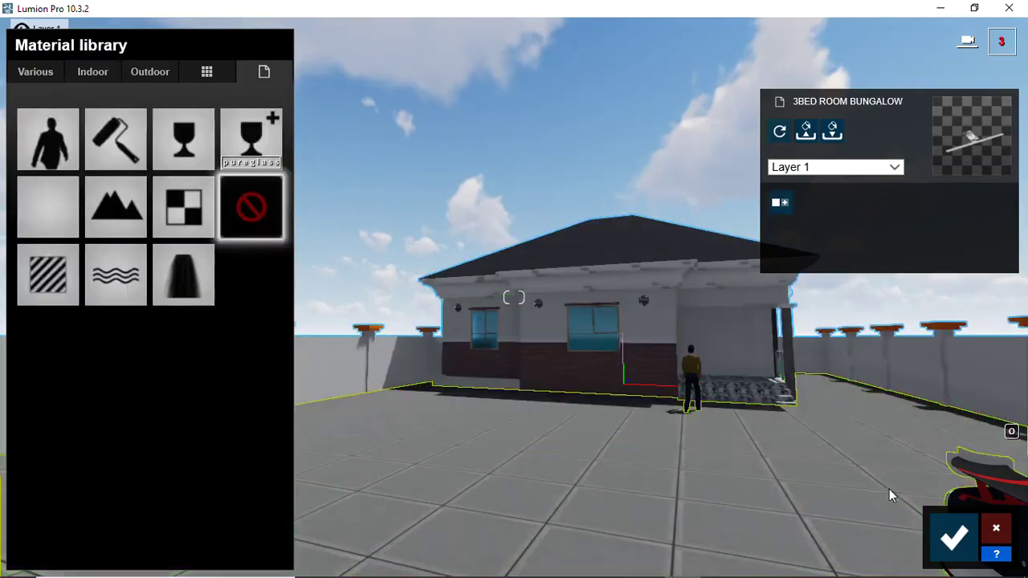
# Step: Set the window glass to colorization about 0.7, reflectivity 0.0 and transparency 0.6
pyautogui.click(948, 537)
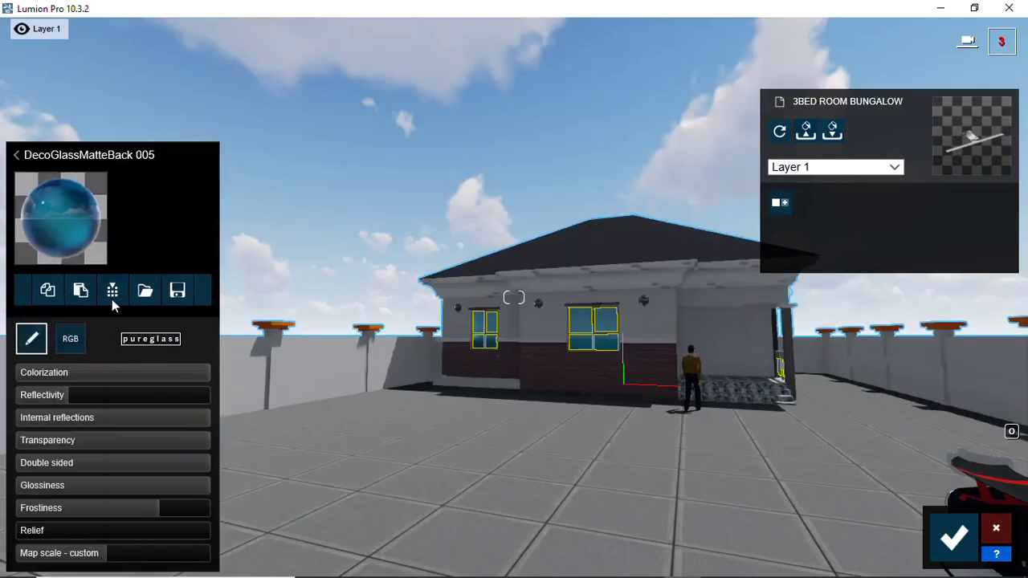
pyautogui.click(50, 372)
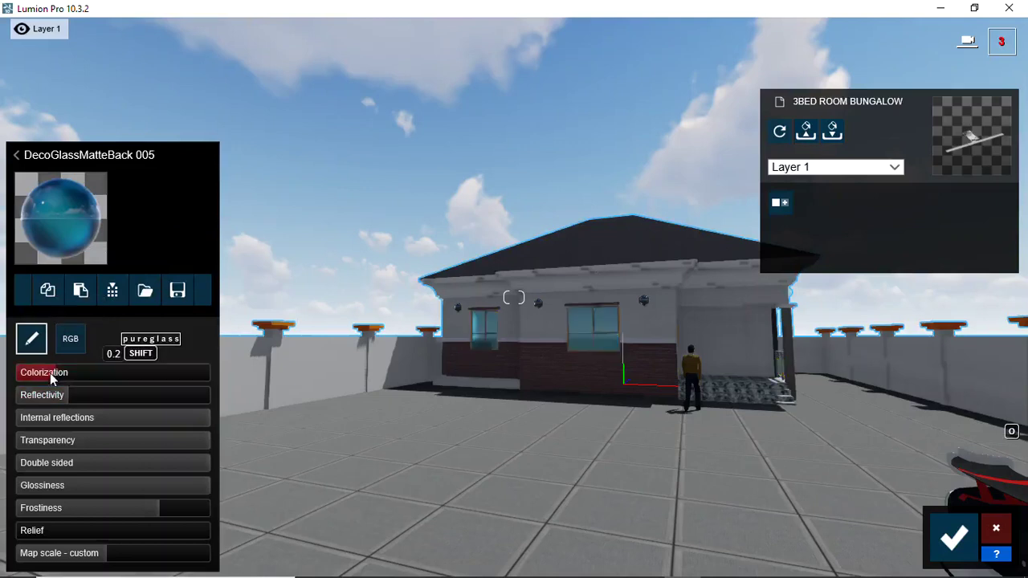
pyautogui.moveTo(50, 373); pyautogui.dragTo(199, 384)
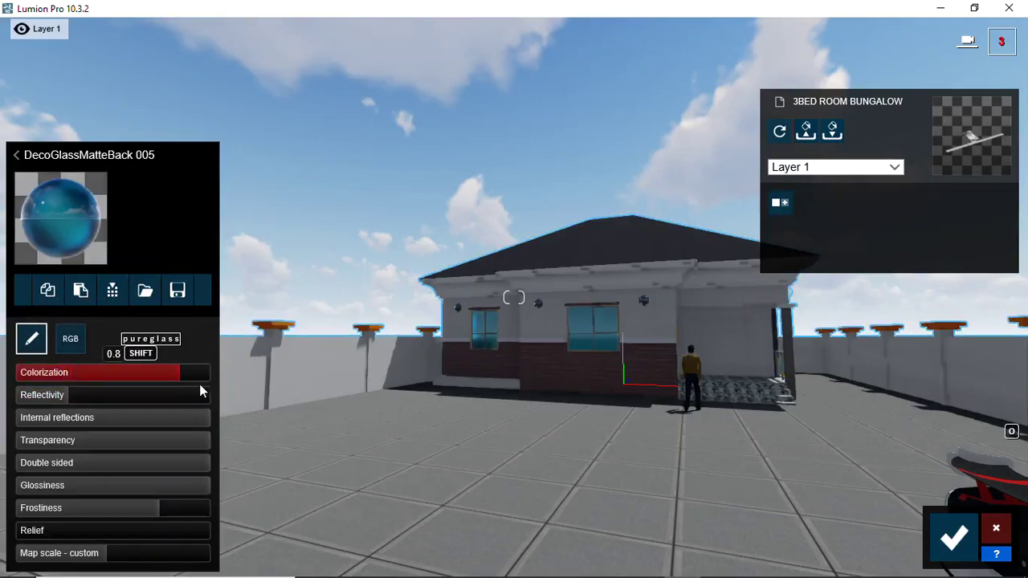
pyautogui.moveTo(184, 386); pyautogui.dragTo(93, 378)
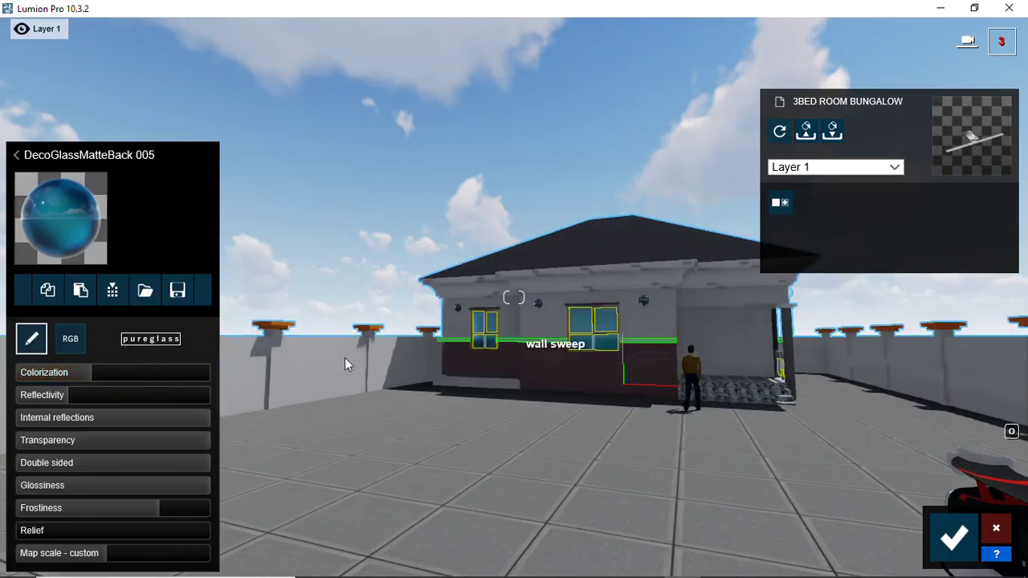
pyautogui.moveTo(70, 396)
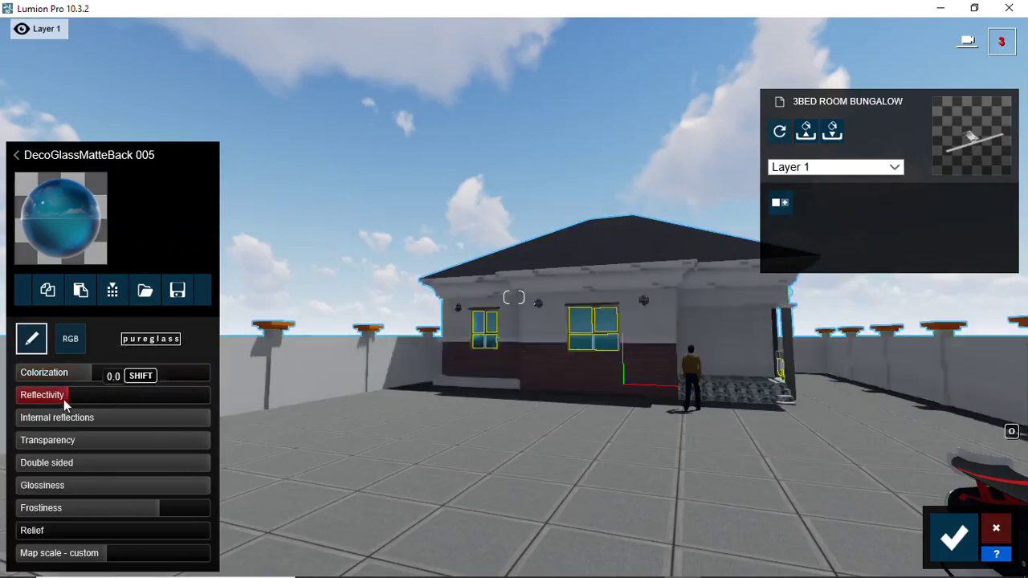
pyautogui.moveTo(68, 397); pyautogui.dragTo(111, 397)
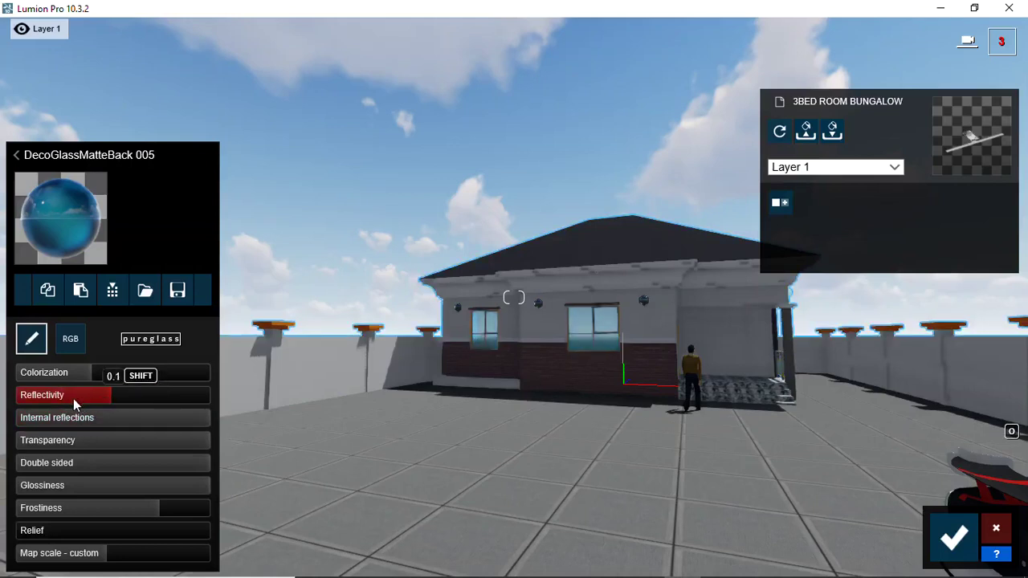
pyautogui.moveTo(60, 399); pyautogui.dragTo(54, 399)
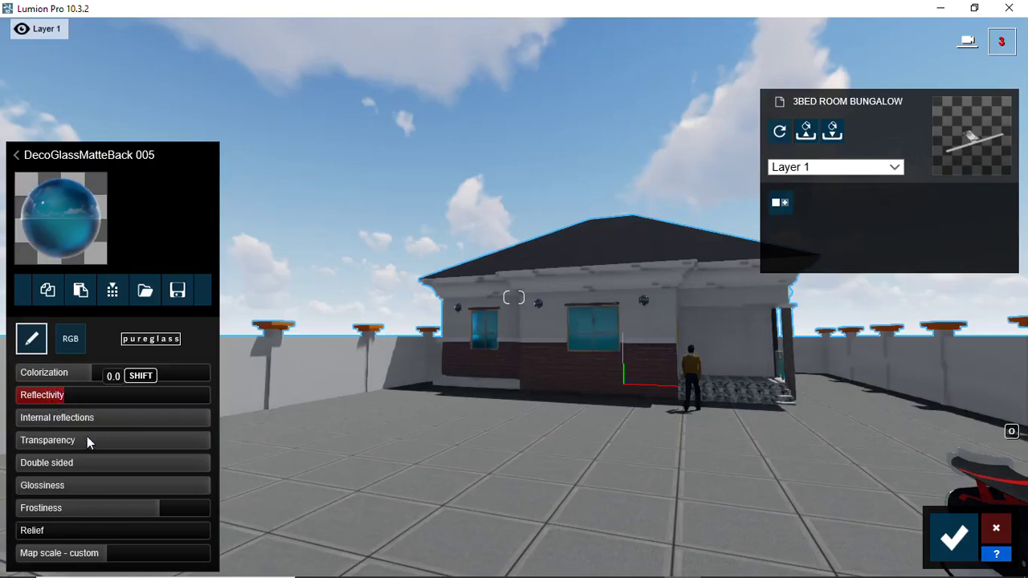
pyautogui.click(166, 440)
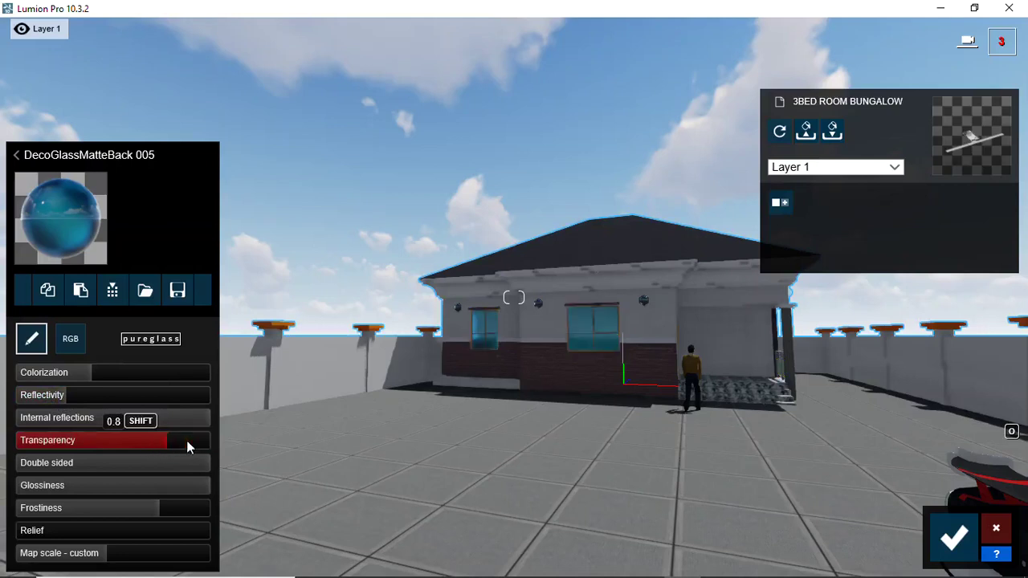
pyautogui.click(139, 443)
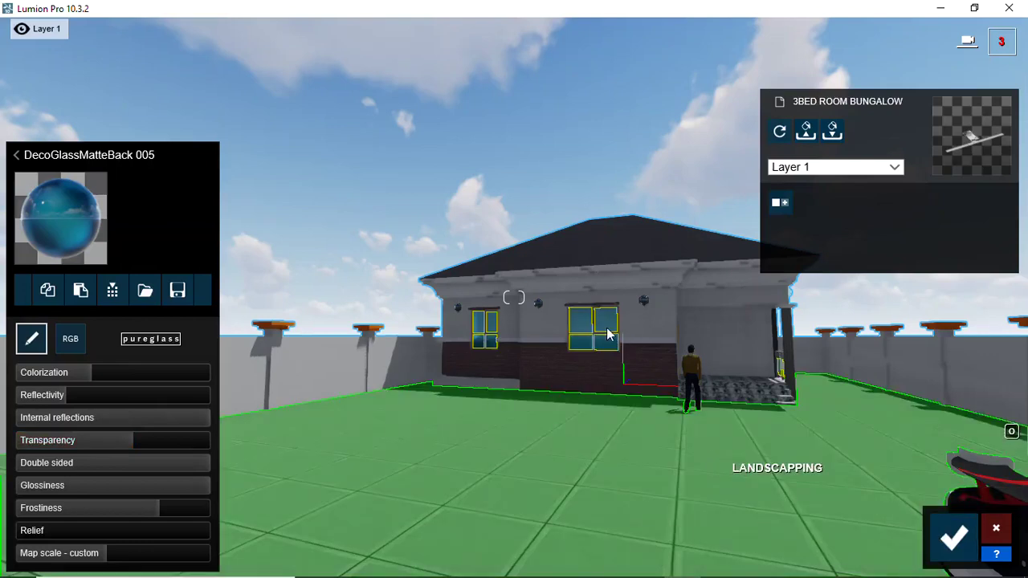
# Step: Select the roof and try grey, red and old red slate from Outdoor Roofing
pyautogui.click(604, 259)
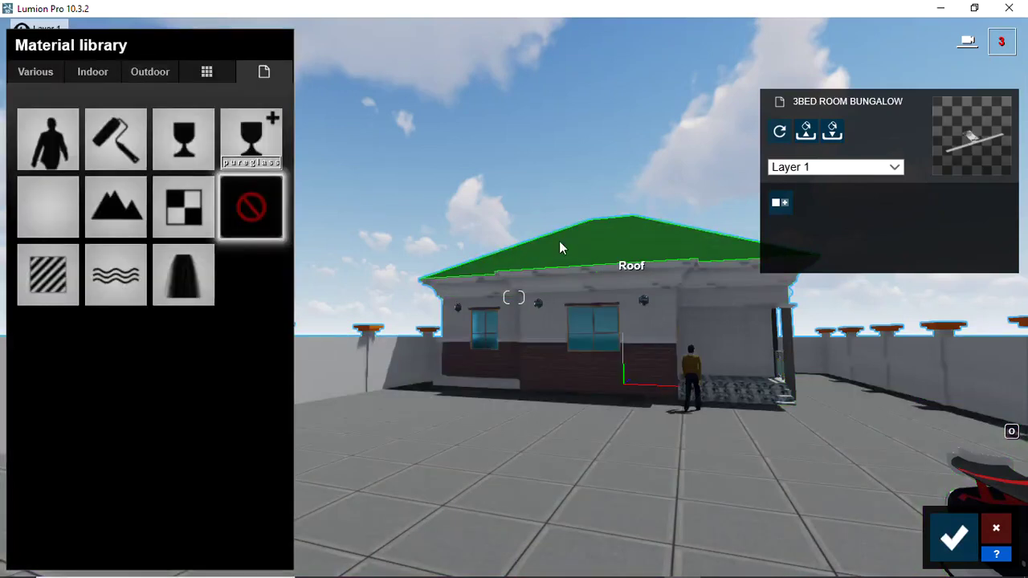
pyautogui.click(154, 70)
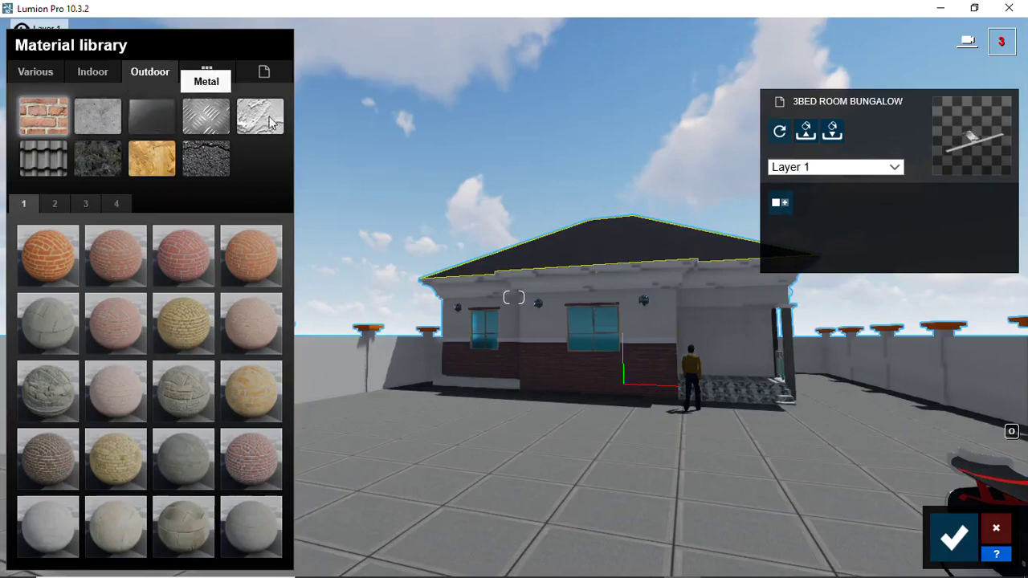
pyautogui.click(57, 160)
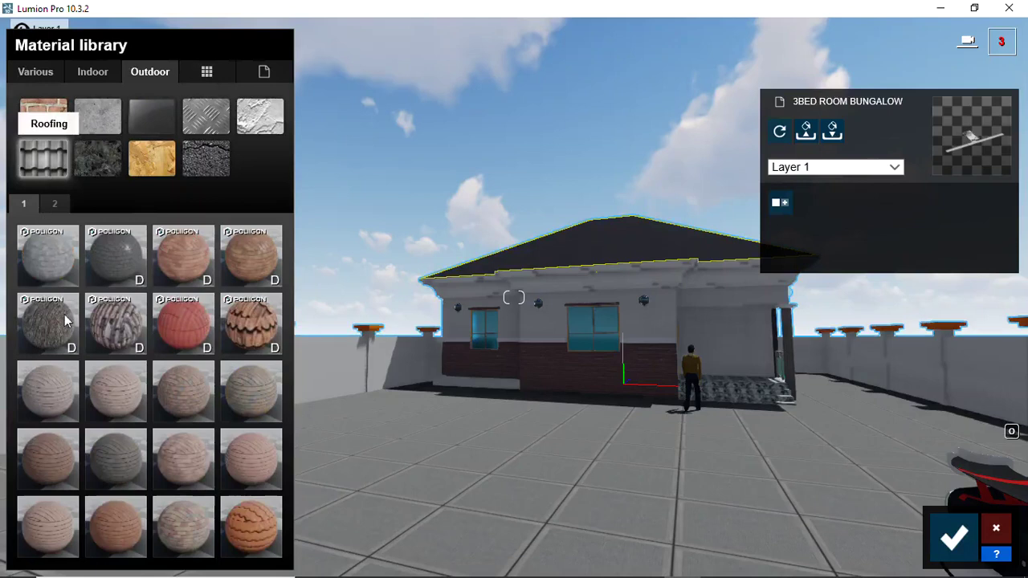
pyautogui.click(115, 269)
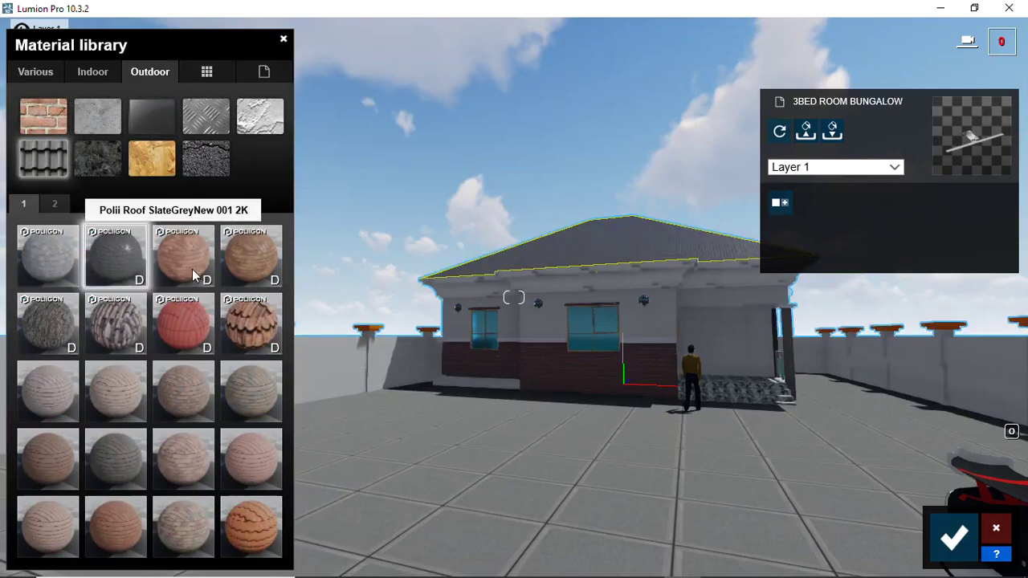
pyautogui.click(192, 269)
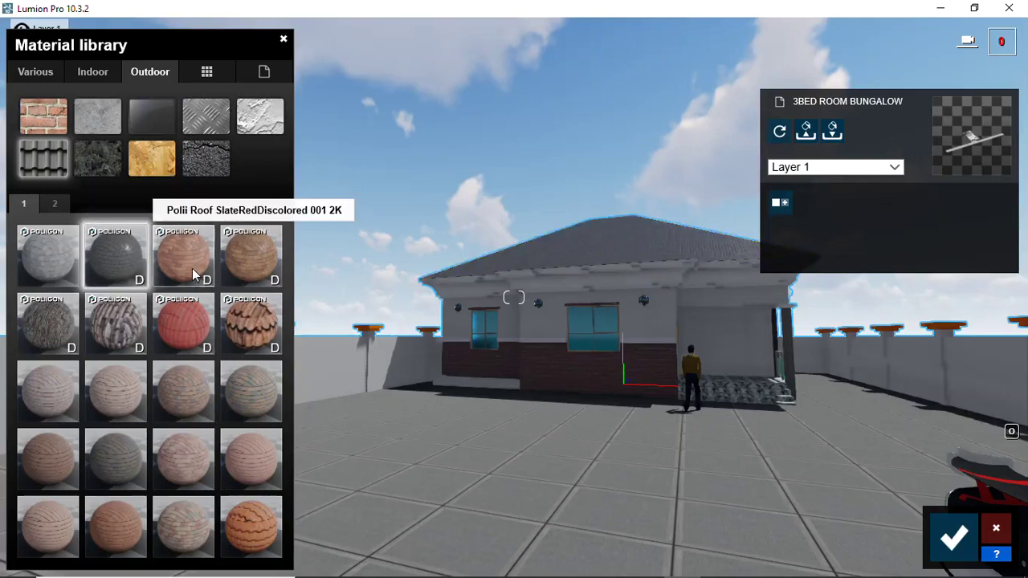
pyautogui.click(251, 265)
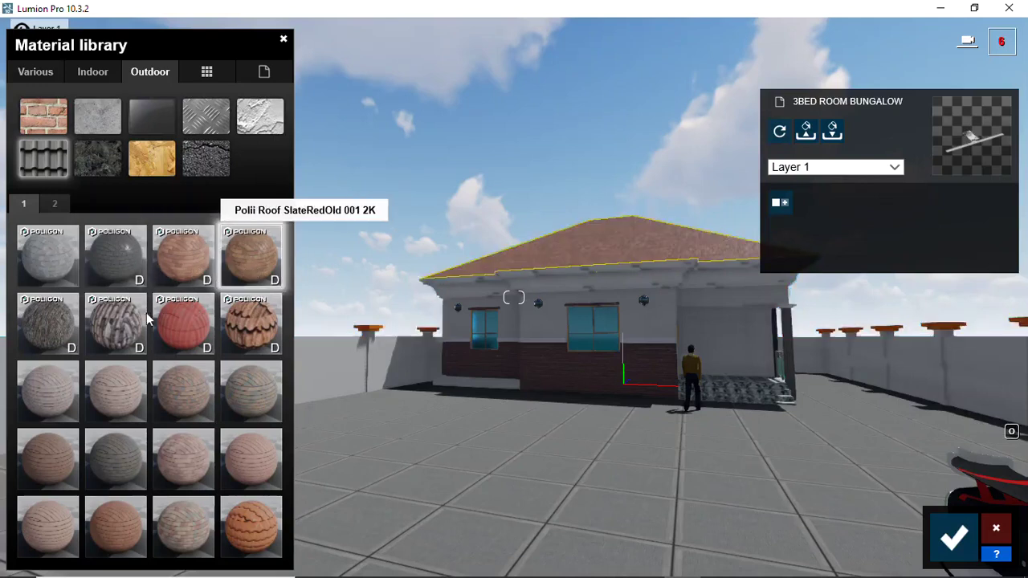
# Step: Try thatch and grey slate, then settle on red Polii Roof TilesClay 002 2k
pyautogui.click(54, 331)
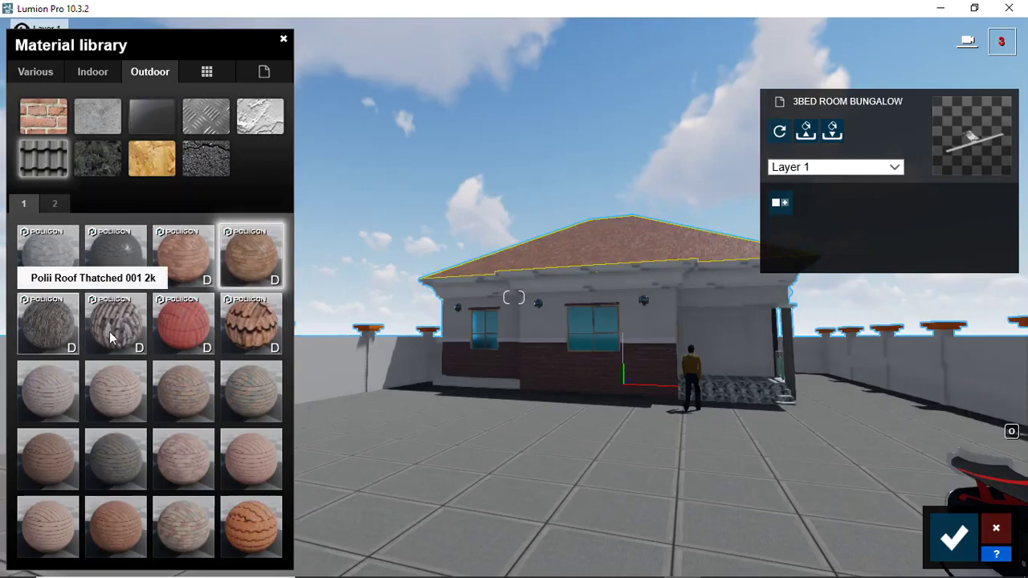
pyautogui.click(183, 331)
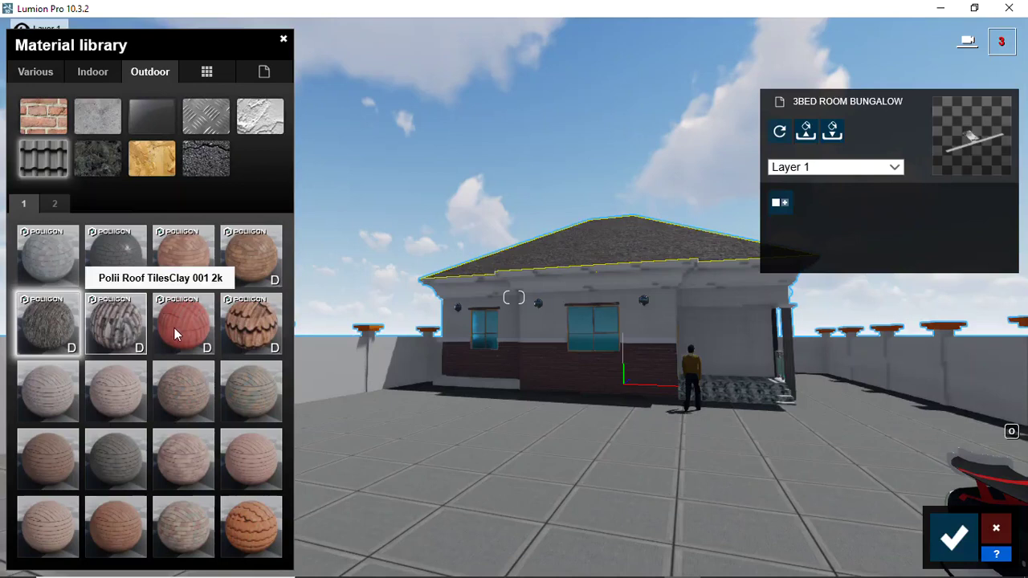
pyautogui.click(119, 258)
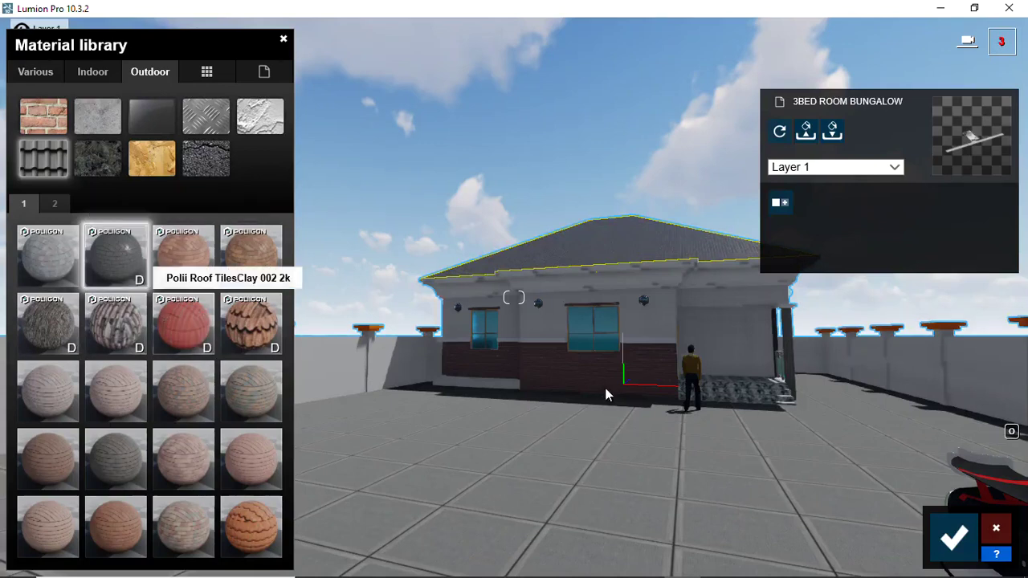
pyautogui.click(192, 332)
pyautogui.click(192, 331)
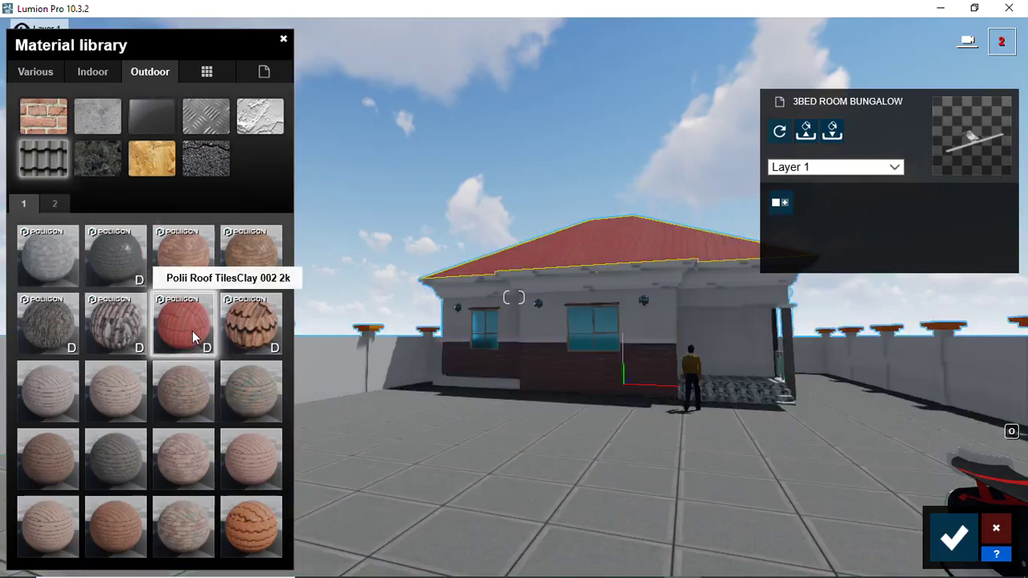
# Step: After trying Roof 014B, apply dark grey Roof 012B tiles from Roofing page 2 and save
pyautogui.click(56, 203)
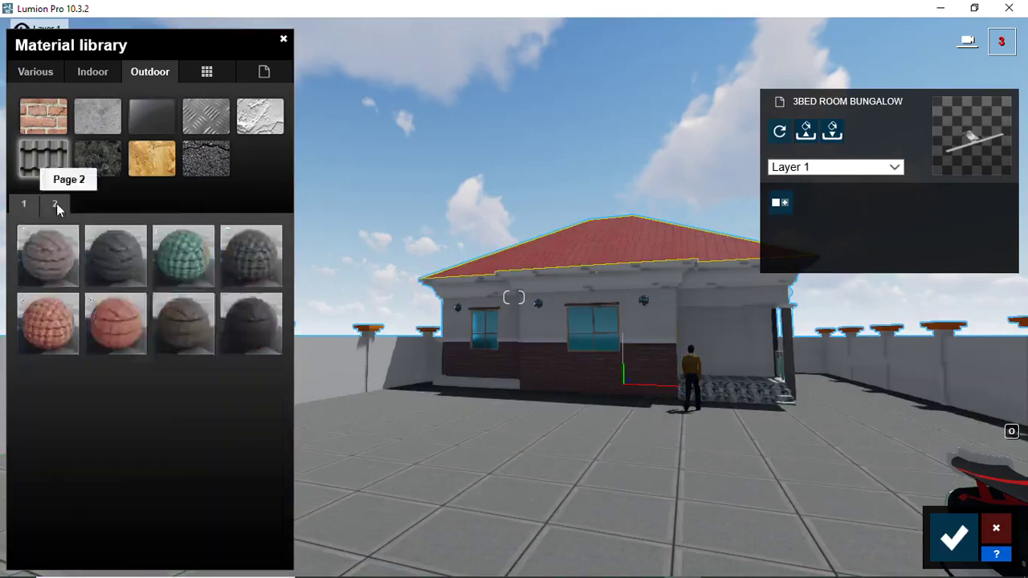
pyautogui.click(60, 327)
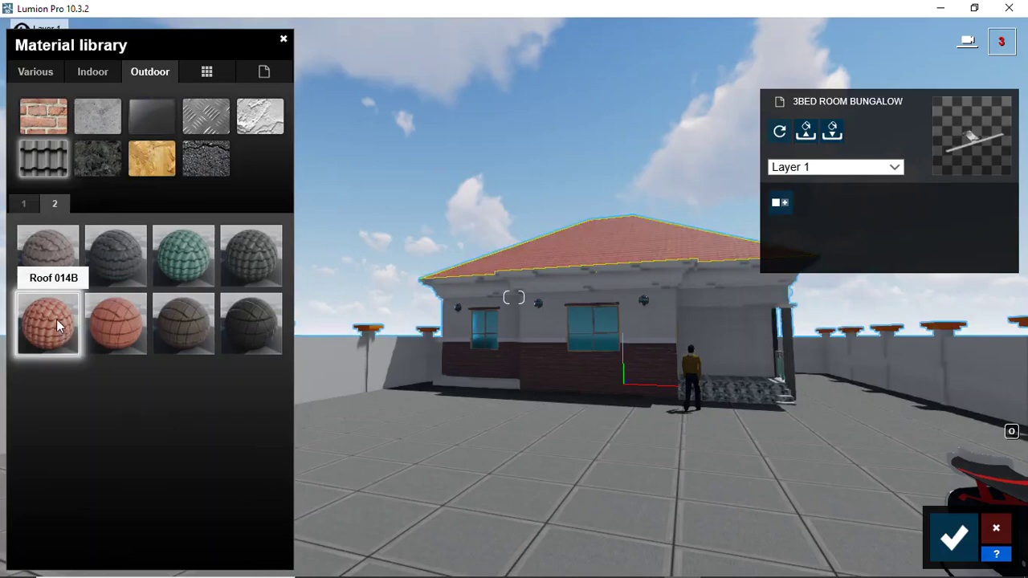
pyautogui.click(129, 257)
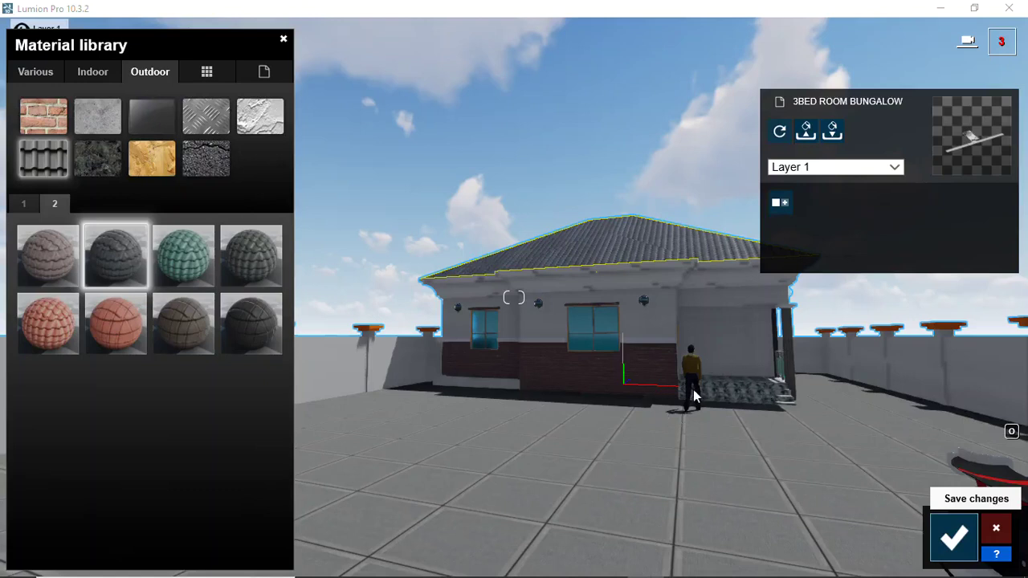
pyautogui.click(952, 534)
# Step: Keep the material edits and set up Nature object placement in Objects mode
pyautogui.click(952, 534)
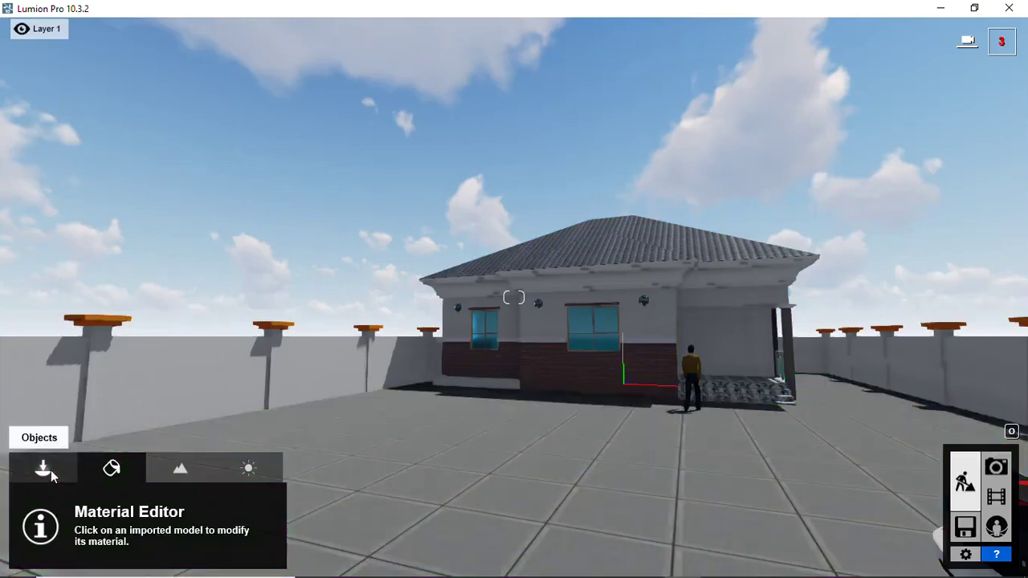
pyautogui.click(44, 468)
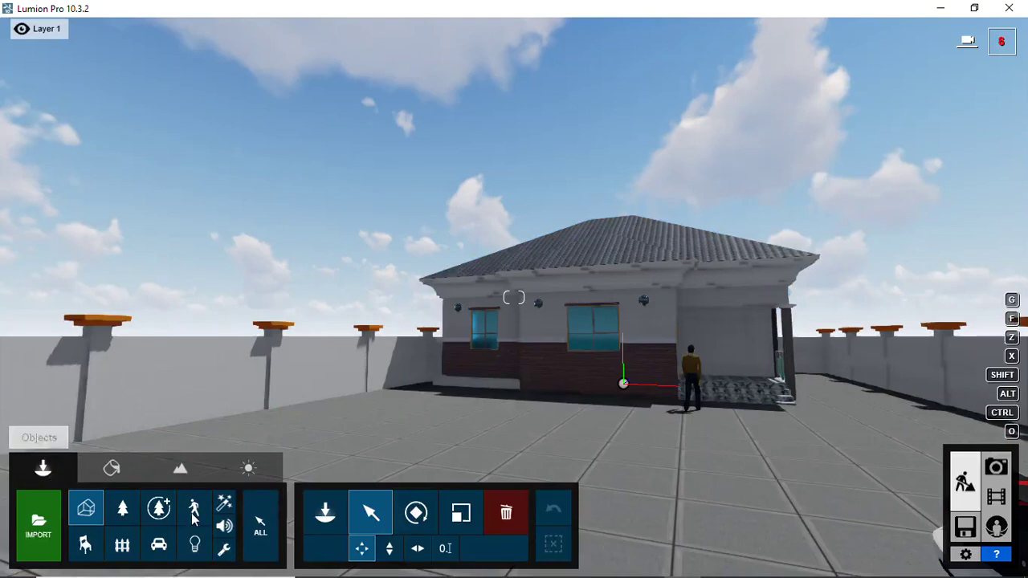
pyautogui.click(123, 510)
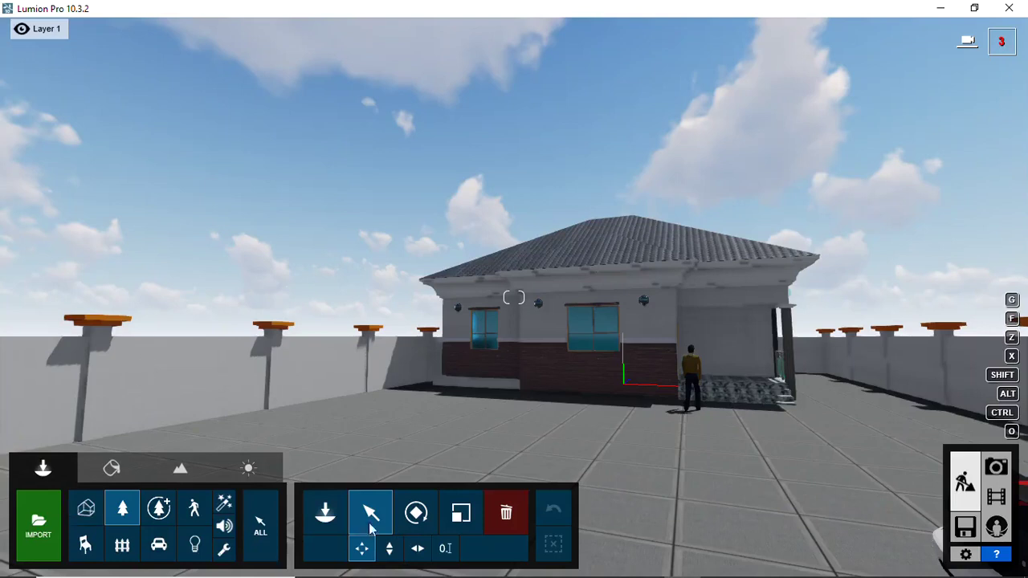
pyautogui.click(328, 521)
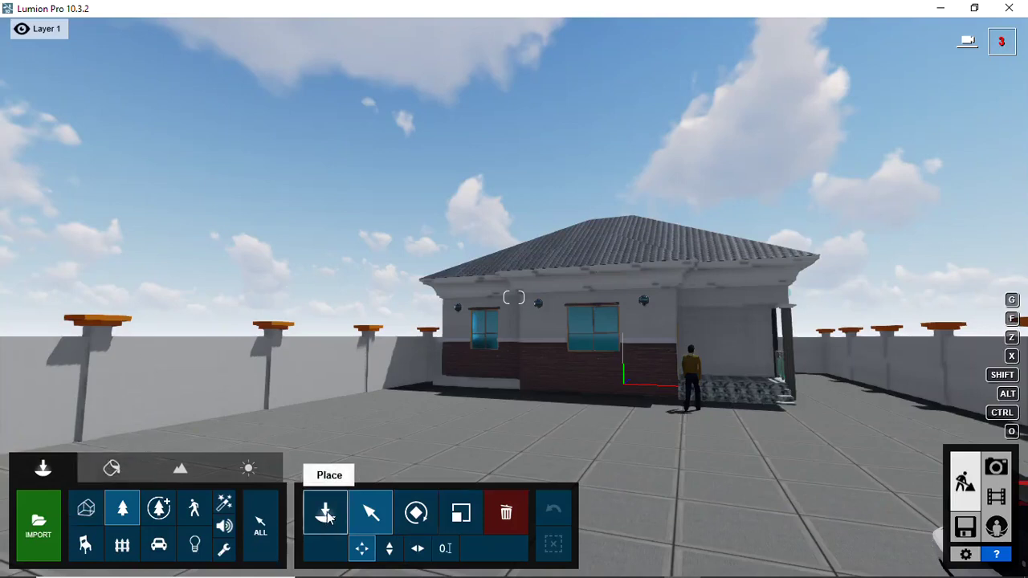
pyautogui.click(125, 506)
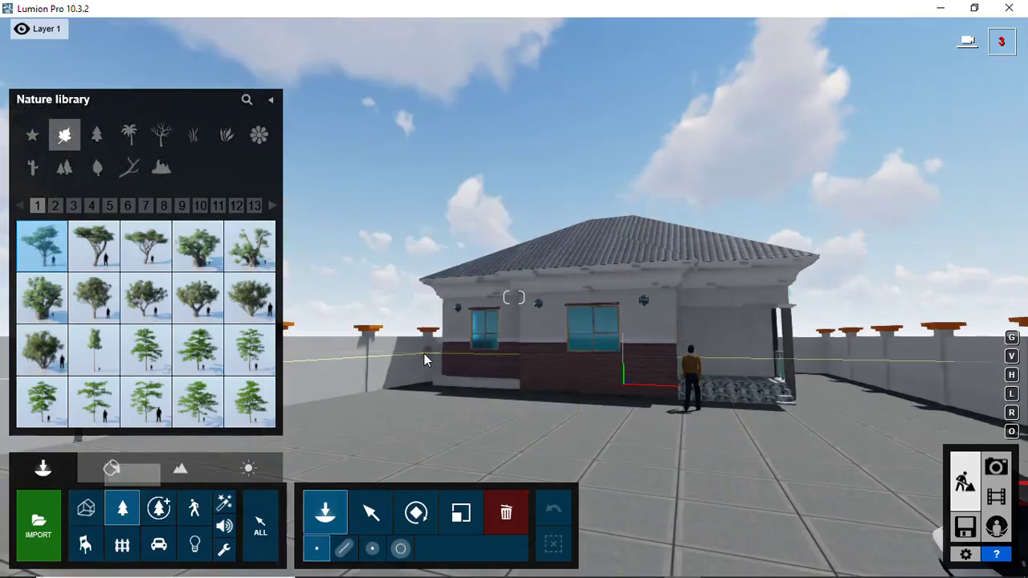
# Step: Fly the camera to a close view of the bungalow's brick-banded side wall
pyautogui.click(425, 358)
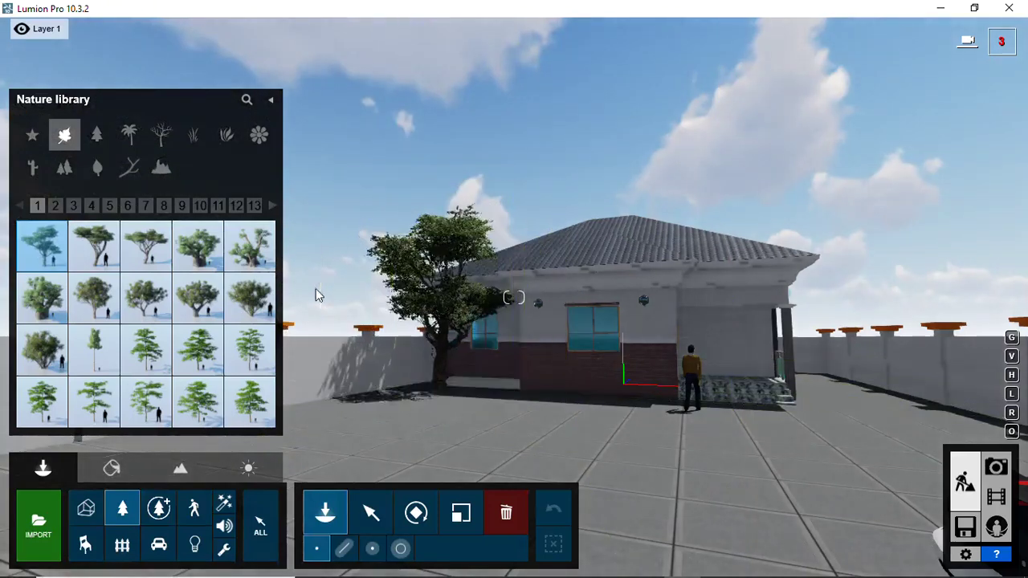
pyautogui.moveTo(506, 308); pyautogui.dragTo(521, 319, button='right')
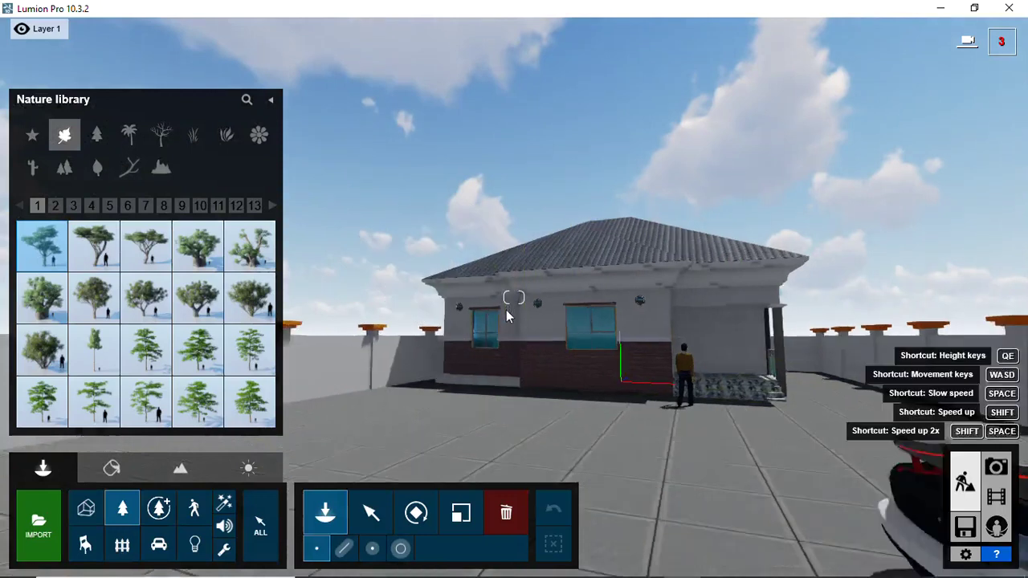
pyautogui.press('s')
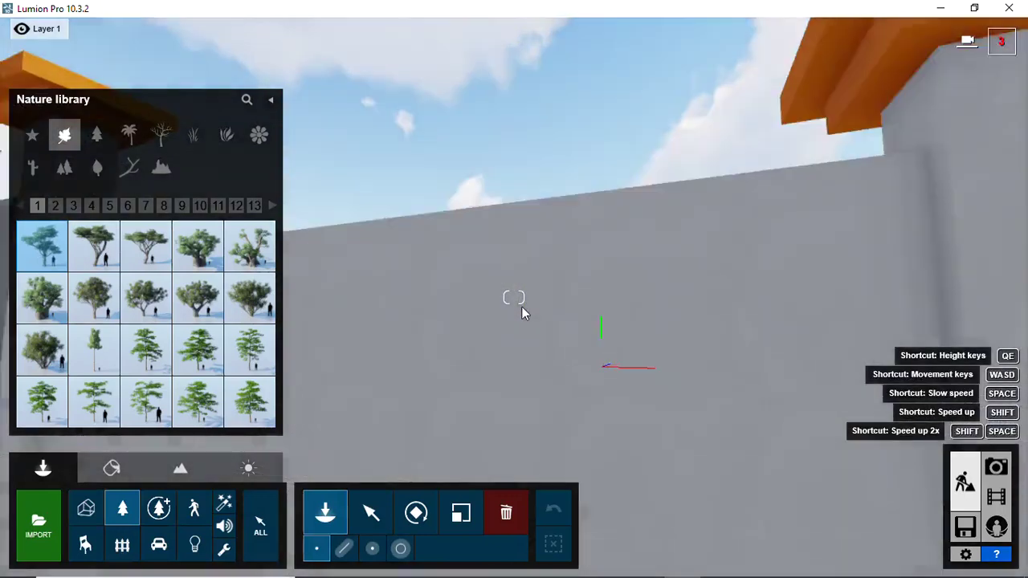
pyautogui.press('w')
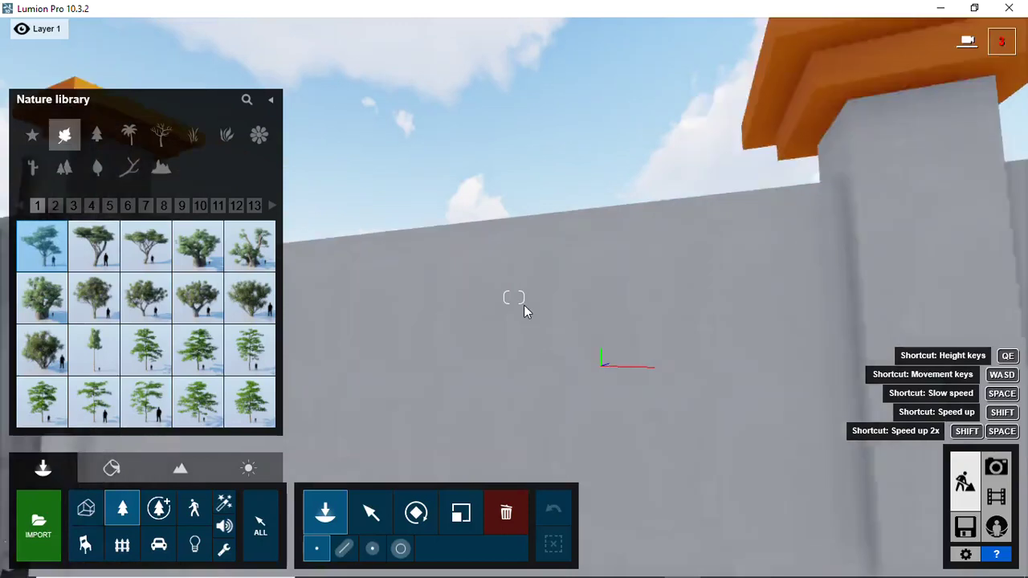
pyautogui.press('w')
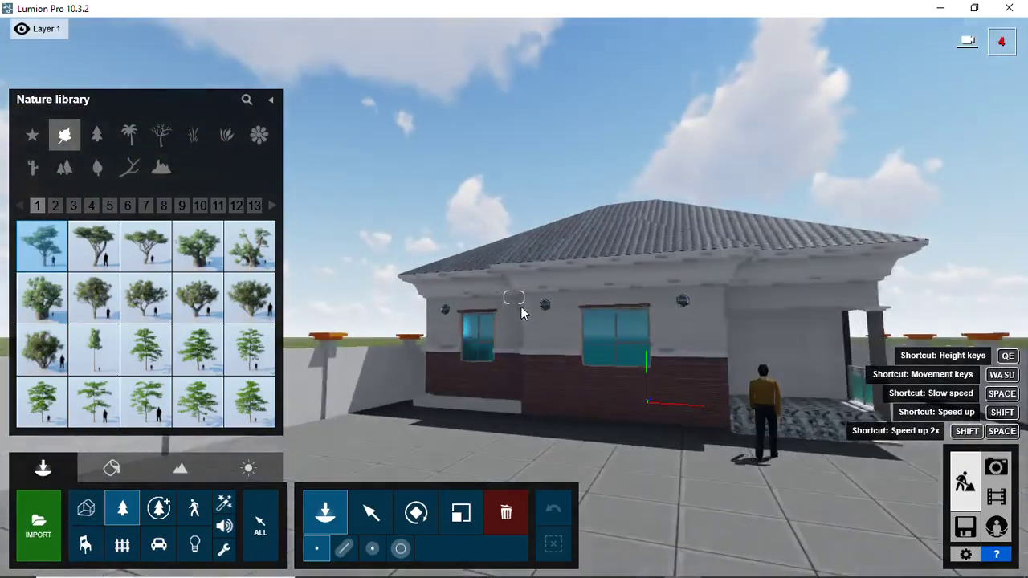
pyautogui.press('w')
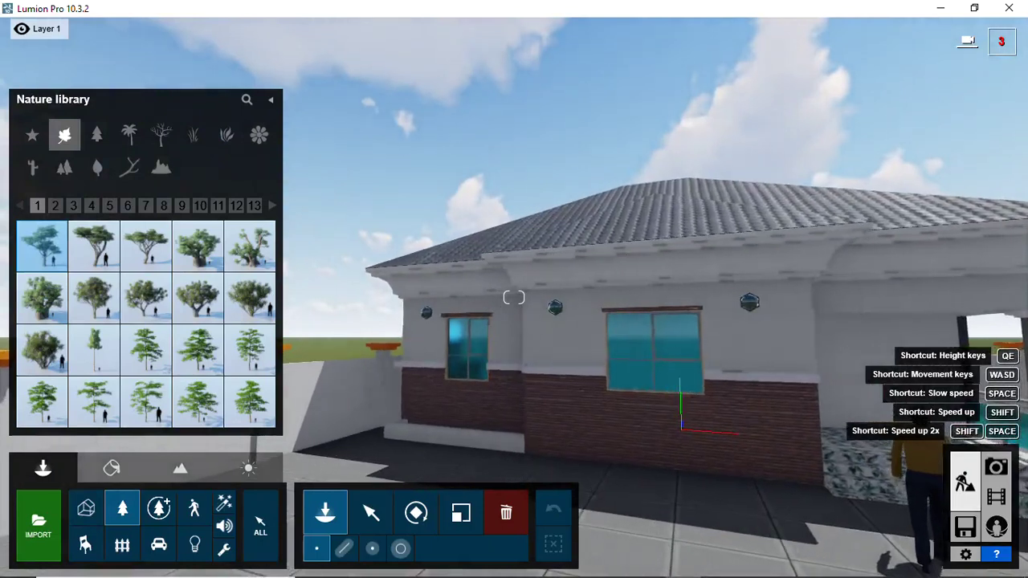
pyautogui.press('a')
pyautogui.press('a')
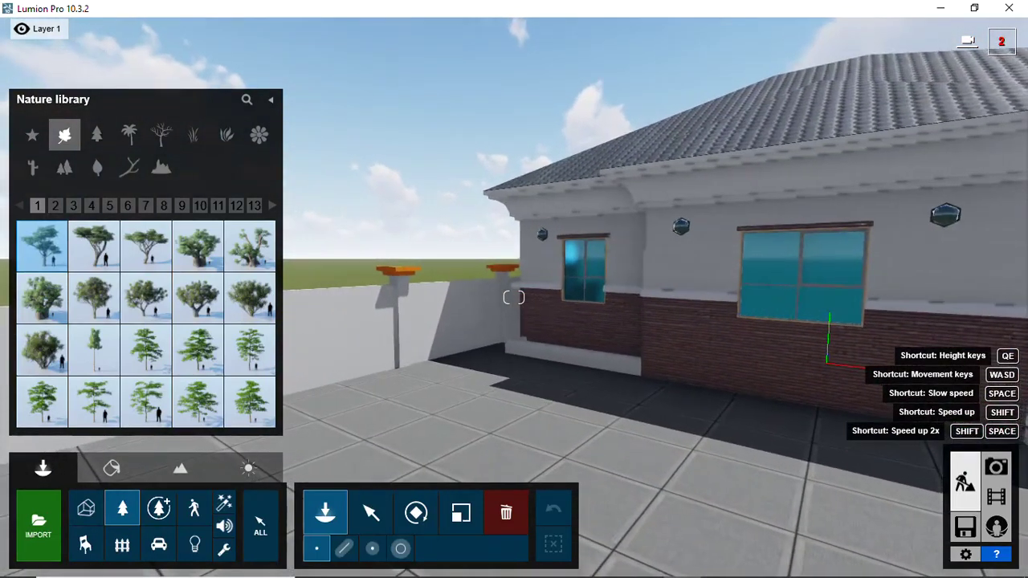
pyautogui.press('d')
pyautogui.press('d')
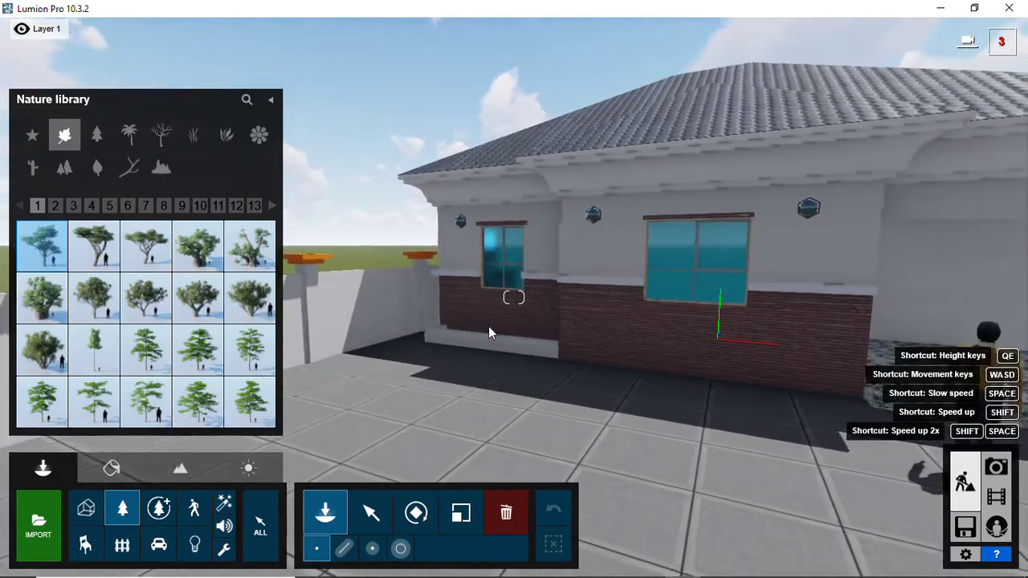
# Step: Place the CanopyCluster1-Fall RT autumn canopy cluster so it overhangs the house
pyautogui.click(56, 206)
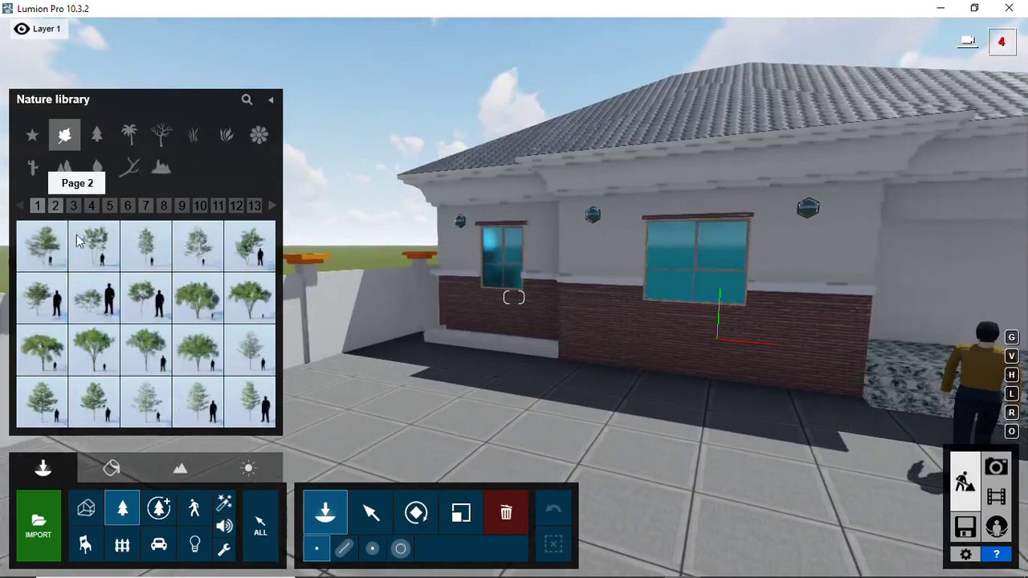
pyautogui.click(97, 137)
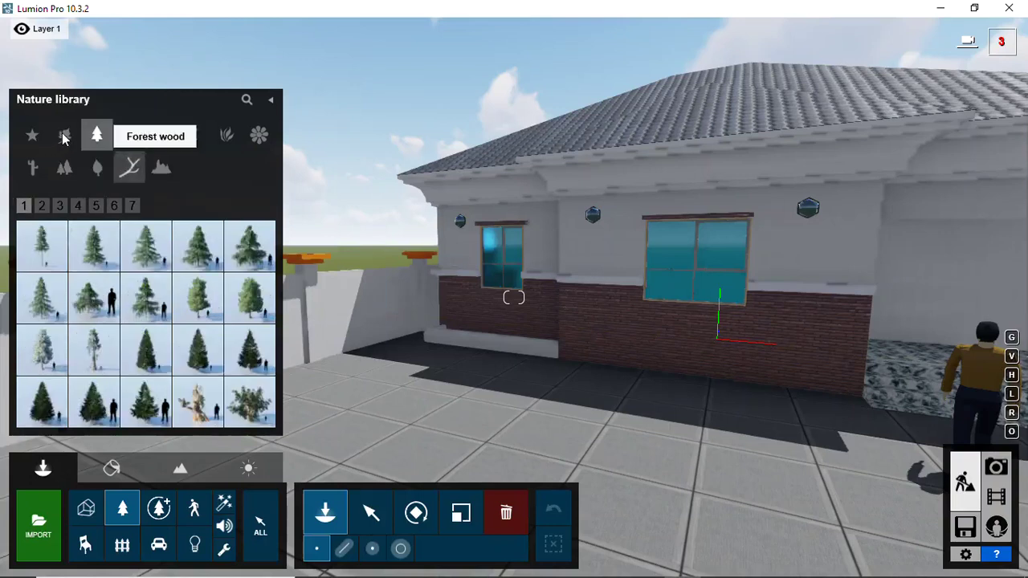
pyautogui.click(67, 173)
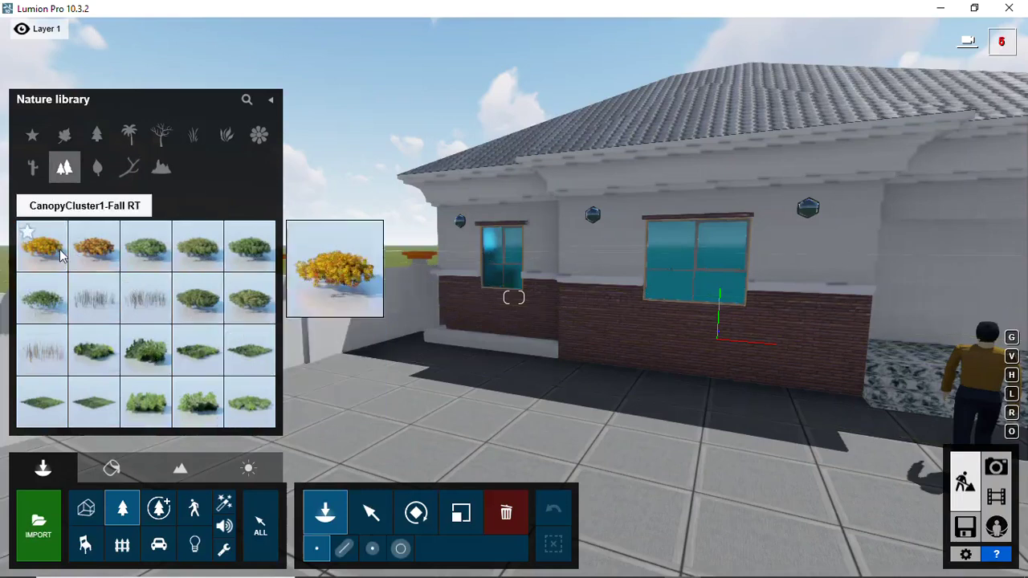
pyautogui.click(445, 321)
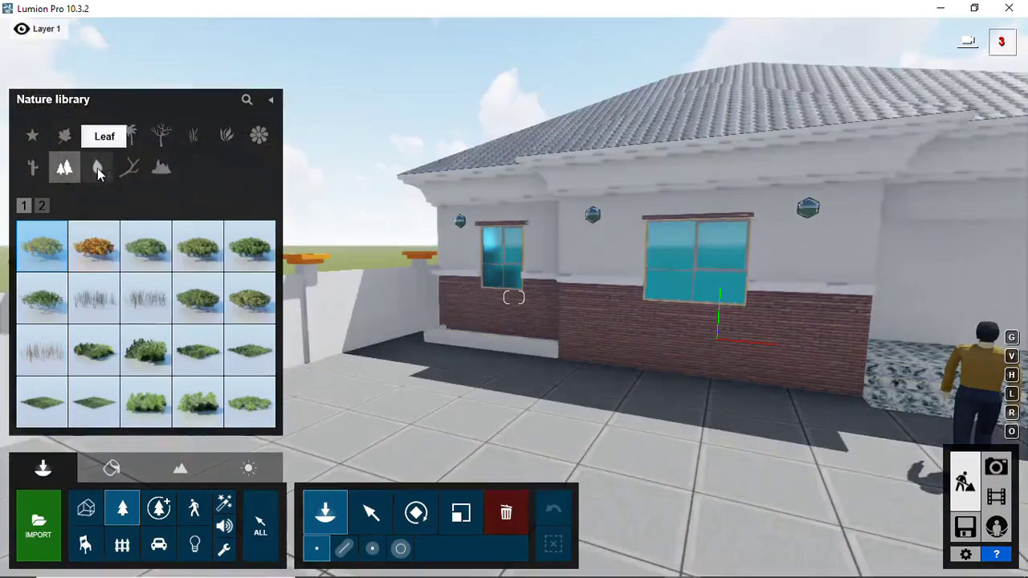
# Step: Scatter Leaves Birch Corner Small 001 on the paved ground by the house
pyautogui.click(98, 170)
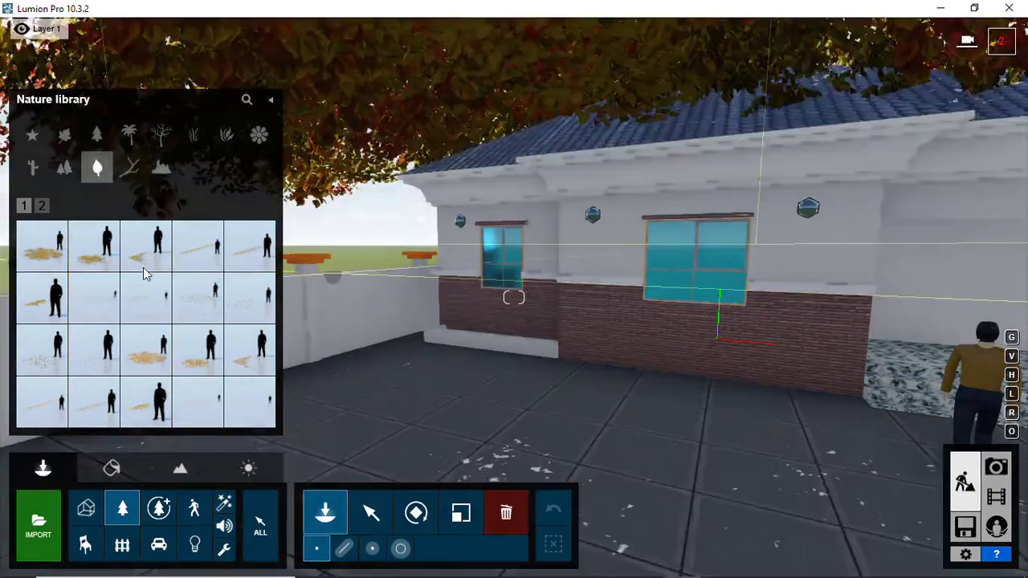
pyautogui.click(145, 274)
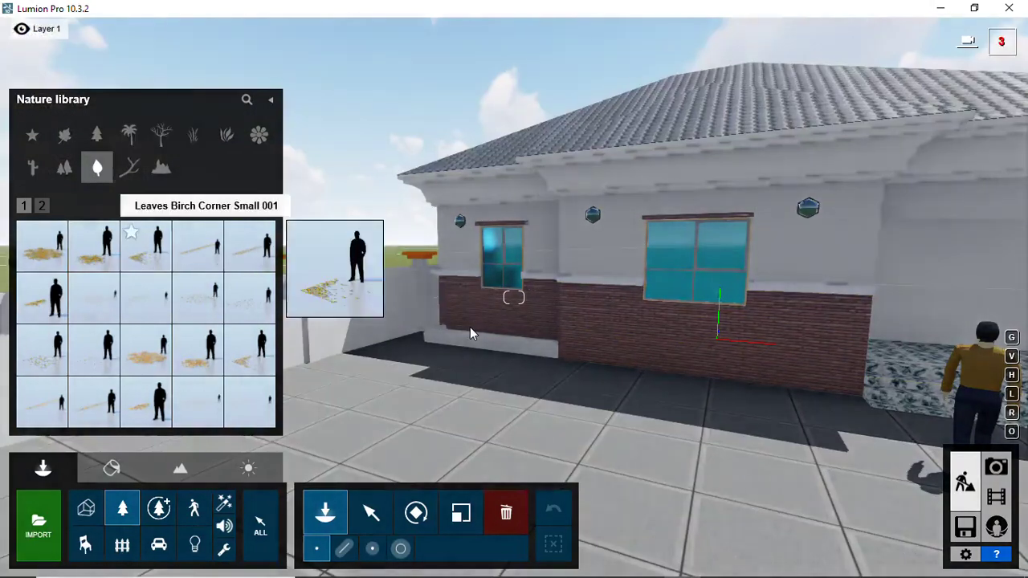
pyautogui.click(476, 330)
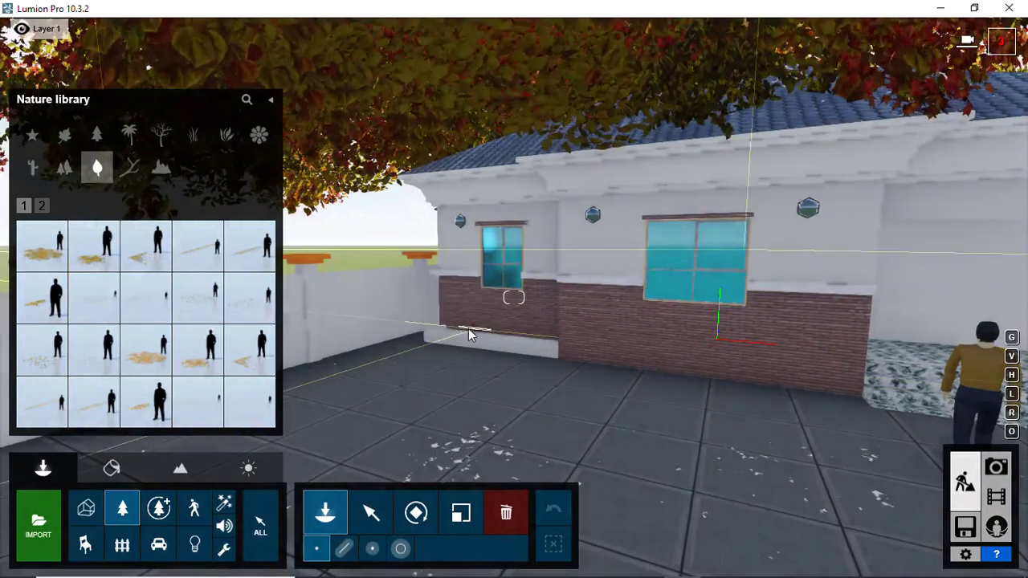
# Step: Place a red Begonia 001 at the base of the brick wall and view it up close
pyautogui.press('w')
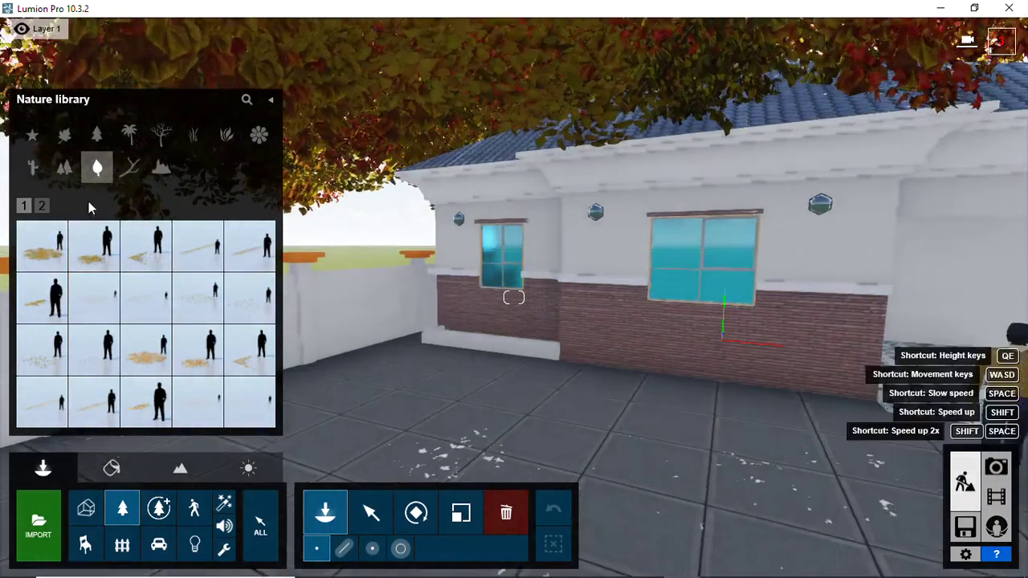
pyautogui.press('w')
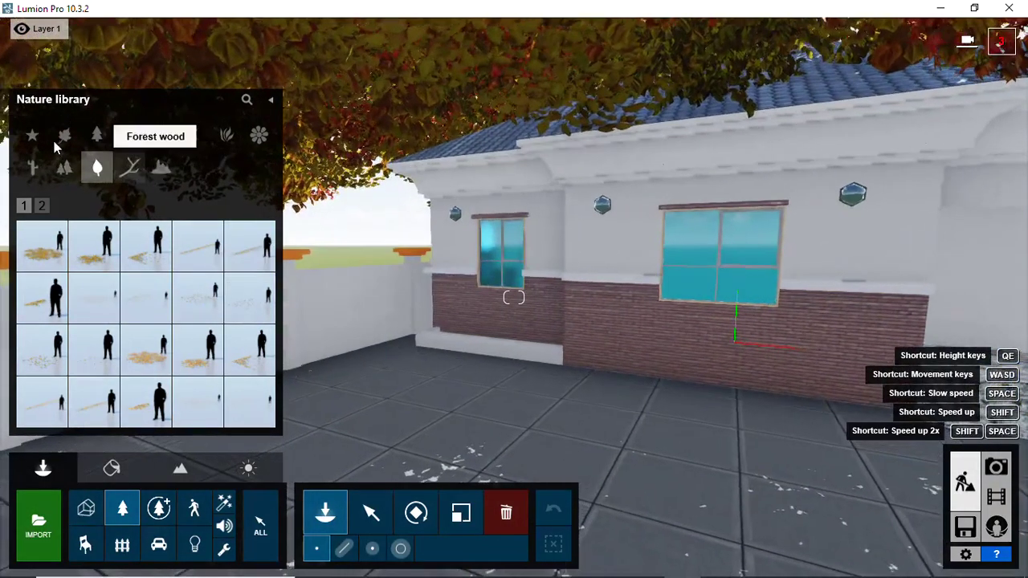
pyautogui.press('w')
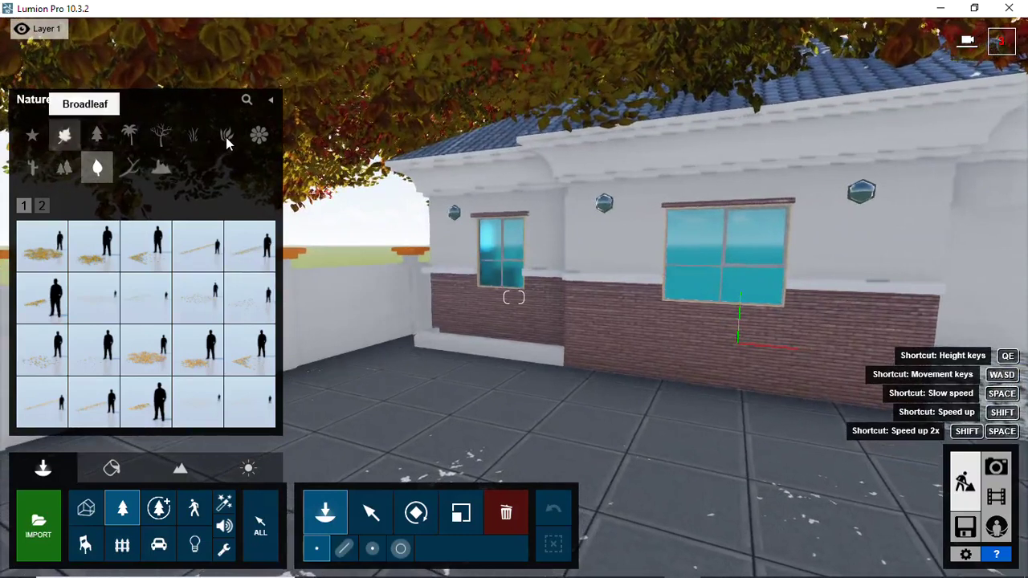
pyautogui.click(226, 137)
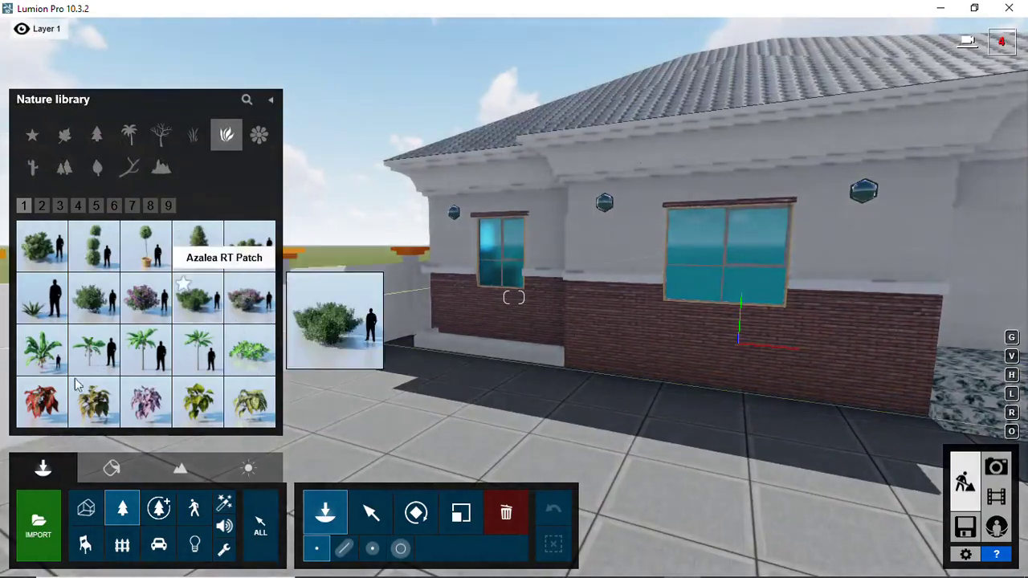
pyautogui.moveTo(42, 402)
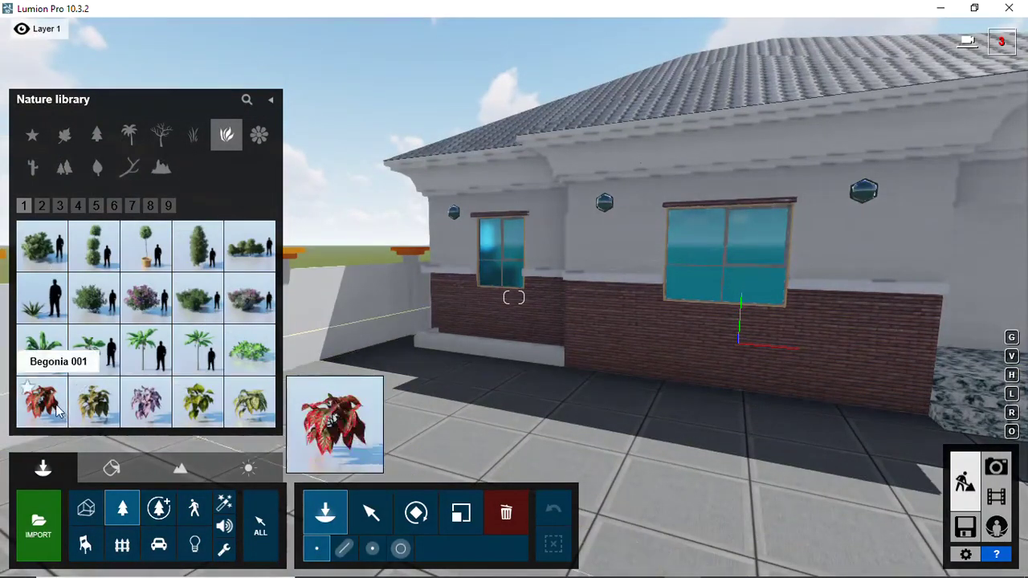
pyautogui.click(56, 410)
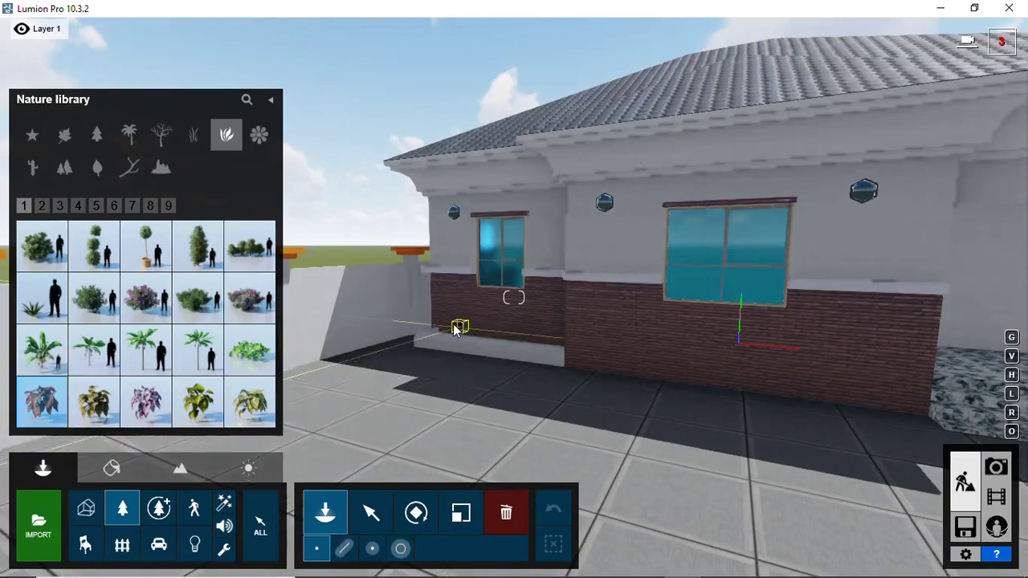
pyautogui.click(455, 325)
pyautogui.moveTo(455, 321); pyautogui.dragTo(458, 336, button='right')
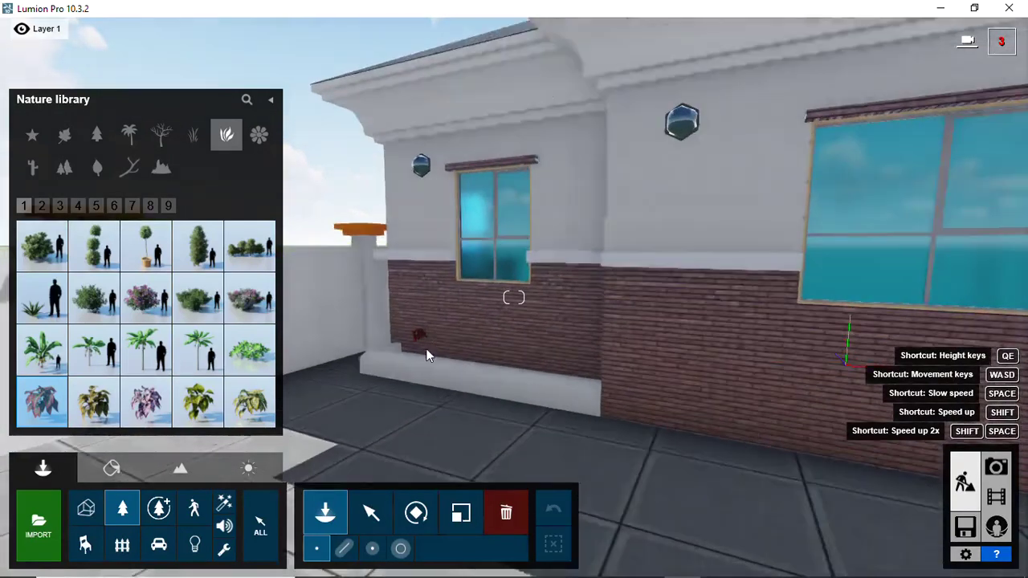
pyautogui.moveTo(458, 335)
pyautogui.mouseDown(button='right')
pyautogui.moveTo(353, 386)
pyautogui.moveTo(344, 406)
pyautogui.moveTo(335, 392)
pyautogui.moveTo(364, 417)
pyautogui.mouseUp(button='right')
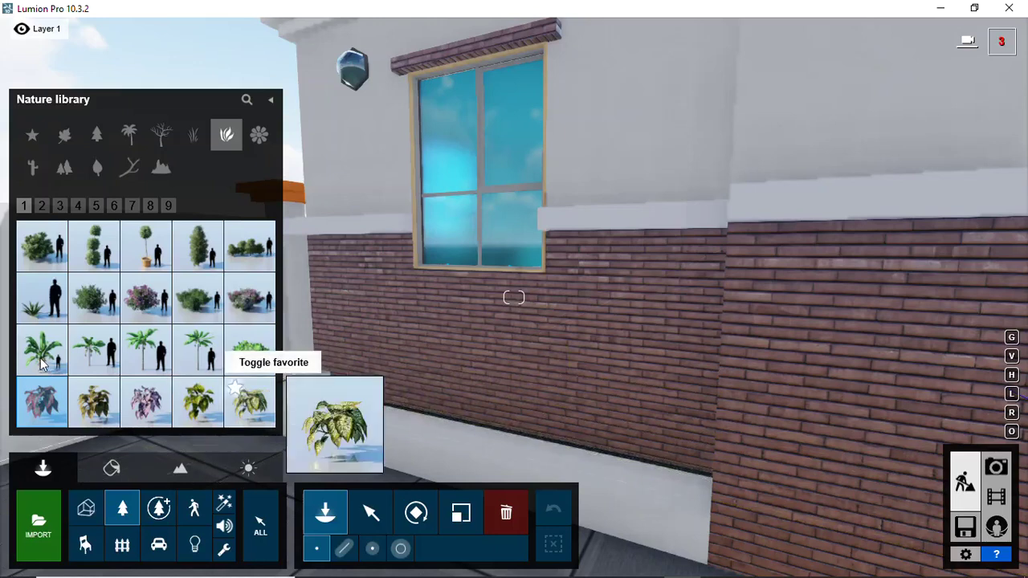
pyautogui.moveTo(42, 350)
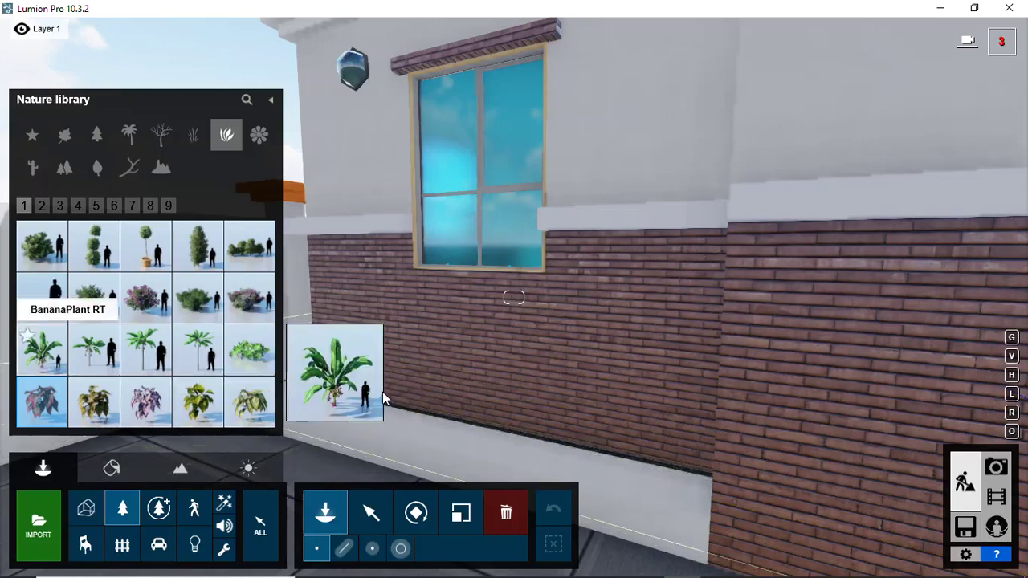
# Step: Place a BananaPlant RT beside the wall, then the first American Aloes at the wall base
pyautogui.click(384, 385)
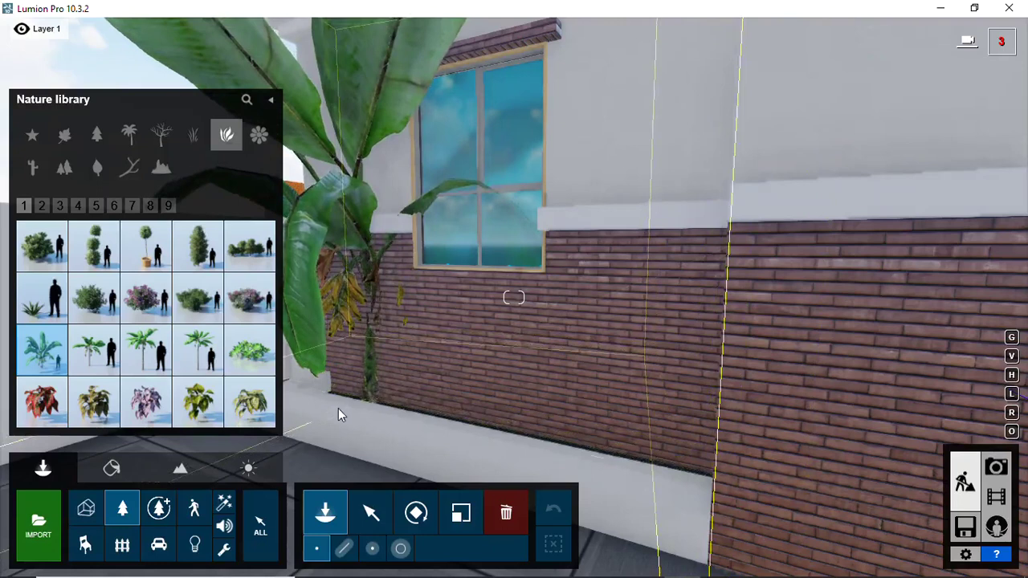
pyautogui.click(338, 408)
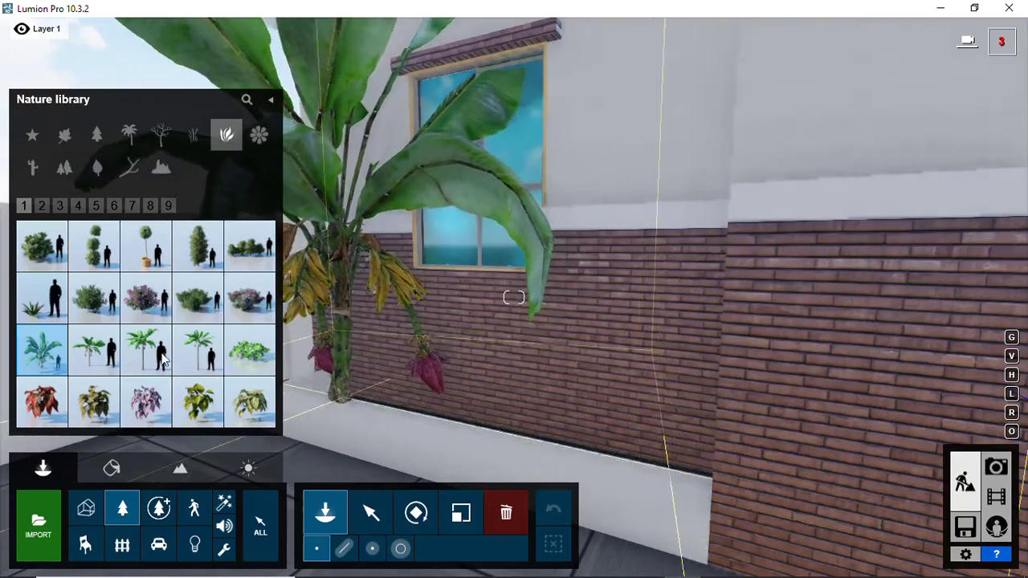
pyautogui.click(41, 299)
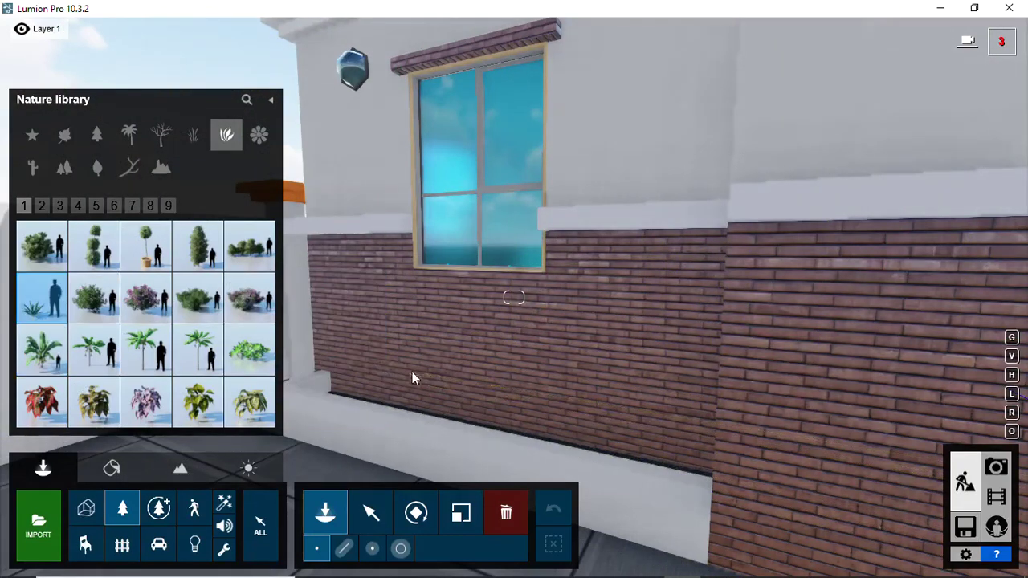
pyautogui.click(377, 402)
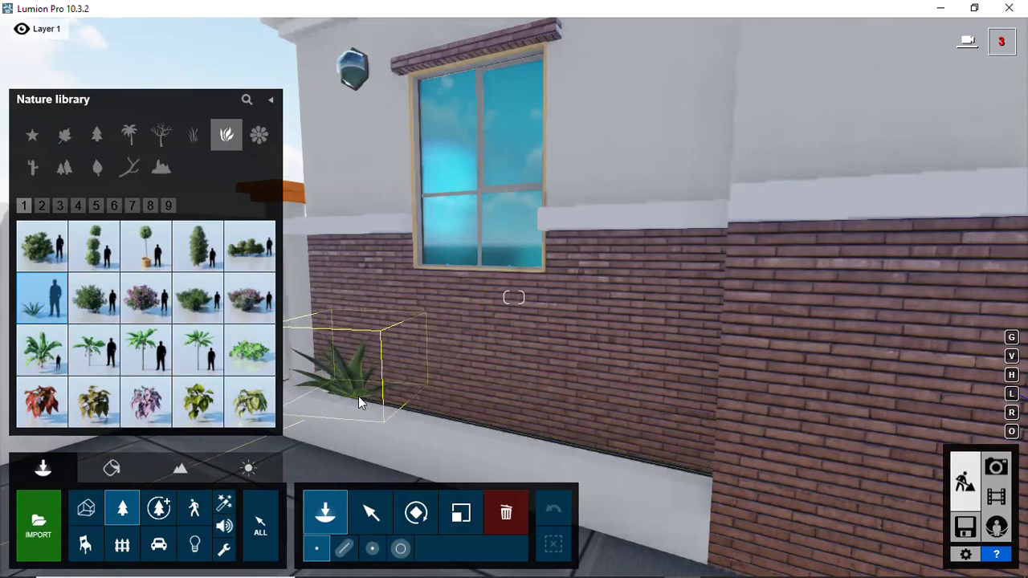
pyautogui.click(429, 405)
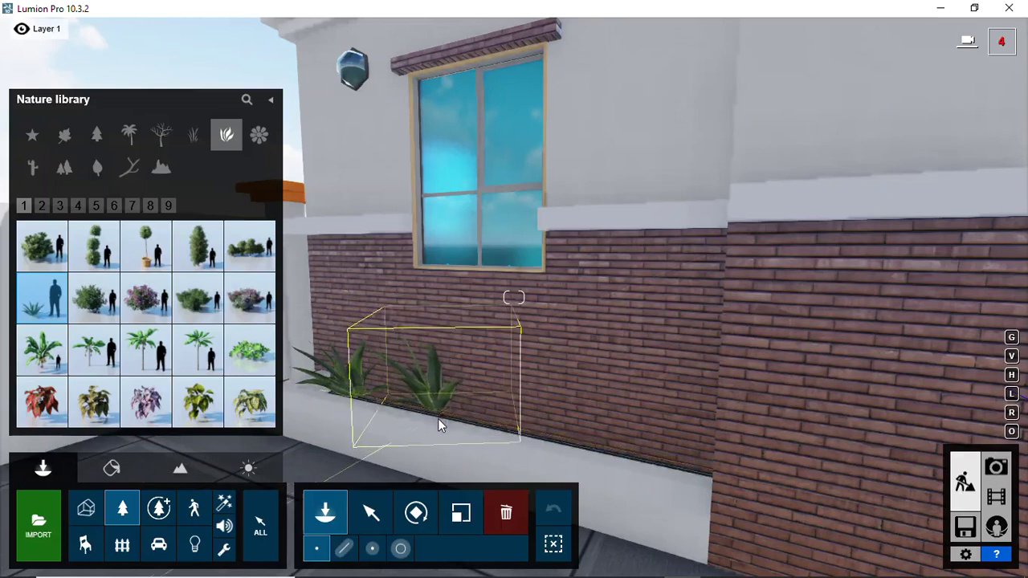
pyautogui.click(445, 423)
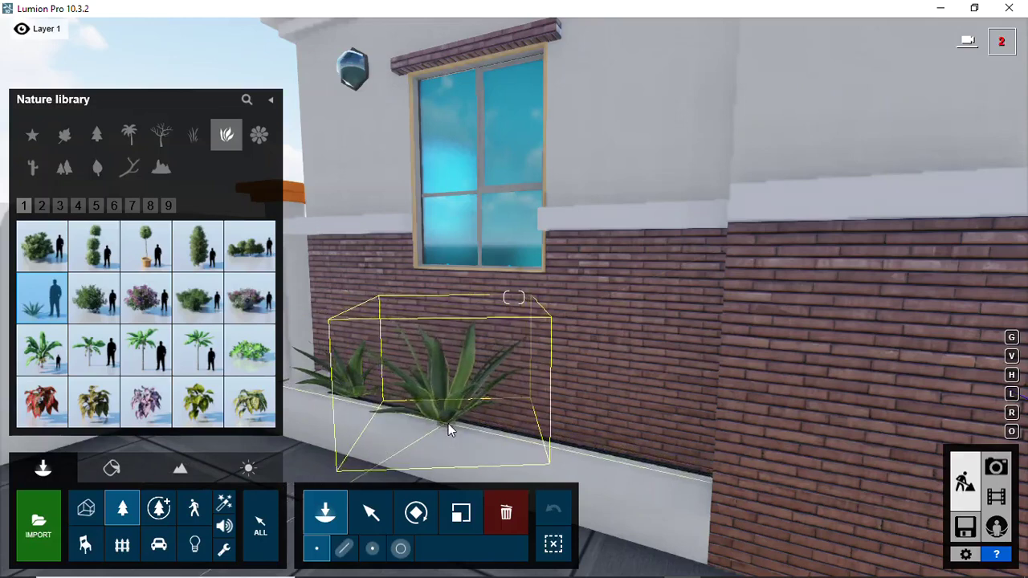
pyautogui.click(448, 423)
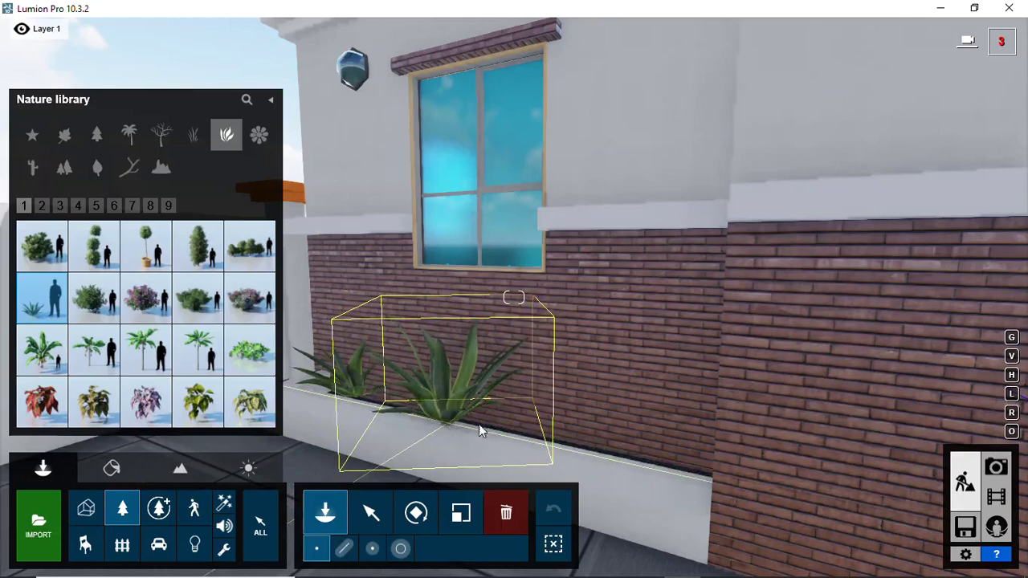
# Step: Place more American Aloes further right along the planter
pyautogui.click(560, 440)
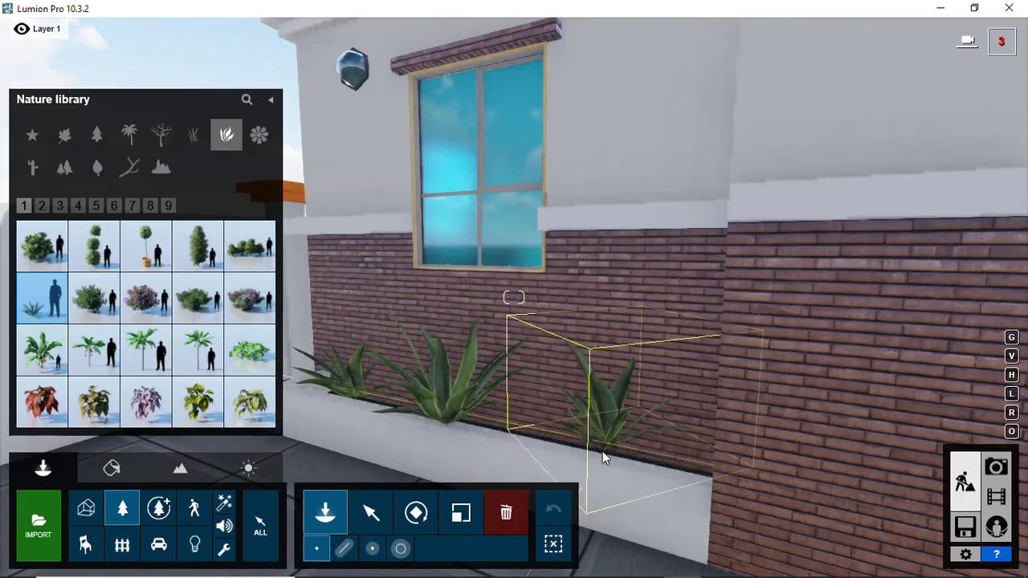
pyautogui.click(584, 461)
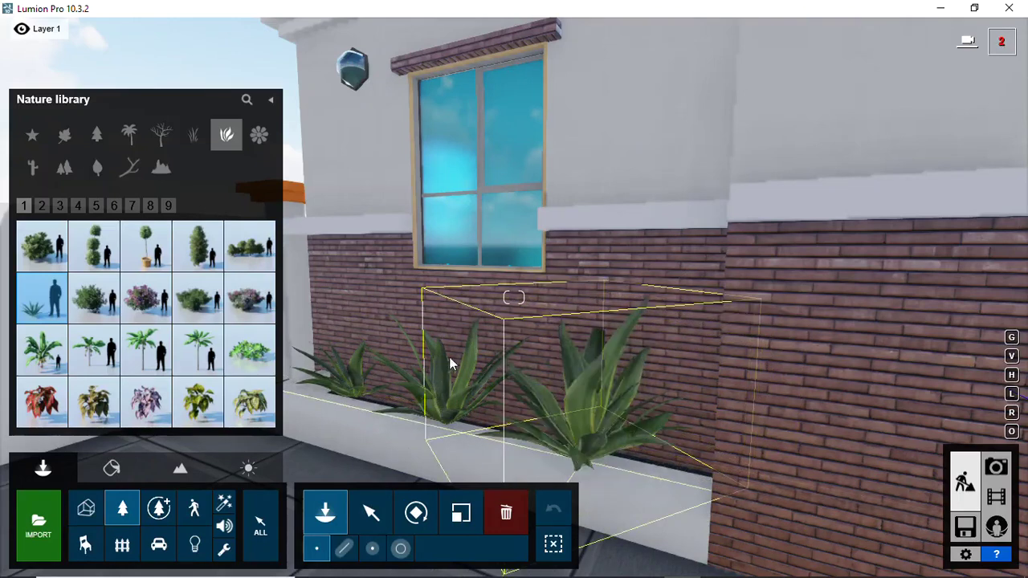
pyautogui.click(602, 438)
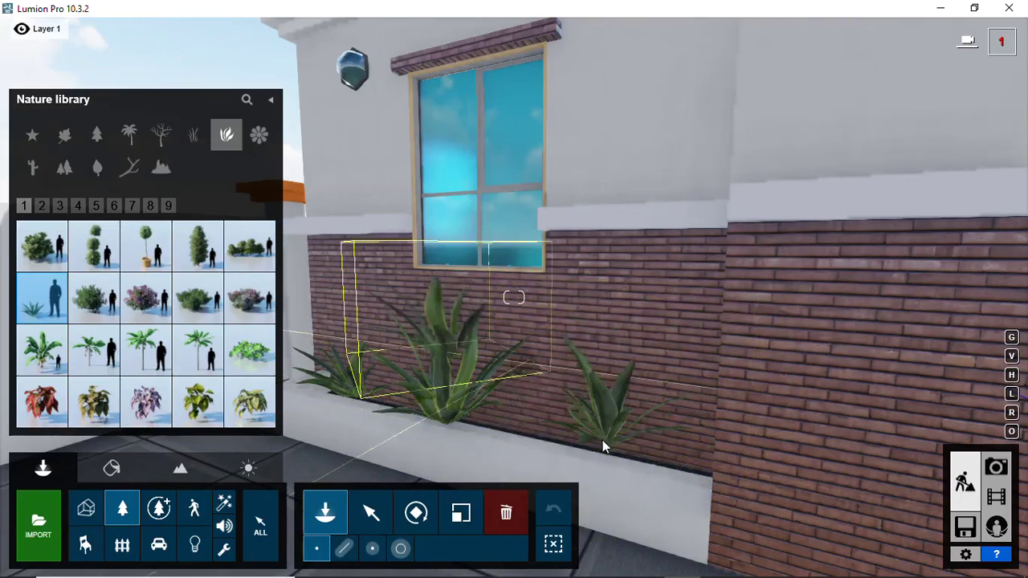
pyautogui.click(602, 440)
pyautogui.click(605, 450)
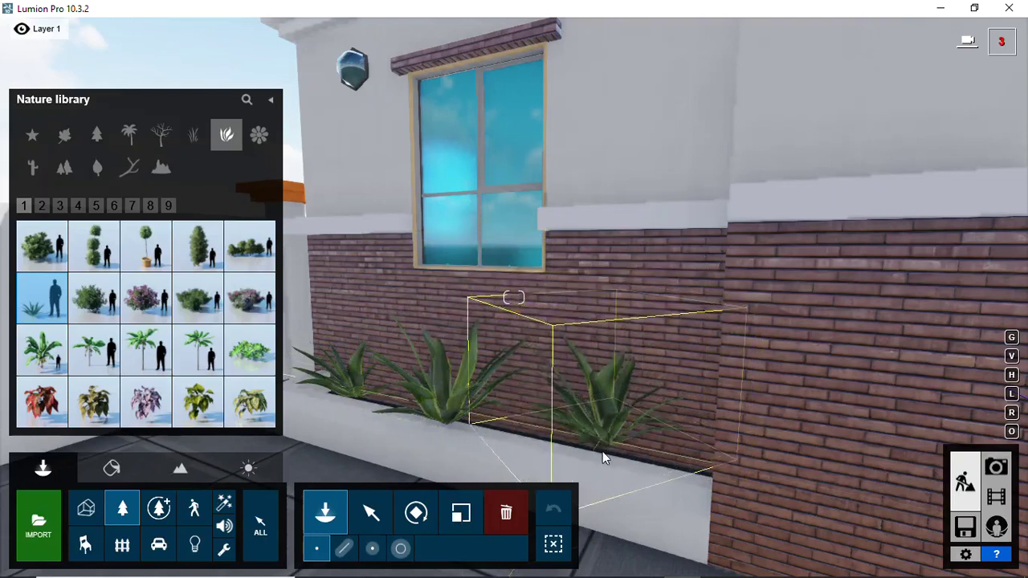
pyautogui.click(603, 452)
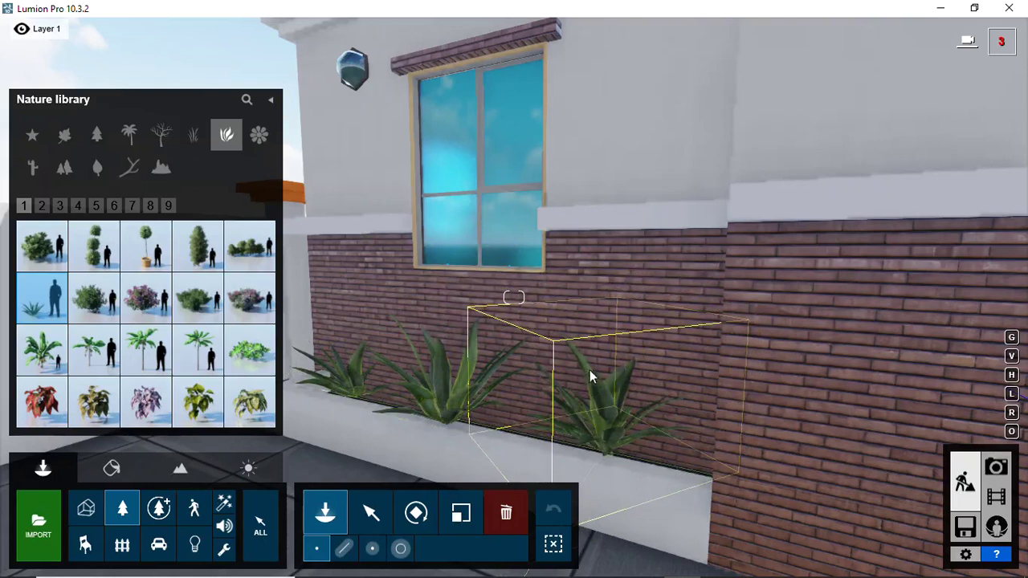
pyautogui.moveTo(40, 29)
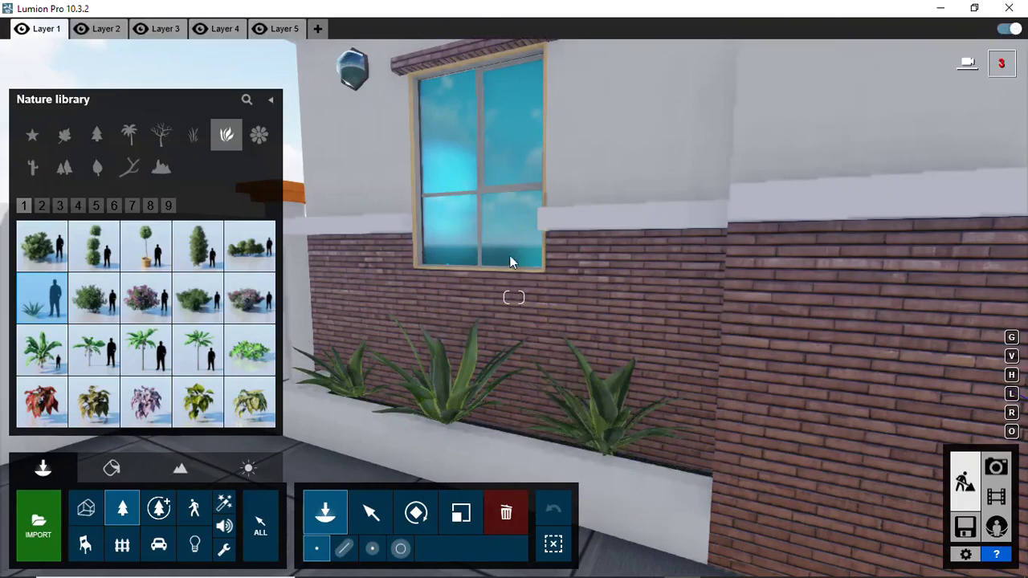
# Step: Back the camera away from the planter until the whole bungalow front is visible
pyautogui.press('s')
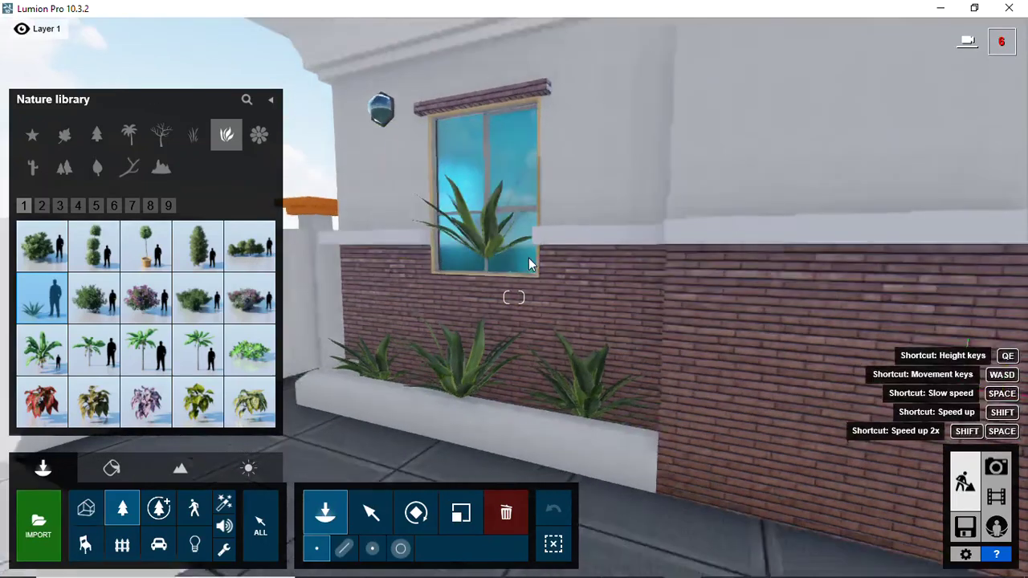
pyautogui.press('s')
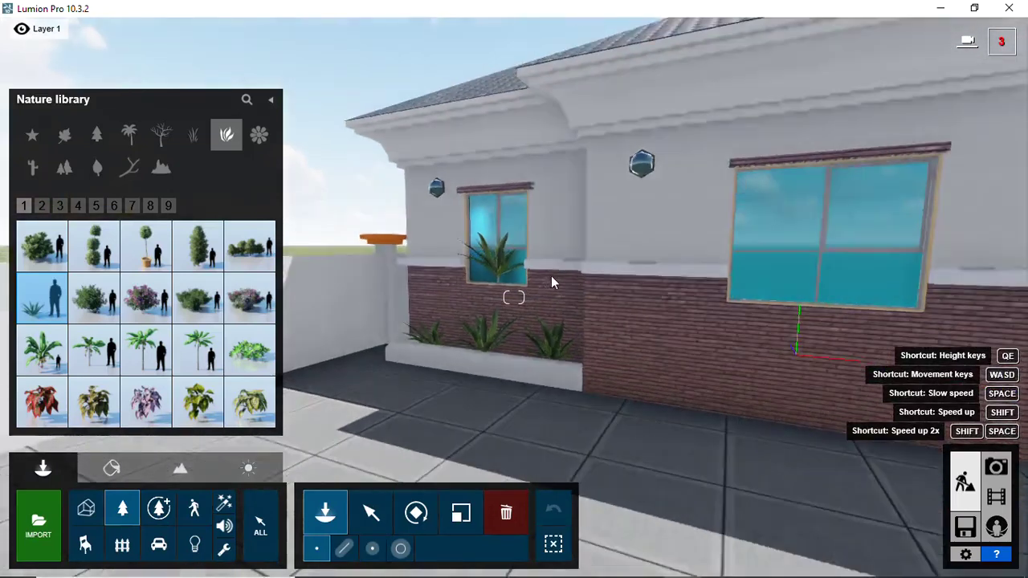
pyautogui.press('s')
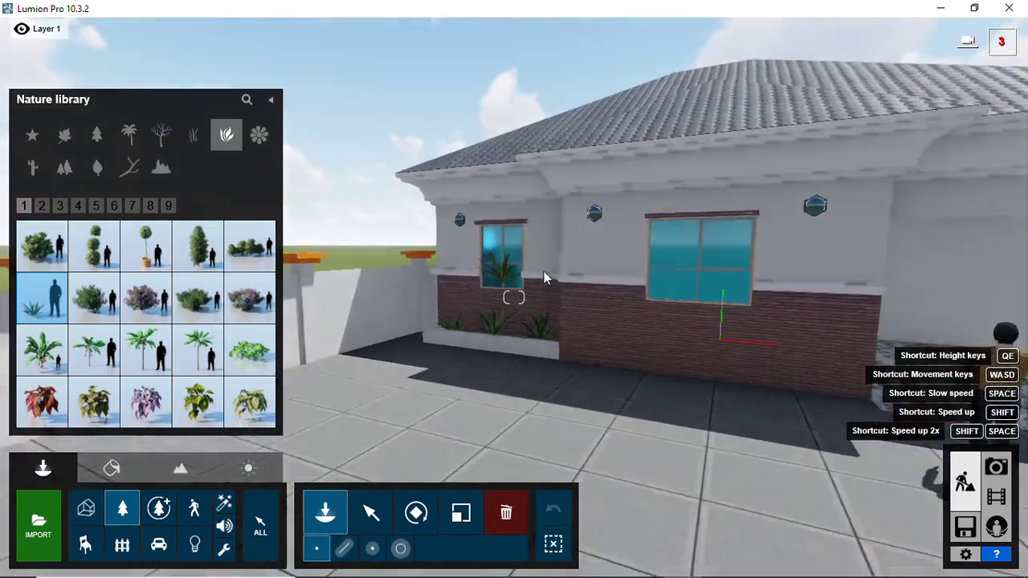
pyautogui.press('s')
pyautogui.press('s')
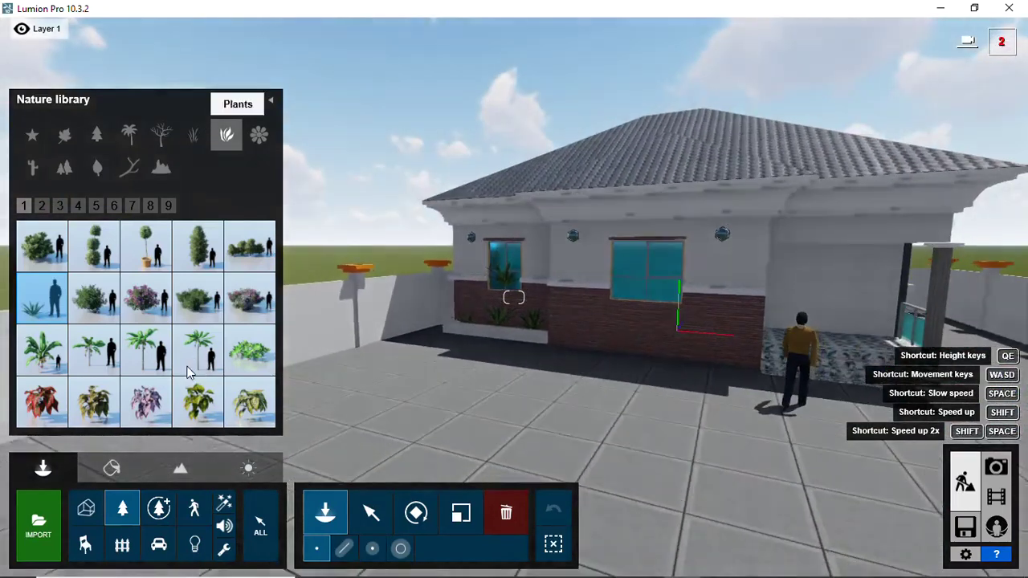
pyautogui.press('s')
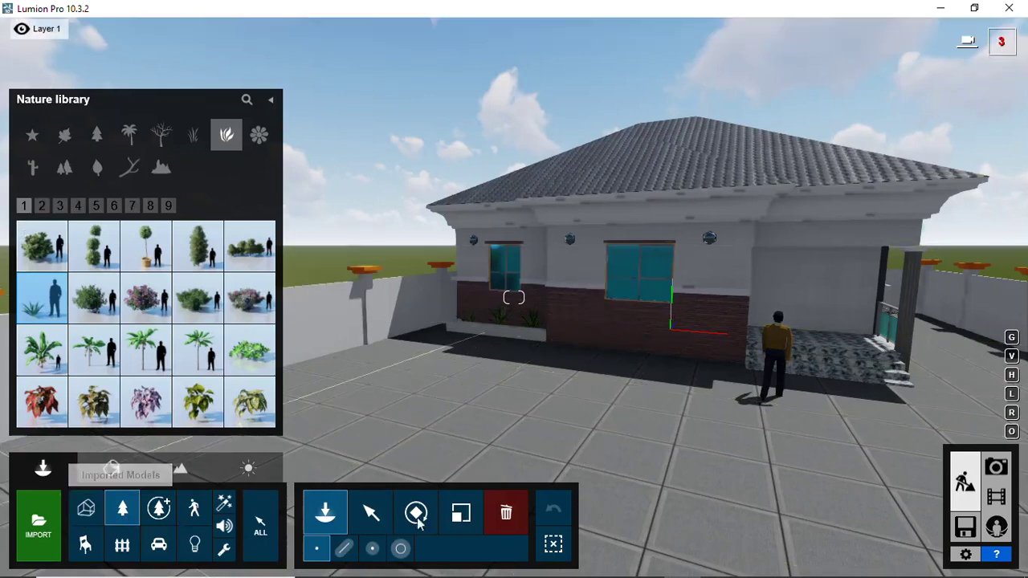
# Step: Select the placed American Aloe and pull the view back over the courtyard and white car
pyautogui.click(372, 514)
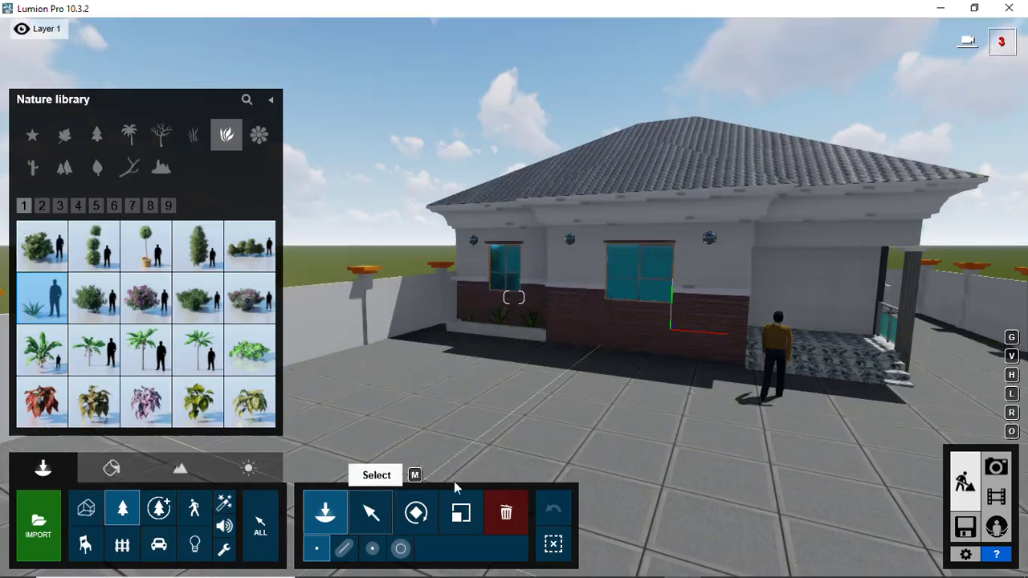
pyautogui.click(537, 331)
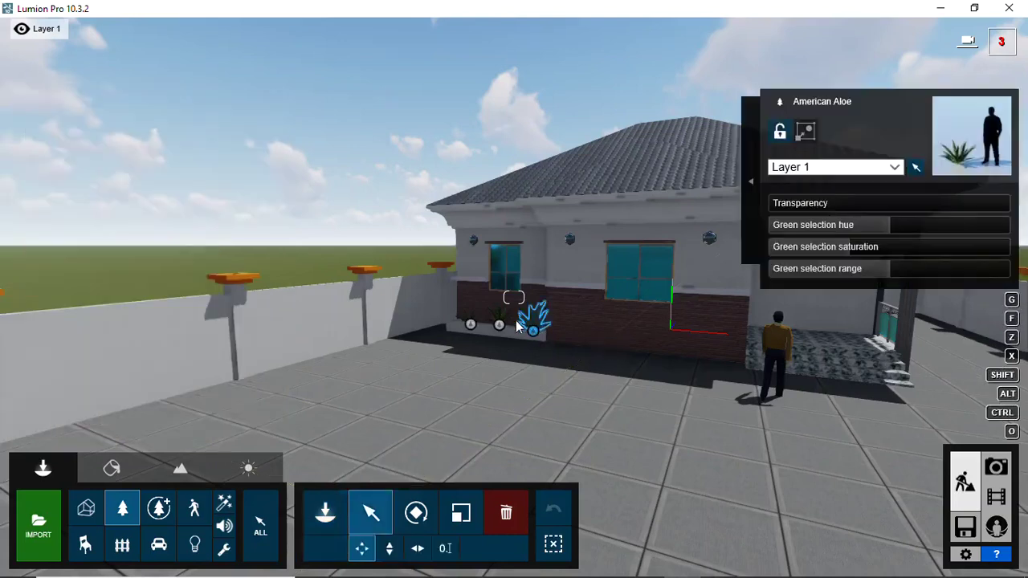
pyautogui.scroll(-3, 613, 346)
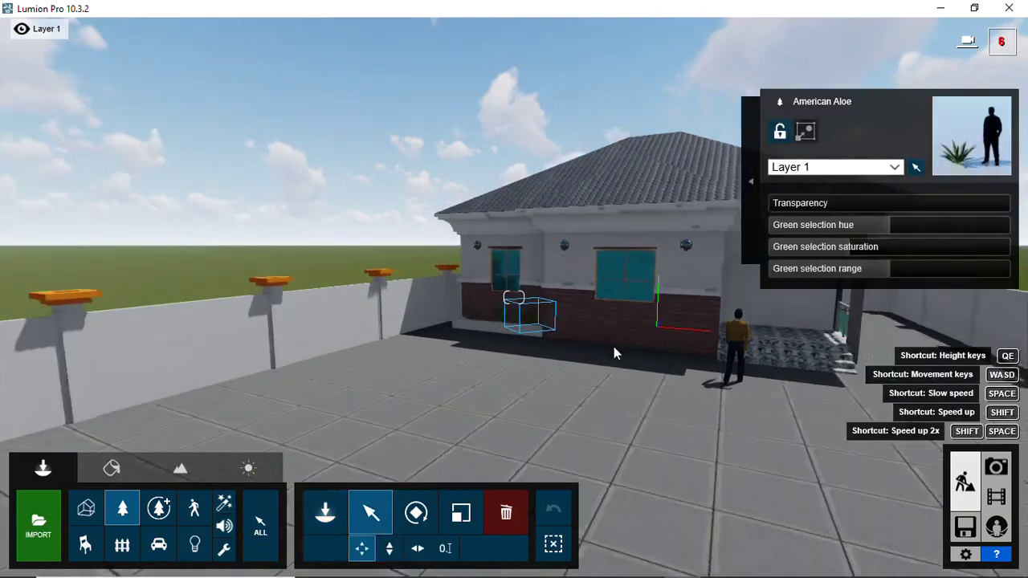
pyautogui.scroll(-5, 430, 320)
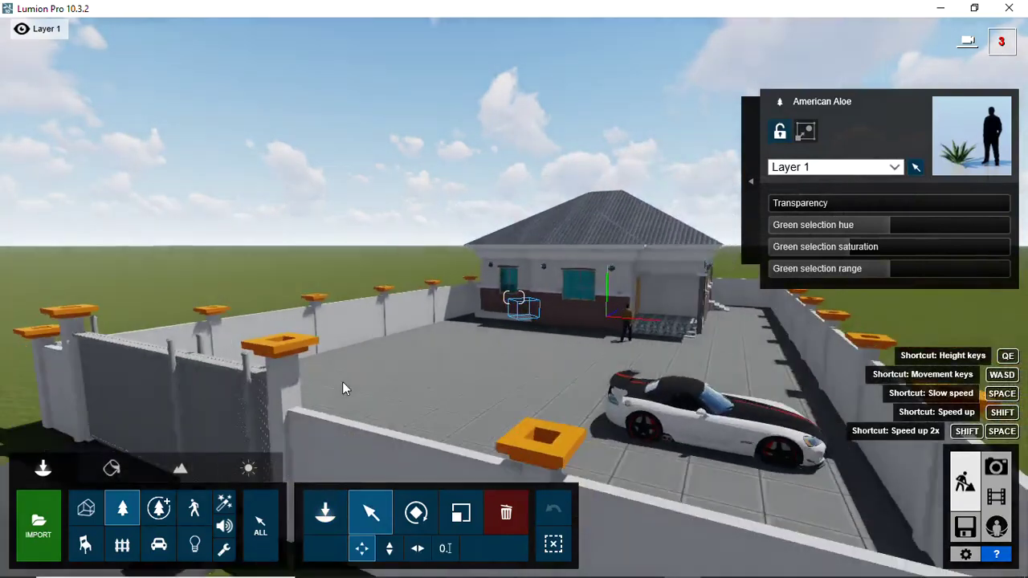
pyautogui.scroll(-3, 342, 382)
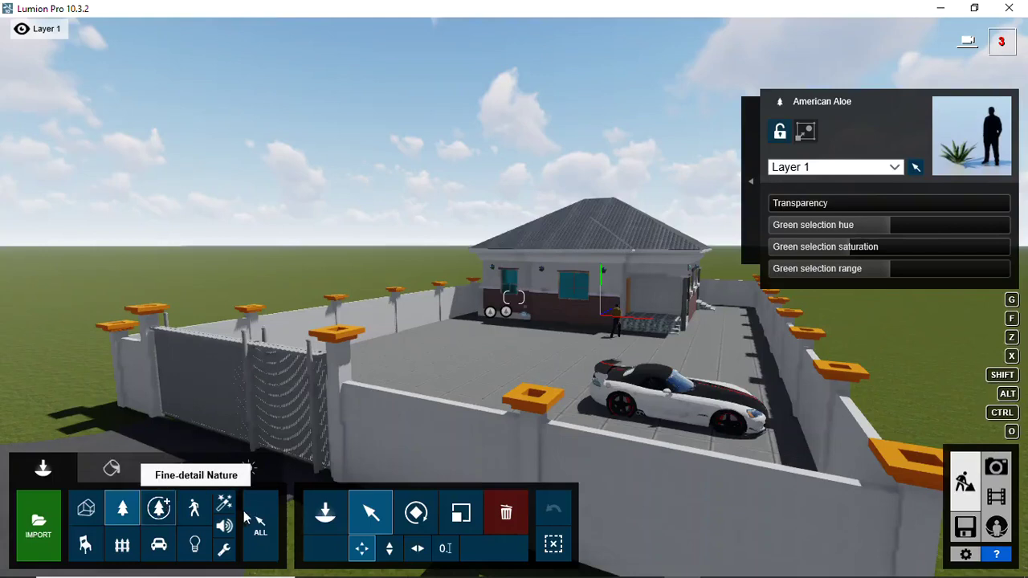
# Step: Place a potted BoxwoodTopiary beside the porch
pyautogui.click(342, 488)
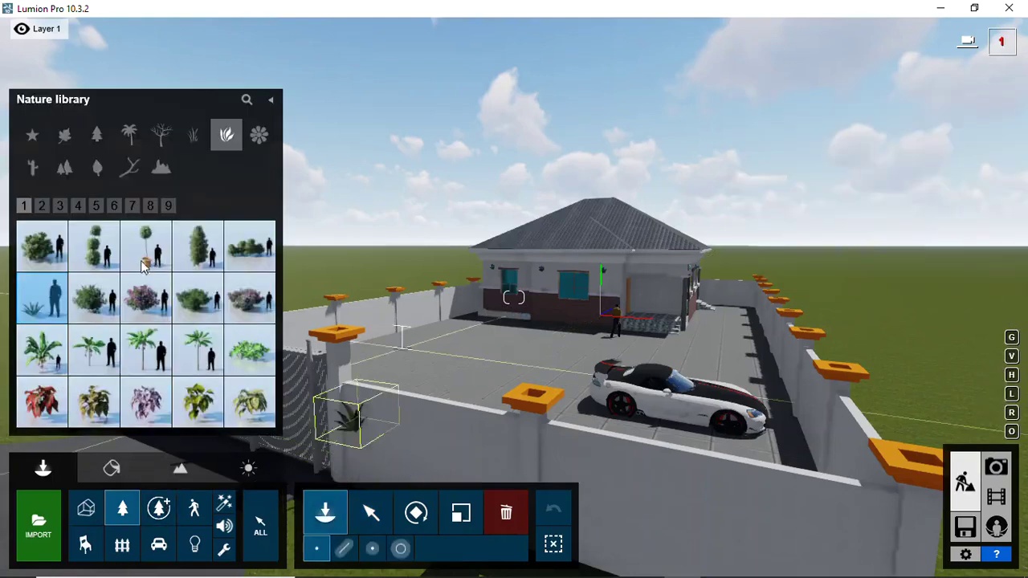
pyautogui.moveTo(145, 246)
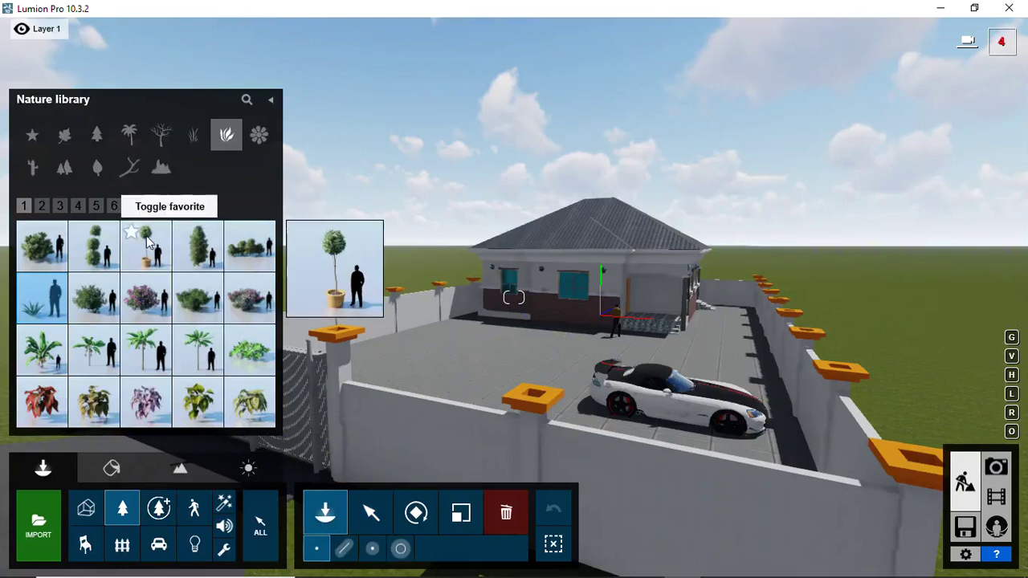
pyautogui.click(655, 334)
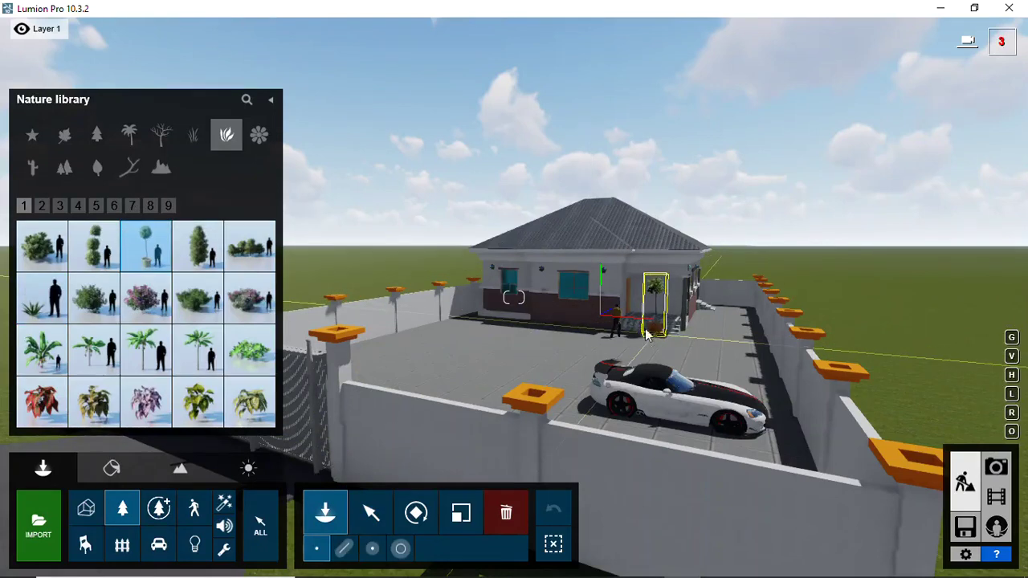
pyautogui.moveTo(641, 336); pyautogui.dragTo(685, 338)
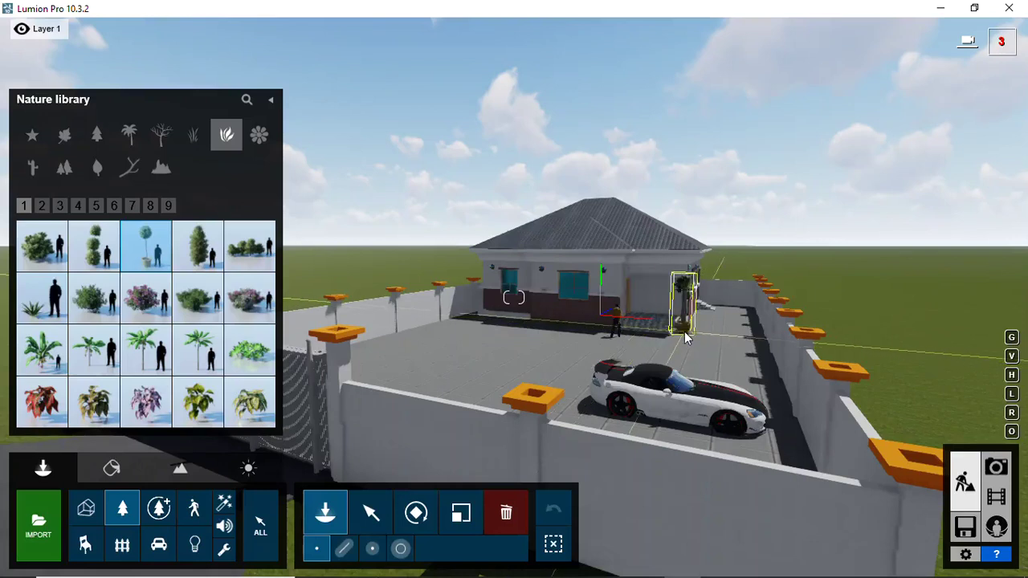
pyautogui.press('w')
pyautogui.press('w')
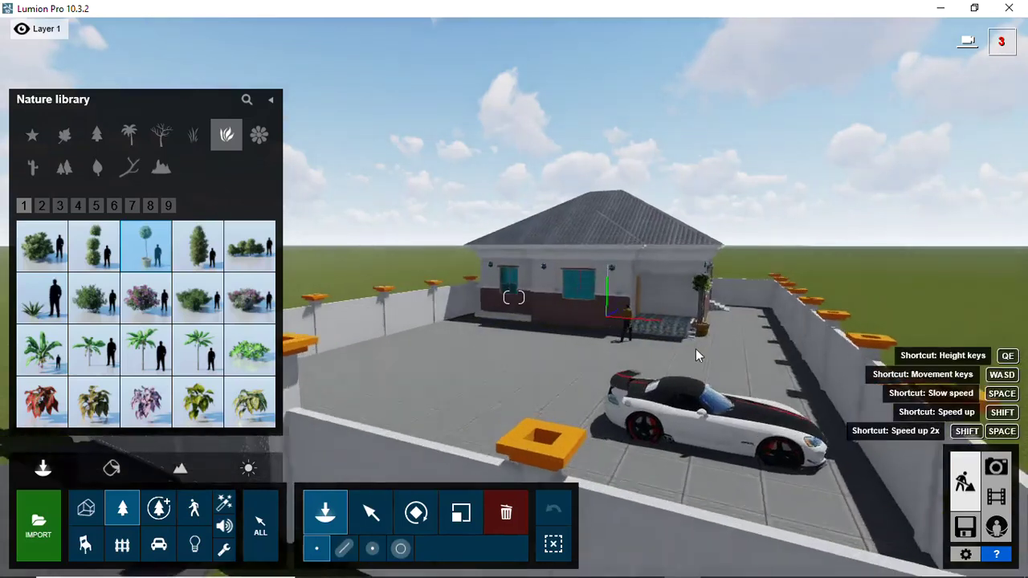
pyautogui.press('w')
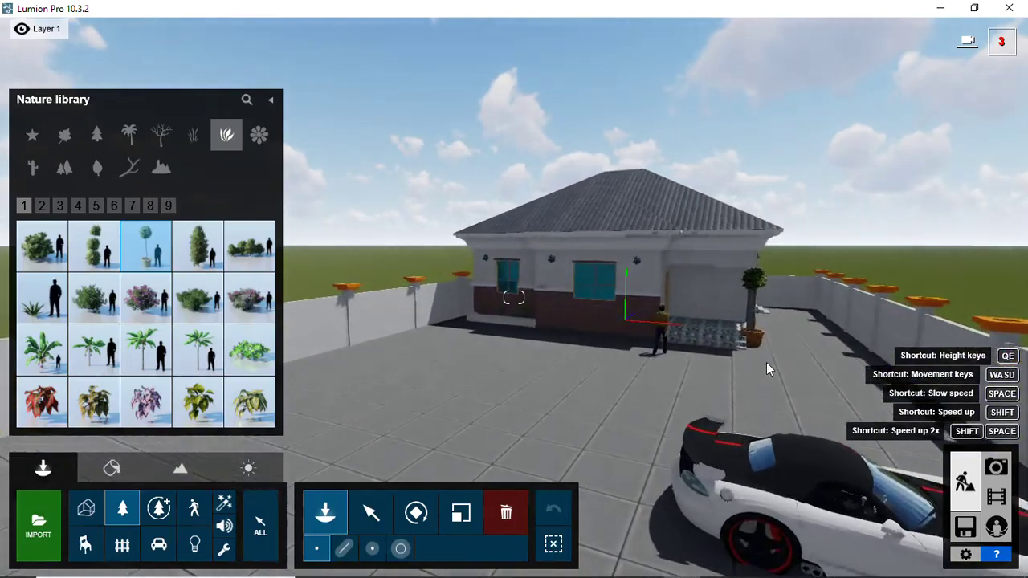
pyautogui.click(653, 353)
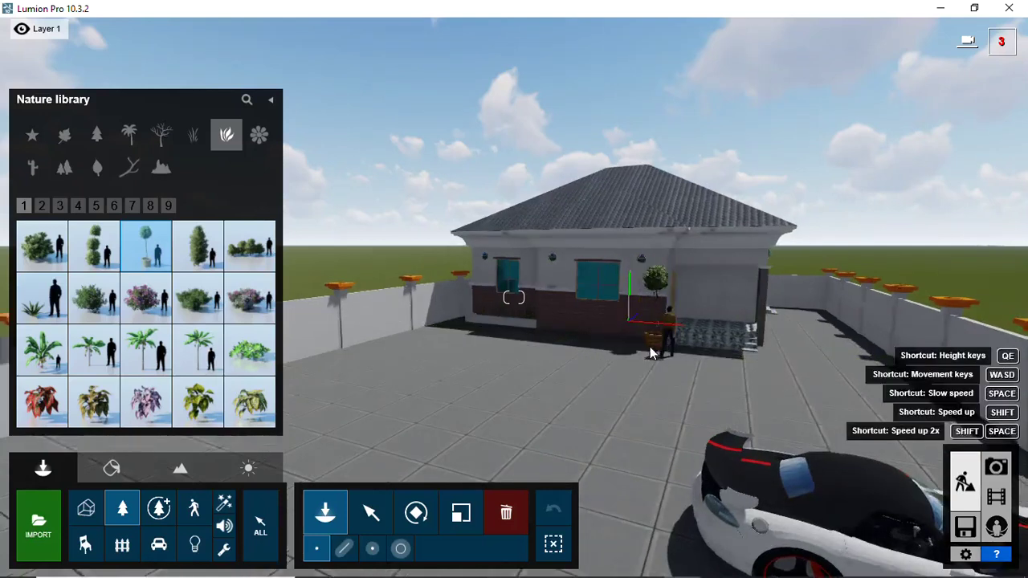
# Step: Push the topiary against the brick wall, trying and undoing a bushier replacement plant
pyautogui.press('w')
pyautogui.press('w')
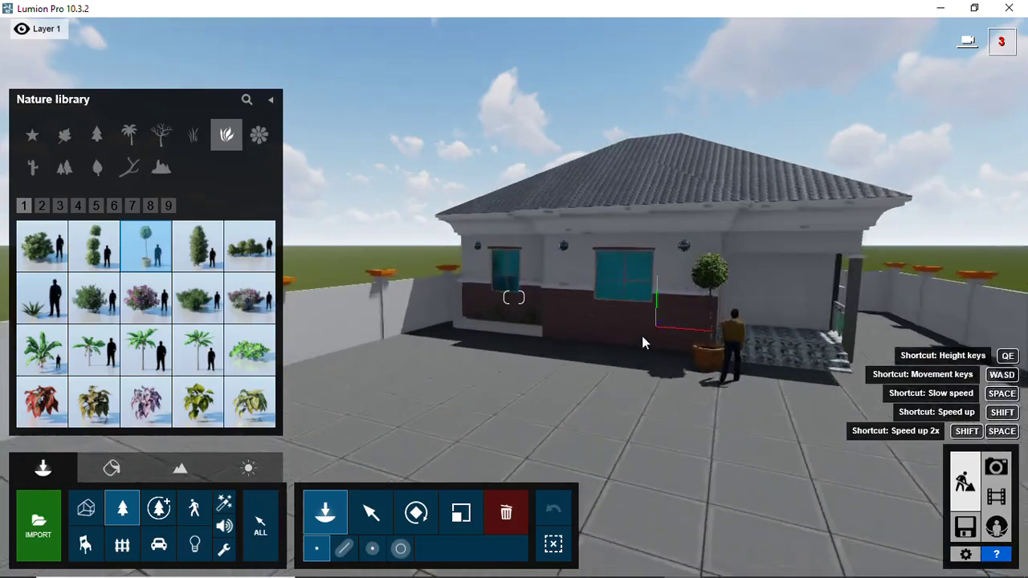
pyautogui.press('w')
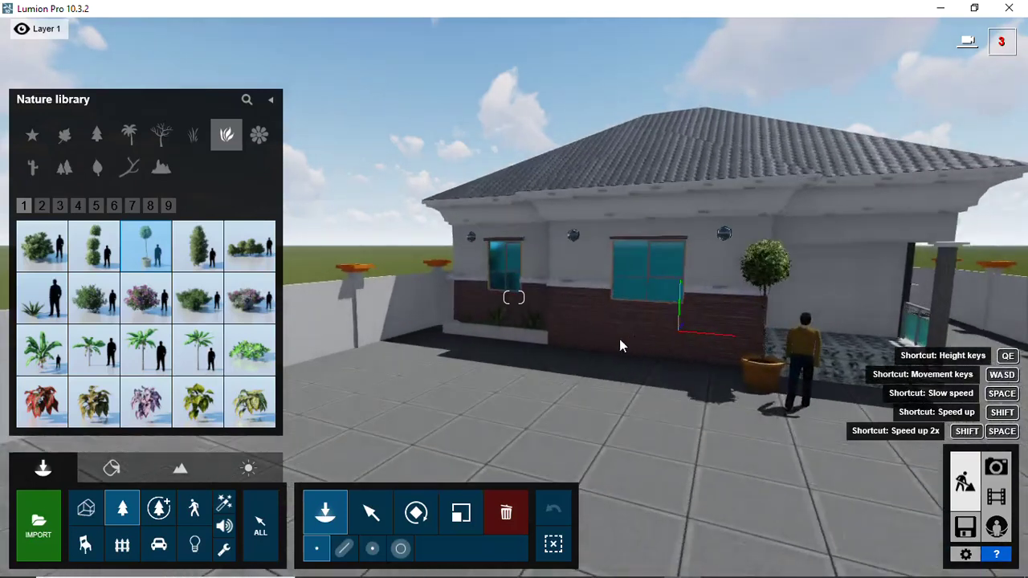
pyautogui.press('s')
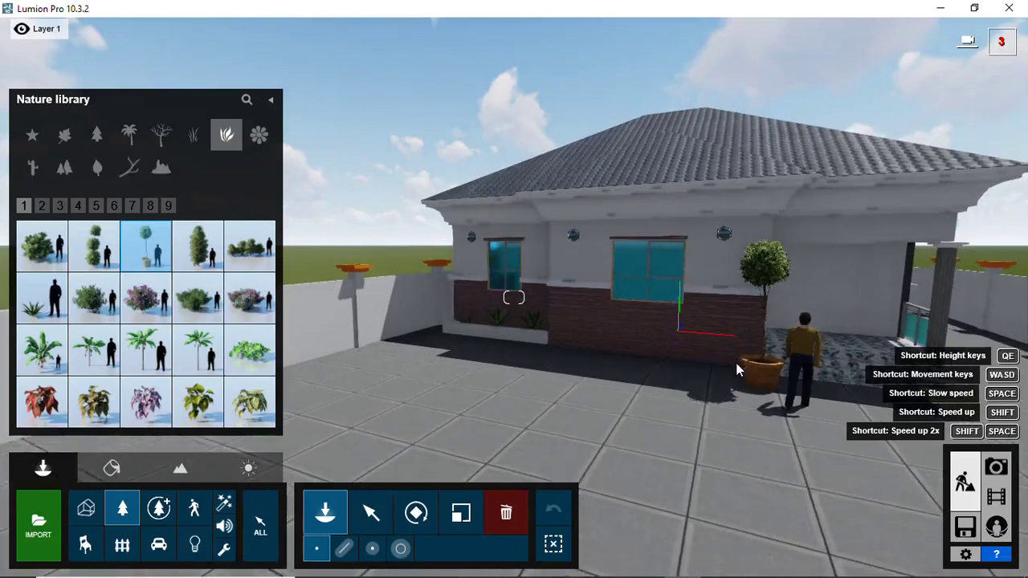
pyautogui.press('s')
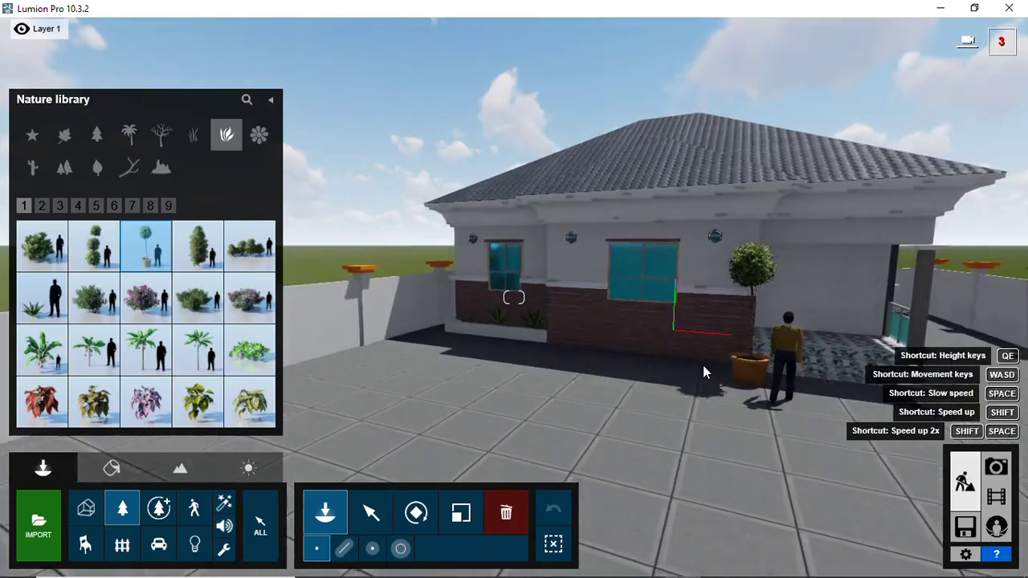
pyautogui.moveTo(747, 367)
pyautogui.mouseDown()
pyautogui.moveTo(699, 365)
pyautogui.moveTo(714, 371)
pyautogui.mouseUp()
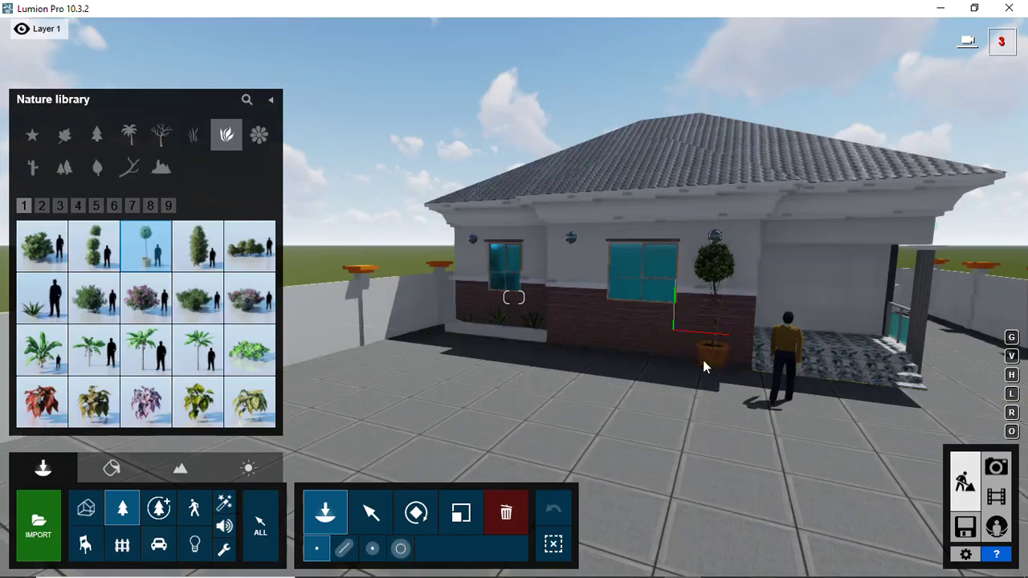
pyautogui.click(703, 360)
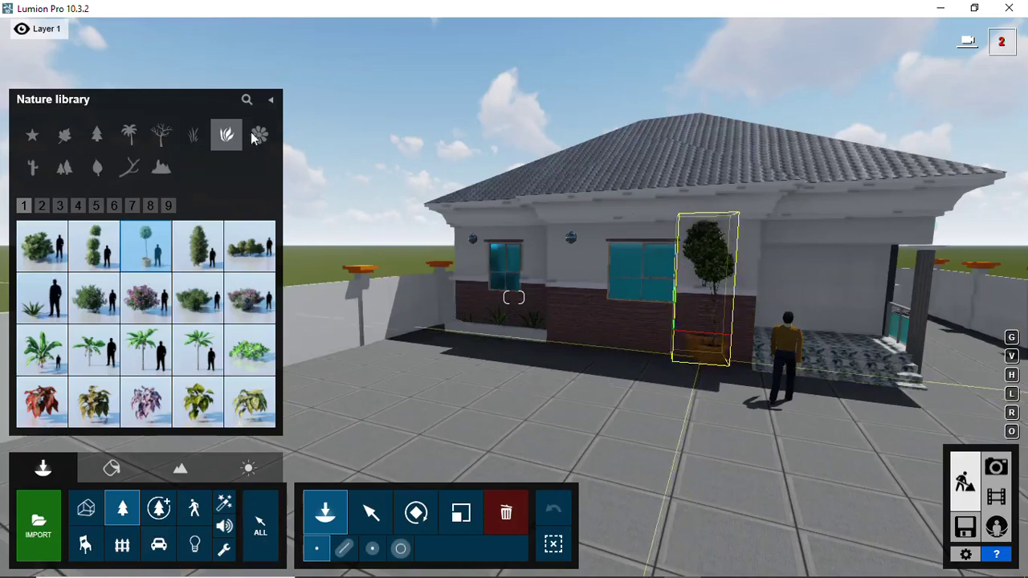
pyautogui.click(554, 508)
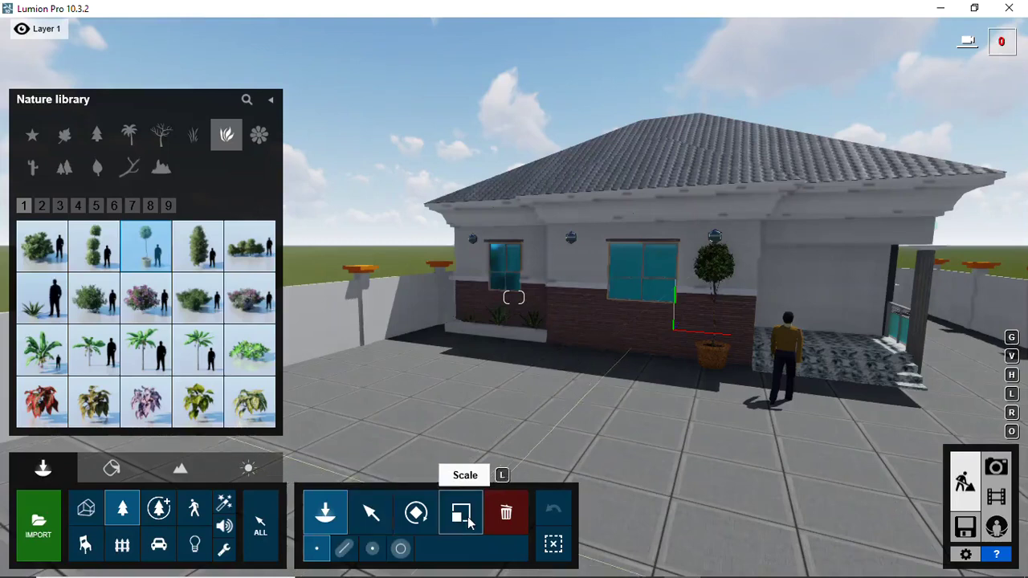
# Step: Shrink the BoxwoodTopiary 2 RT by the porch to a much smaller size
pyautogui.keyDown('ctrl'); pyautogui.click(717, 353); pyautogui.keyUp('ctrl')
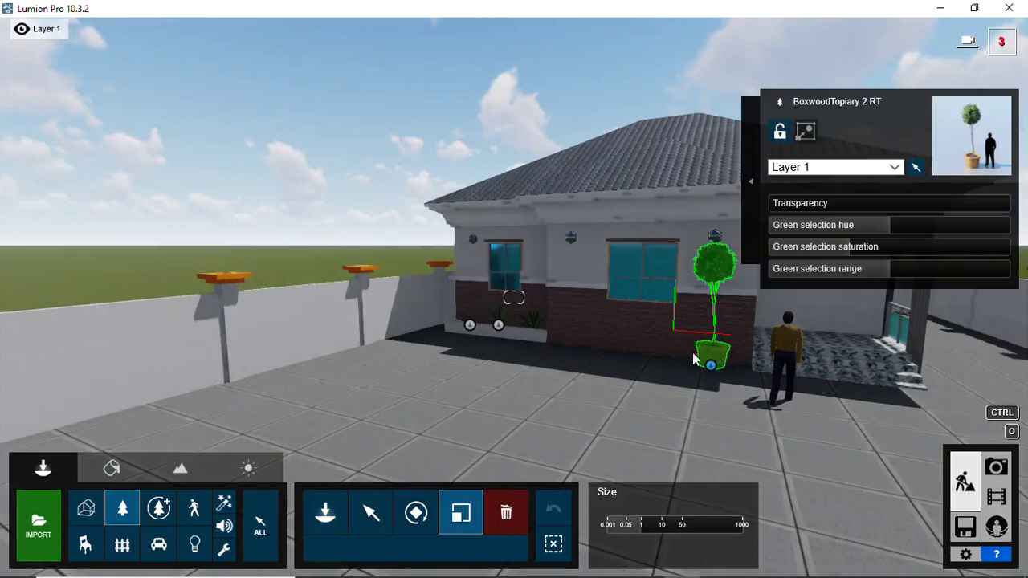
pyautogui.moveTo(640, 523); pyautogui.dragTo(630, 523)
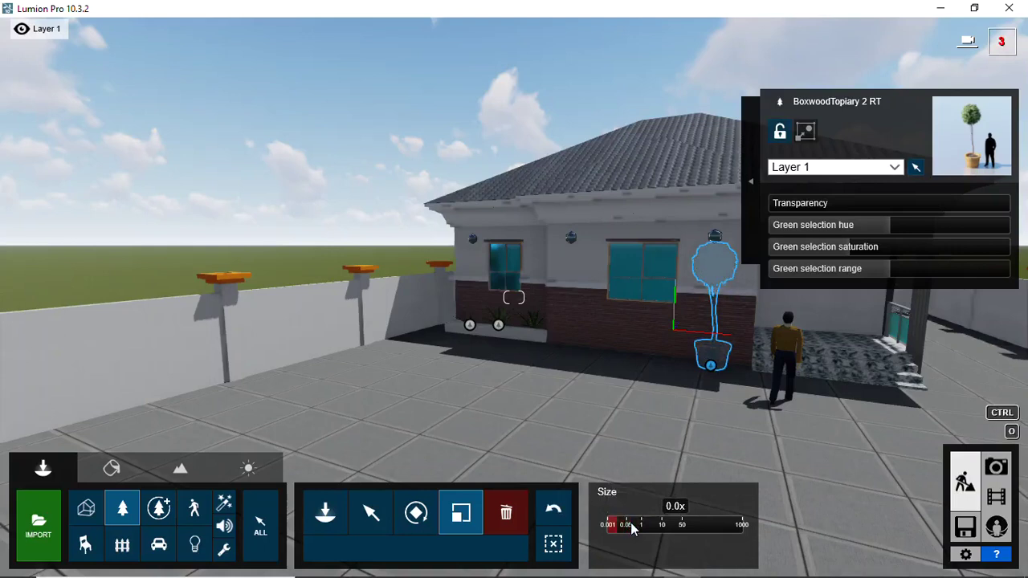
pyautogui.moveTo(630, 522)
pyautogui.mouseDown()
pyautogui.moveTo(643, 527)
pyautogui.moveTo(634, 526)
pyautogui.mouseUp()
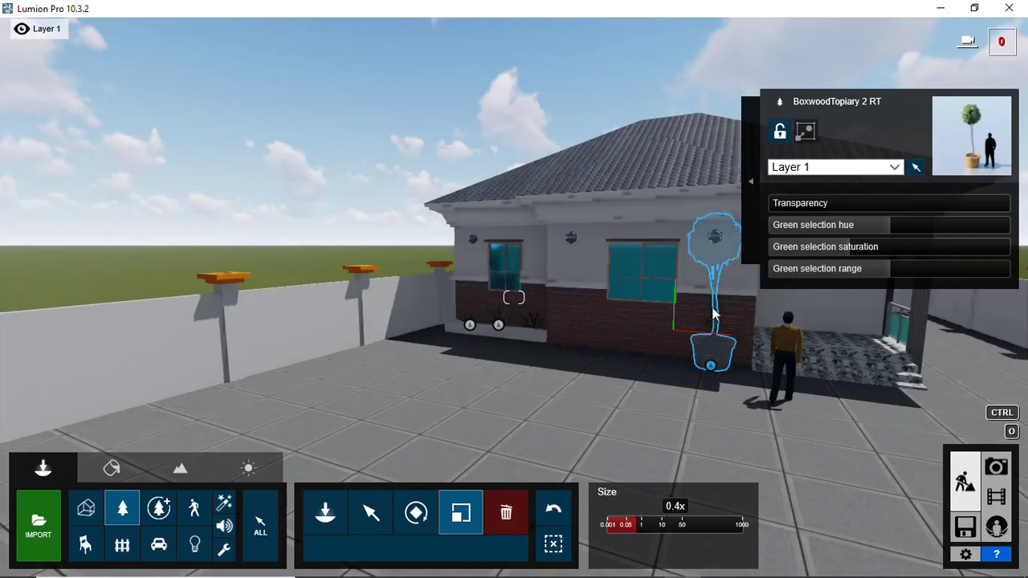
pyautogui.moveTo(712, 313); pyautogui.dragTo(712, 368)
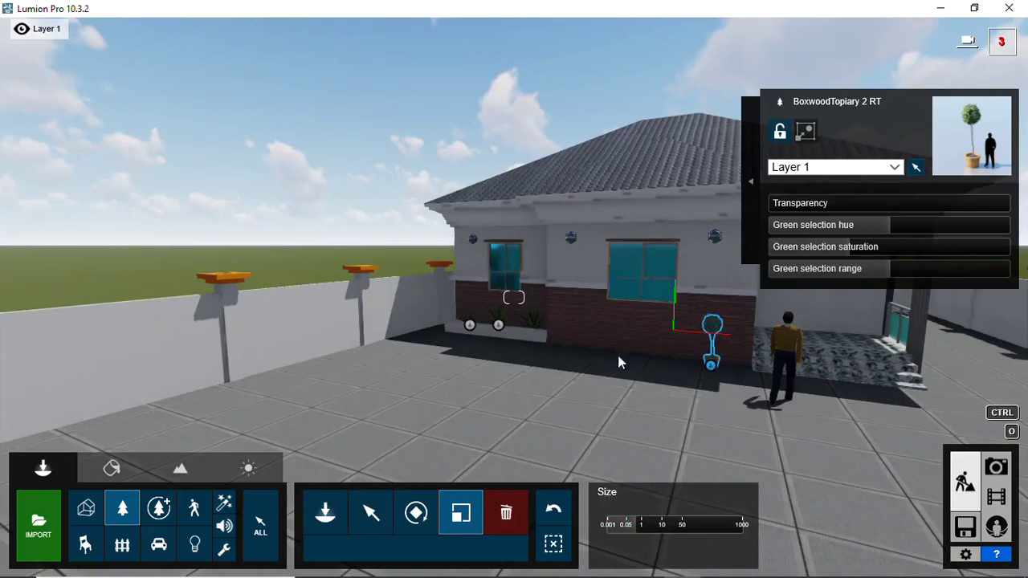
# Step: Fly the camera back and up to show the whole compound and the road with its parked van
pyautogui.moveTo(600, 333); pyautogui.dragTo(706, 389, button='right')
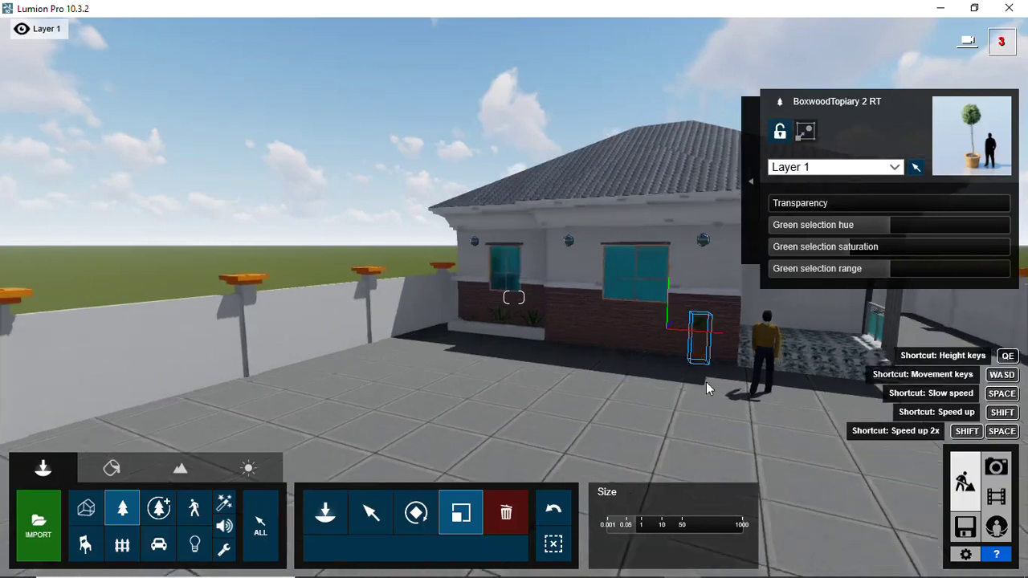
pyautogui.press('s')
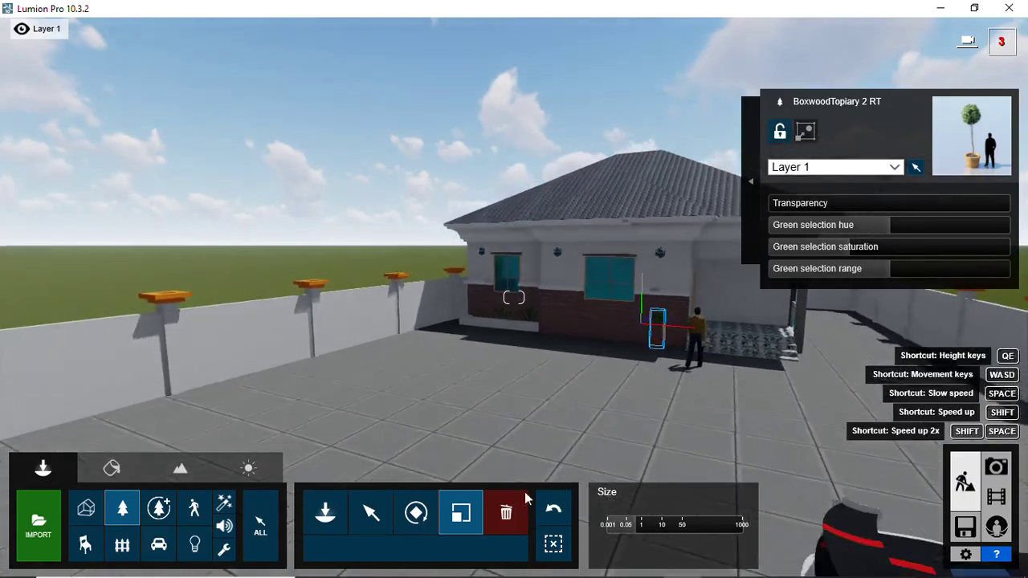
pyautogui.press('d')
pyautogui.hotkey('ctrl', 'z')
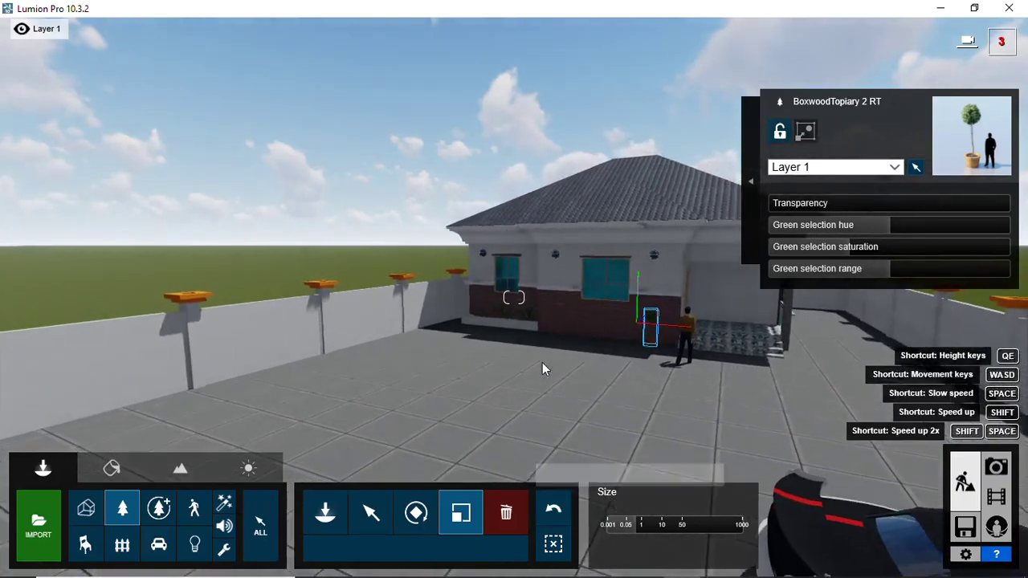
pyautogui.press('s')
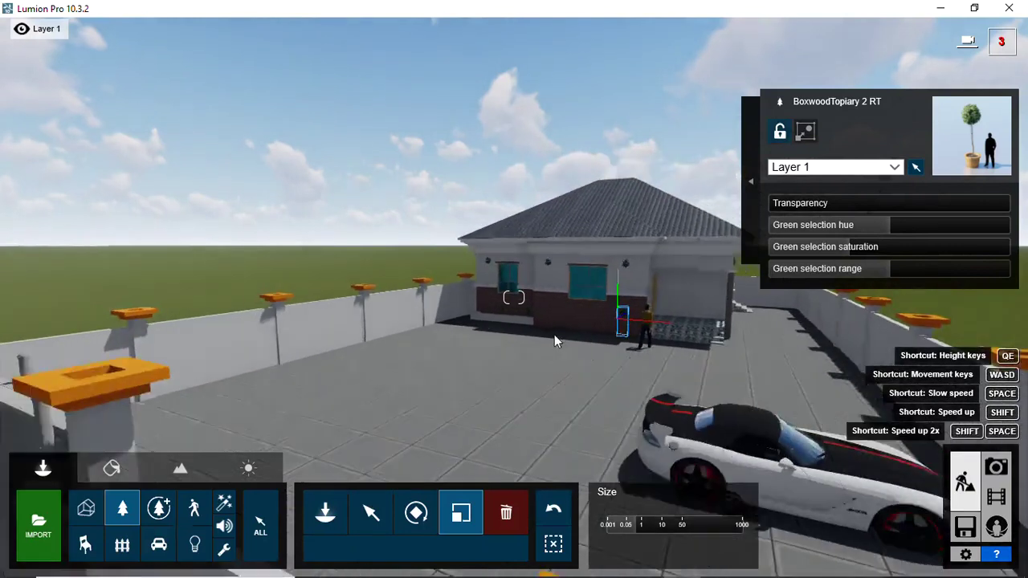
pyautogui.press('s')
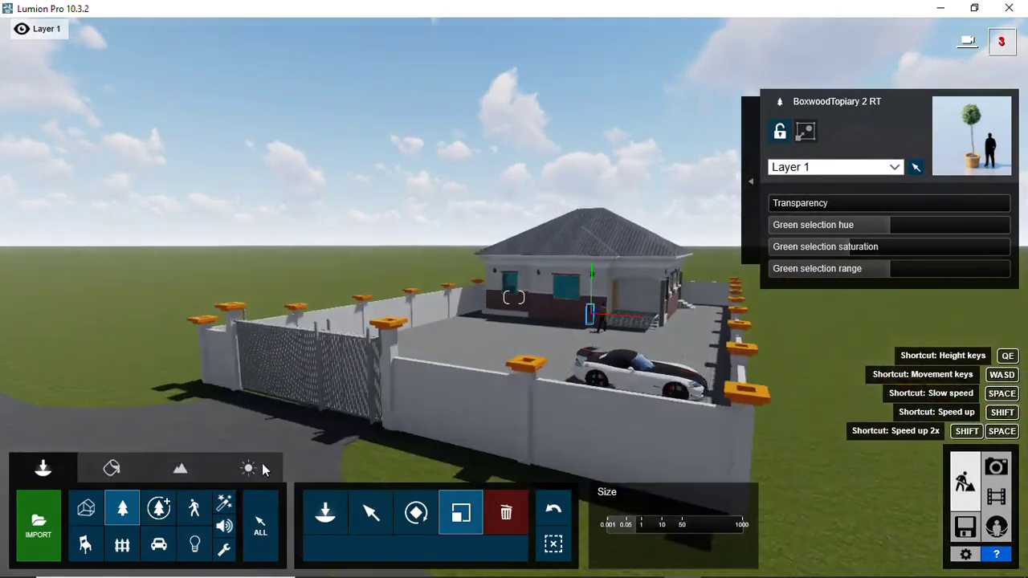
pyautogui.press('s')
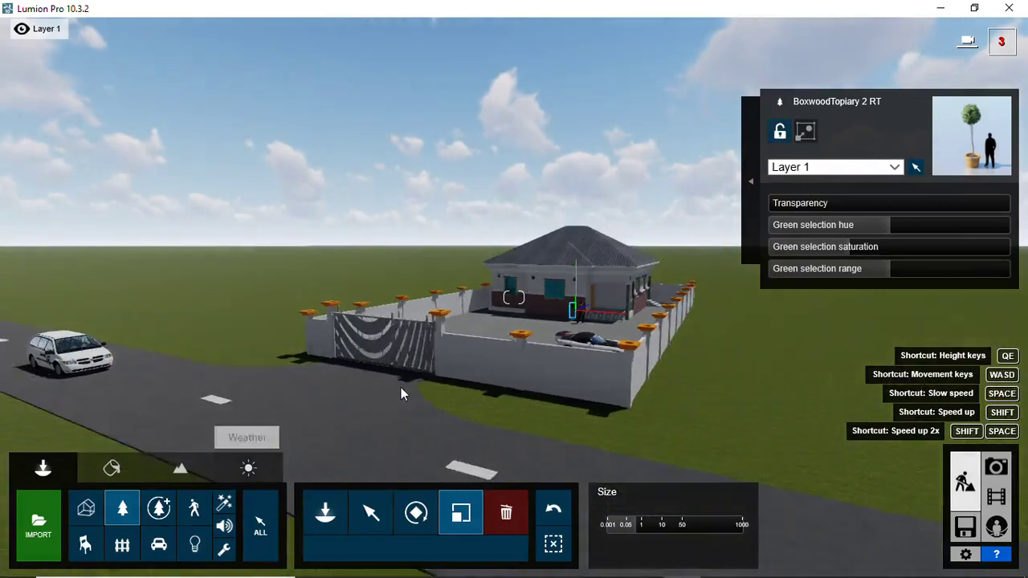
pyautogui.press('s')
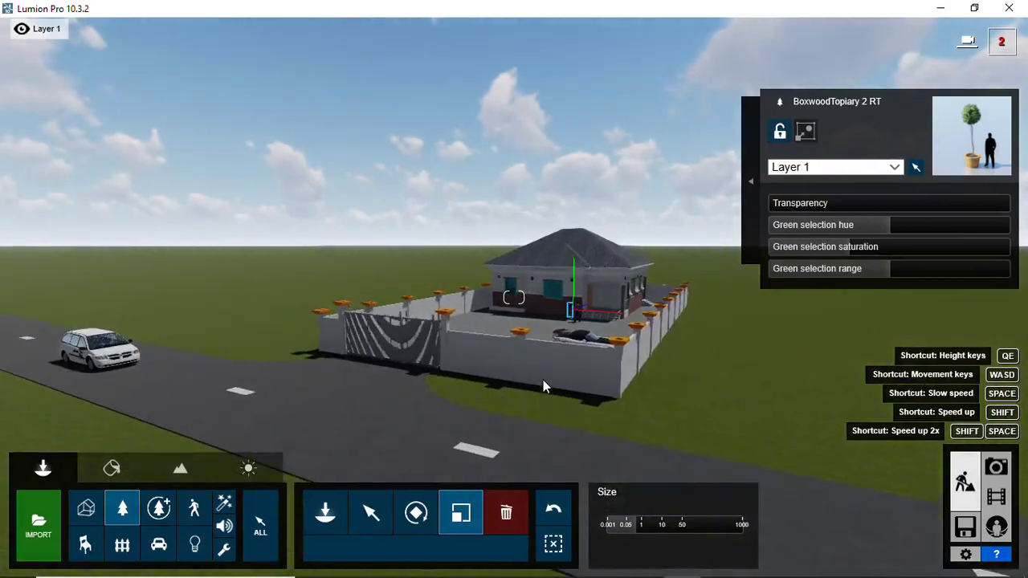
pyautogui.press('w')
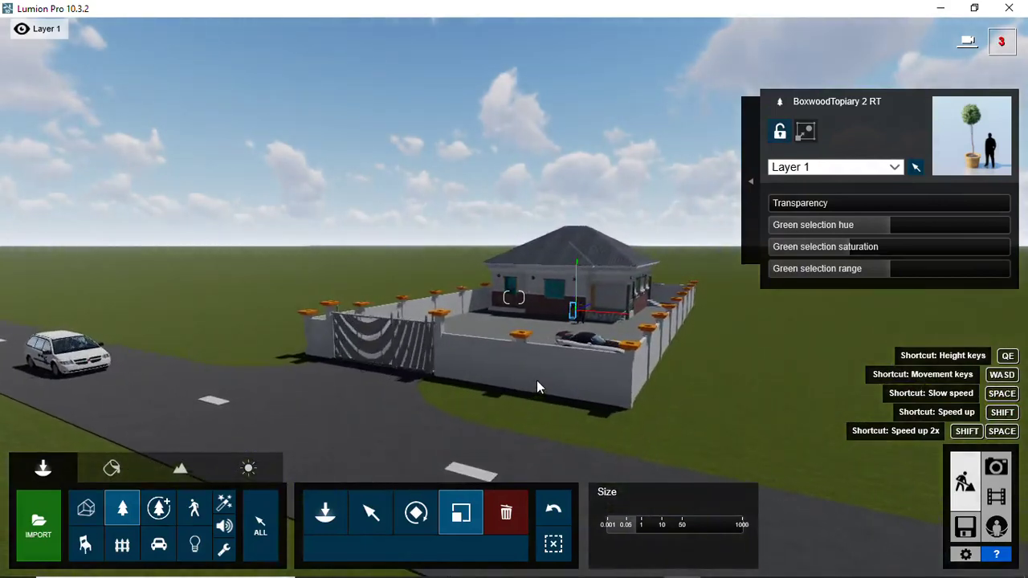
pyautogui.press('w')
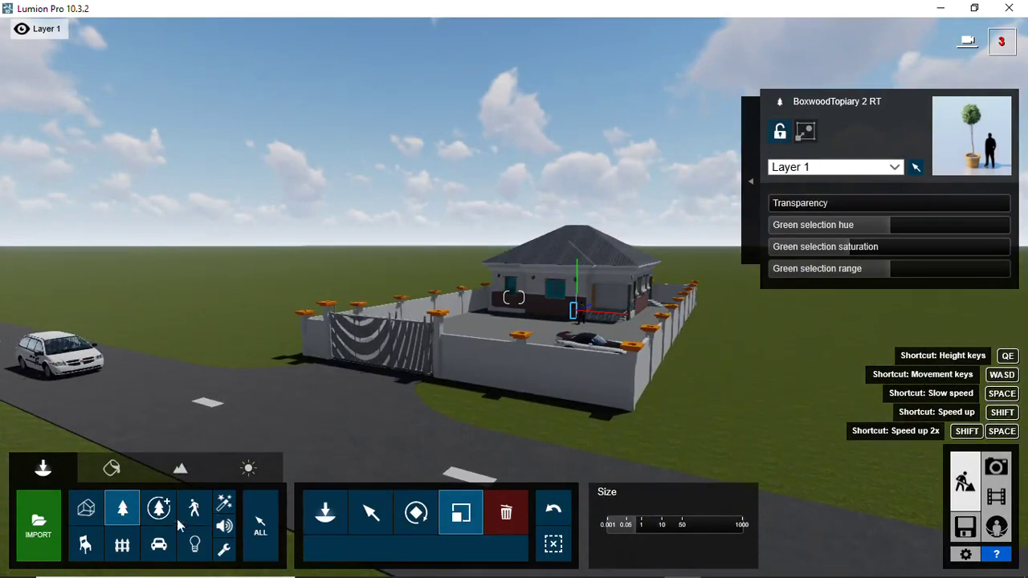
pyautogui.click(125, 517)
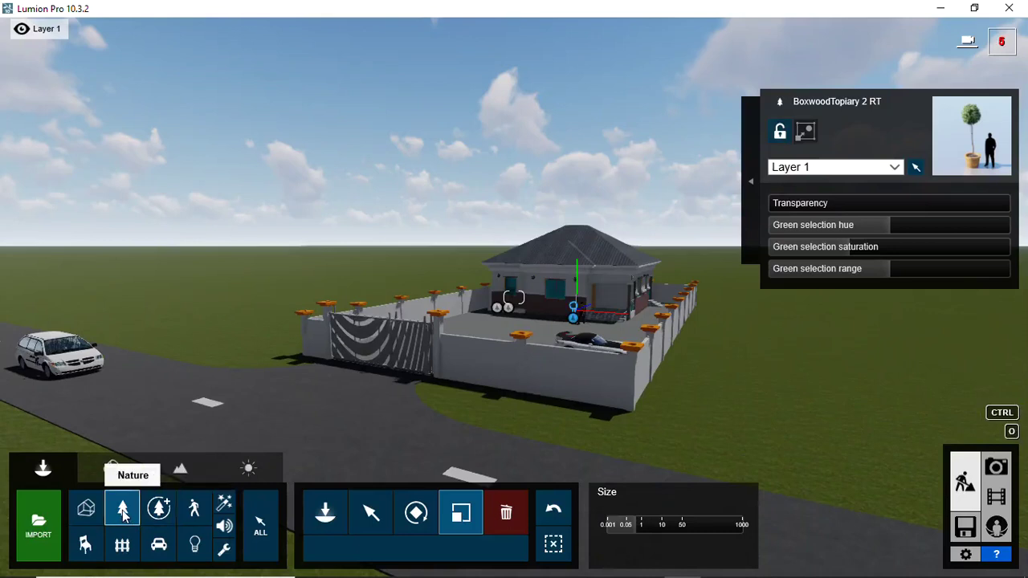
# Step: Switch to Place mode so the Nature library's plant list is shown
pyautogui.click(325, 518)
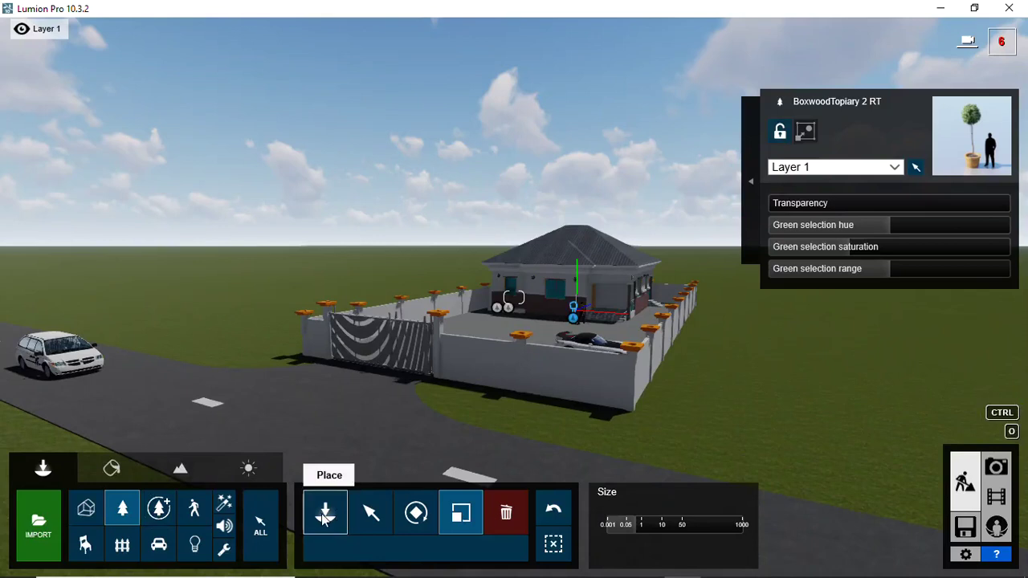
pyautogui.click(325, 518)
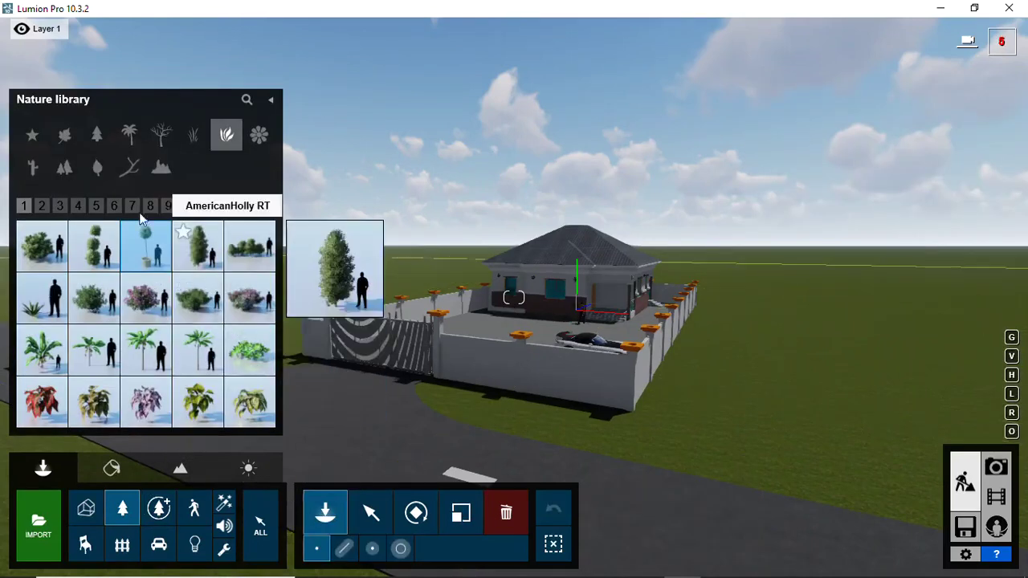
# Step: Place a tall palm from the Palm category on the grass outside the front wall by the road
pyautogui.click(128, 135)
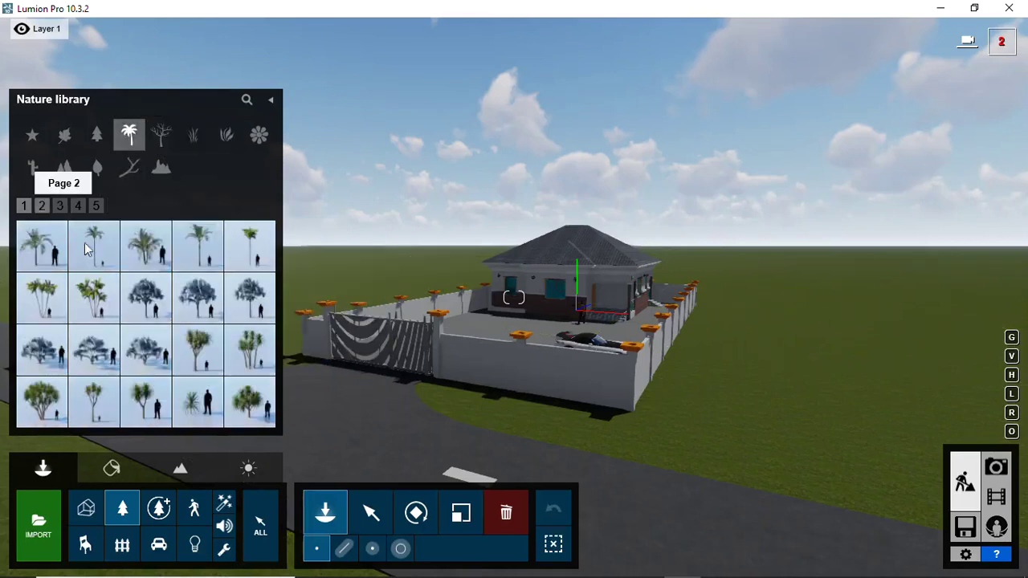
pyautogui.click(249, 252)
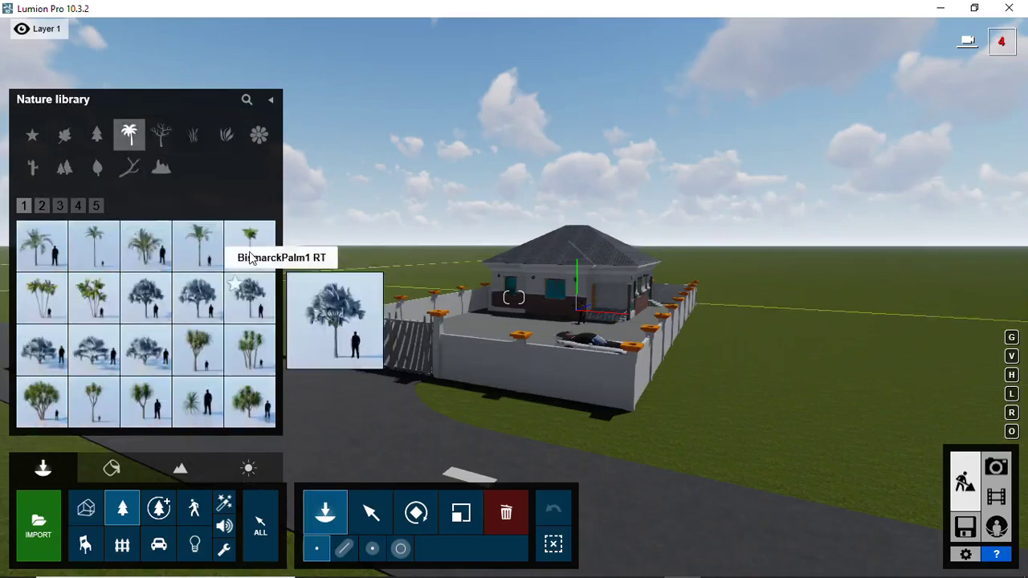
pyautogui.click(472, 380)
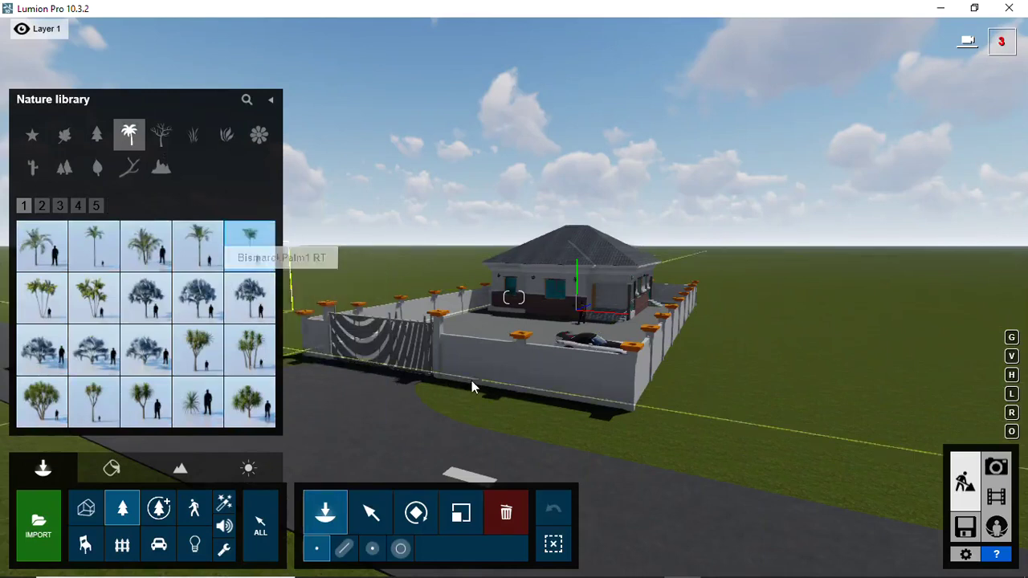
pyautogui.moveTo(490, 391); pyautogui.dragTo(457, 395)
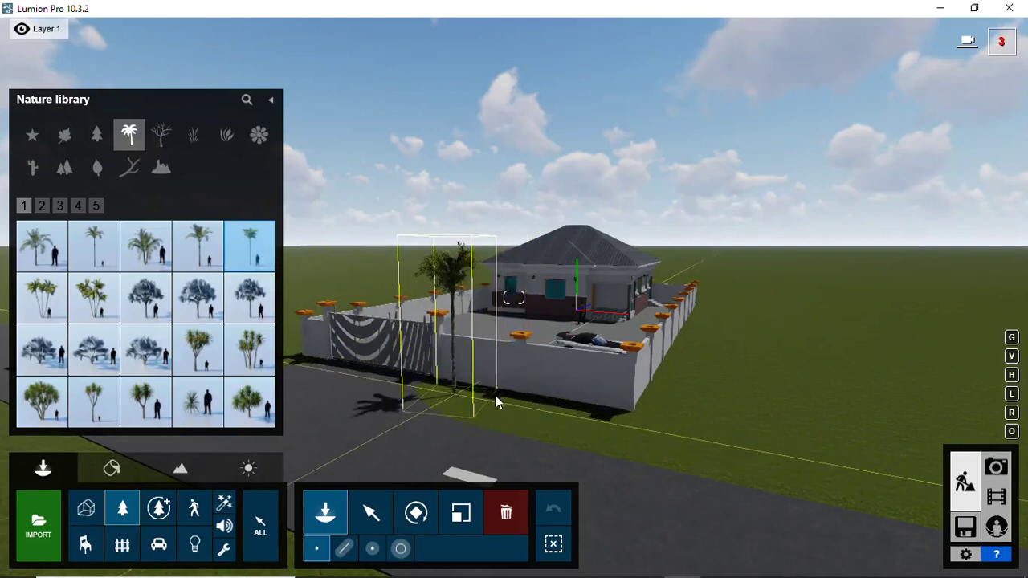
pyautogui.moveTo(499, 396); pyautogui.dragTo(618, 425)
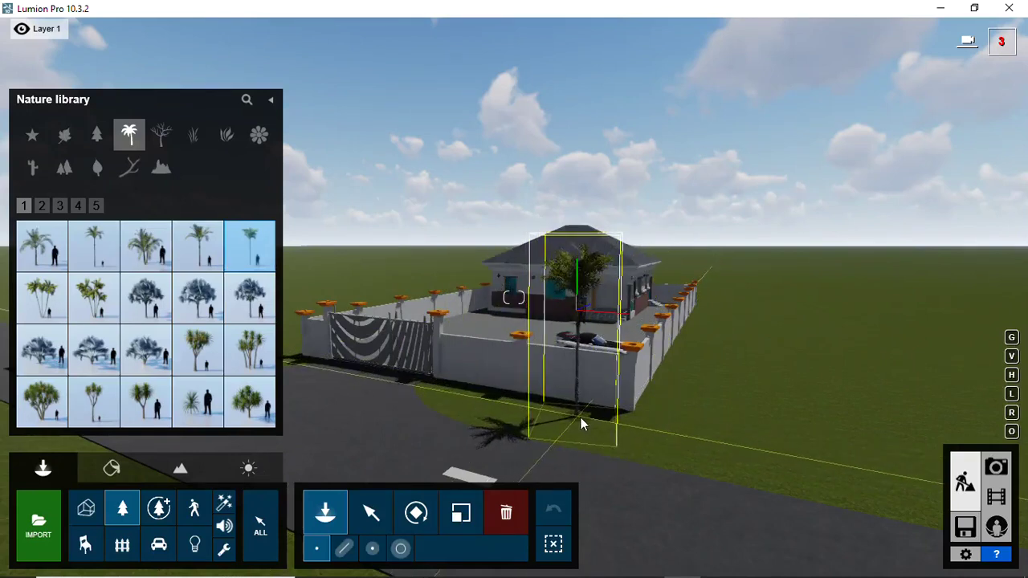
pyautogui.click(580, 417)
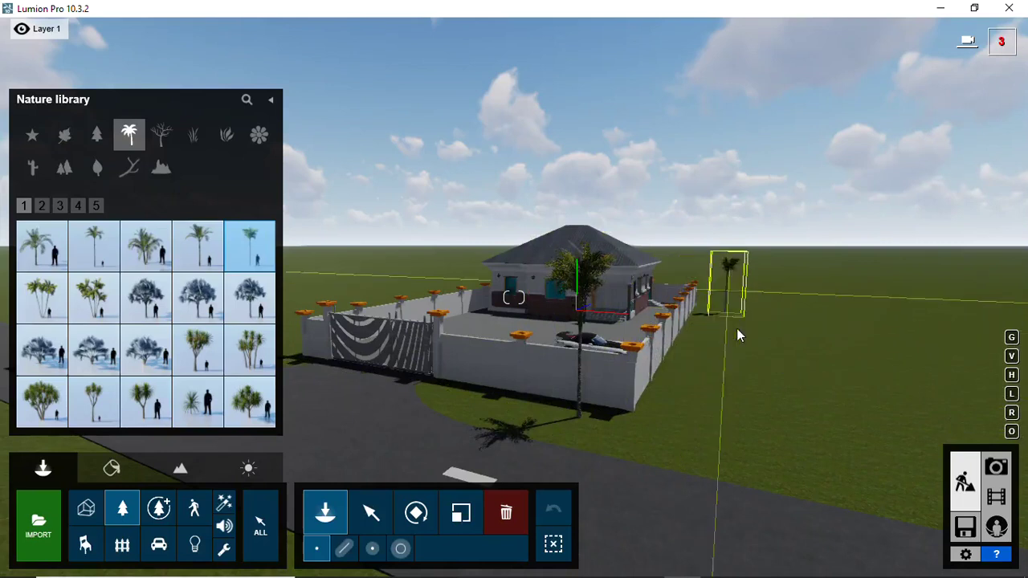
pyautogui.click(736, 329)
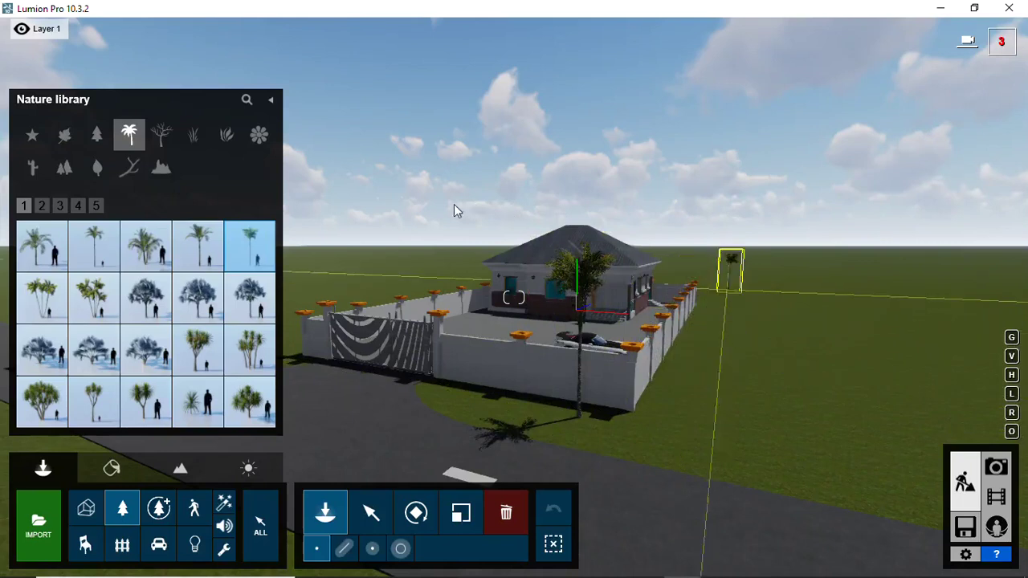
pyautogui.click(435, 271)
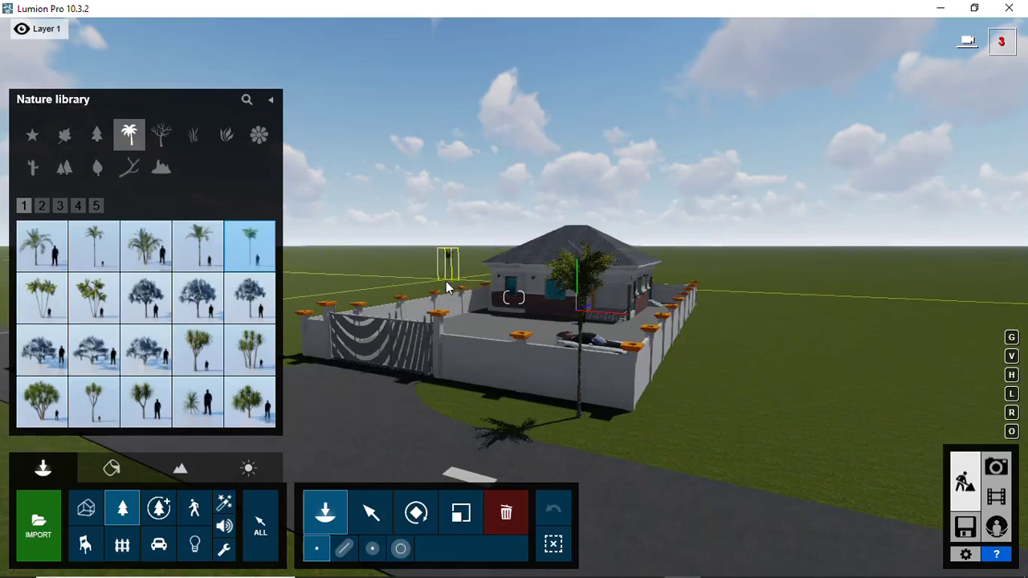
pyautogui.click(338, 256)
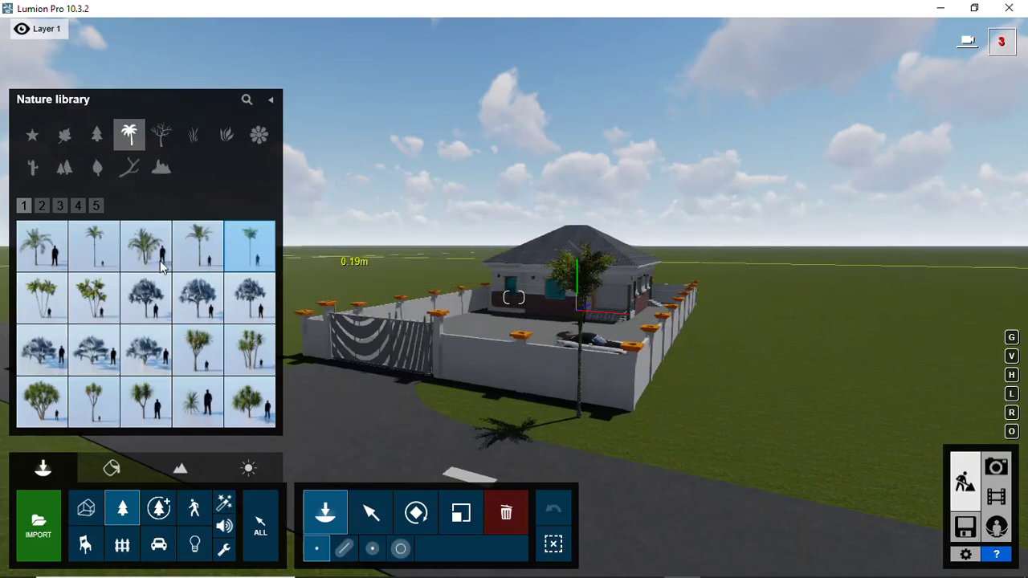
pyautogui.moveTo(197, 246)
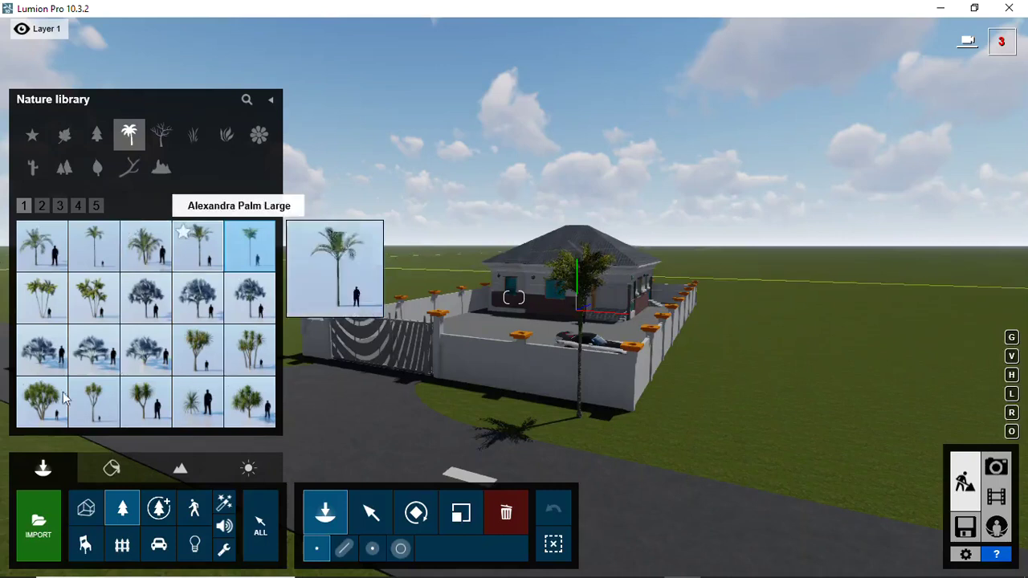
# Step: From palm page 2, place a leaning coconut palm beyond the right wall, plus three more palms by the left and front walls
pyautogui.click(41, 206)
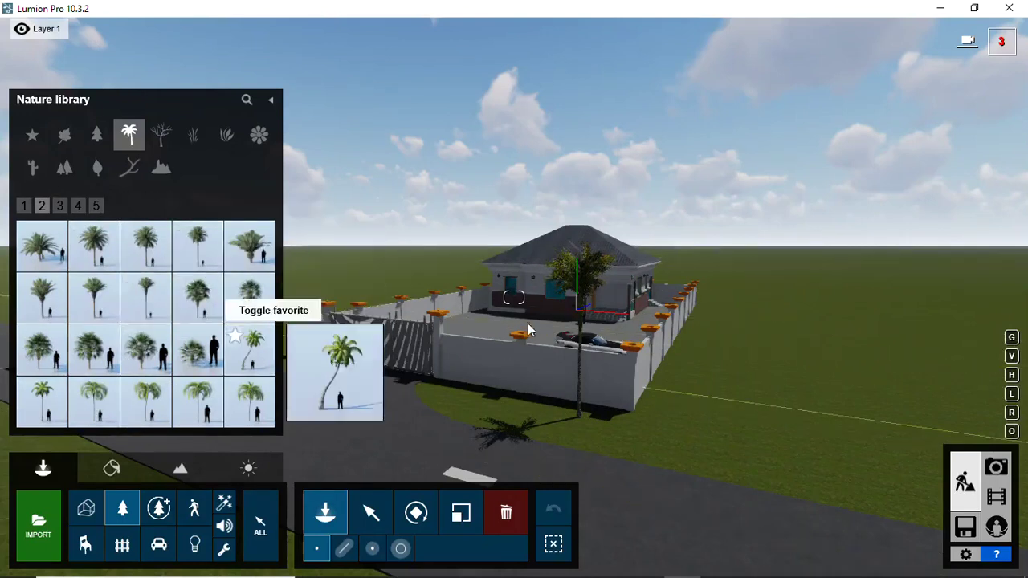
pyautogui.click(249, 349)
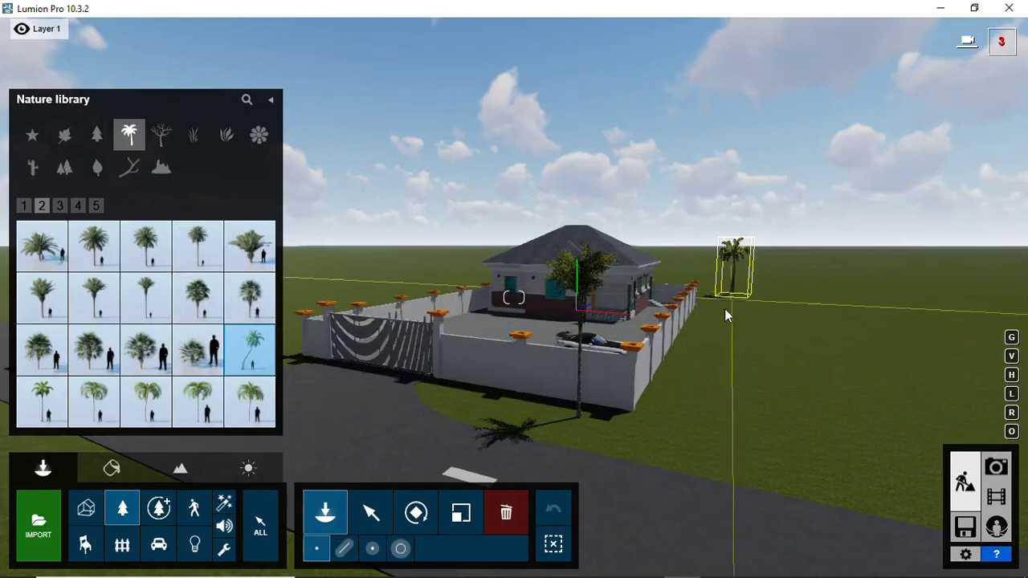
pyautogui.click(704, 360)
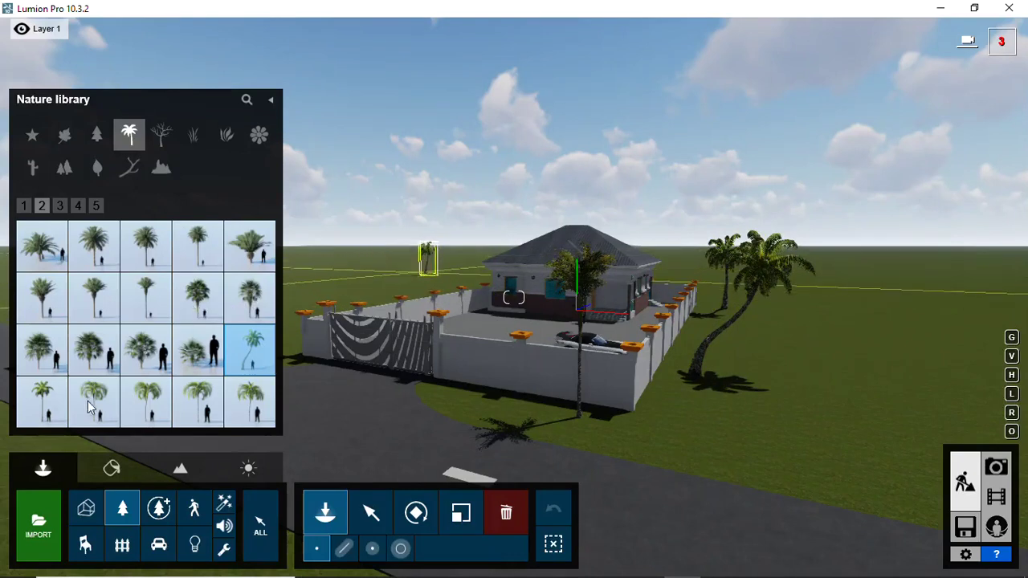
pyautogui.moveTo(42, 352)
pyautogui.click(68, 351)
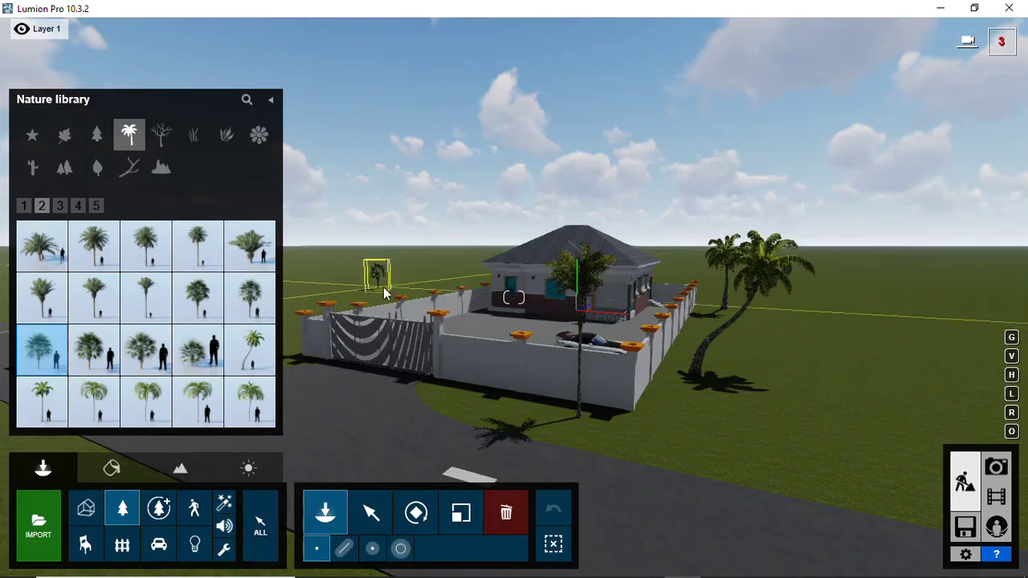
pyautogui.click(378, 286)
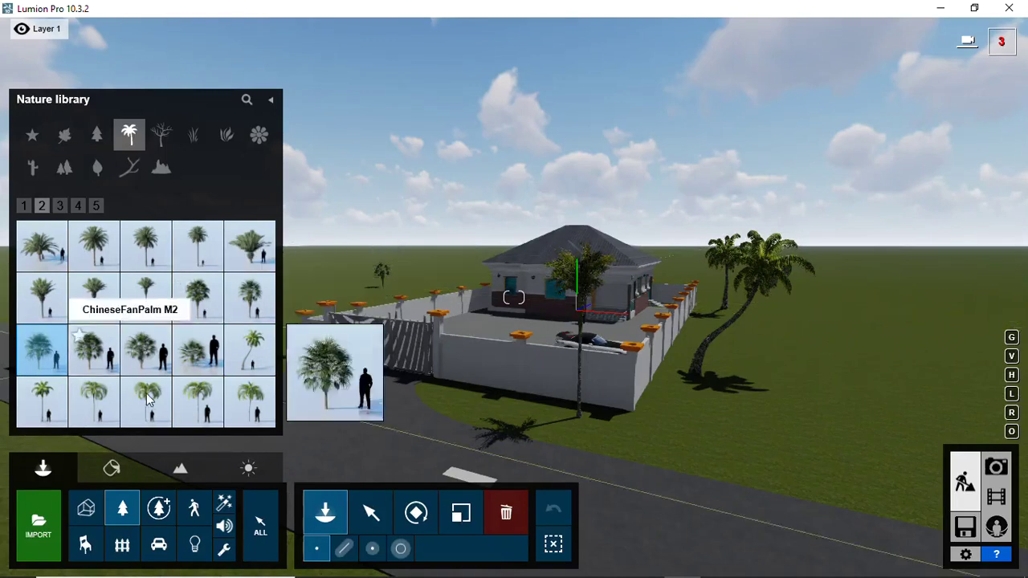
pyautogui.moveTo(146, 348)
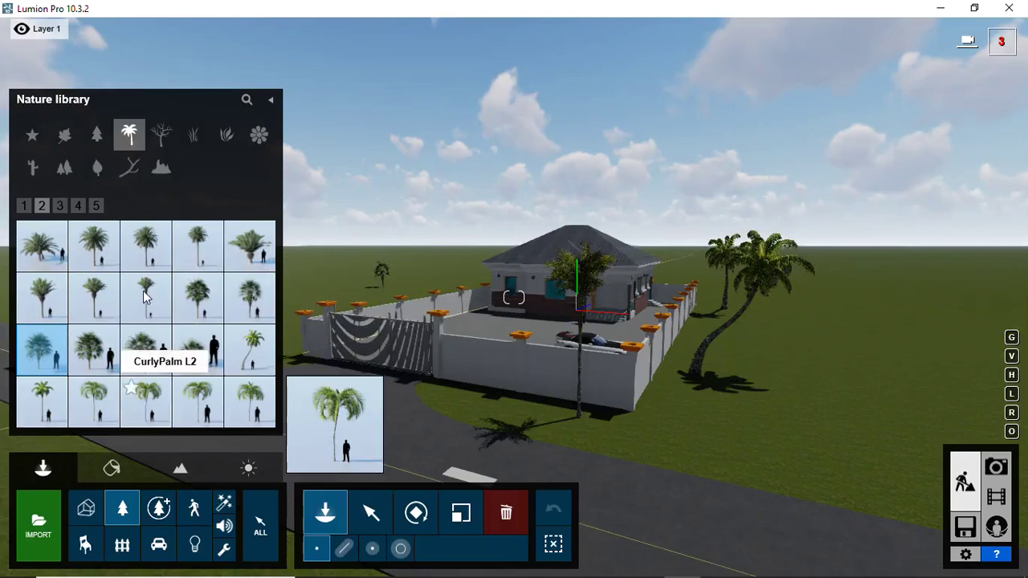
pyautogui.click(98, 291)
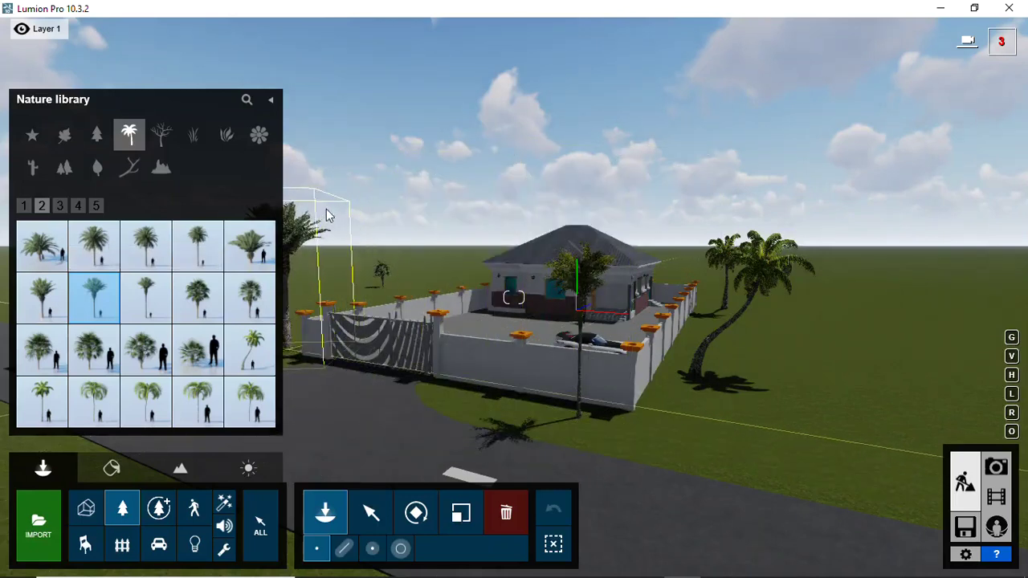
pyautogui.click(291, 249)
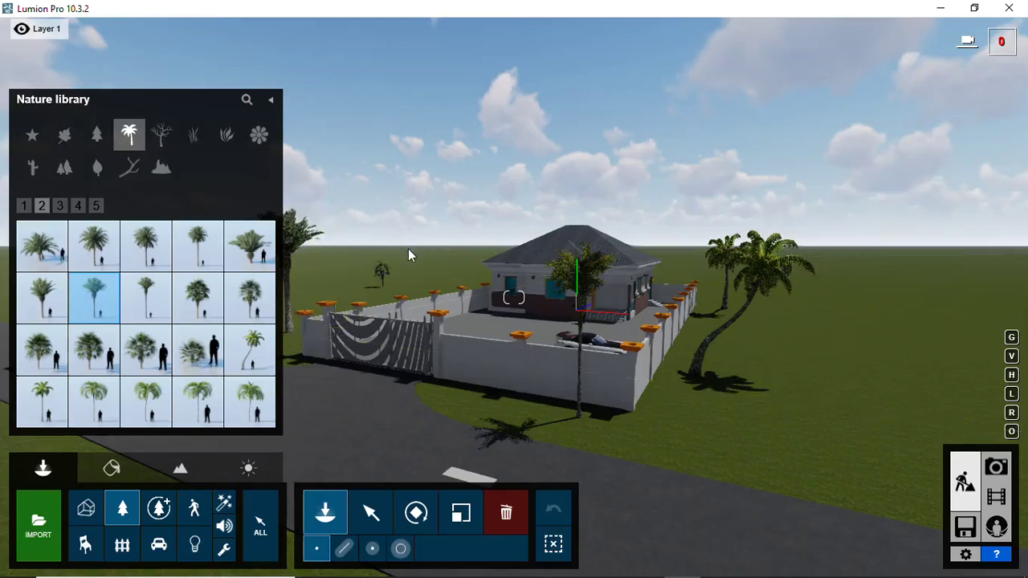
pyautogui.click(205, 404)
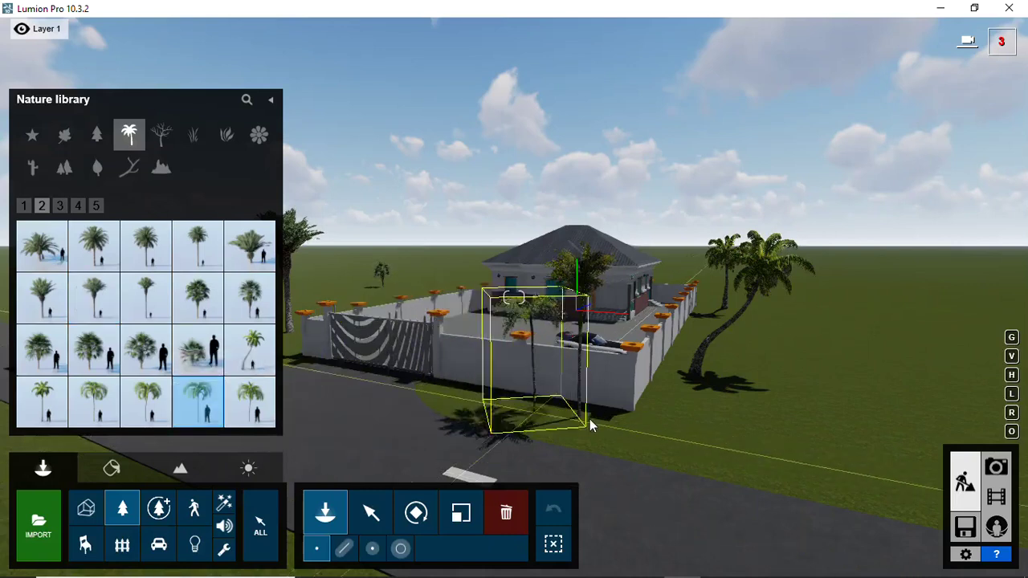
pyautogui.click(404, 253)
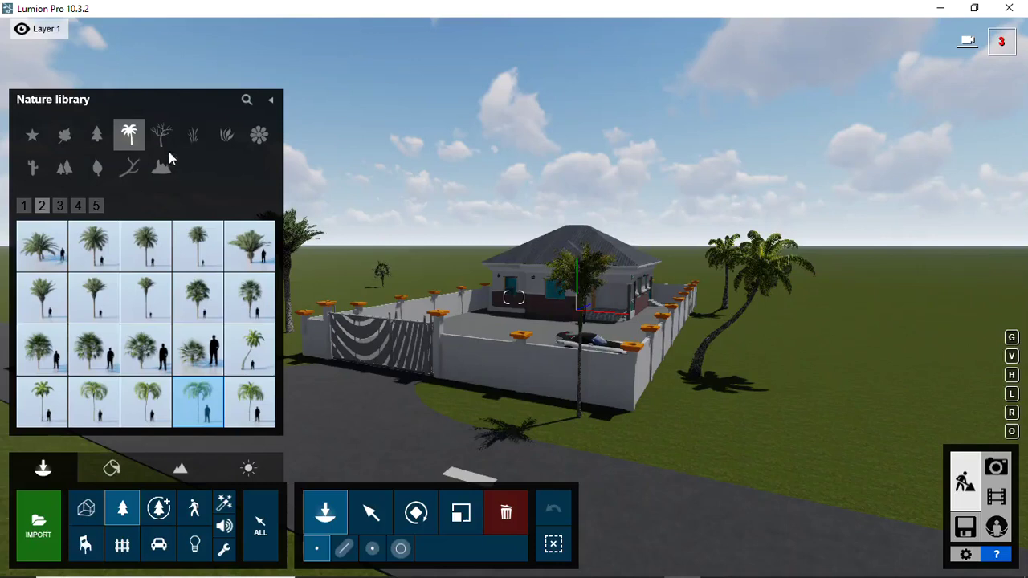
# Step: Place a Chinese Juniper from Conifers page 2 on the grass in front of the front wall
pyautogui.click(96, 135)
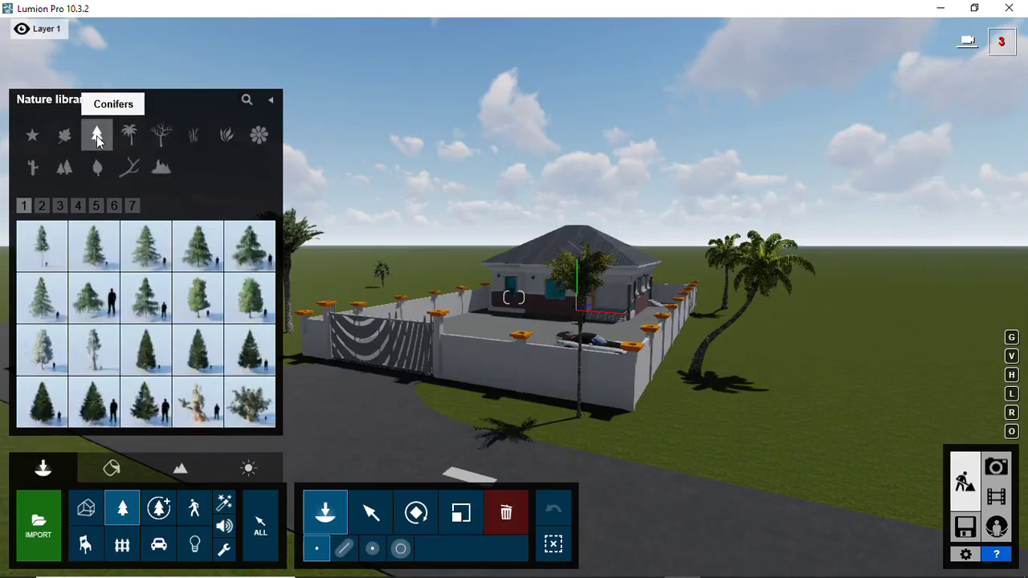
pyautogui.click(64, 167)
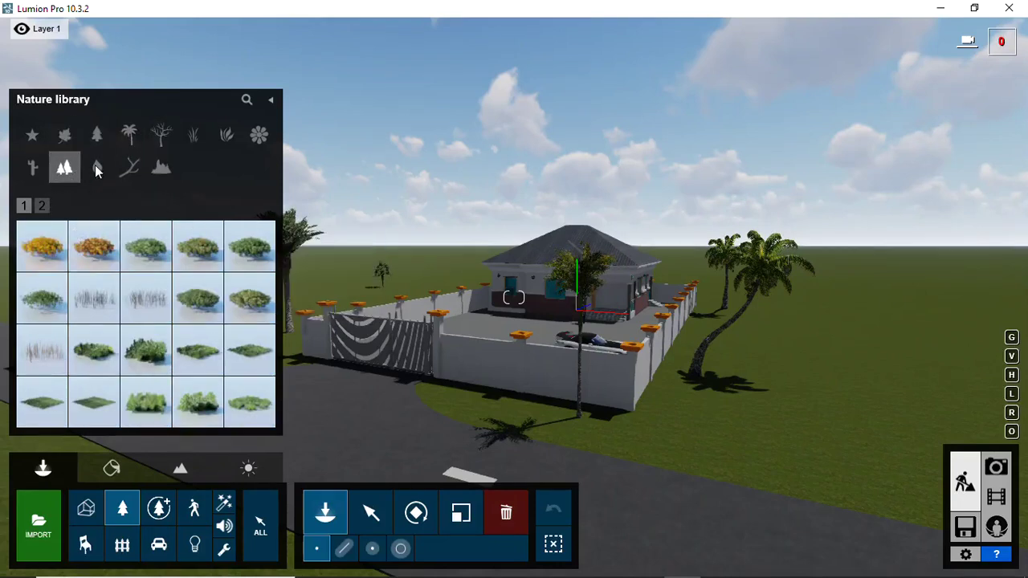
pyautogui.click(97, 168)
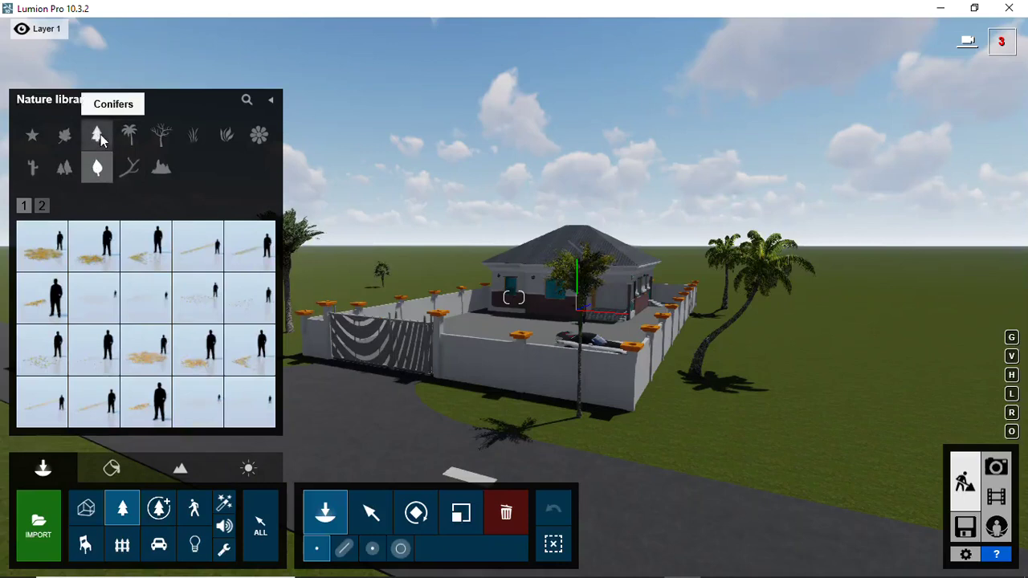
pyautogui.click(100, 134)
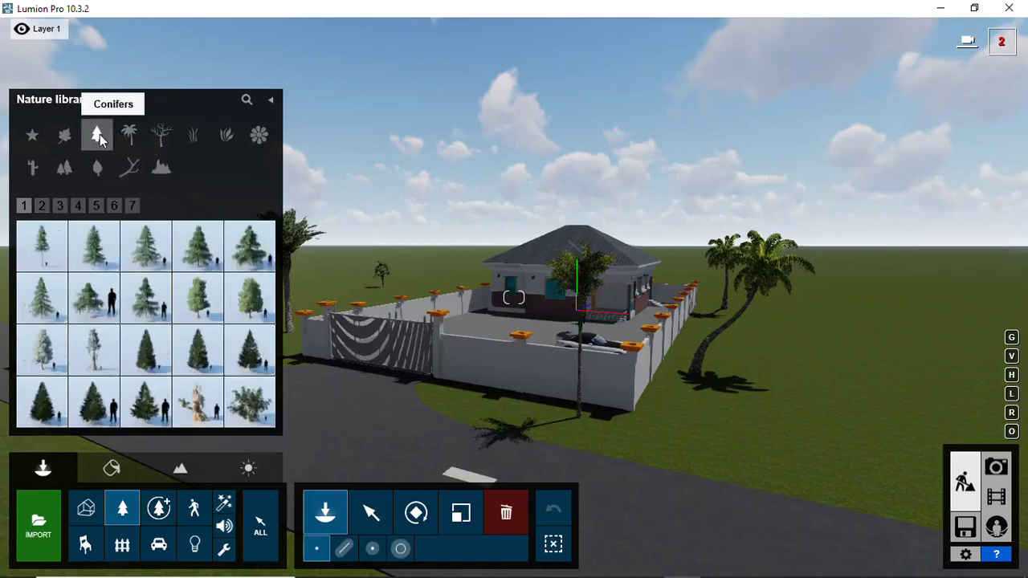
pyautogui.click(43, 205)
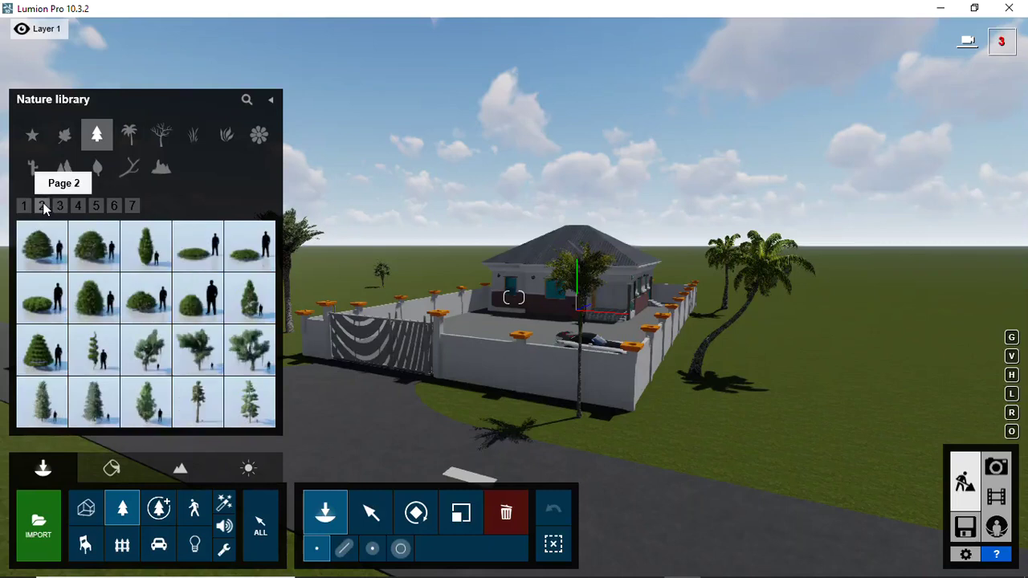
pyautogui.click(41, 356)
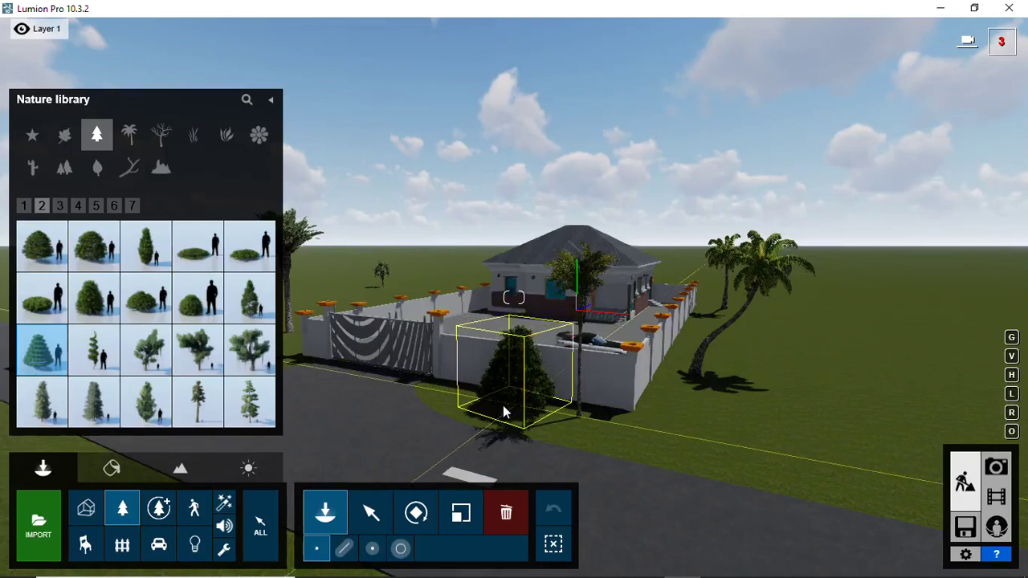
pyautogui.click(504, 409)
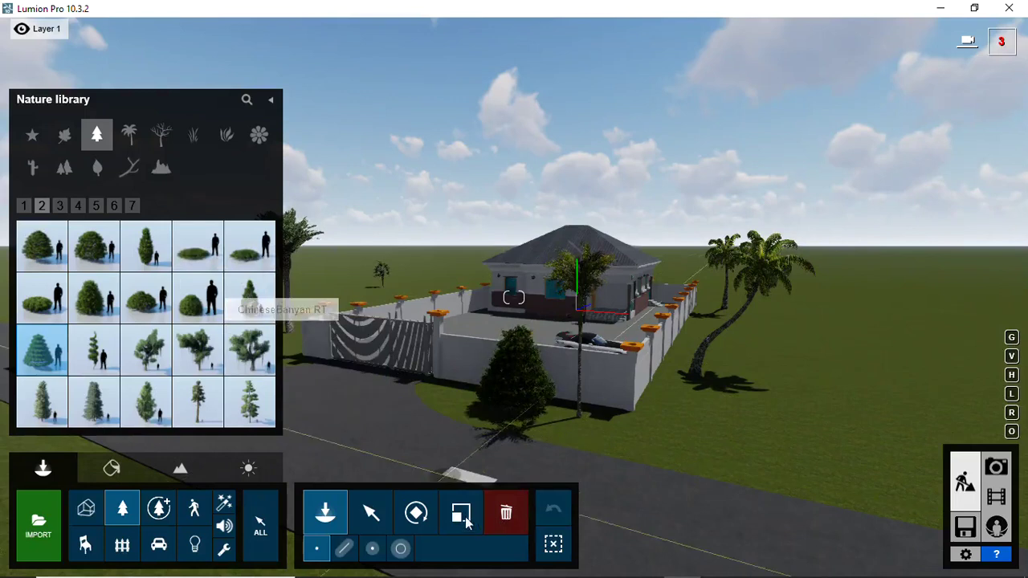
# Step: Scale the Chinese Juniper down to about 0.2x size so it becomes a small roadside shrub
pyautogui.press('l')
pyautogui.keyDown('ctrl'); pyautogui.click(510, 405); pyautogui.keyUp('ctrl')
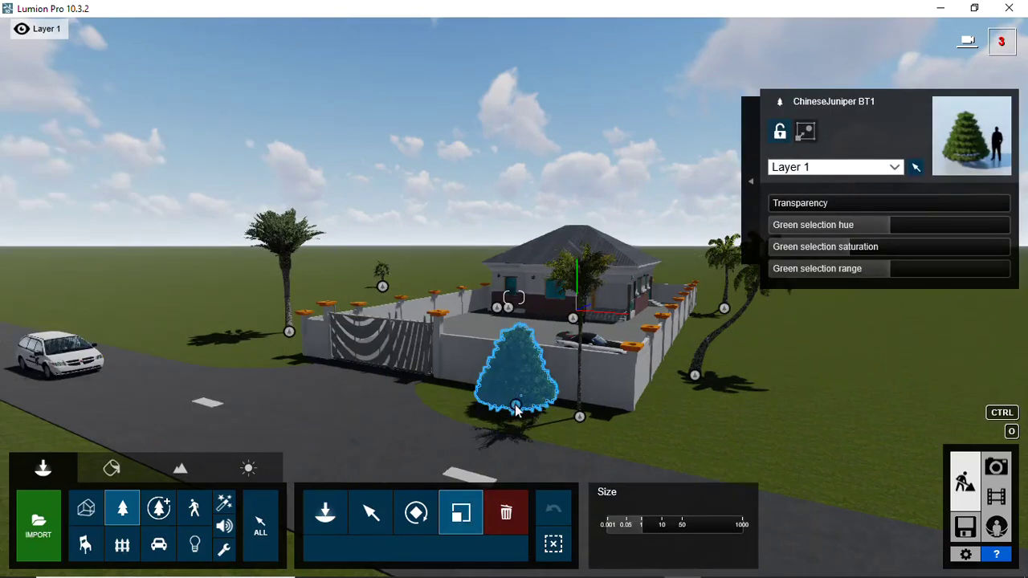
pyautogui.click(514, 423)
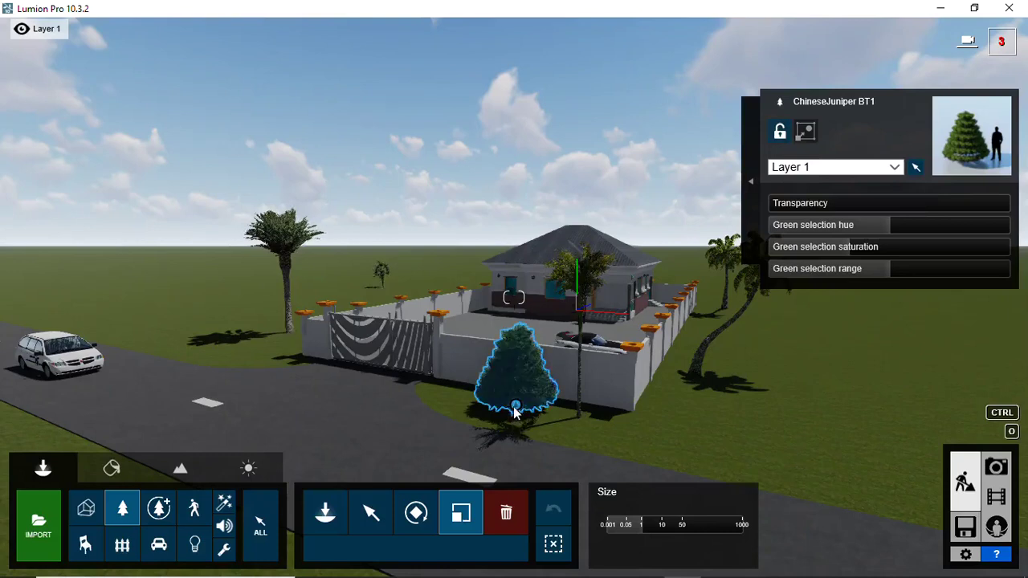
pyautogui.click(514, 409)
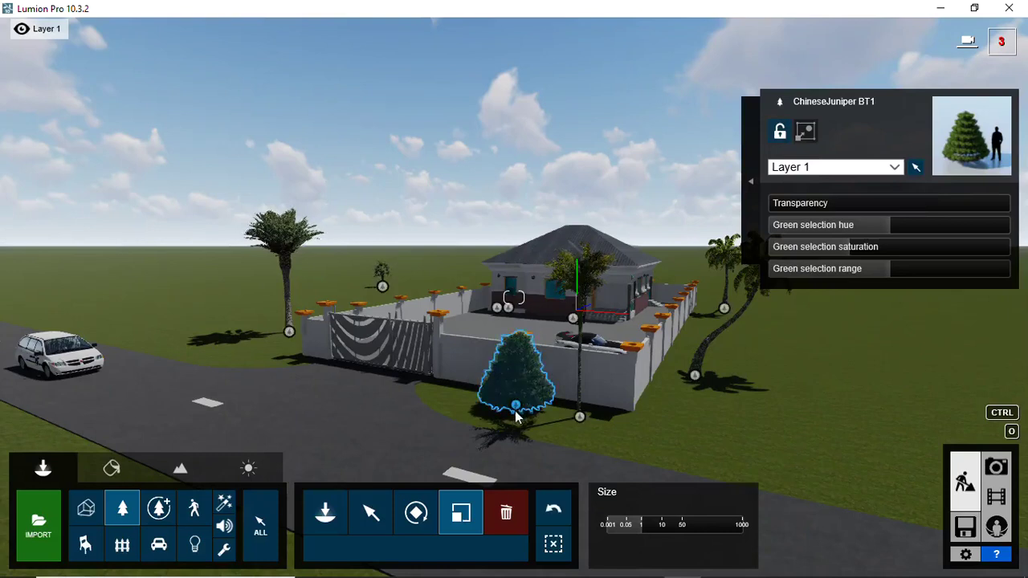
pyautogui.moveTo(515, 412)
pyautogui.mouseDown()
pyautogui.moveTo(518, 390)
pyautogui.moveTo(518, 407)
pyautogui.mouseUp()
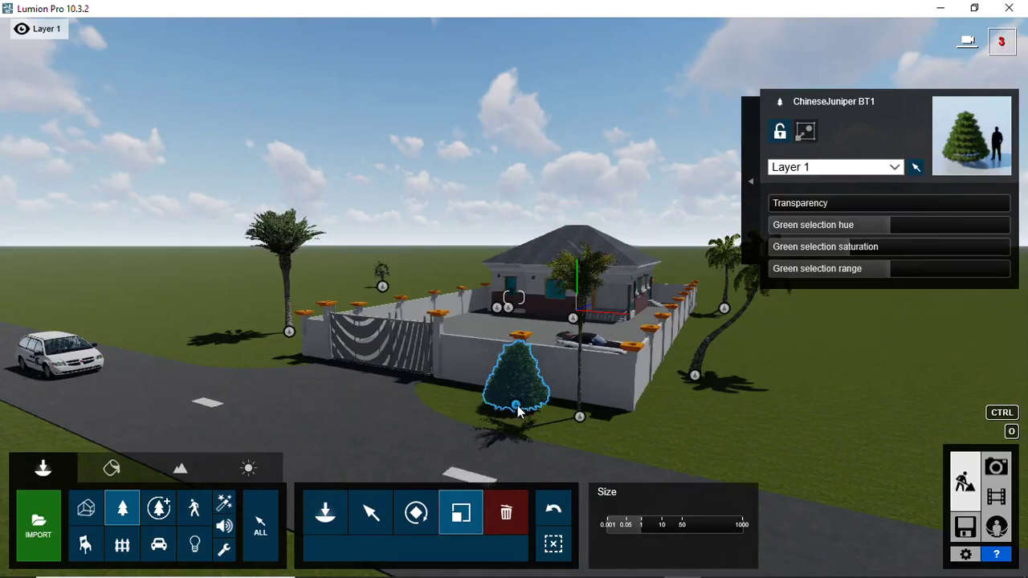
pyautogui.click(464, 514)
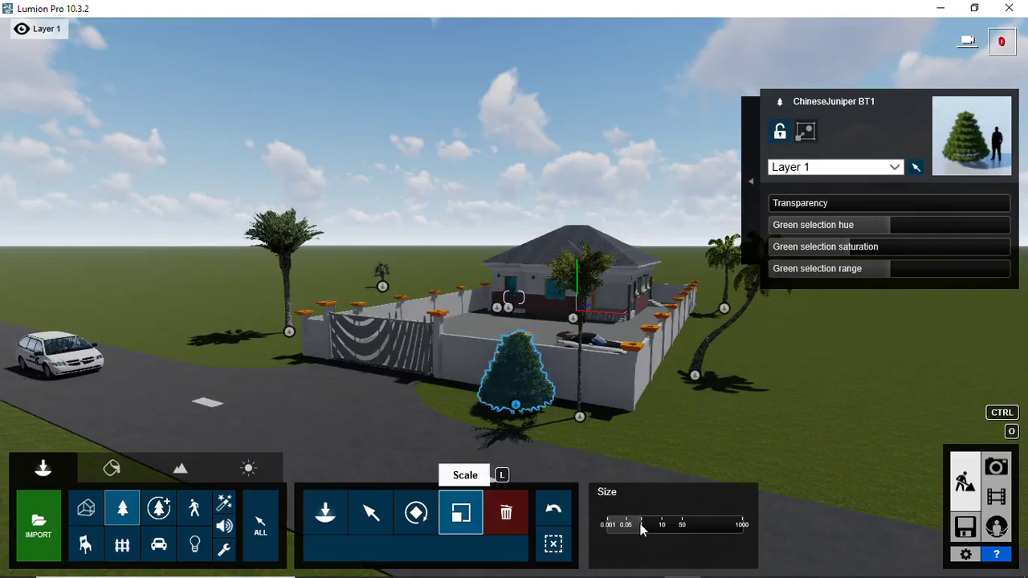
pyautogui.moveTo(640, 525); pyautogui.dragTo(622, 522)
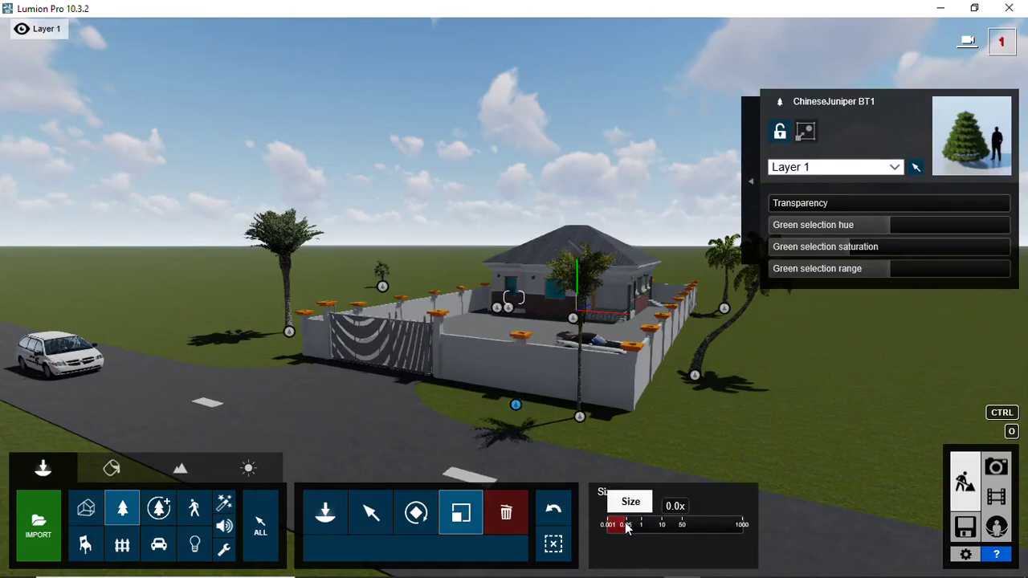
pyautogui.moveTo(630, 526); pyautogui.dragTo(633, 525)
pyautogui.moveTo(516, 411)
pyautogui.mouseDown()
pyautogui.moveTo(516, 380)
pyautogui.moveTo(519, 399)
pyautogui.mouseUp()
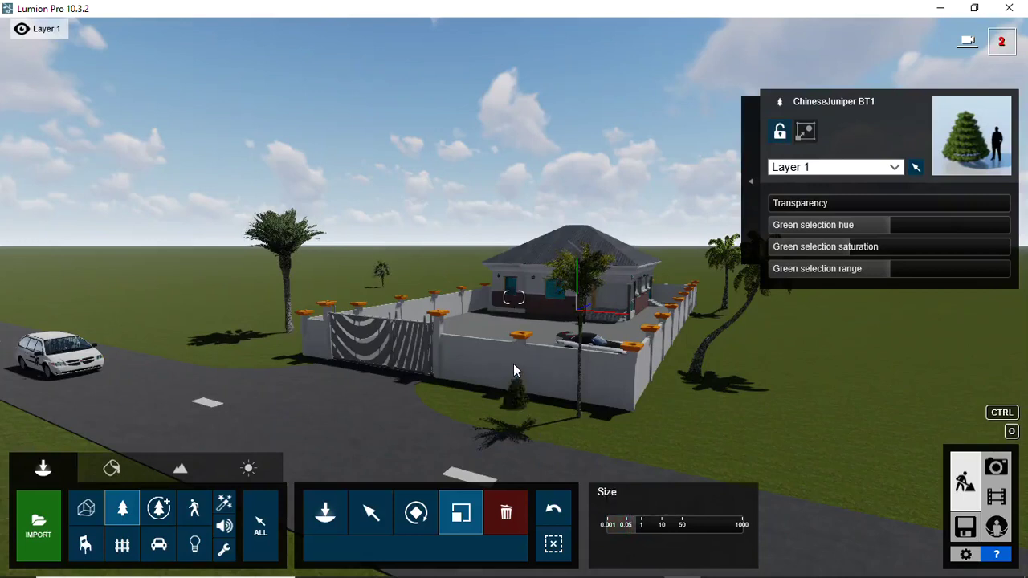
pyautogui.click(517, 418)
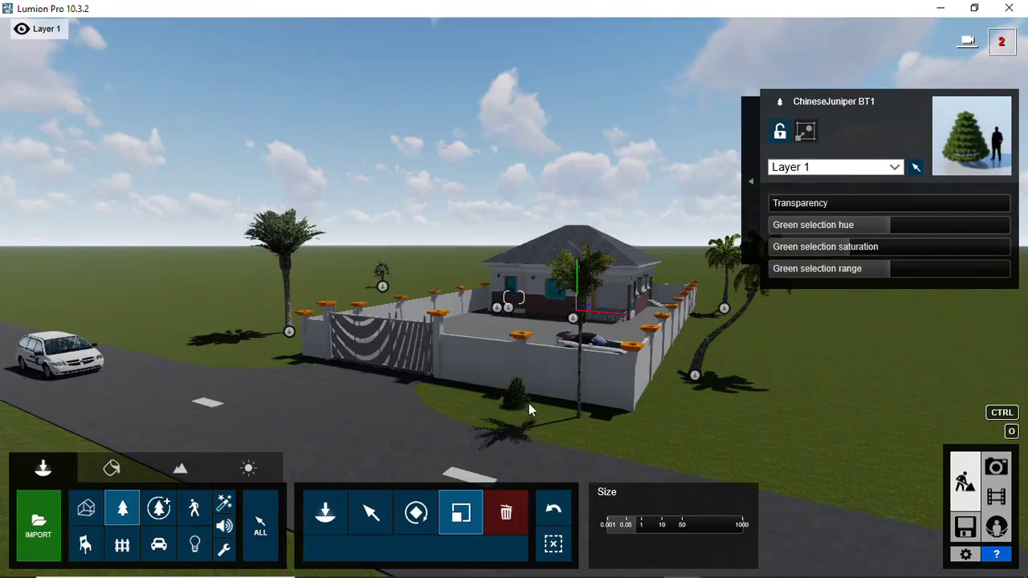
pyautogui.click(516, 403)
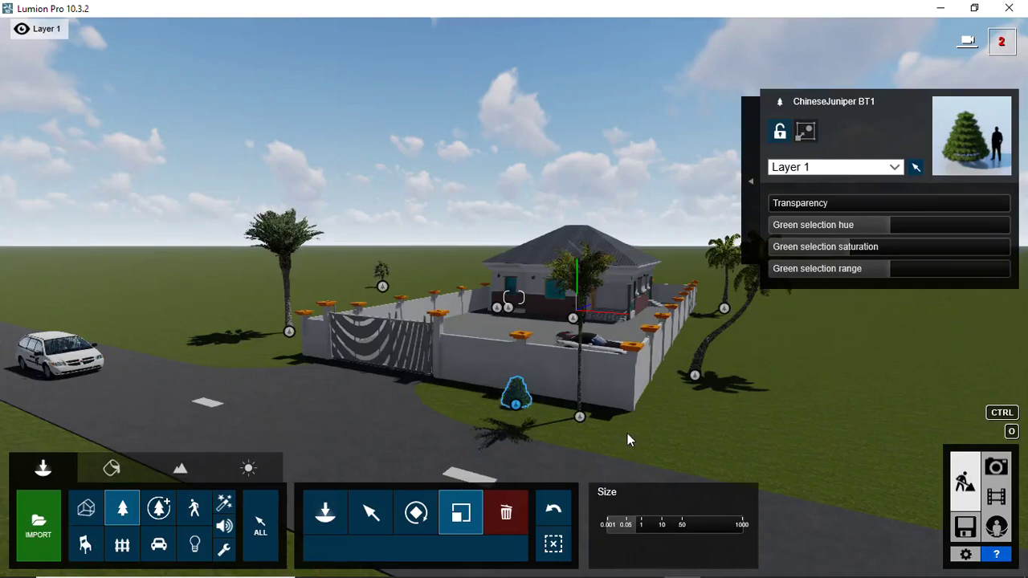
# Step: Move ArecaPalm 001 from in front of the house to the left wall corner beside the taller palm
pyautogui.click(580, 417)
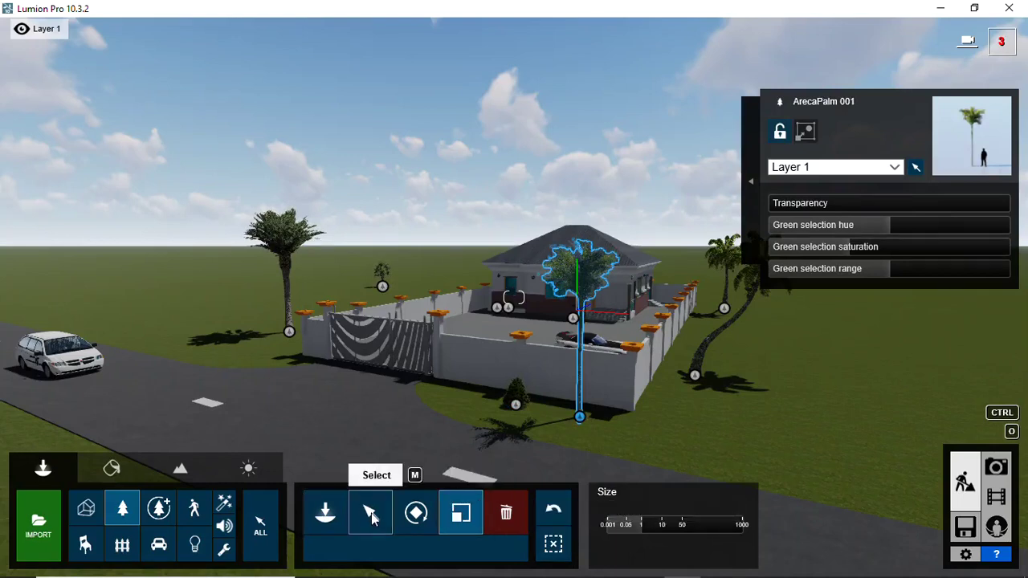
pyautogui.click(372, 514)
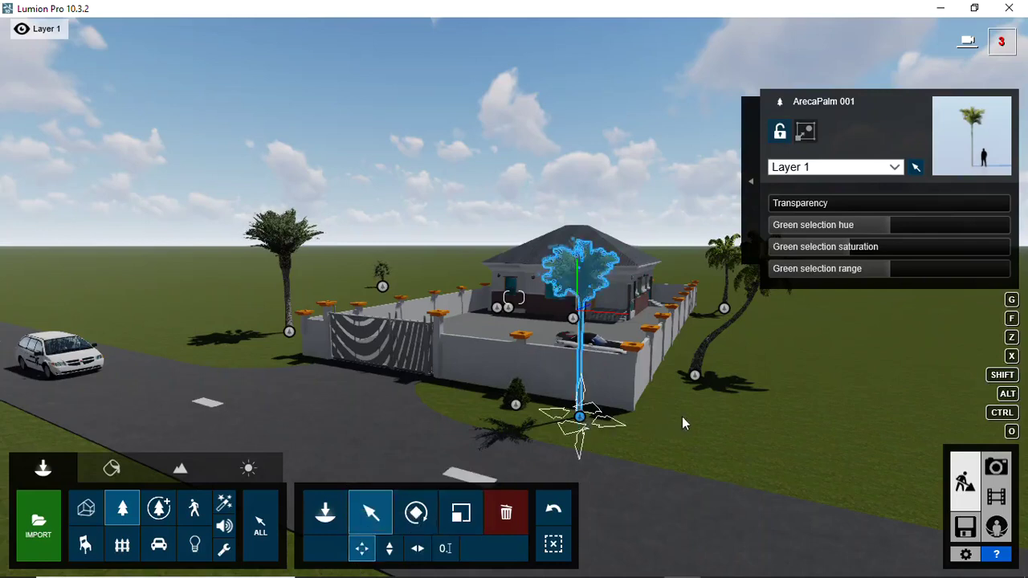
pyautogui.moveTo(689, 424); pyautogui.dragTo(746, 415)
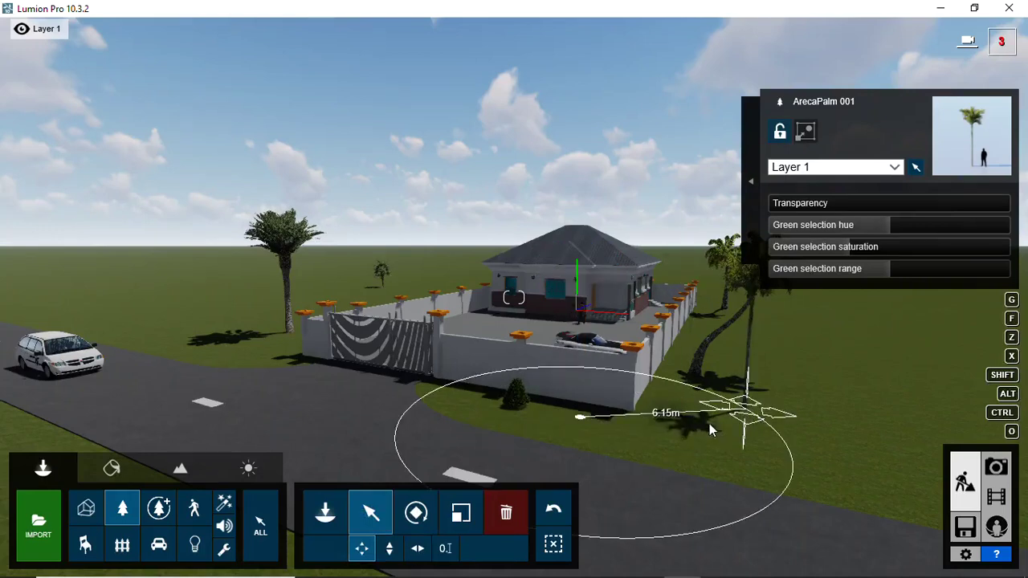
pyautogui.moveTo(709, 424)
pyautogui.mouseDown()
pyautogui.moveTo(227, 338)
pyautogui.moveTo(261, 363)
pyautogui.moveTo(286, 358)
pyautogui.mouseUp()
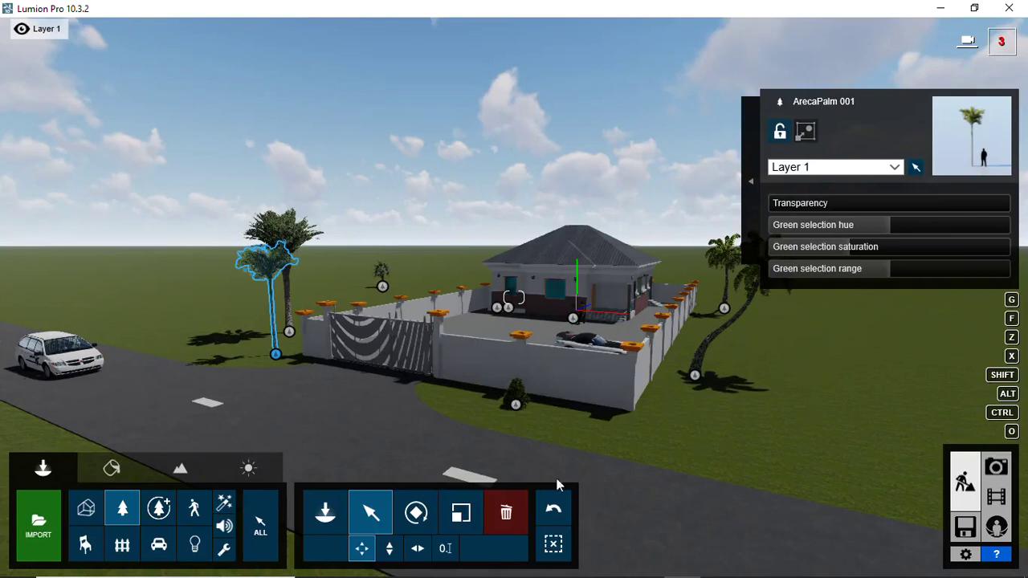
pyautogui.click(366, 516)
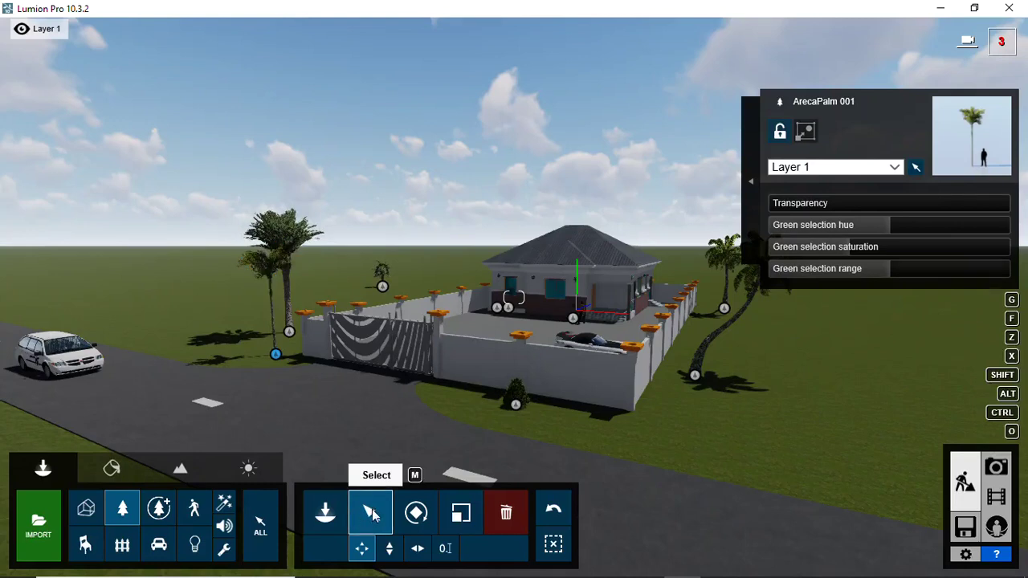
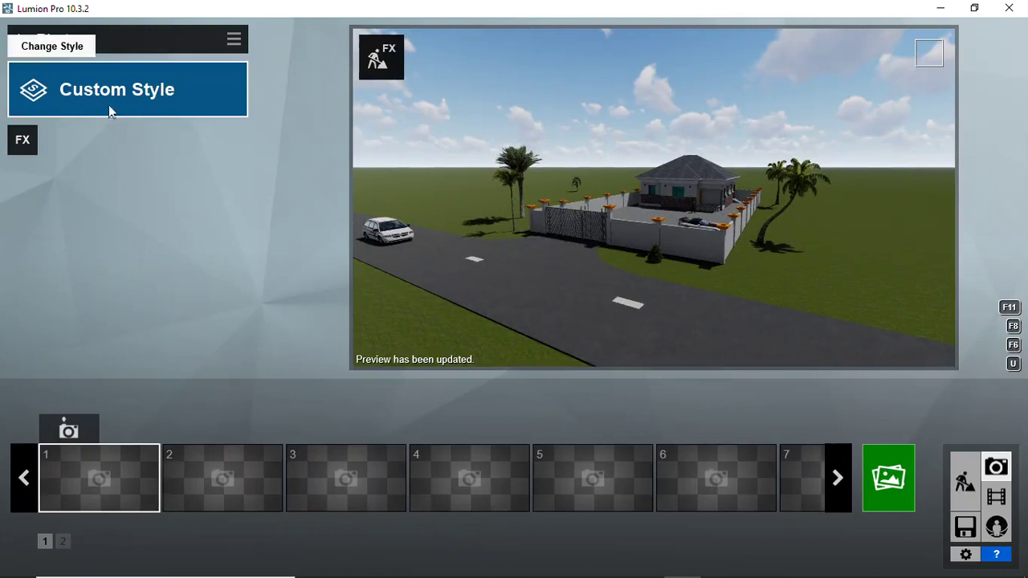
# Step: Apply the Realistic style to photo 1, adding Real Skies, Sharpen, Exposure, Color Correction and Reflection
pyautogui.click(184, 109)
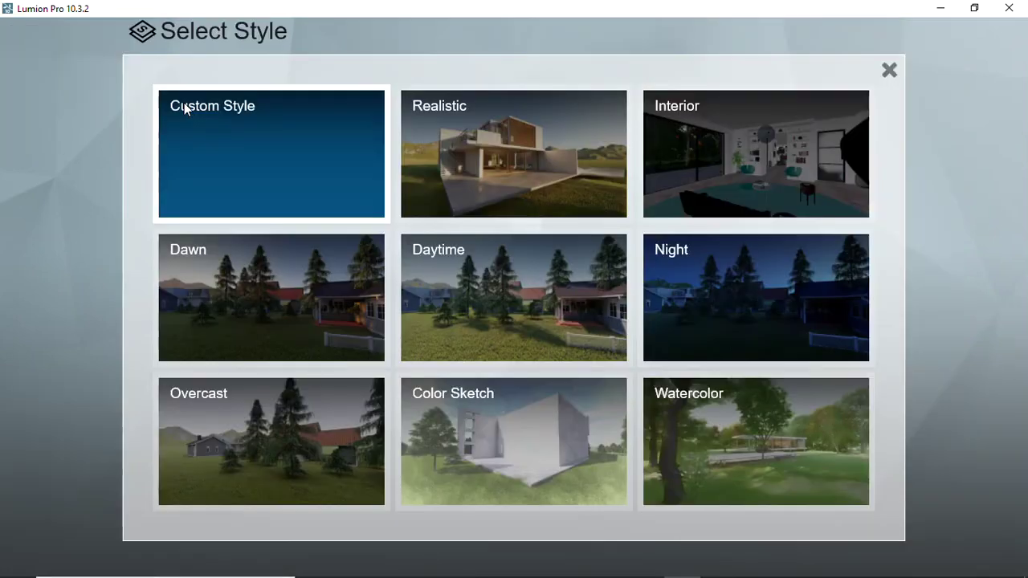
pyautogui.click(485, 172)
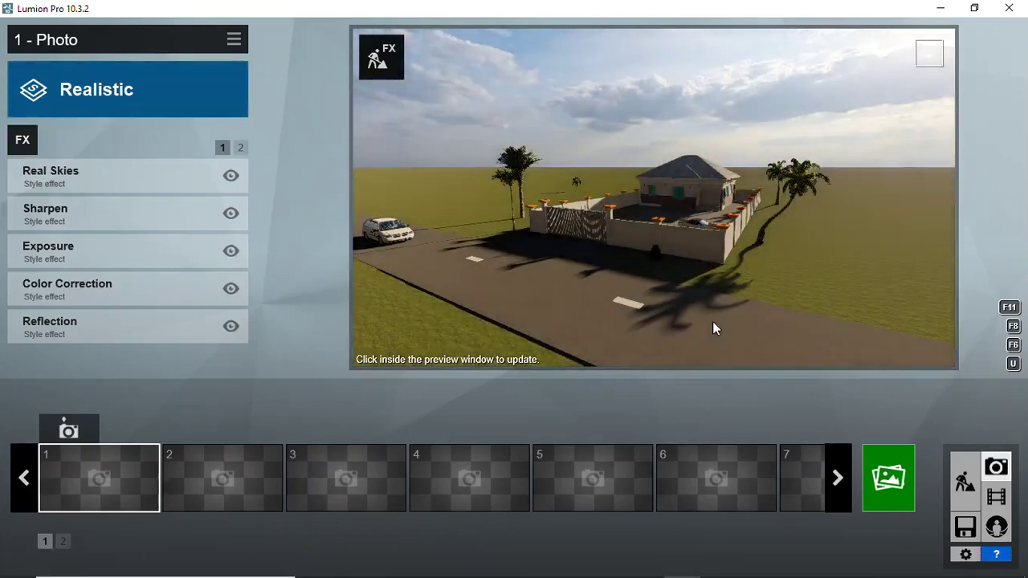
pyautogui.moveTo(716, 478)
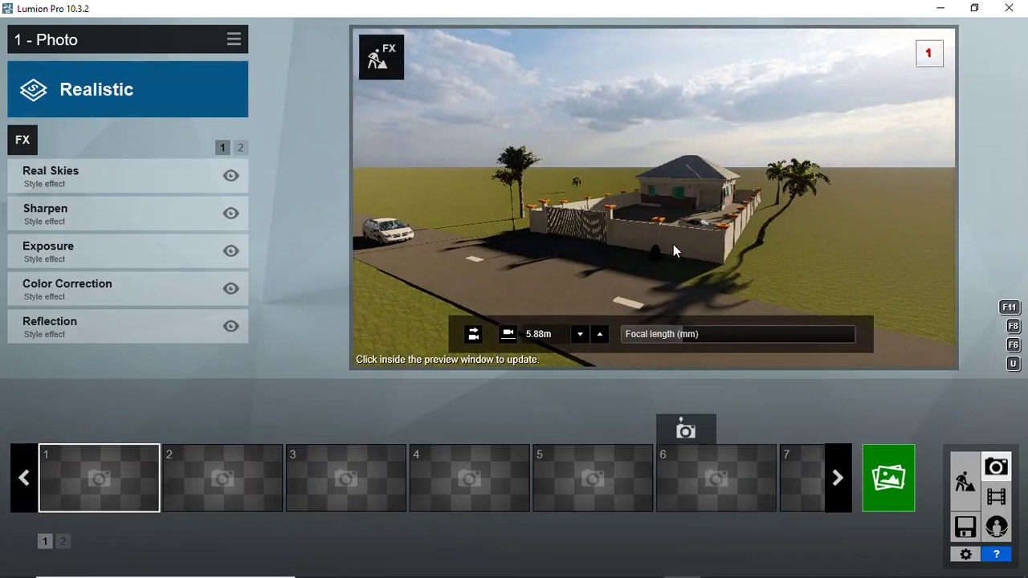
# Step: Fly the camera back past the outer wall to a raised view of the house
pyautogui.press('w')
pyautogui.press('w')
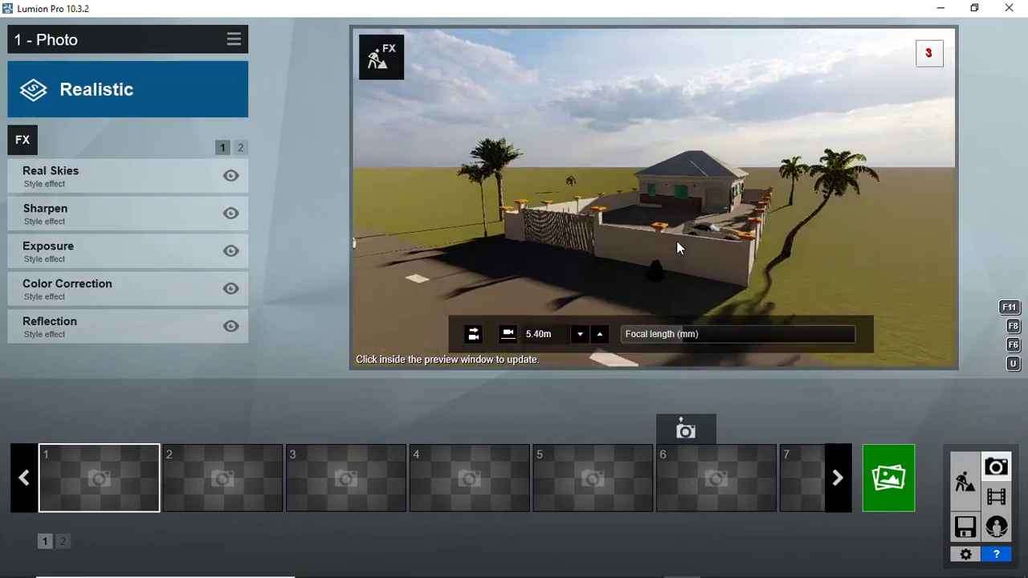
pyautogui.press('w')
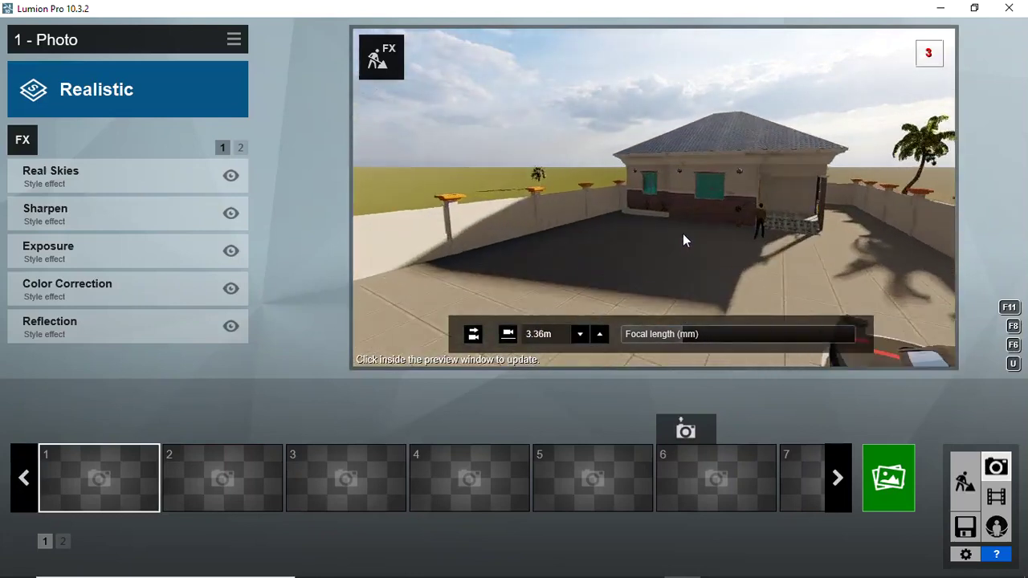
pyautogui.press('s')
pyautogui.press('s')
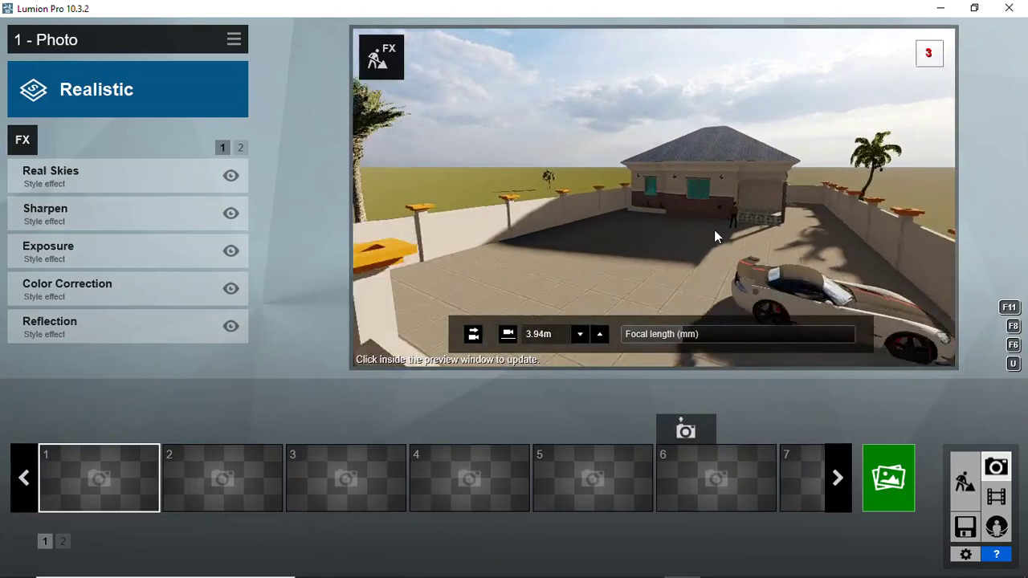
pyautogui.press('s')
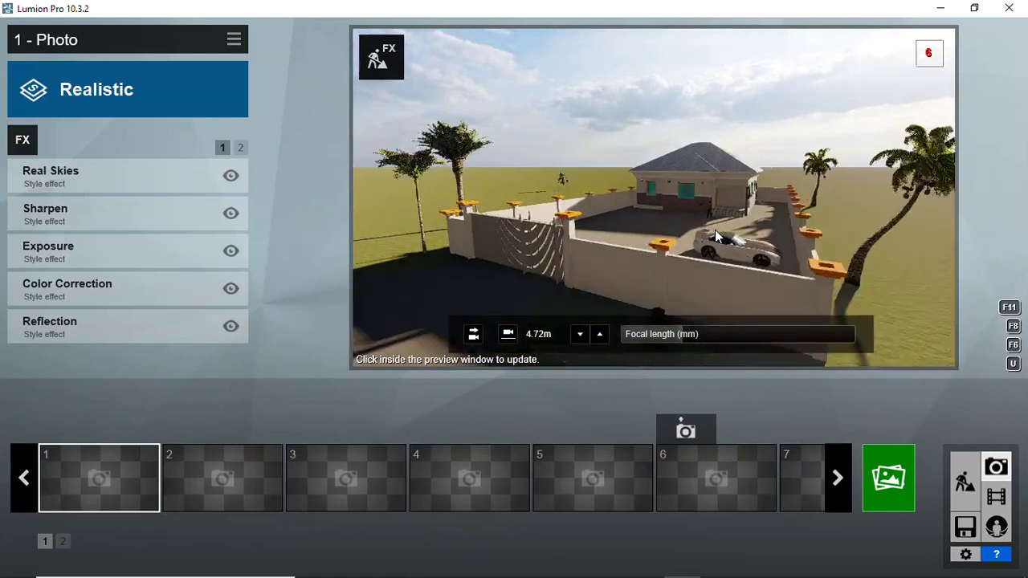
pyautogui.press('s')
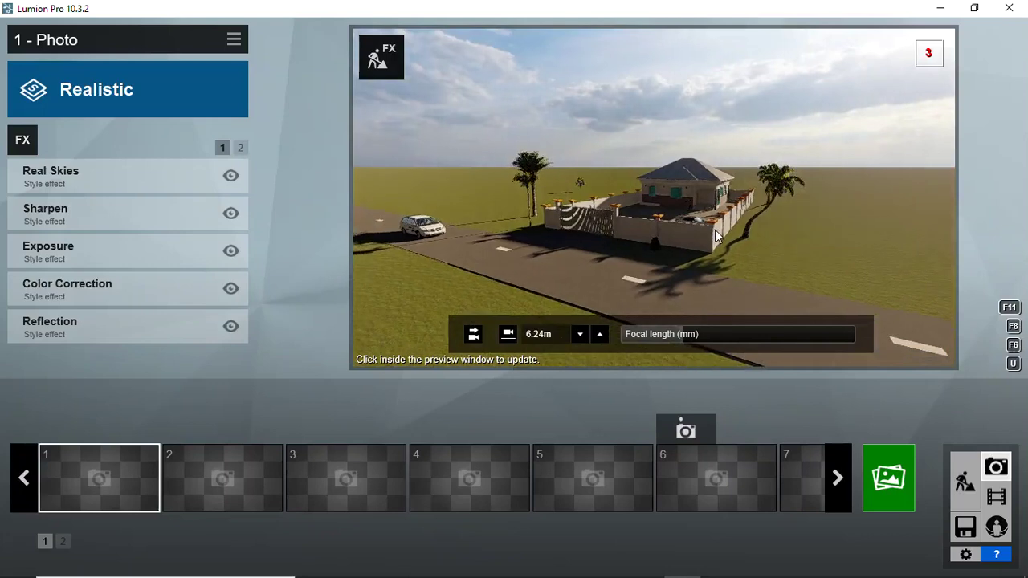
pyautogui.press('e')
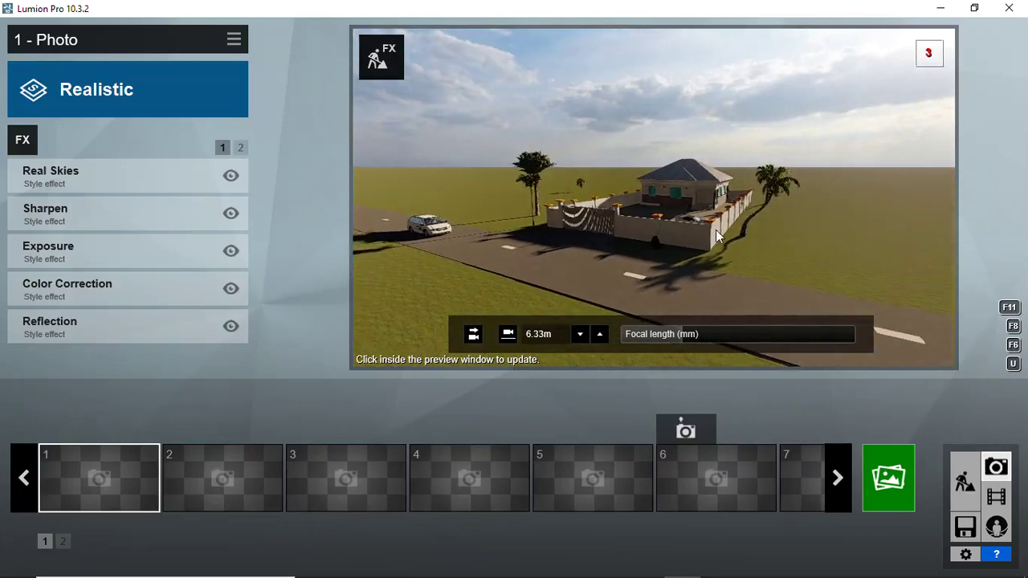
# Step: Edge closer to frame the house and white car, and store it as photo 1
pyautogui.press('w')
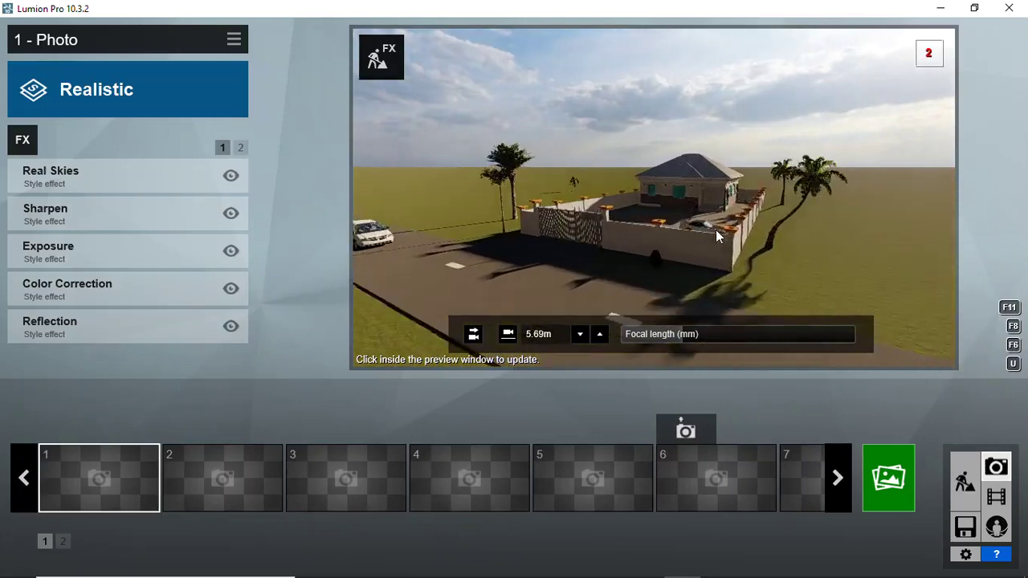
pyautogui.press('w')
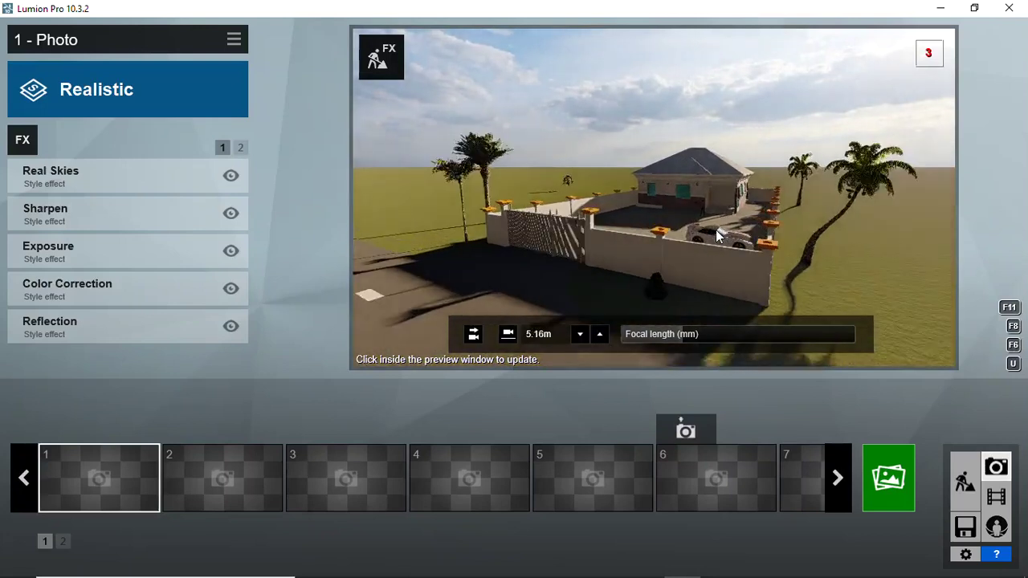
pyautogui.press('w')
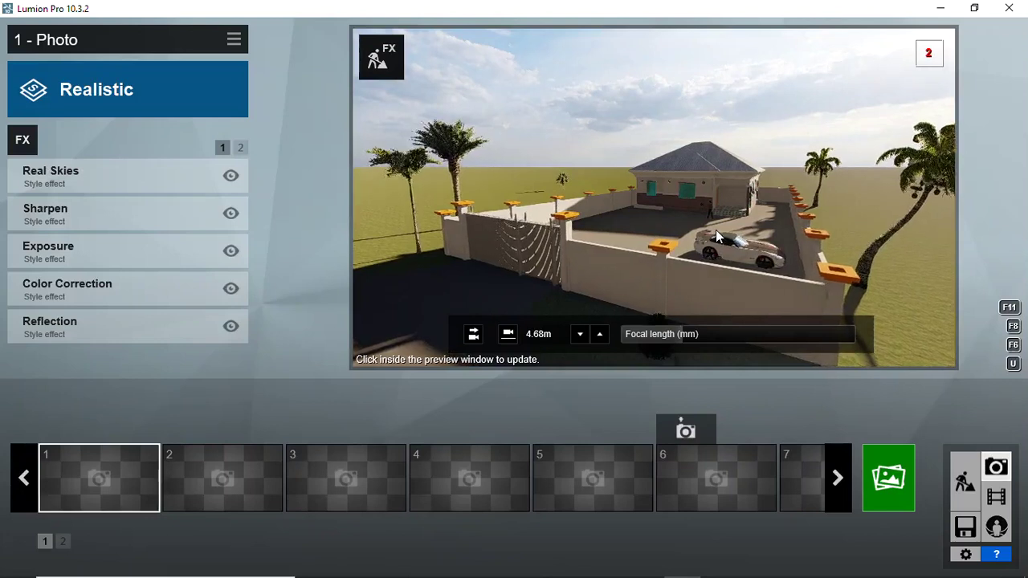
pyautogui.press('w')
pyautogui.press('w')
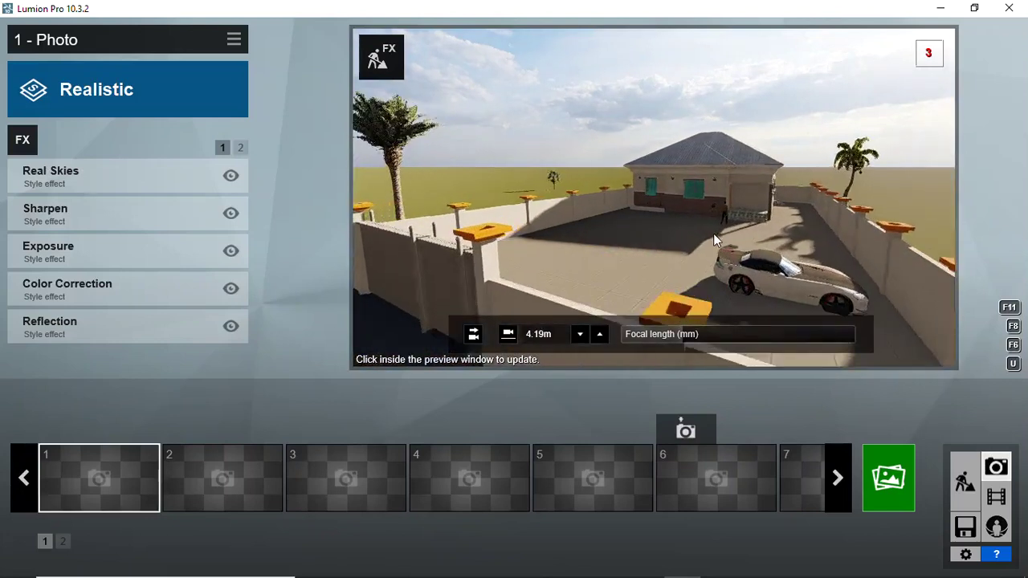
pyautogui.press('s')
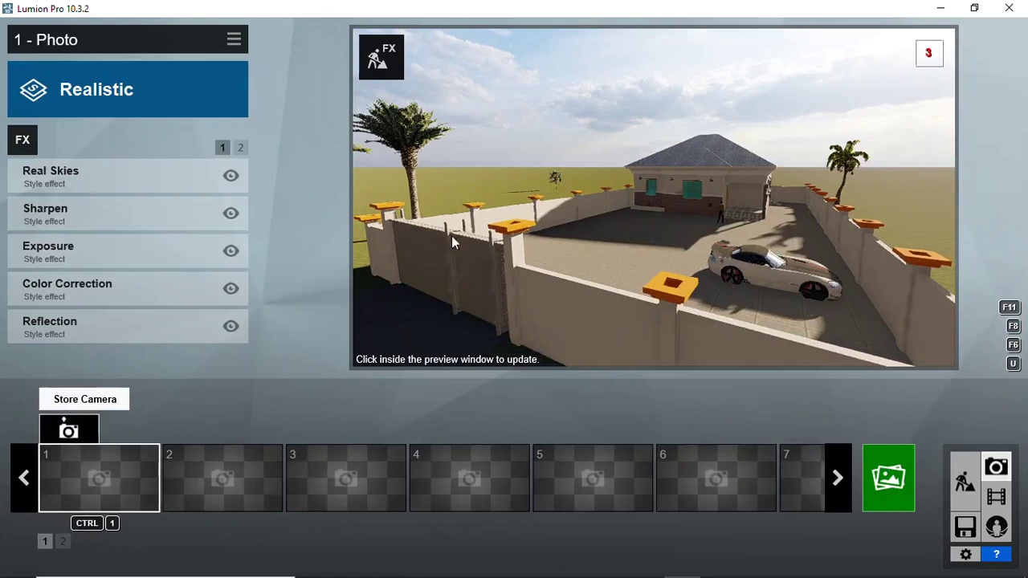
pyautogui.click(68, 432)
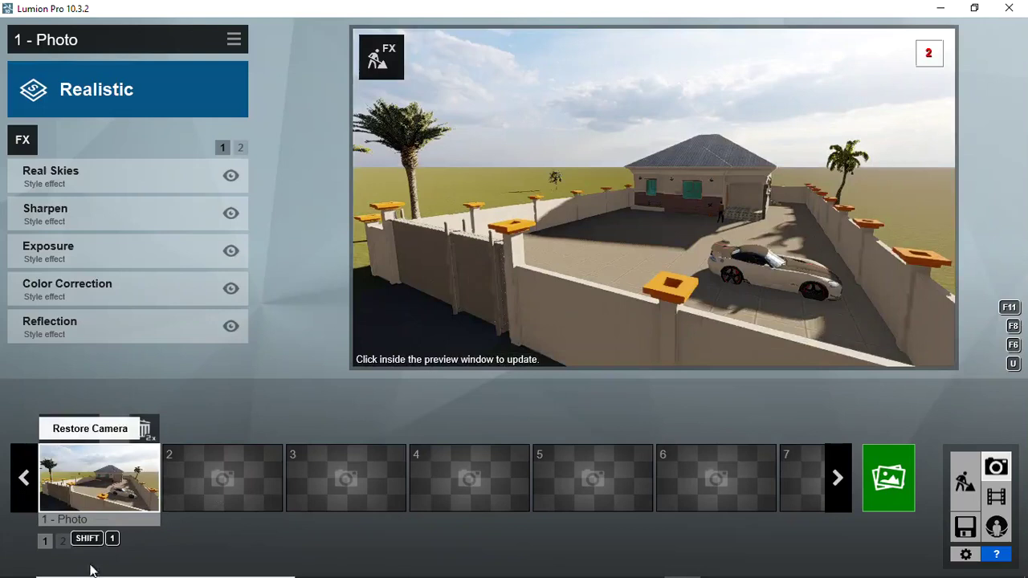
pyautogui.click(68, 428)
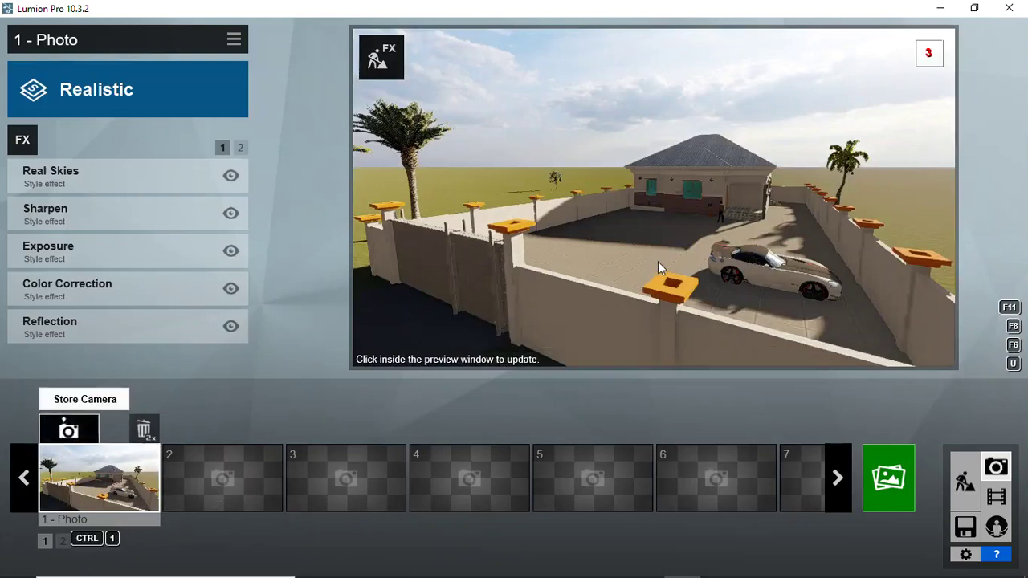
# Step: Fly the camera in and out to centre the house and show the car
pyautogui.press('w')
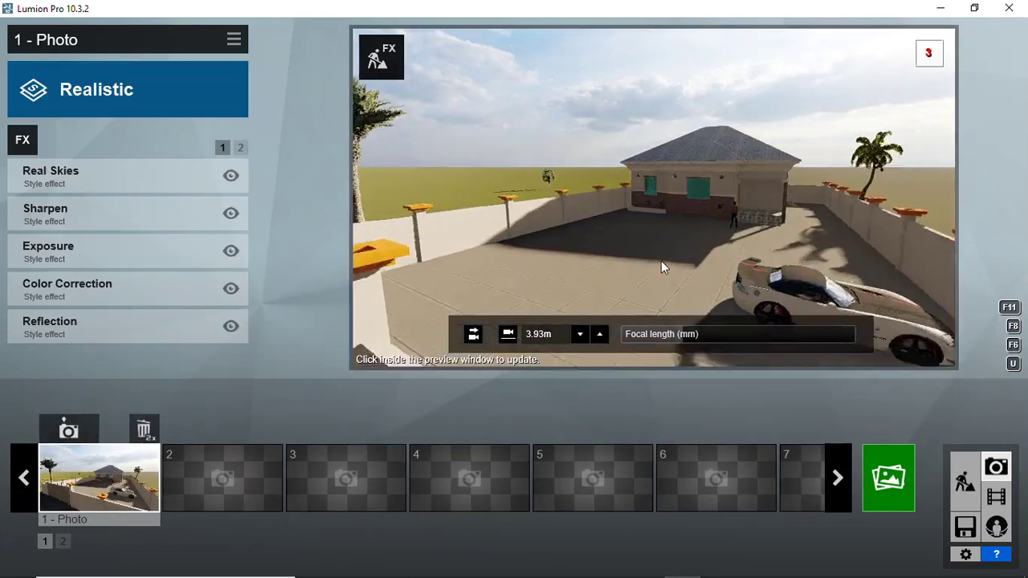
pyautogui.press('q')
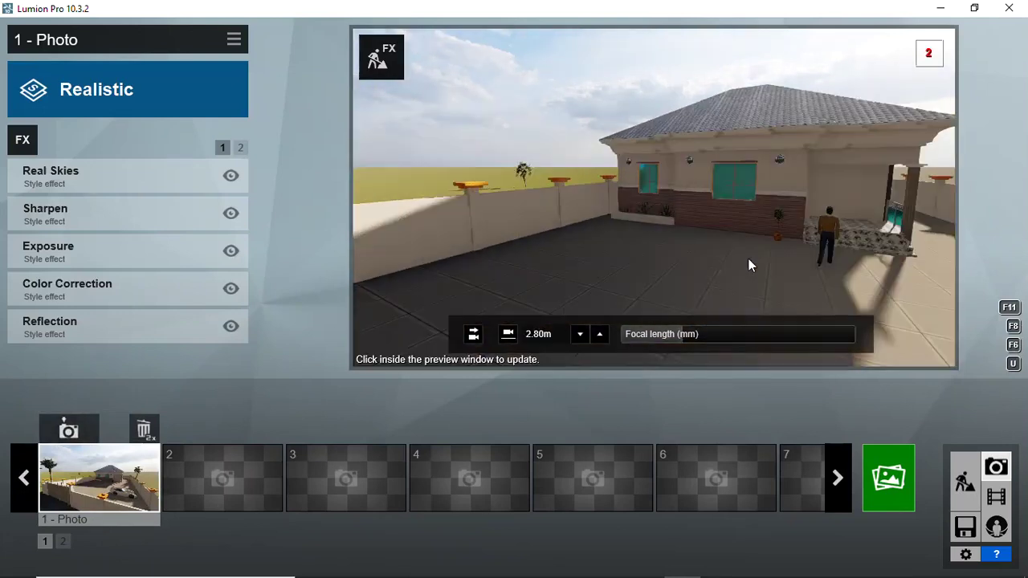
pyautogui.press('q')
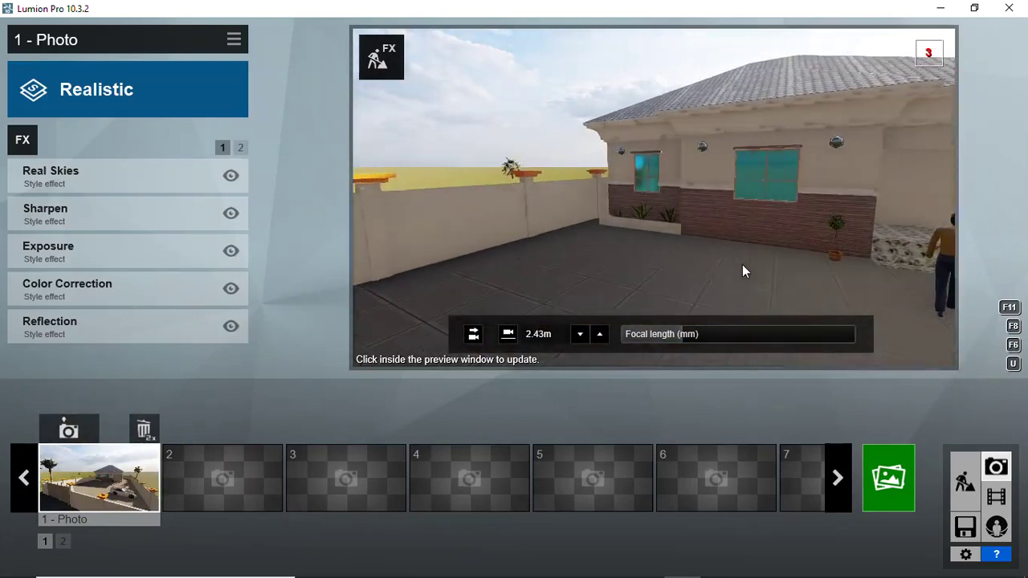
pyautogui.press('e')
pyautogui.press('s')
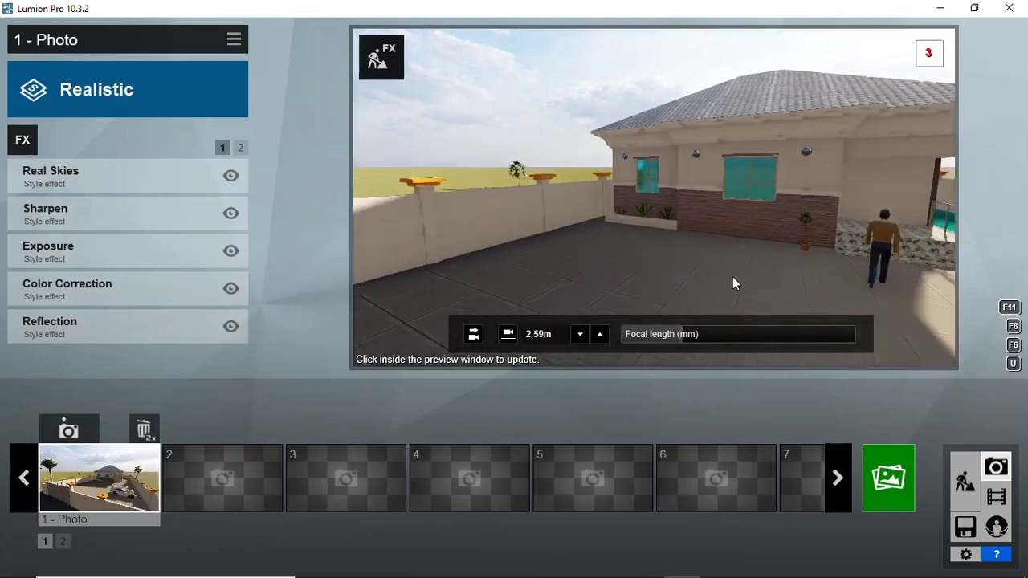
pyautogui.press('s')
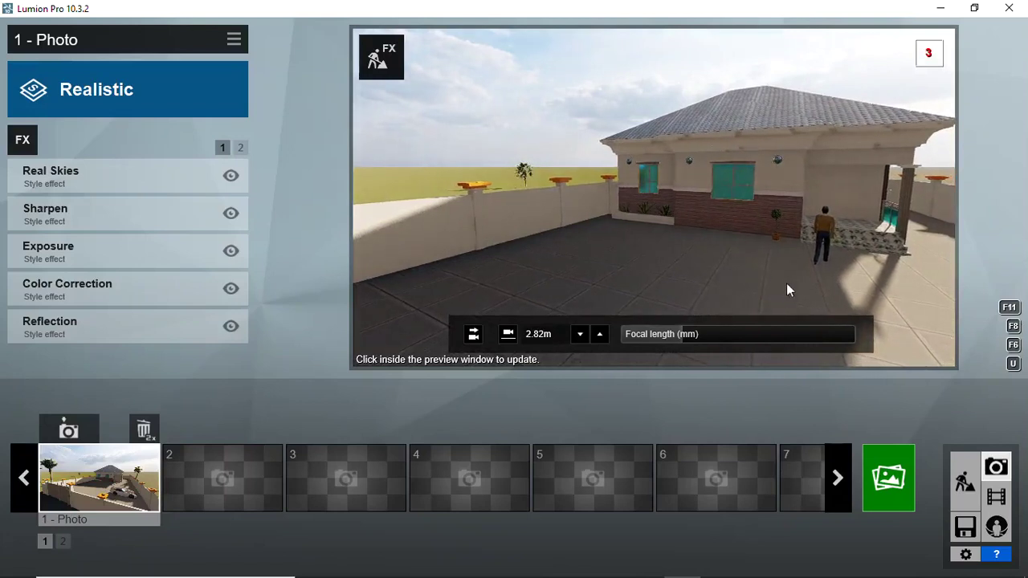
pyautogui.press('e')
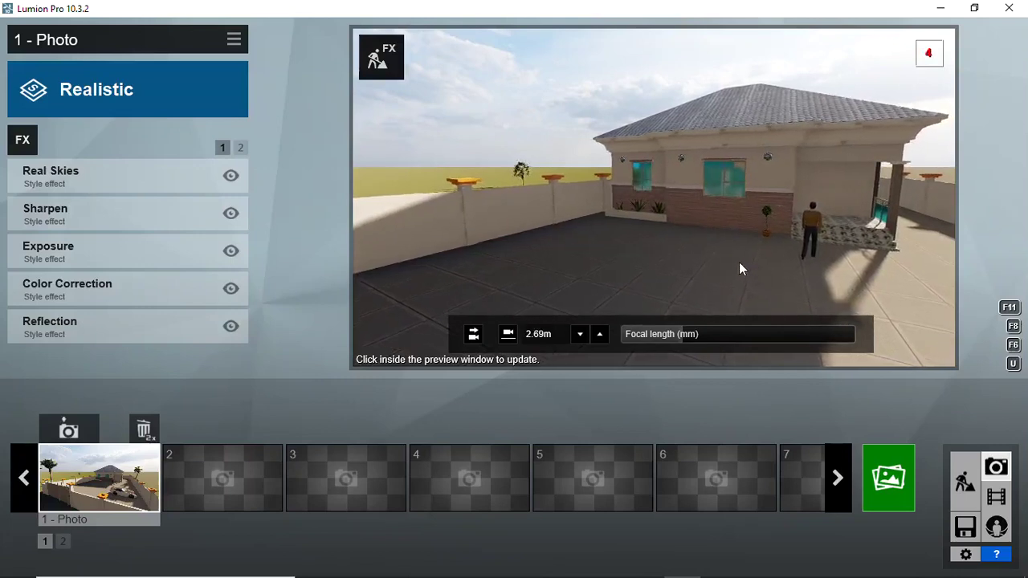
pyautogui.press('s')
pyautogui.press('q')
pyautogui.press('e')
pyautogui.press('s')
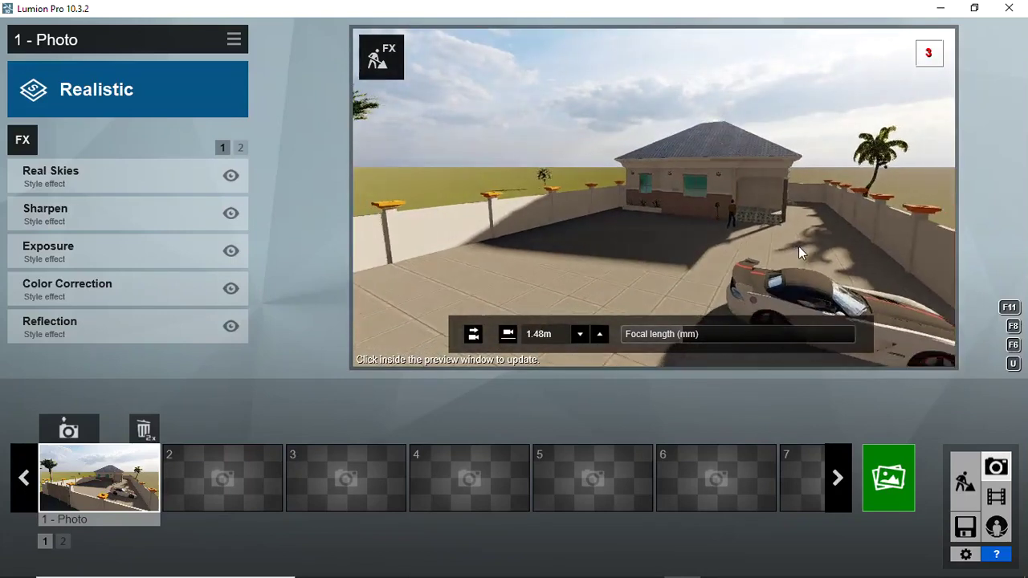
pyautogui.press('q')
pyautogui.press('w')
# Step: Back away and rise until the whole house shows across the yard at 3.11 m height
pyautogui.press('w')
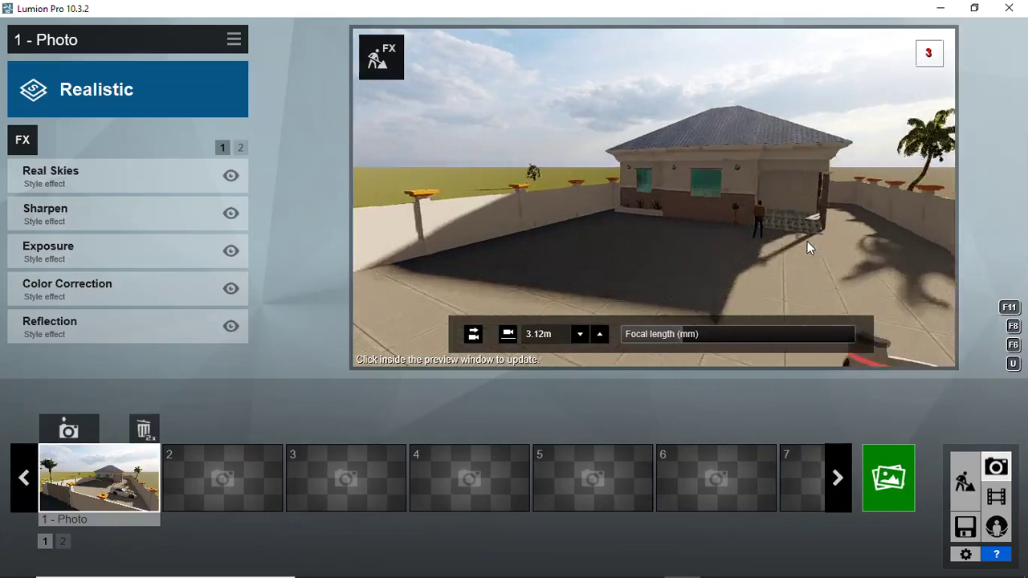
pyautogui.press('e')
pyautogui.press('w')
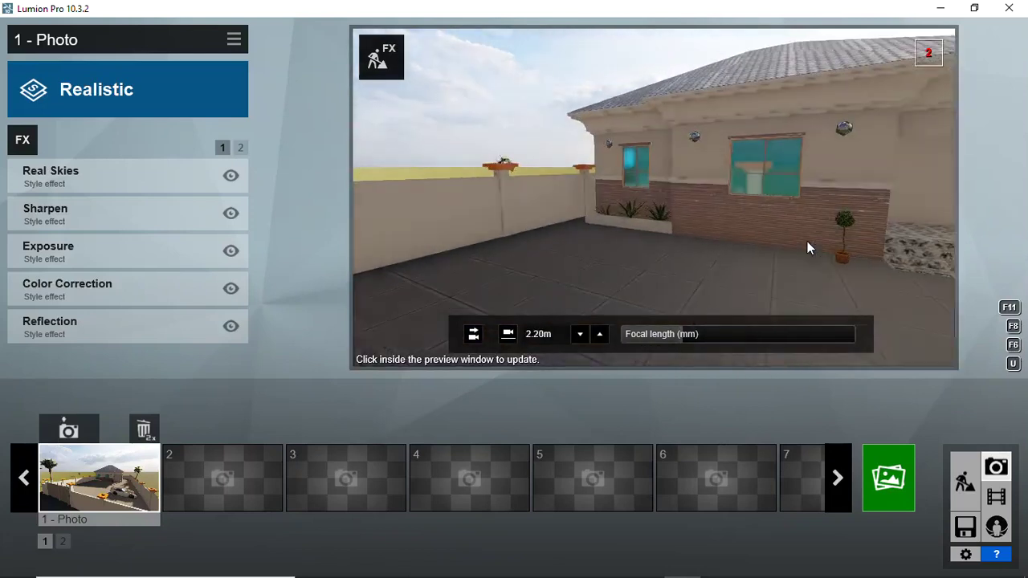
pyautogui.press('e')
pyautogui.press('s')
pyautogui.press('q')
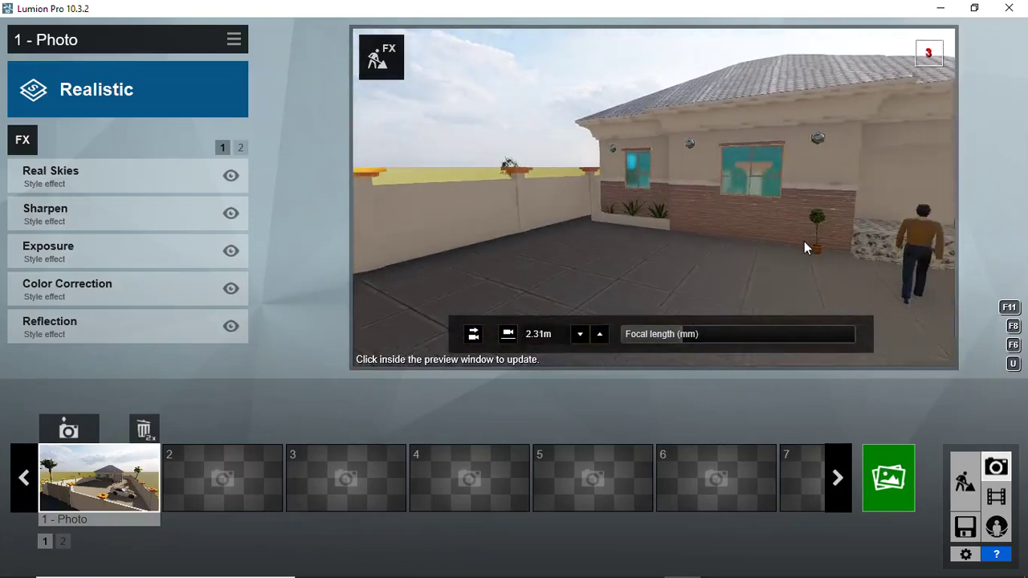
pyautogui.press('s')
pyautogui.press('q')
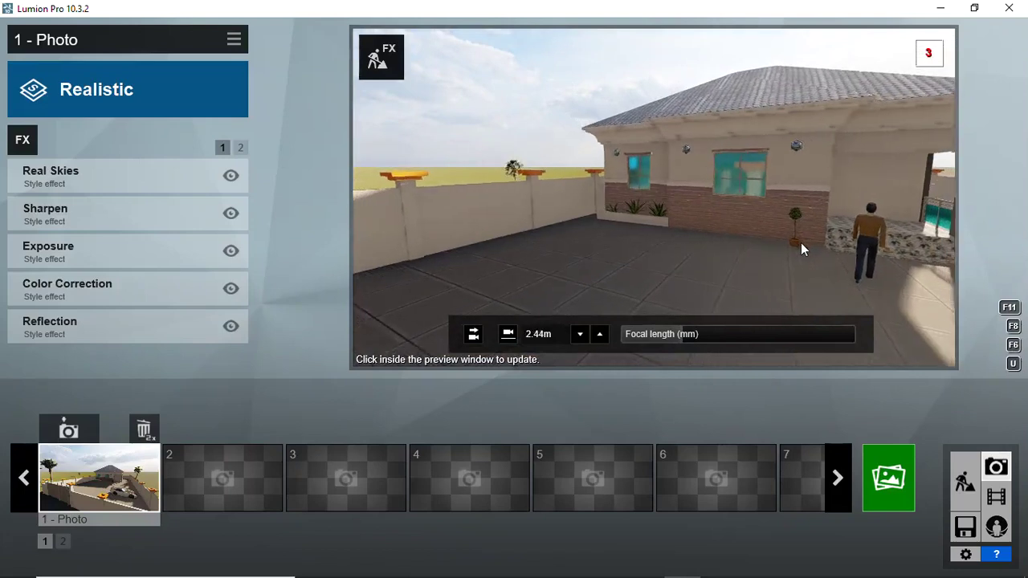
pyautogui.press('s')
pyautogui.press('q')
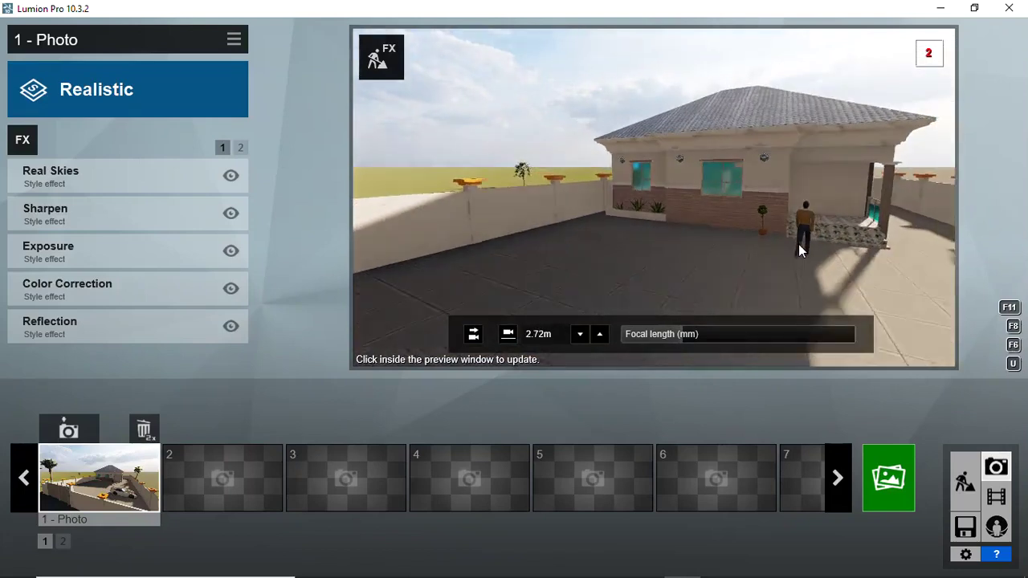
pyautogui.press('s')
pyautogui.press('q')
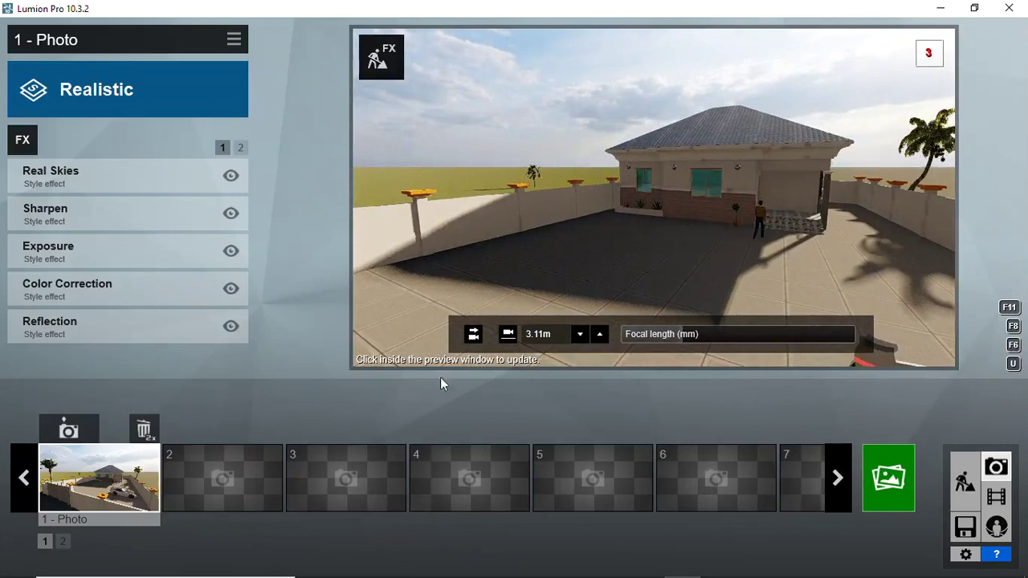
pyautogui.moveTo(222, 478)
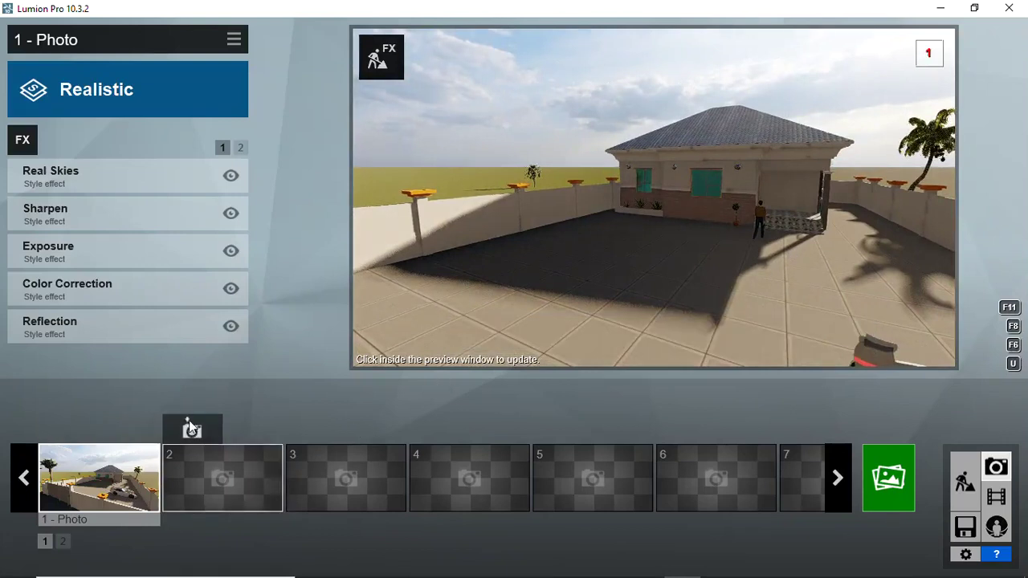
# Step: Store the current view as photo 2, then a pulled-back road and car view as photo 3
pyautogui.click(191, 426)
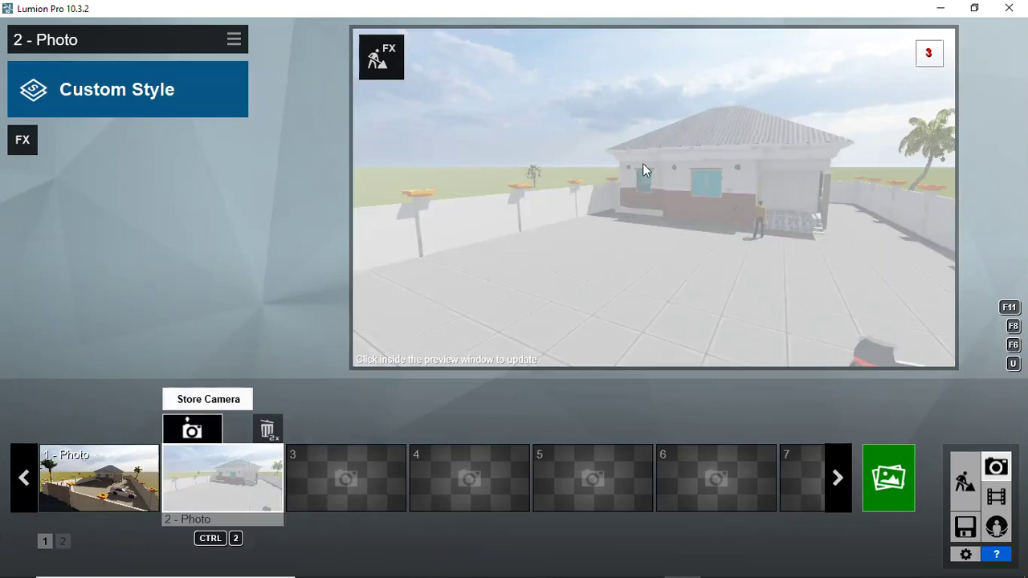
pyautogui.click(641, 165)
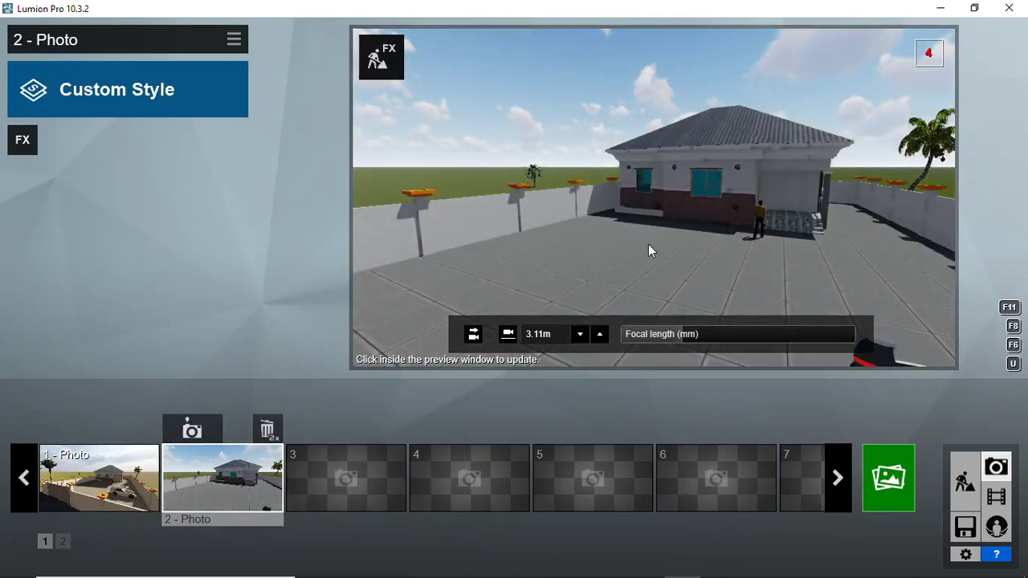
pyautogui.press('s')
pyautogui.press('e')
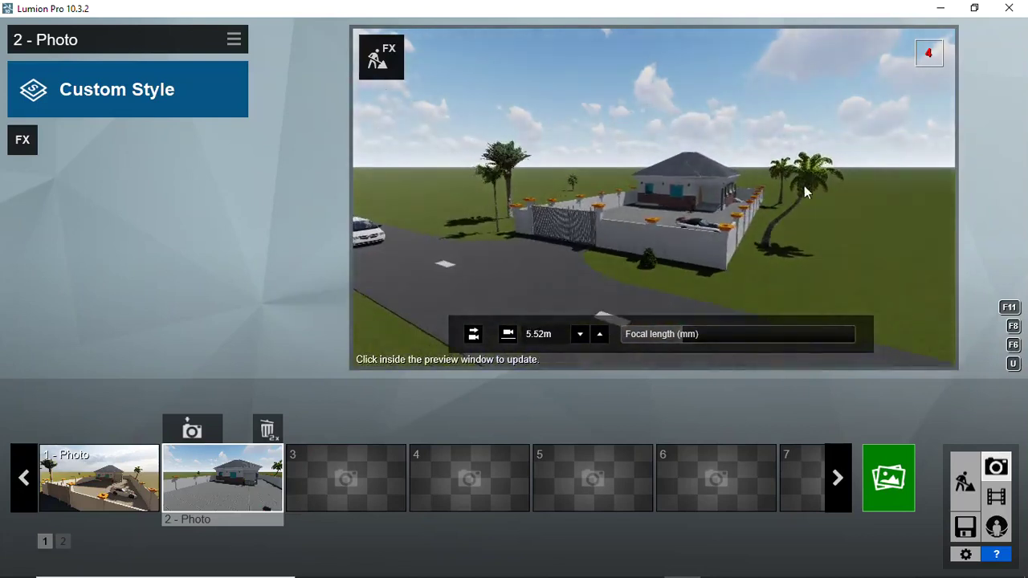
pyautogui.press('s')
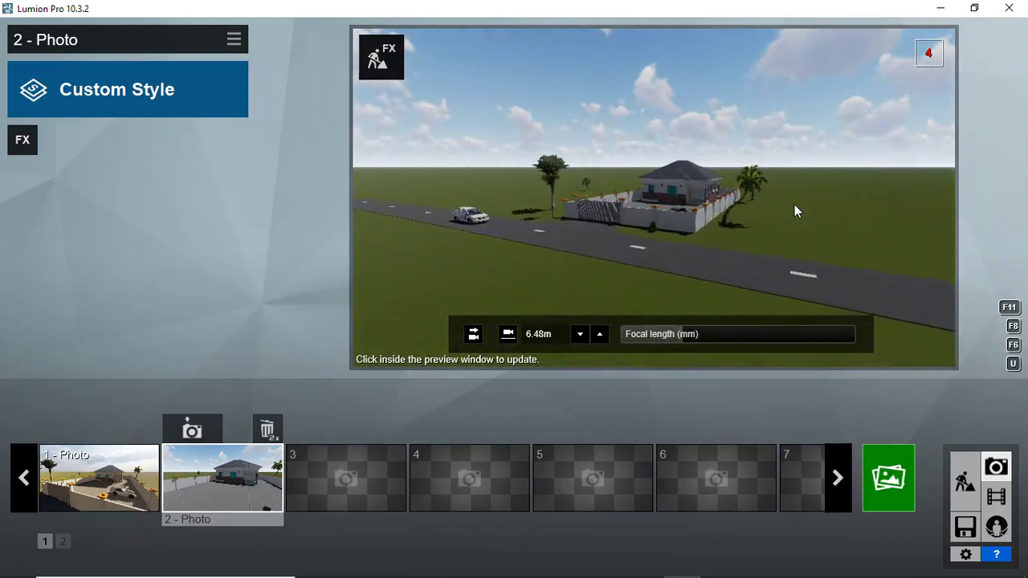
pyautogui.scroll(5, 781, 217)
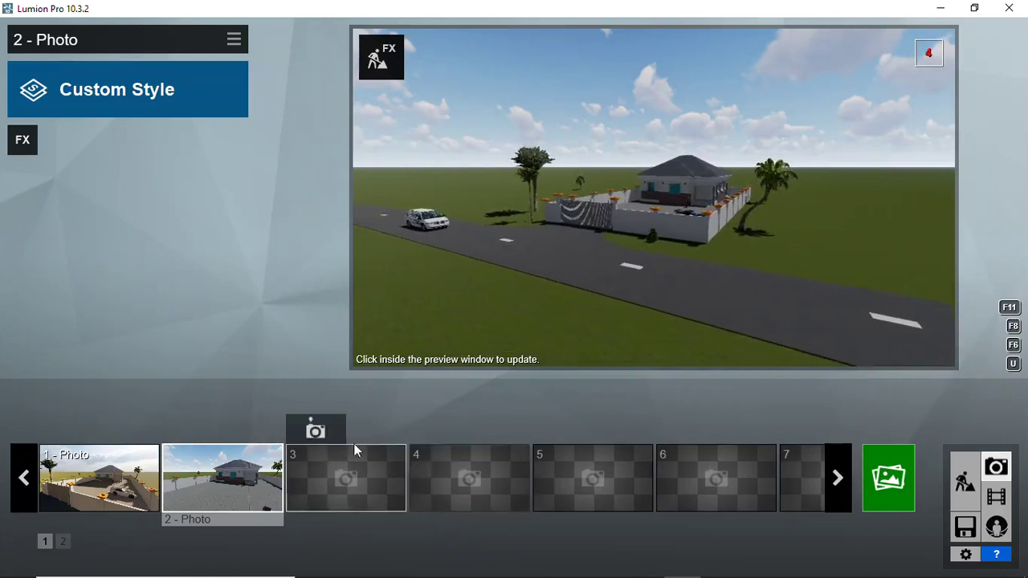
pyautogui.moveTo(345, 478)
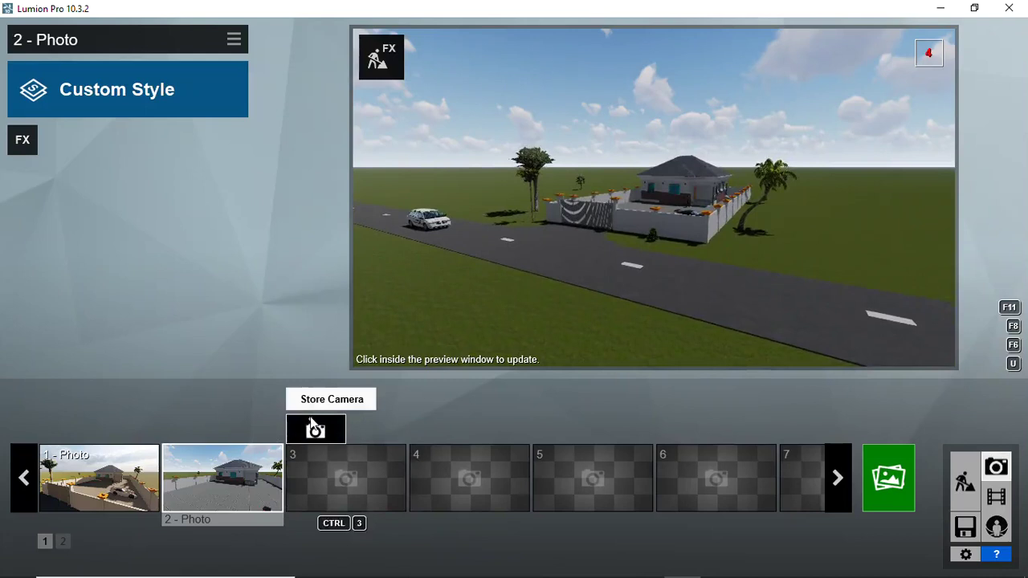
pyautogui.click(315, 430)
pyautogui.moveTo(709, 232)
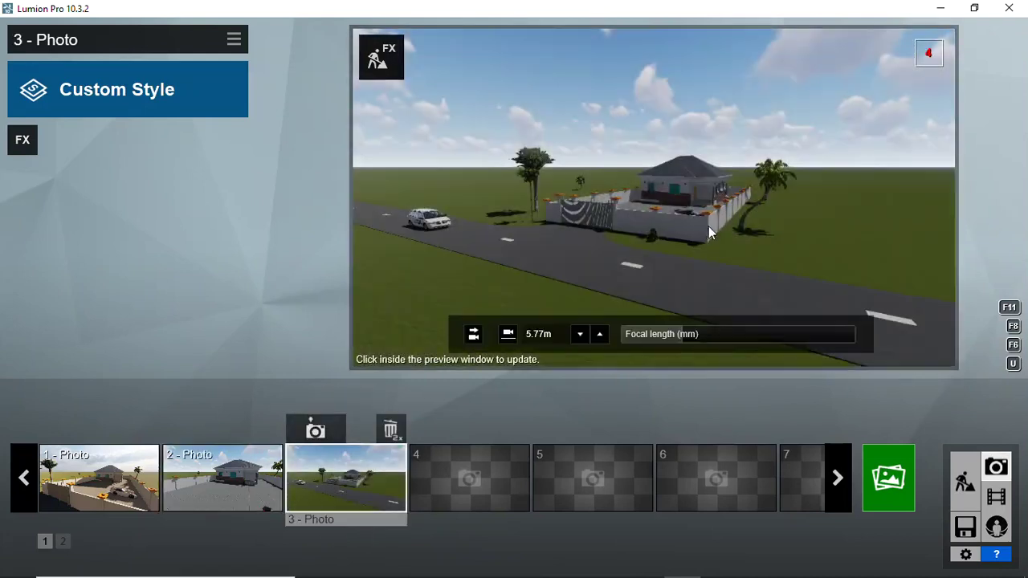
# Step: Fly past the front gate and driveway, then rise above the walled yard
pyautogui.press('w')
pyautogui.press('w')
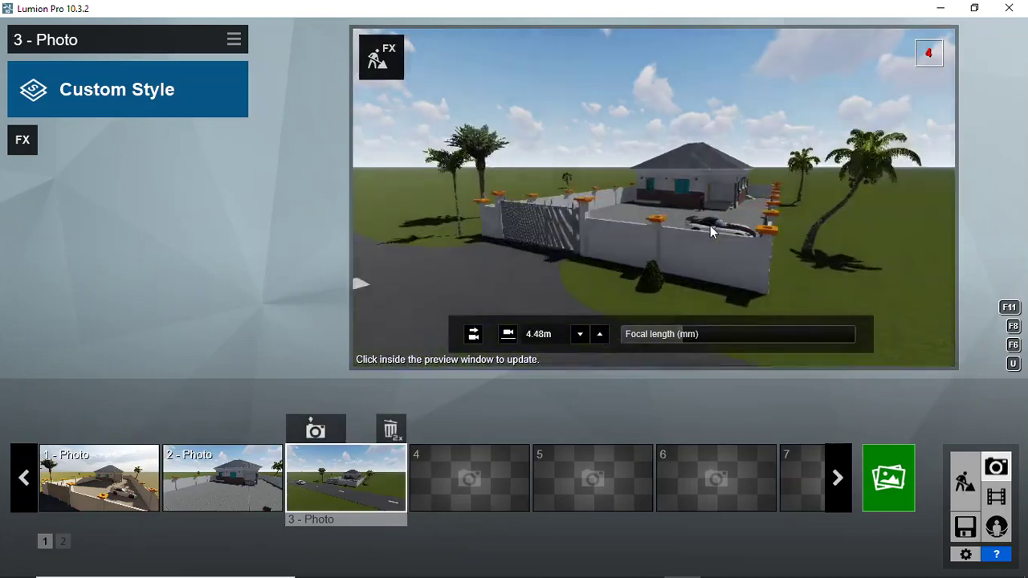
pyautogui.press('w')
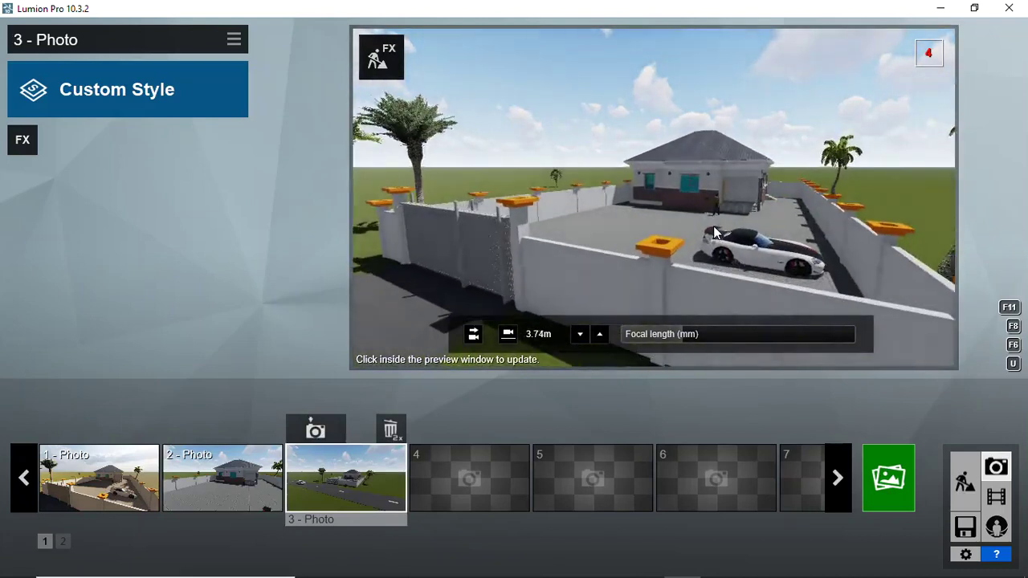
pyautogui.press('s')
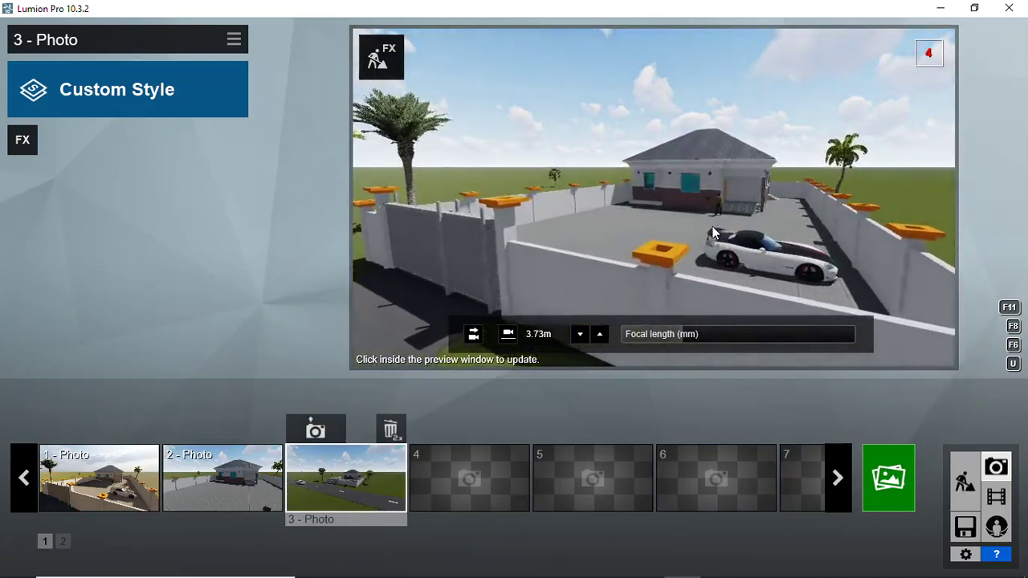
pyautogui.press('s')
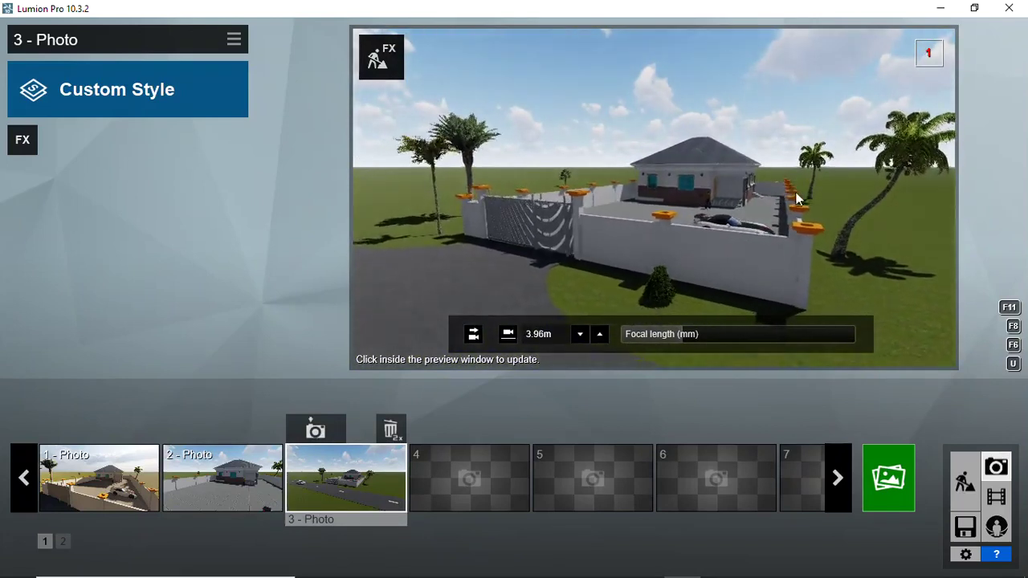
pyautogui.moveTo(793, 205); pyautogui.dragTo(653, 197, button='right')
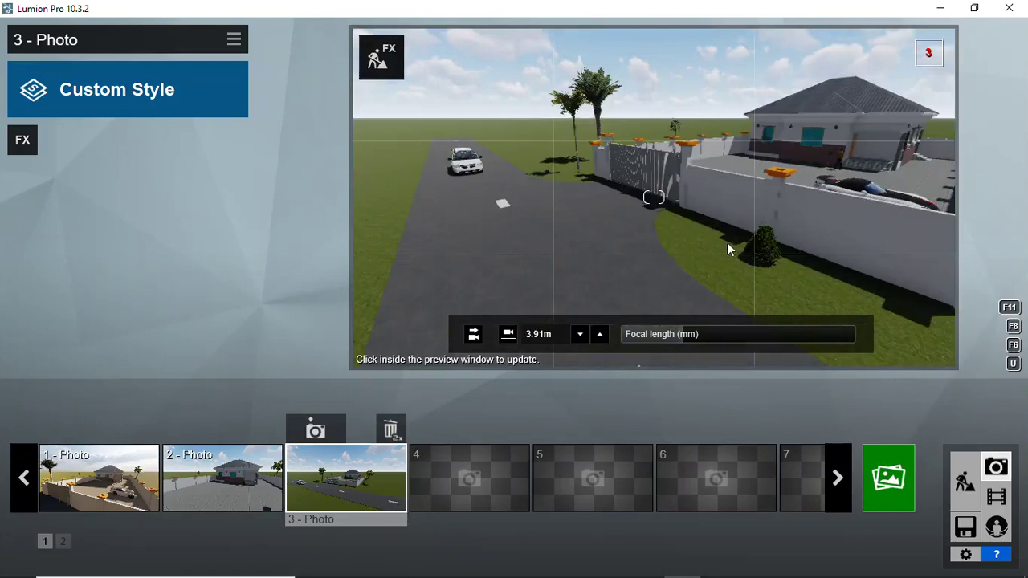
pyautogui.press('s')
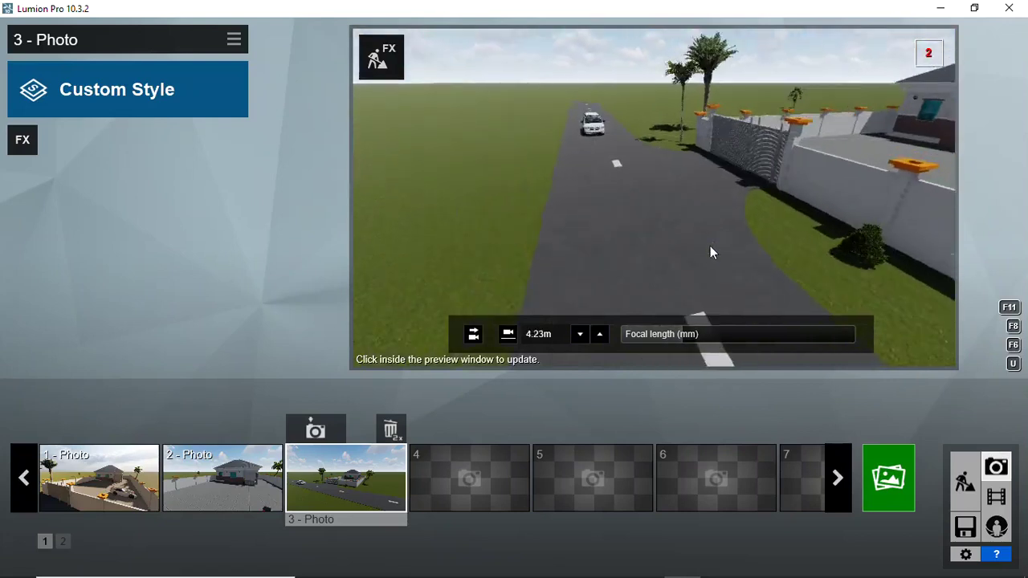
pyautogui.press('q')
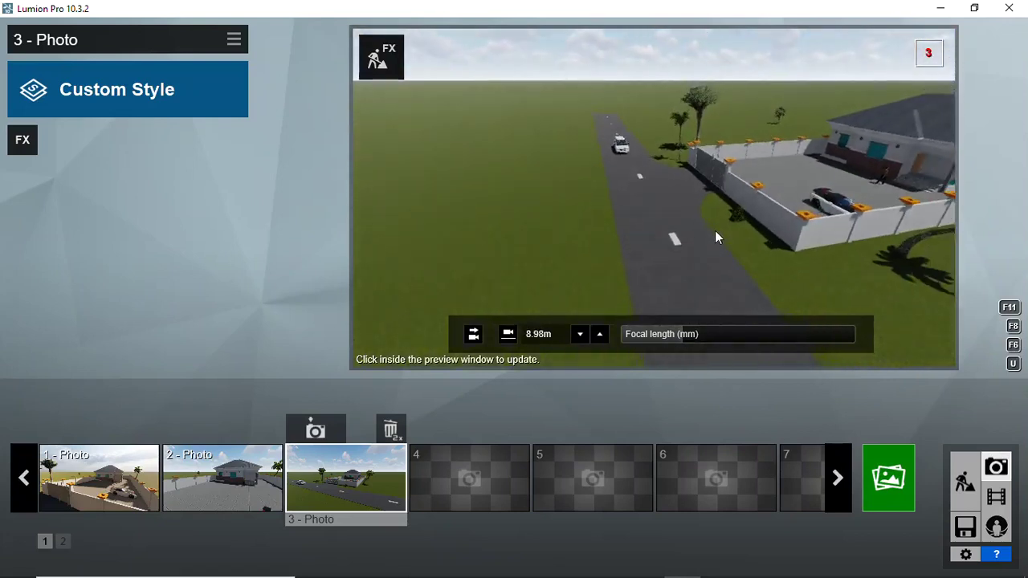
pyautogui.press('q')
pyautogui.moveTo(718, 229); pyautogui.dragTo(917, 200, button='right')
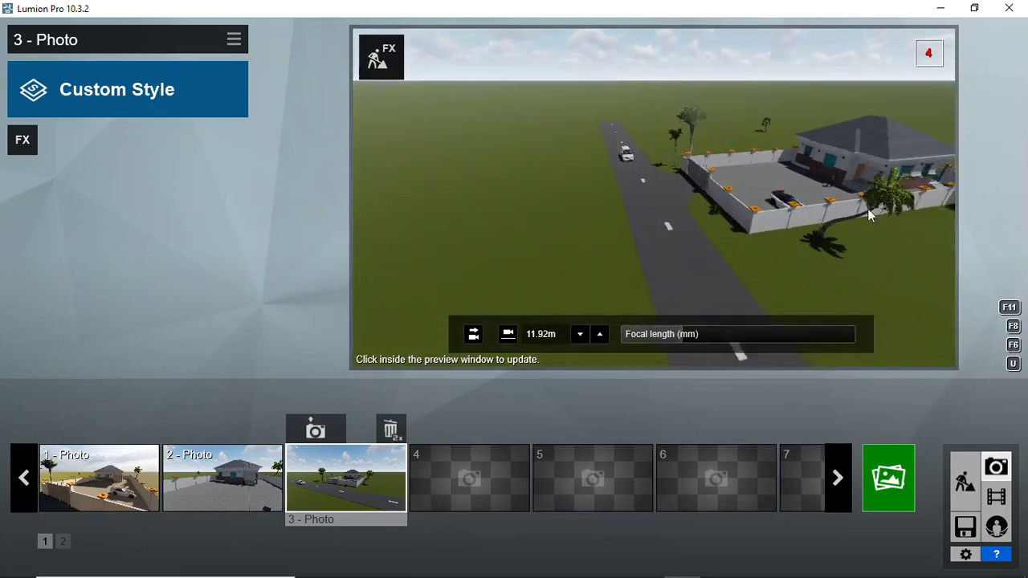
pyautogui.press('q')
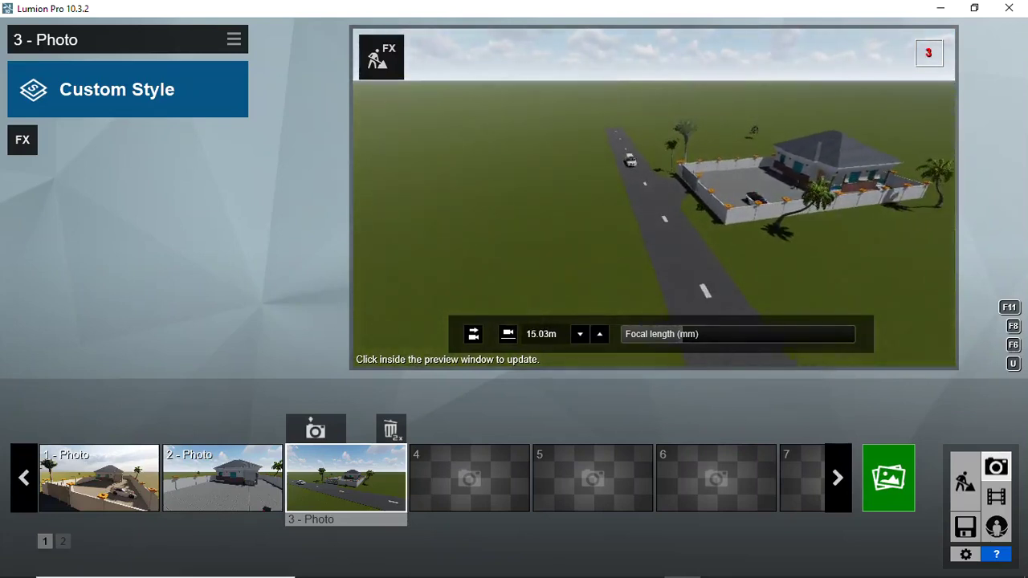
# Step: Tilt down onto the house and move in to a 10.30 m high overview
pyautogui.press('e')
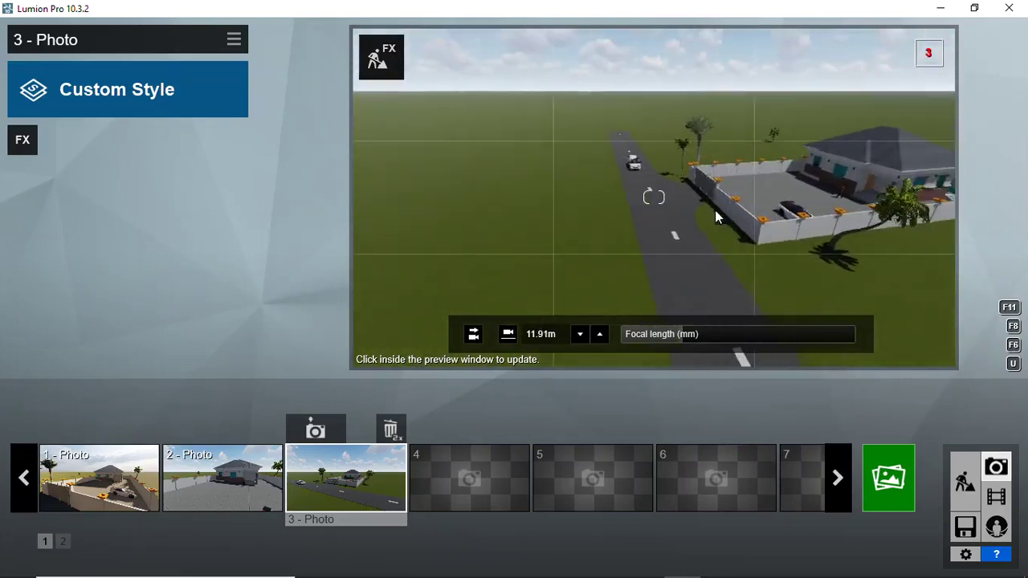
pyautogui.press('q')
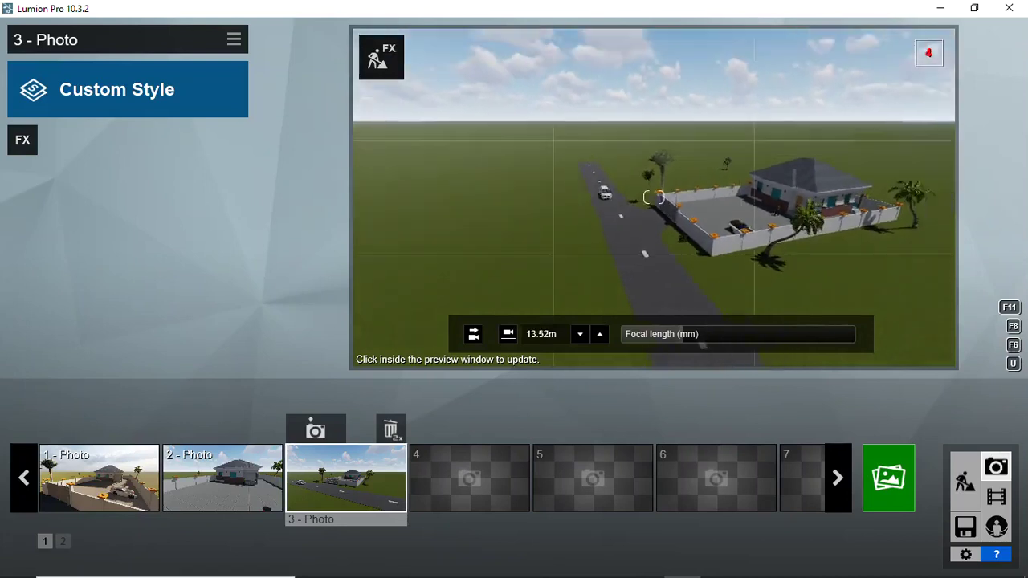
pyautogui.moveTo(654, 161); pyautogui.dragTo(654, 197, button='right')
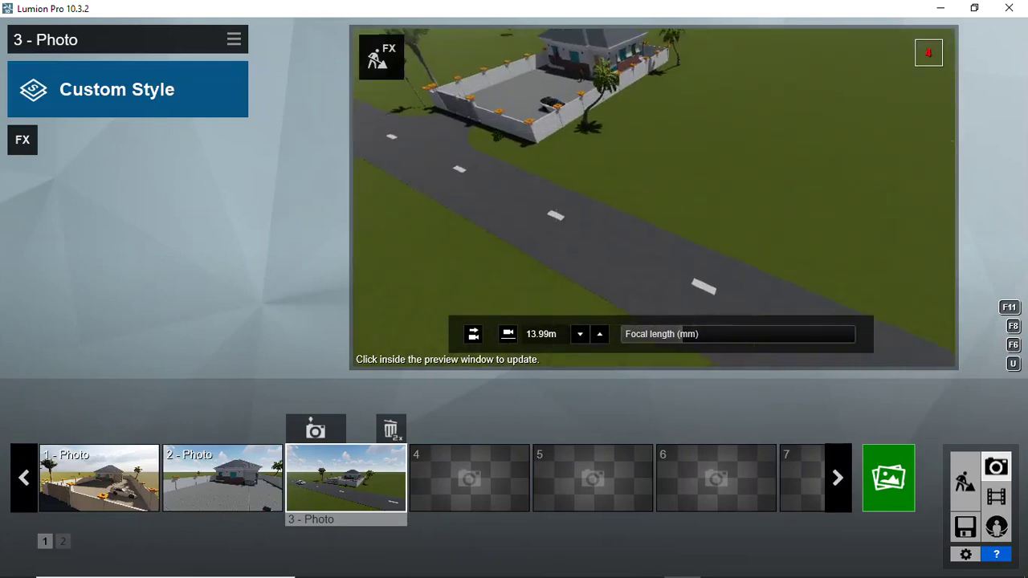
pyautogui.moveTo(654, 197); pyautogui.dragTo(687, 164, button='right')
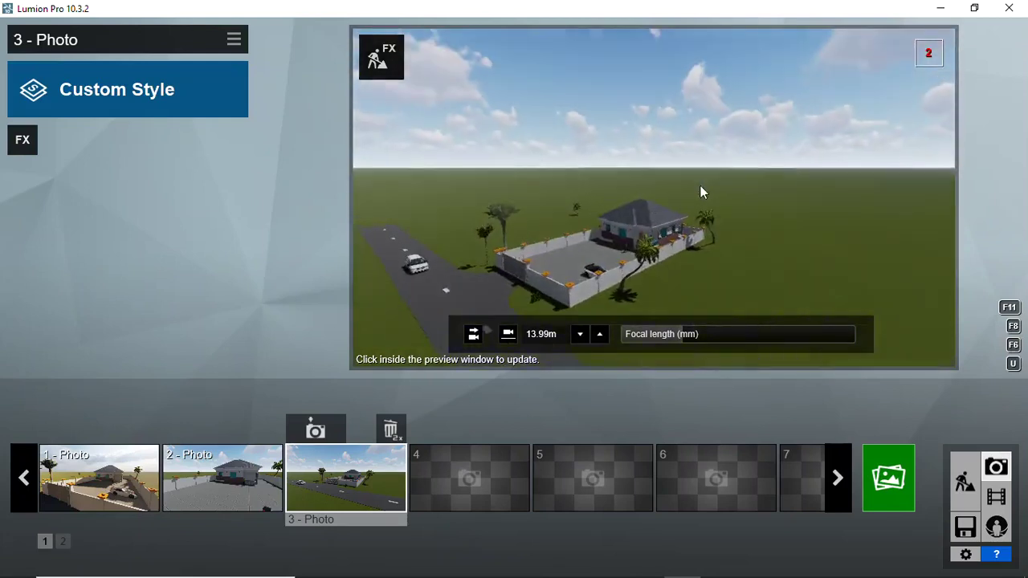
pyautogui.moveTo(705, 178); pyautogui.dragTo(680, 212, button='right')
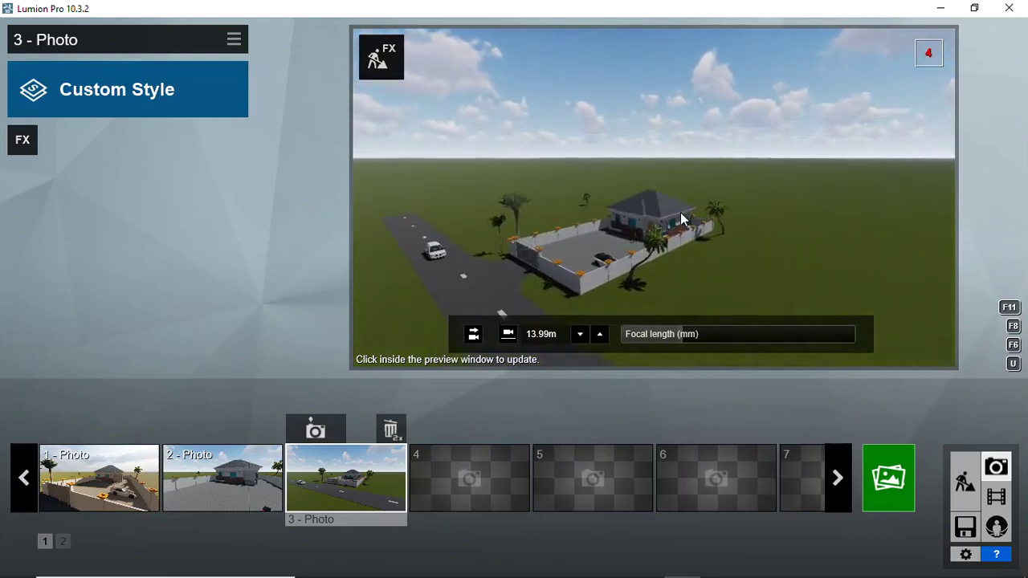
pyautogui.press('w')
pyautogui.press('w')
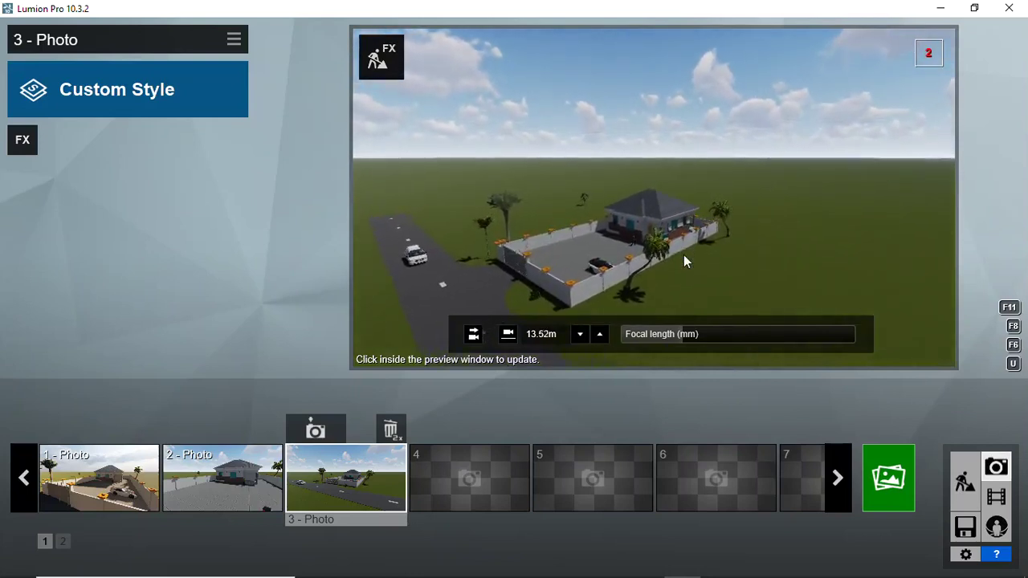
pyautogui.press('w')
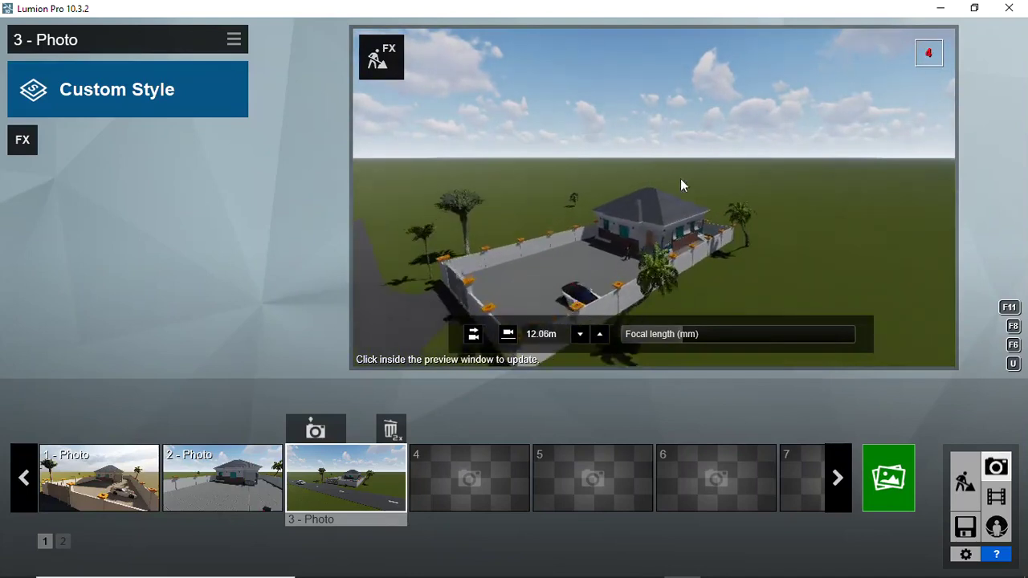
pyautogui.press('s')
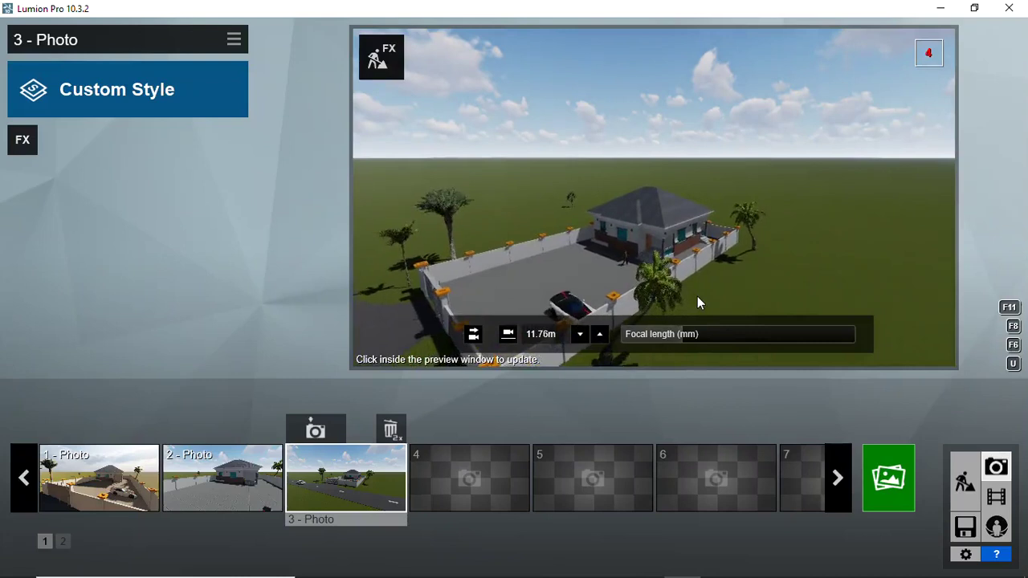
pyautogui.press('w')
pyautogui.press('w')
pyautogui.press('d')
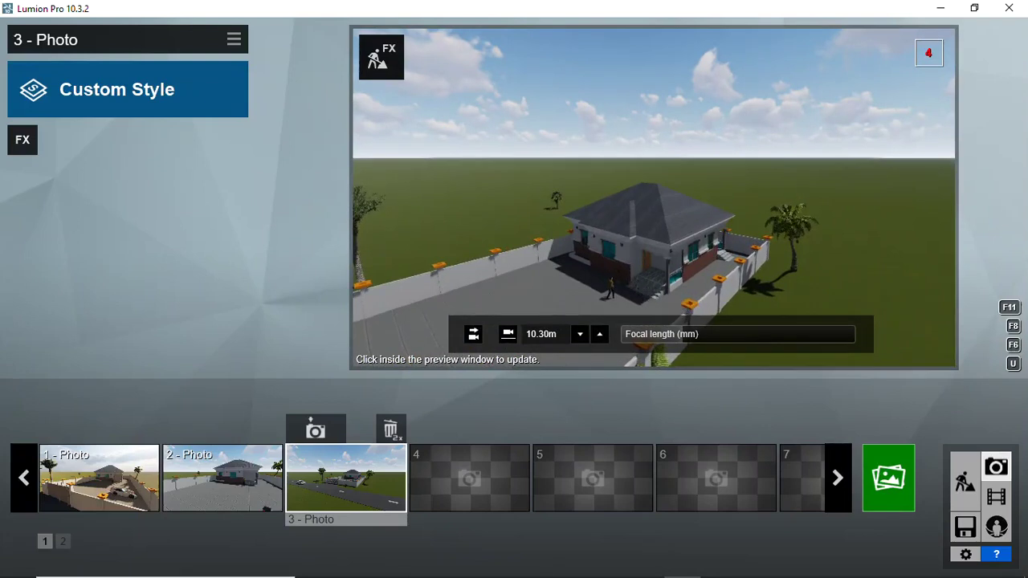
# Step: Bring the camera to about 3.3 m, close on the front corner, steps and walking figure
pyautogui.moveTo(654, 197)
pyautogui.mouseDown(button='right')
pyautogui.moveTo(610, 197)
pyautogui.moveTo(639, 280)
pyautogui.moveTo(652, 202)
pyautogui.mouseUp(button='right')
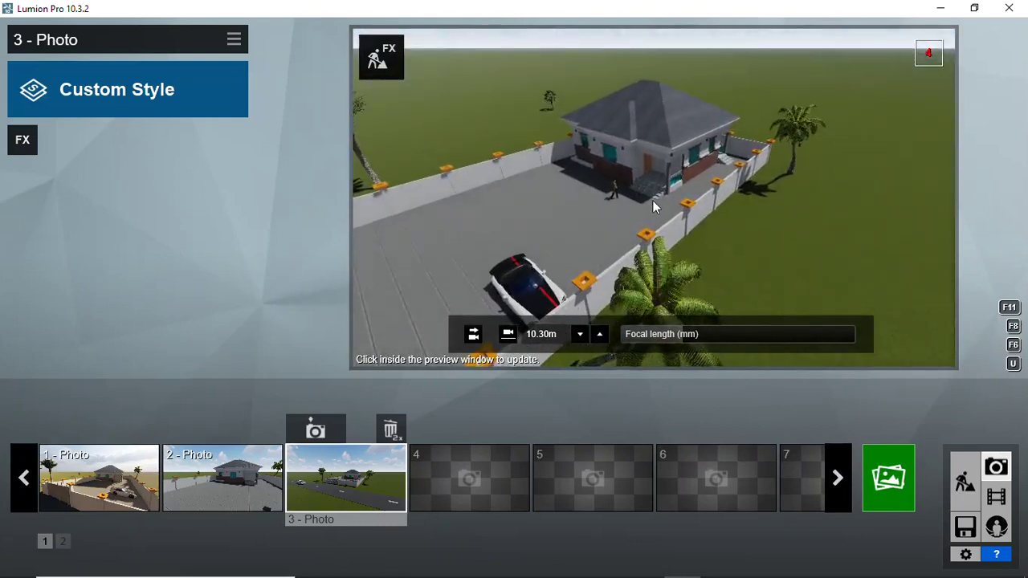
pyautogui.press('w')
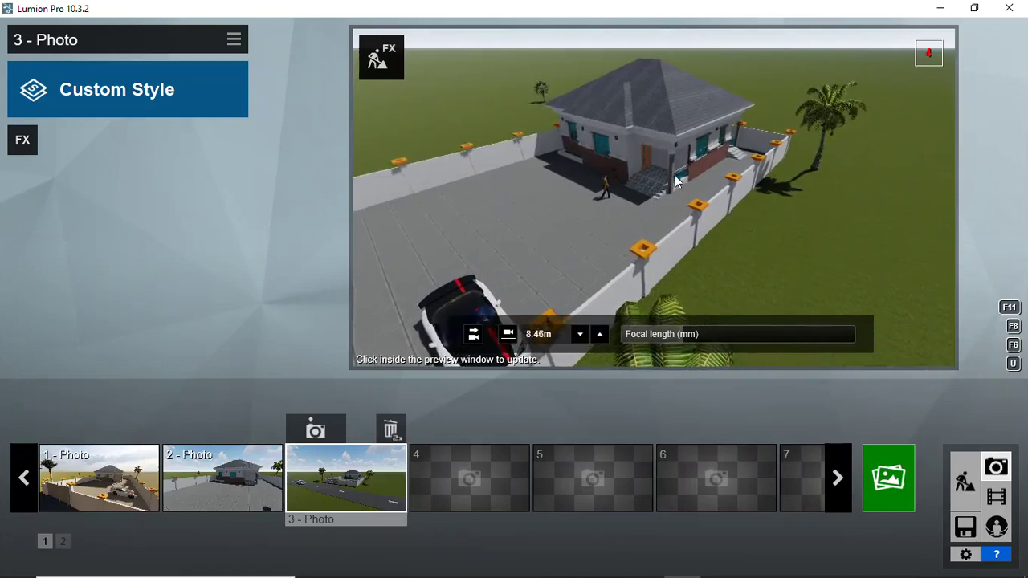
pyautogui.moveTo(674, 181); pyautogui.dragTo(654, 197, button='right')
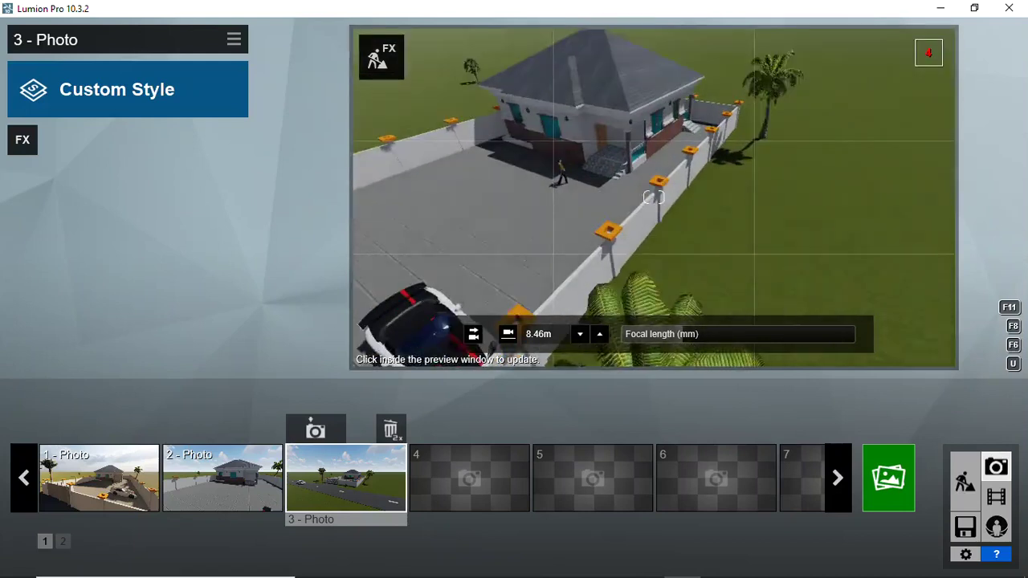
pyautogui.moveTo(654, 197); pyautogui.dragTo(668, 167, button='right')
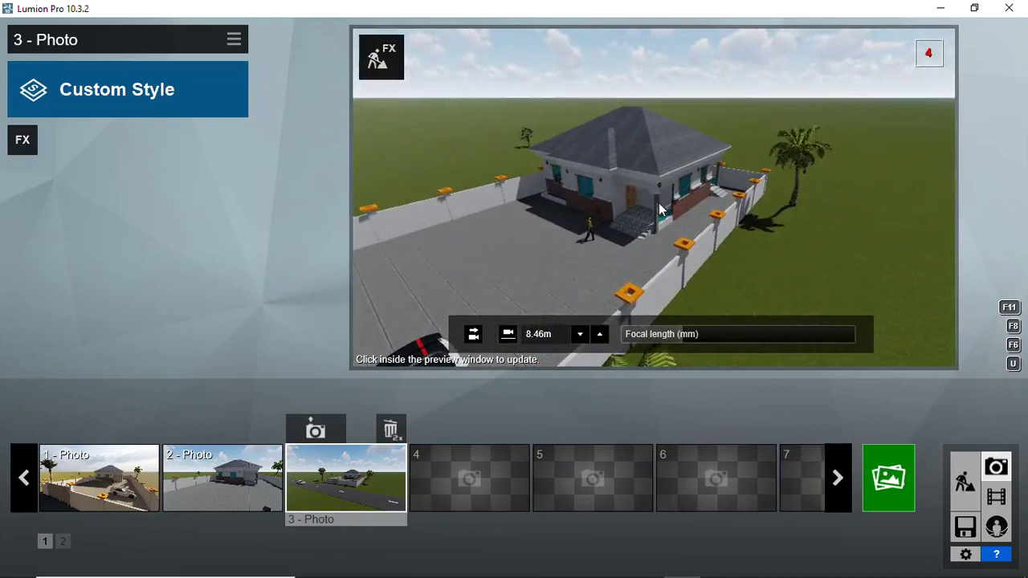
pyautogui.scroll(3, 660, 209)
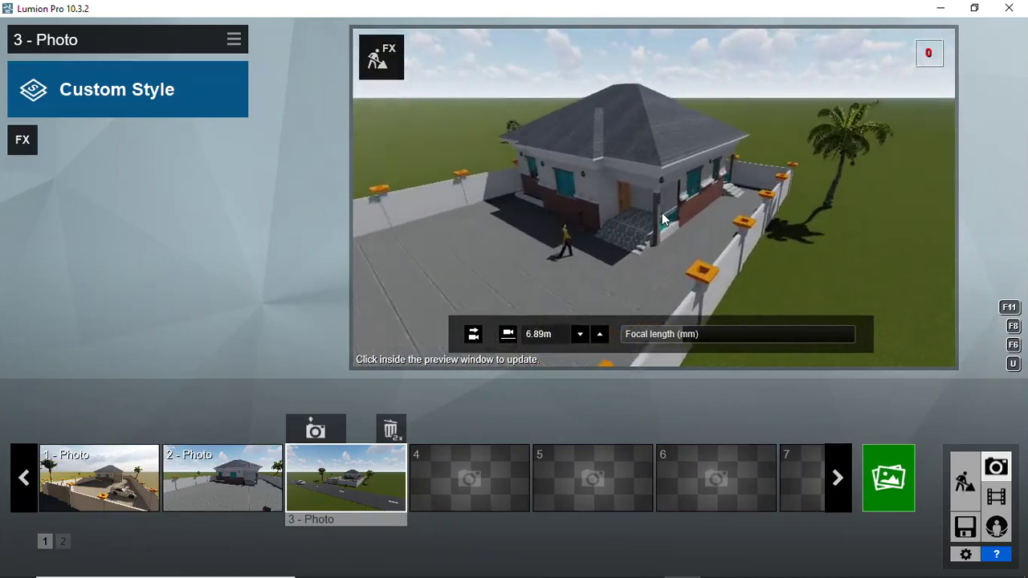
pyautogui.scroll(3, 663, 217)
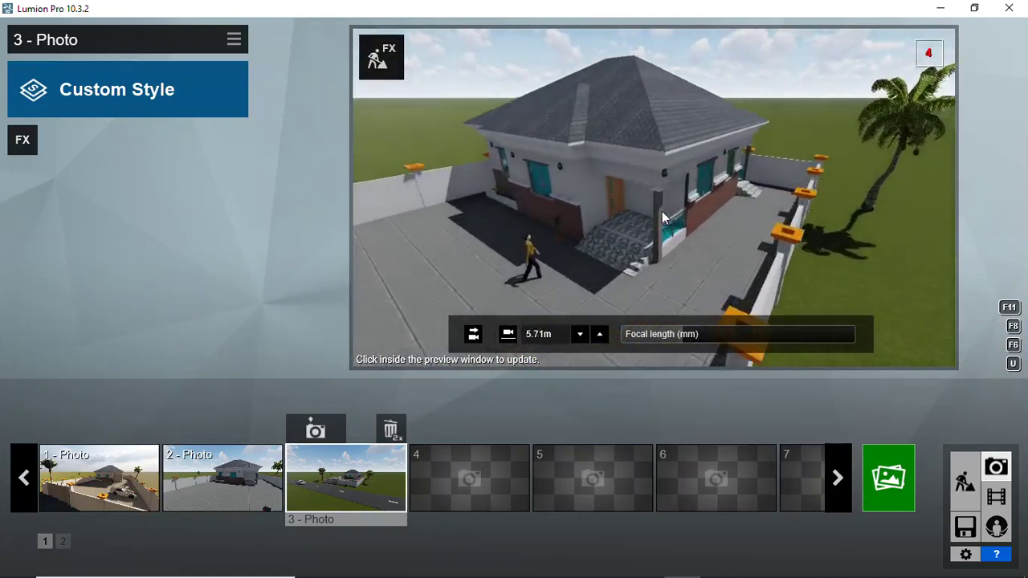
pyautogui.scroll(3, 663, 217)
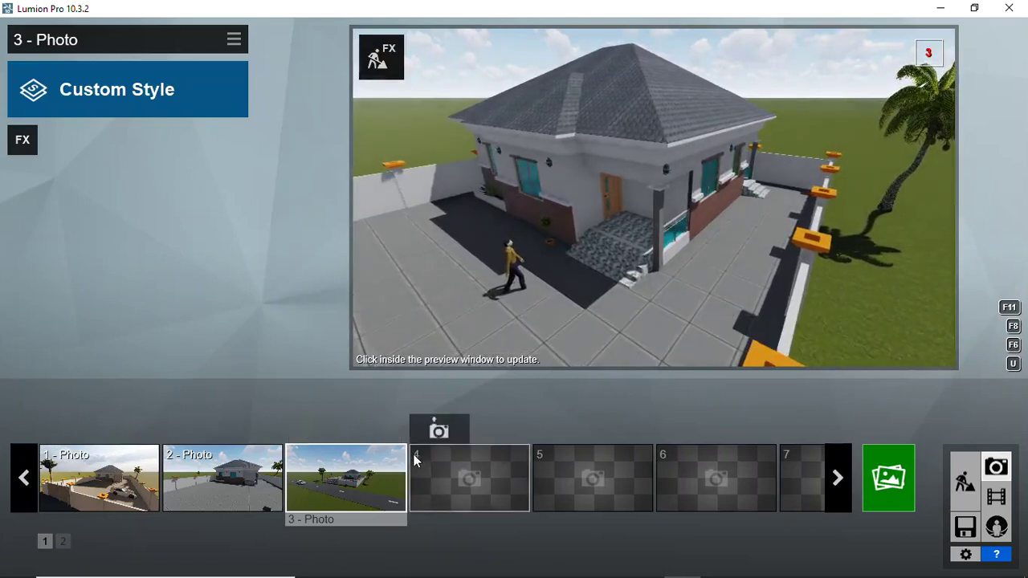
pyautogui.moveTo(470, 479)
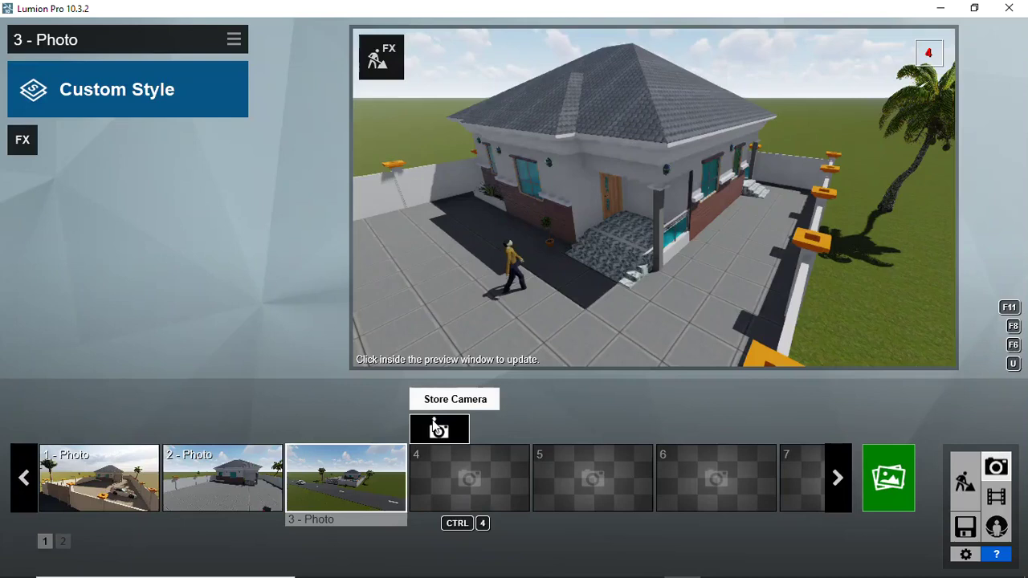
# Step: Store the close-up front-corner view as photo 4 with Ctrl+4
pyautogui.hotkey('ctrl', '4')
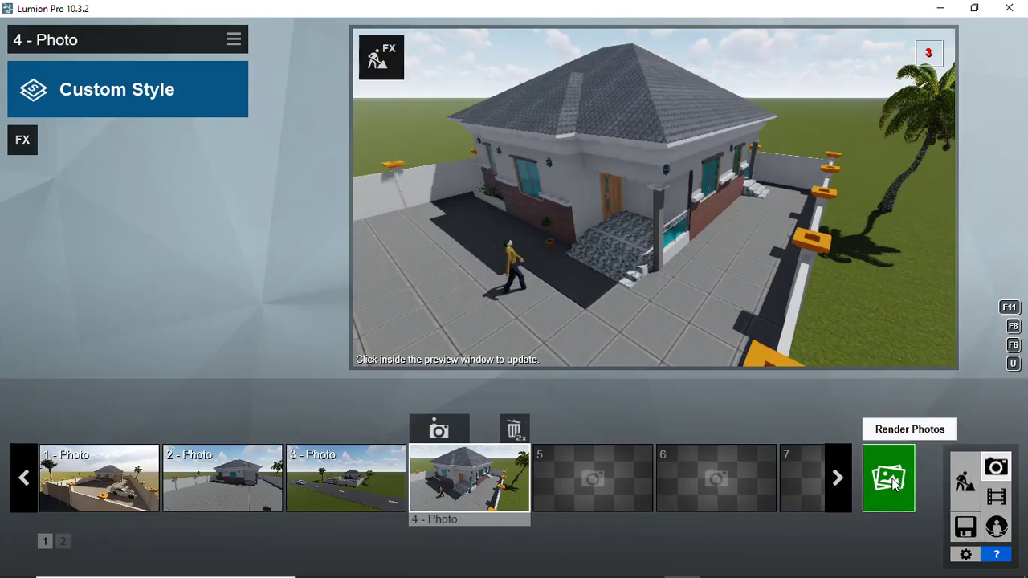
# Step: Choose a Print 3840x2160 render of the current shot
pyautogui.click(892, 481)
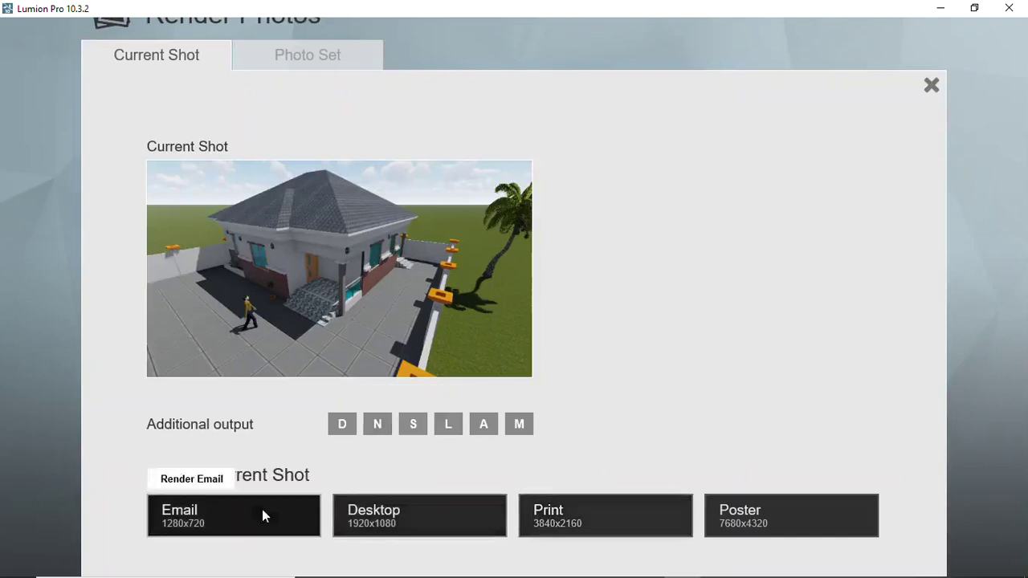
pyautogui.click(572, 528)
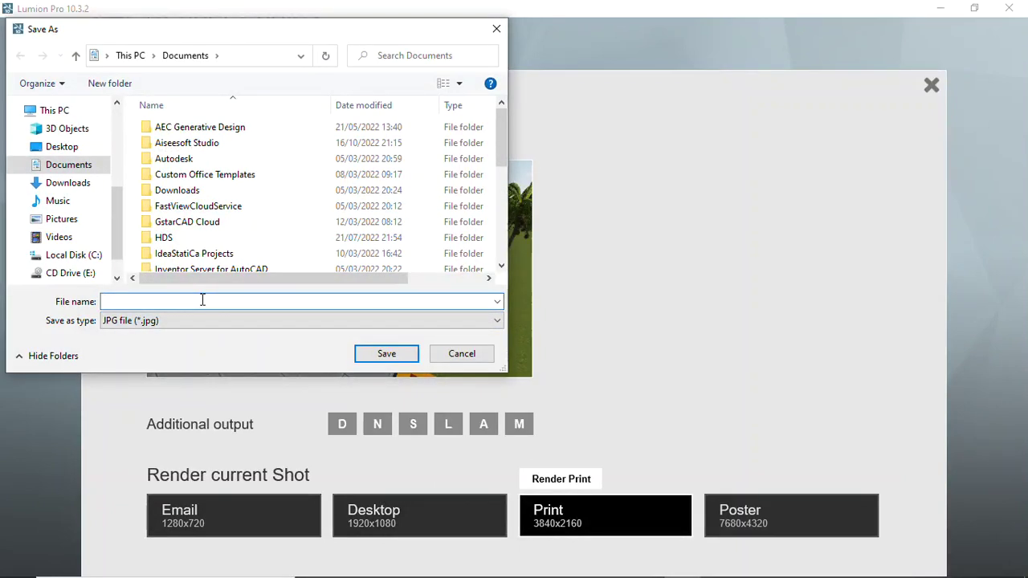
# Step: Save the render as LUMION RENDER on the Desktop and start rendering
pyautogui.write('LUMION')
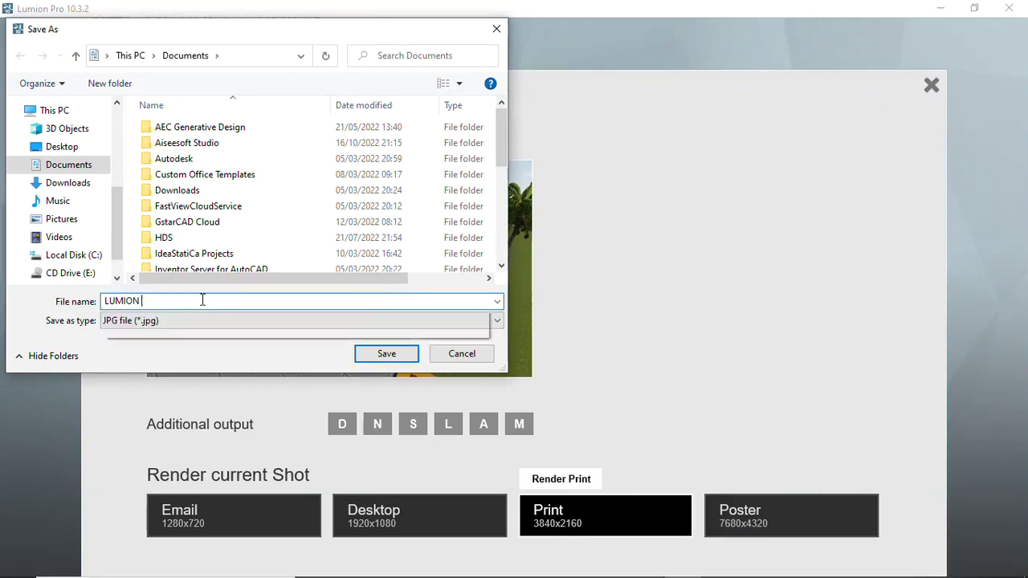
pyautogui.write('RENDER')
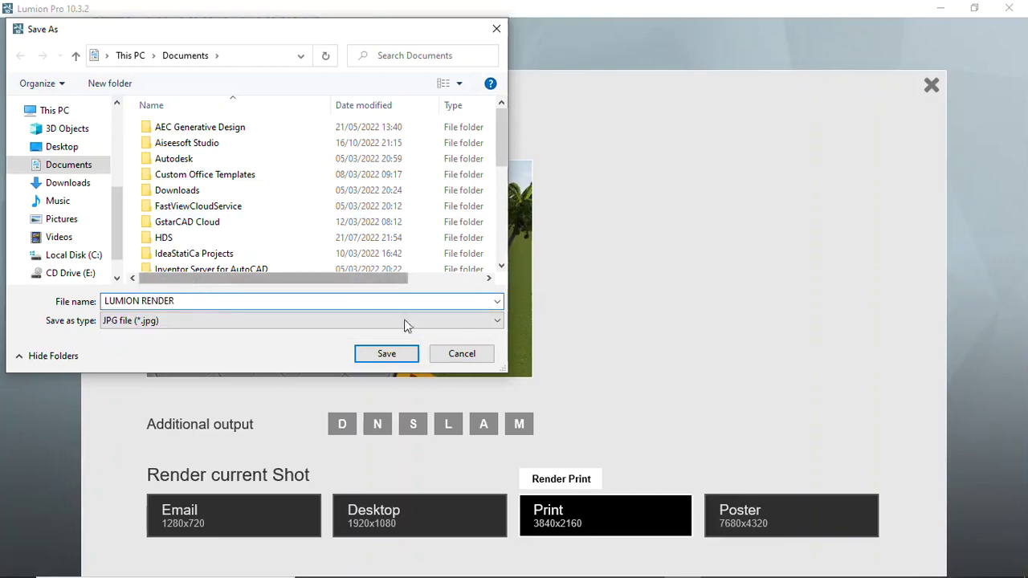
pyautogui.click(63, 149)
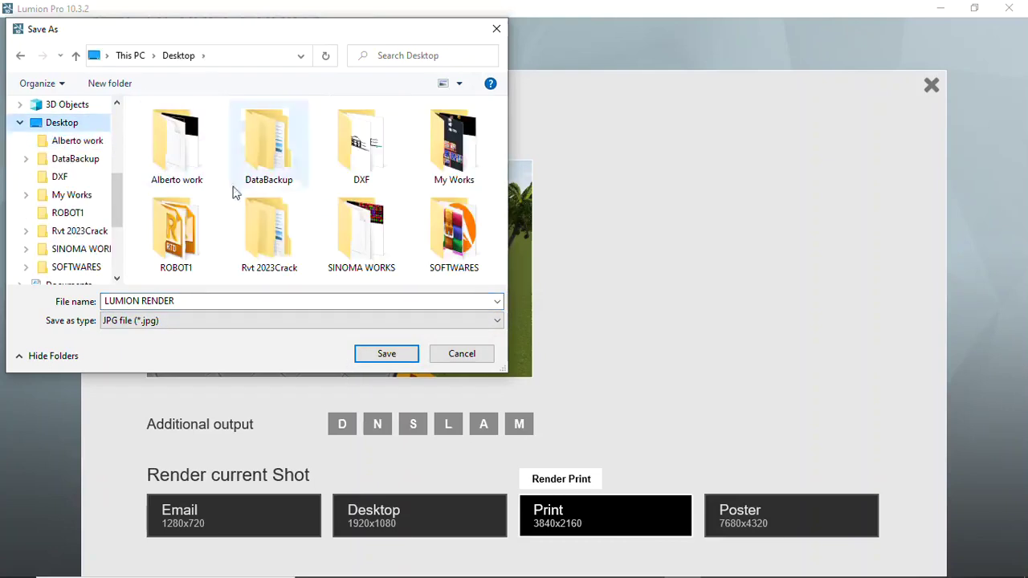
pyautogui.click(386, 353)
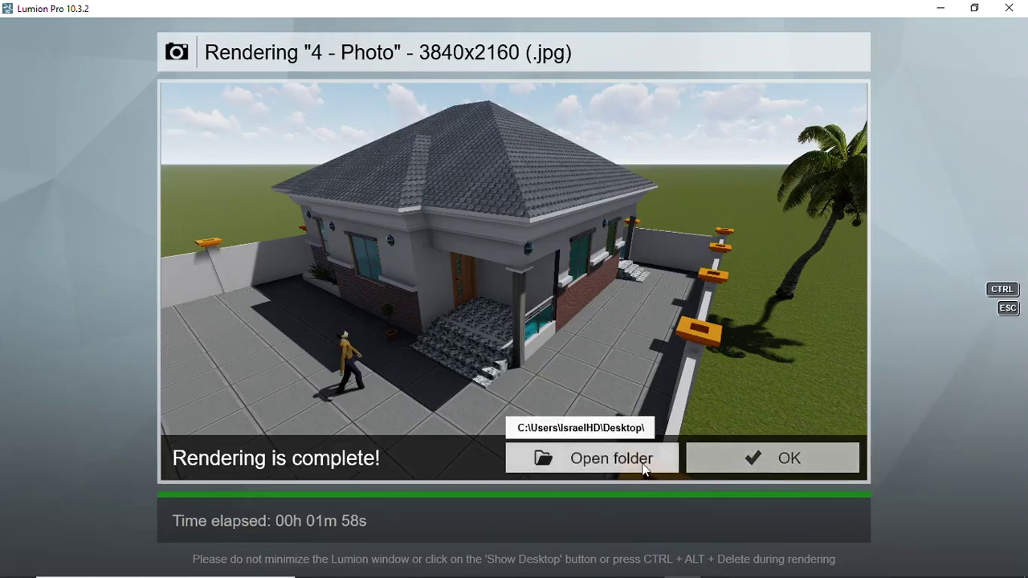
# Step: Open the Desktop output folder and the 4,221 KB LUMION RENDER.jpg
pyautogui.click(593, 468)
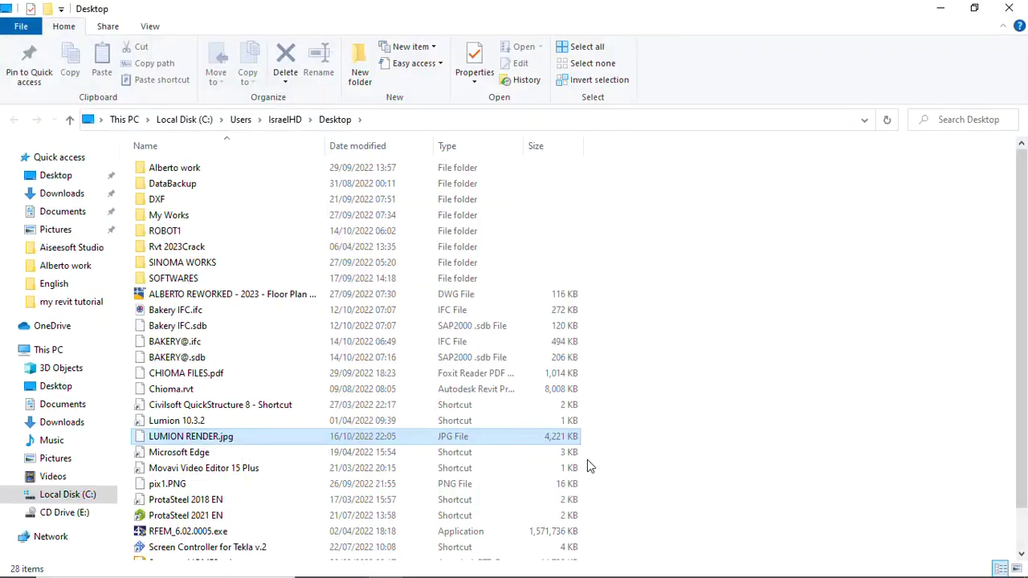
pyautogui.doubleClick(238, 444)
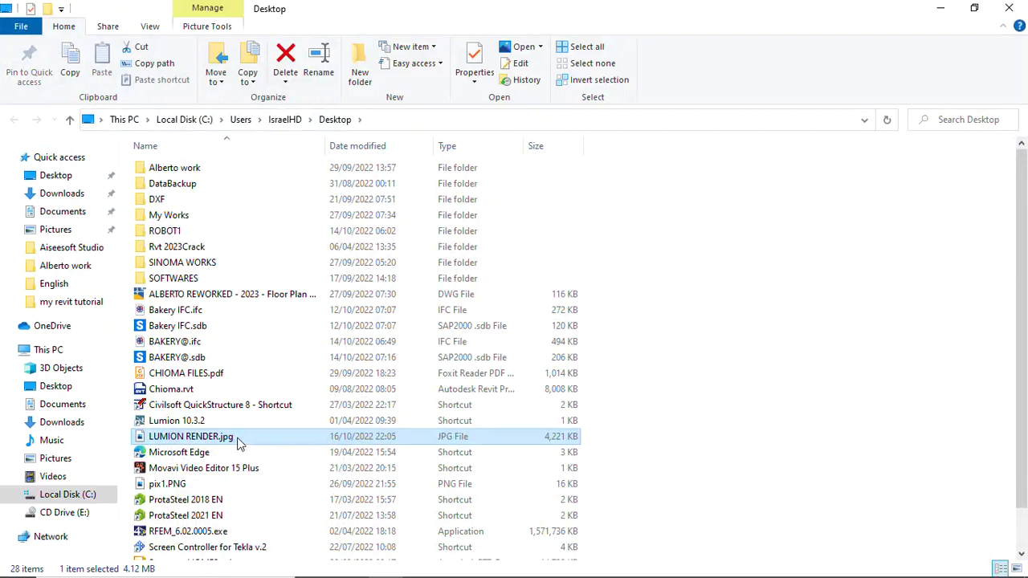